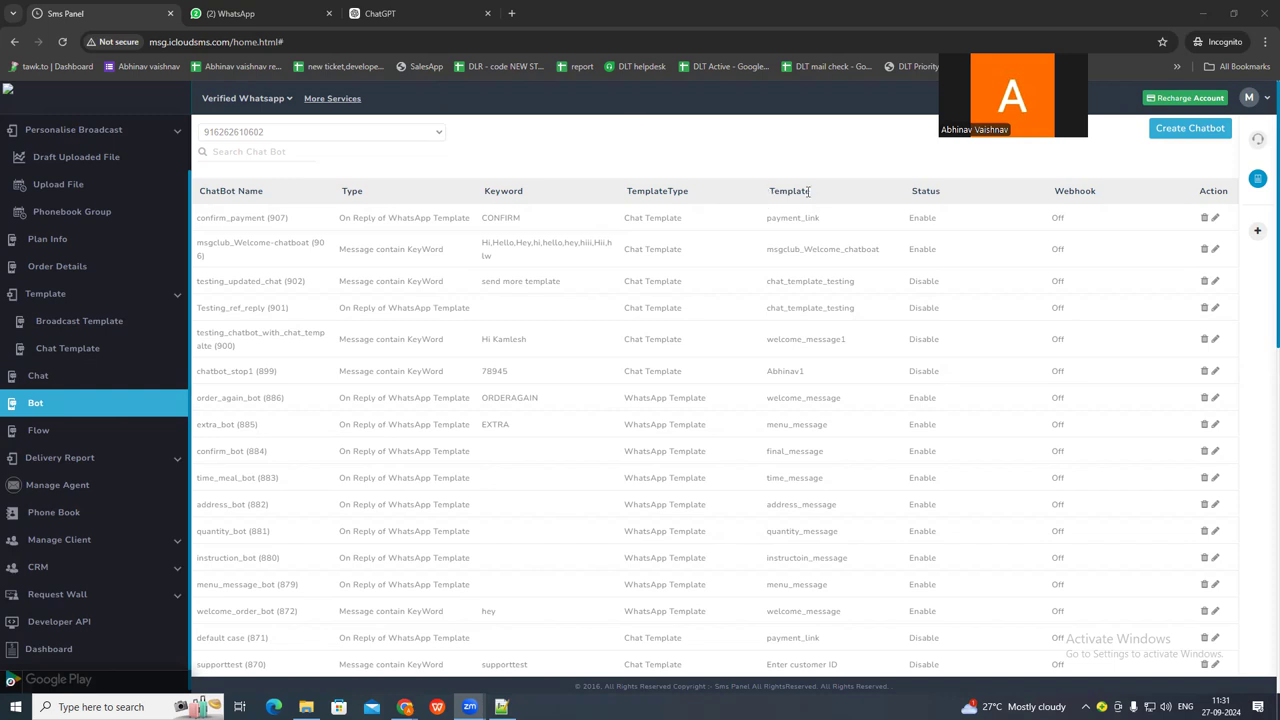
Start creating a new chatbot for the selected WhatsApp number.
click(1189, 130)
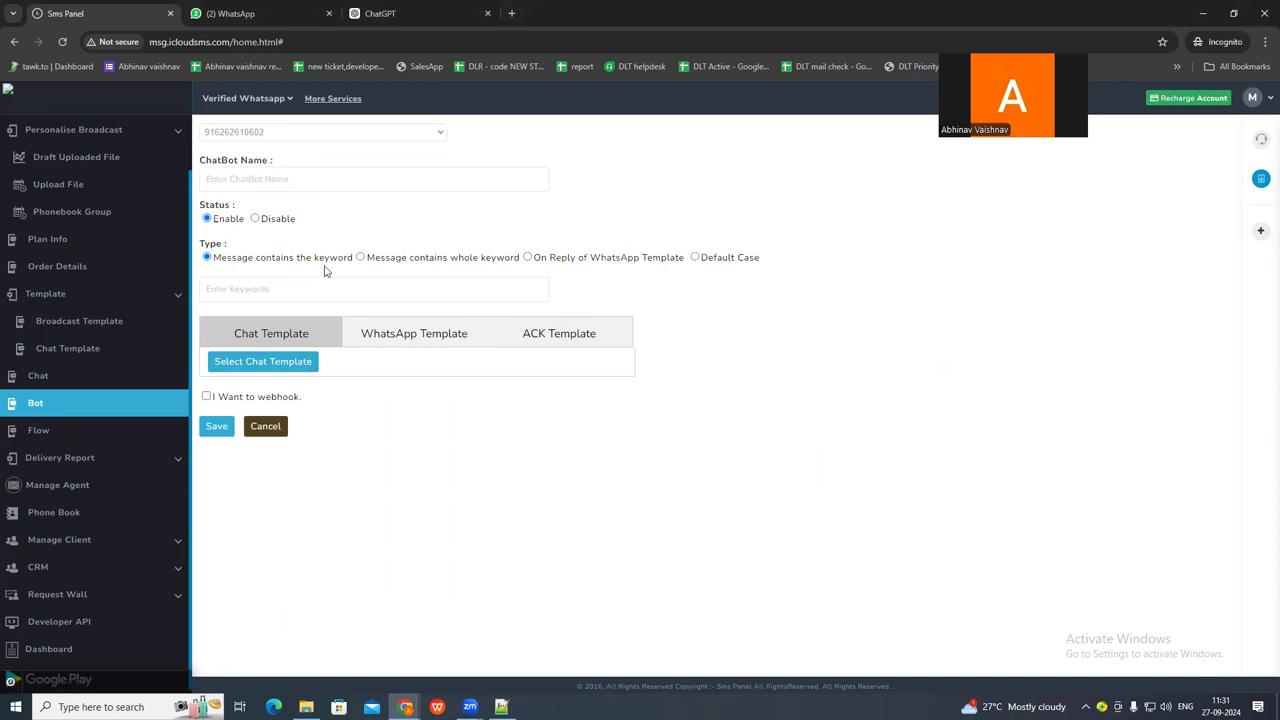
click(242, 181)
click(222, 233)
Switch to Notepad++ and review the sample conversation, from the softwarechat keyword to the chatbot's greeting, its options and the following user message.
mouse_move(501, 706)
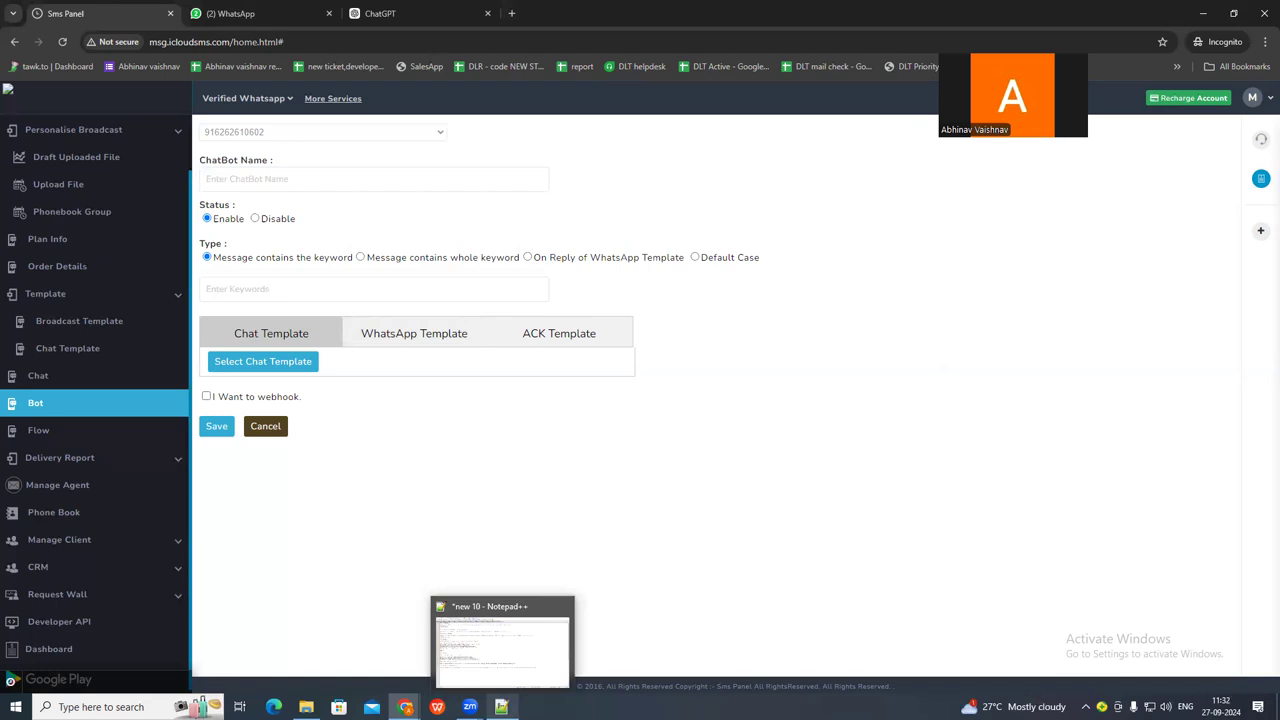
click(501, 706)
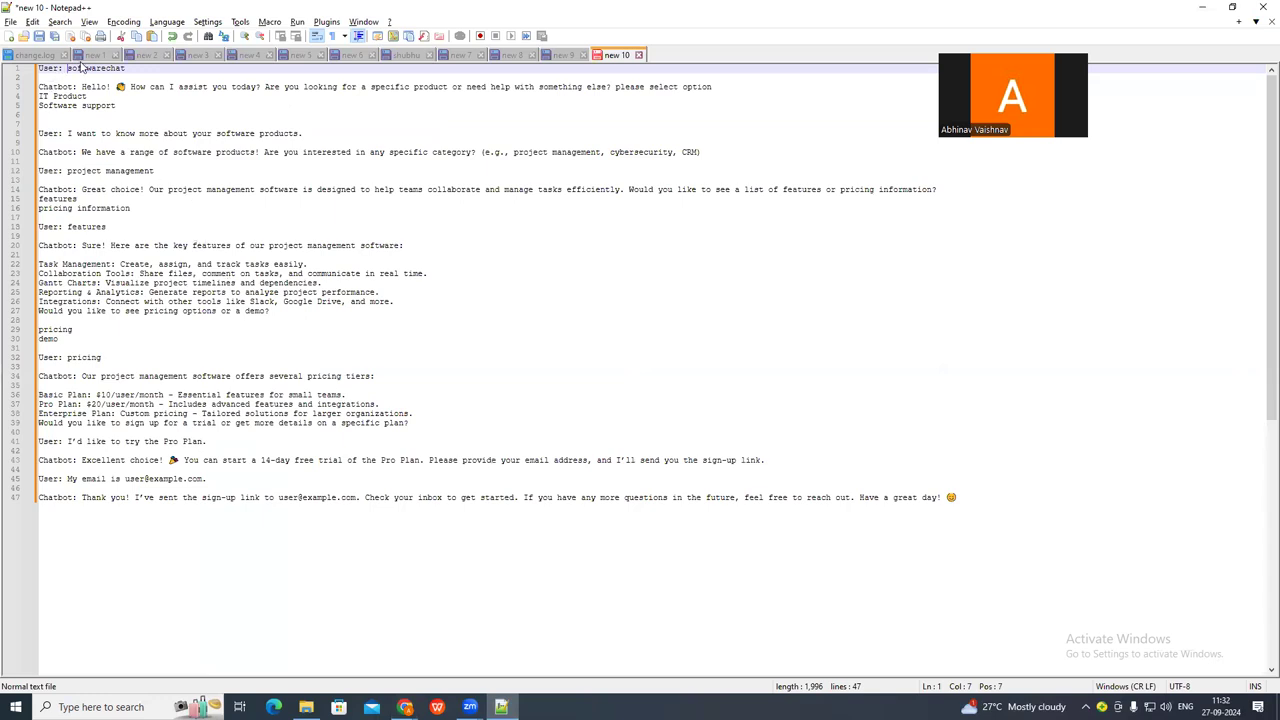
key(Down)
key(Down)
key(Down)
key(Down)
key(Down)
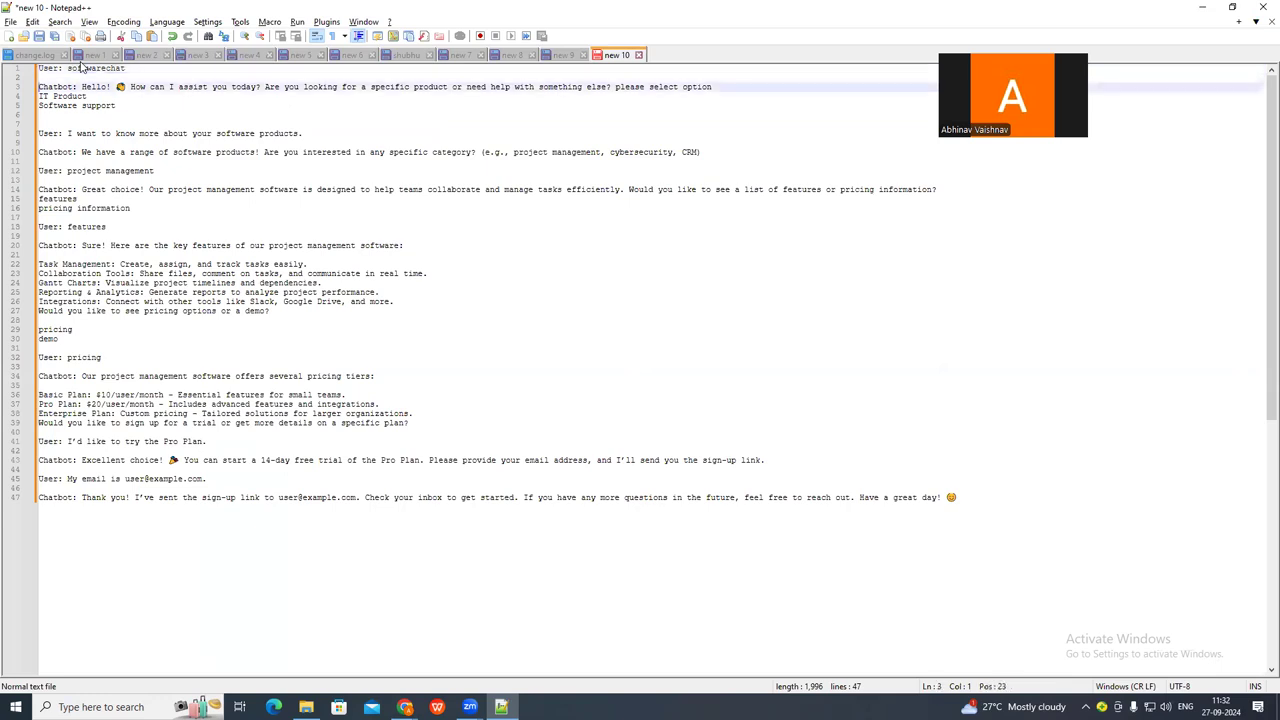
key(Down)
key(Down)
key(Down)
key(Down)
key(Down)
key(Down)
key(Down)
key(Down)
key(Down)
key(Down)
key(Down)
key(Down)
key(Down)
key(Down)
key(Down)
key(Down)
key(Down)
key(Down)
key(Down)
key(Down)
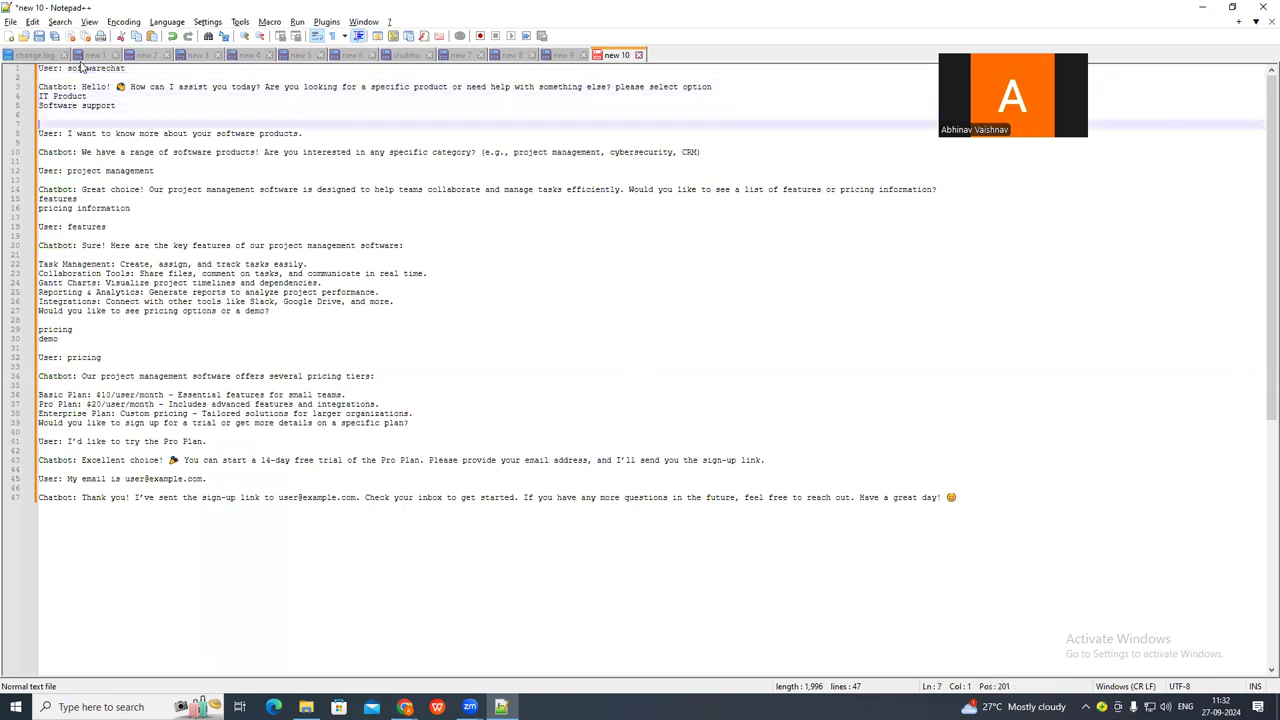
key(Down)
key(Up)
key(Up)
key(Up)
key(Up)
key(Up)
key(Up)
key(Up)
key(Up)
key(Up)
key(Up)
key(Up)
key(Up)
key(Up)
key(Up)
key(Up)
key(Up)
key(Up)
key(Up)
key(Up)
key(Up)
key(Up)
key(Up)
key(Up)
key(Up)
key(Up)
key(Up)
key(Up)
key(Up)
key(Up)
key(Up)
key(Up)
key(Up)
key(Up)
key(Up)
key(Up)
key(Up)
key(Up)
key(Up)
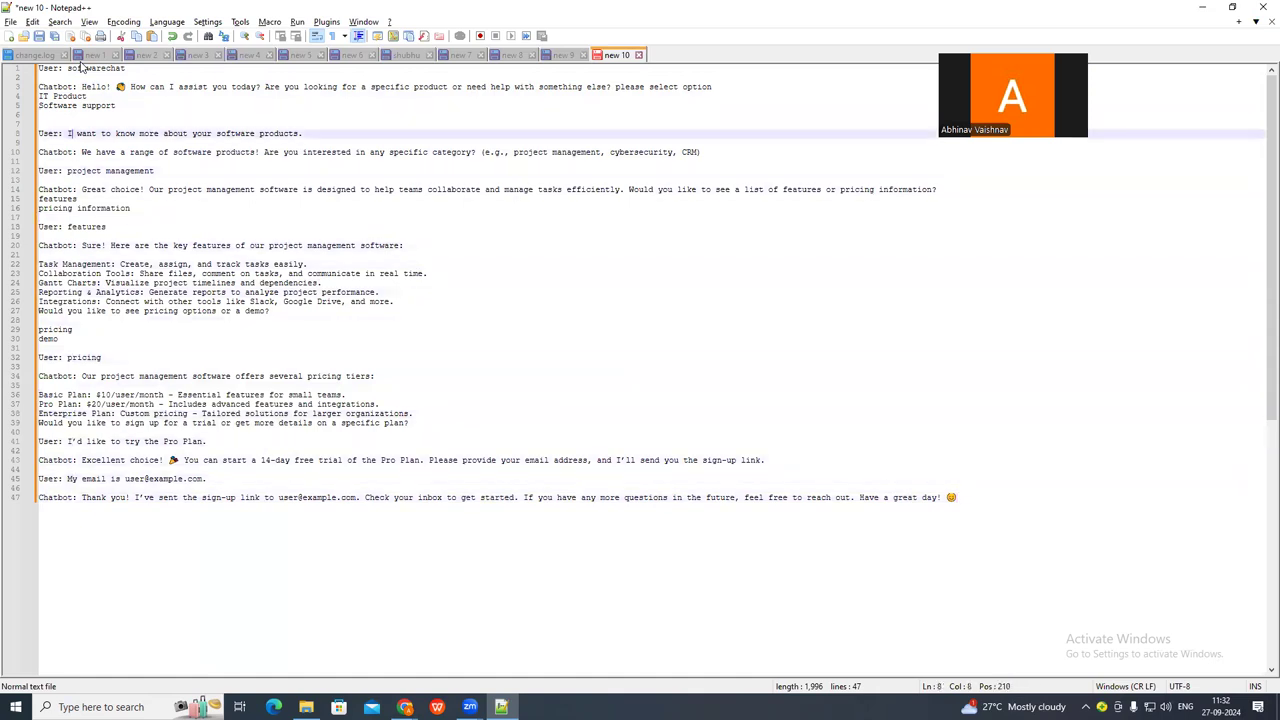
key(Down)
key(Down)
key(Down)
key(Down)
key(Down)
key(Up)
key(Up)
key(Up)
key(Down)
key(Down)
key(Down)
key(Up)
key(Up)
key(Up)
key(Up)
key(Up)
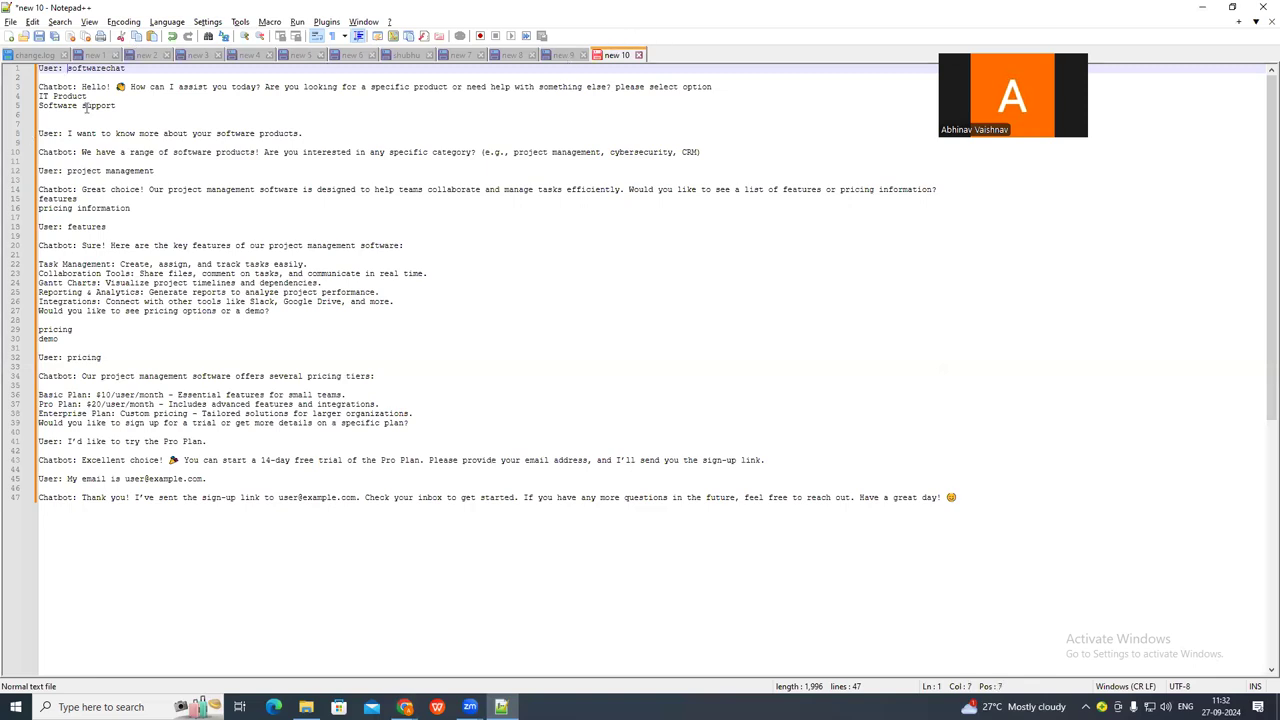
key(shift+End)
Return to the SMS panel, try the Default Case type, and fill in a keyword-based chatbot with the keywords hi,hello,hay,sir.
key(alt+Tab)
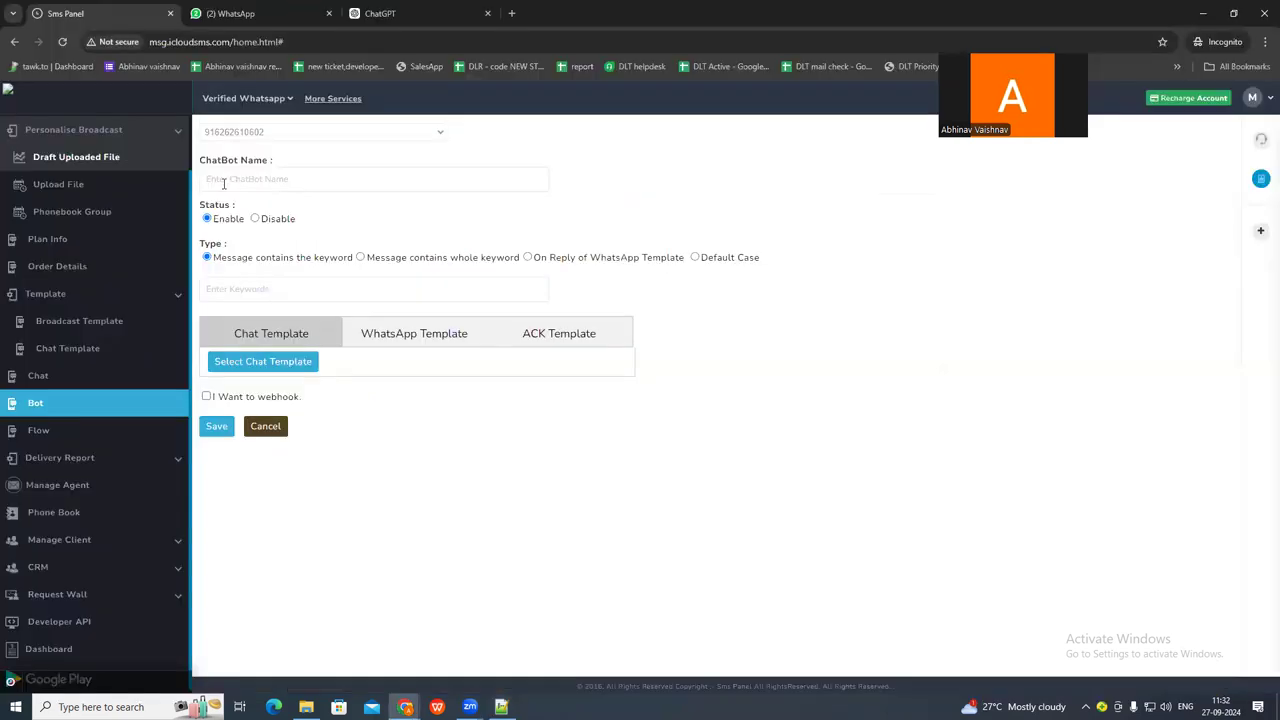
click(695, 258)
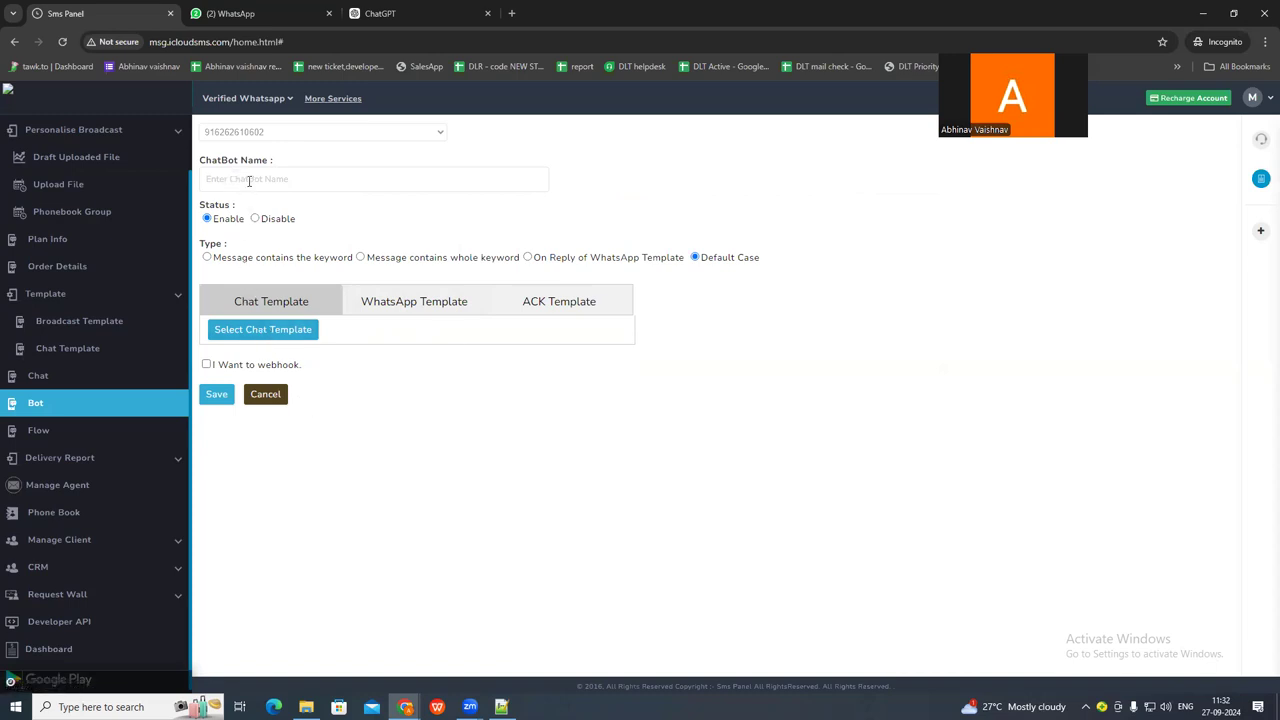
click(208, 258)
click(290, 290)
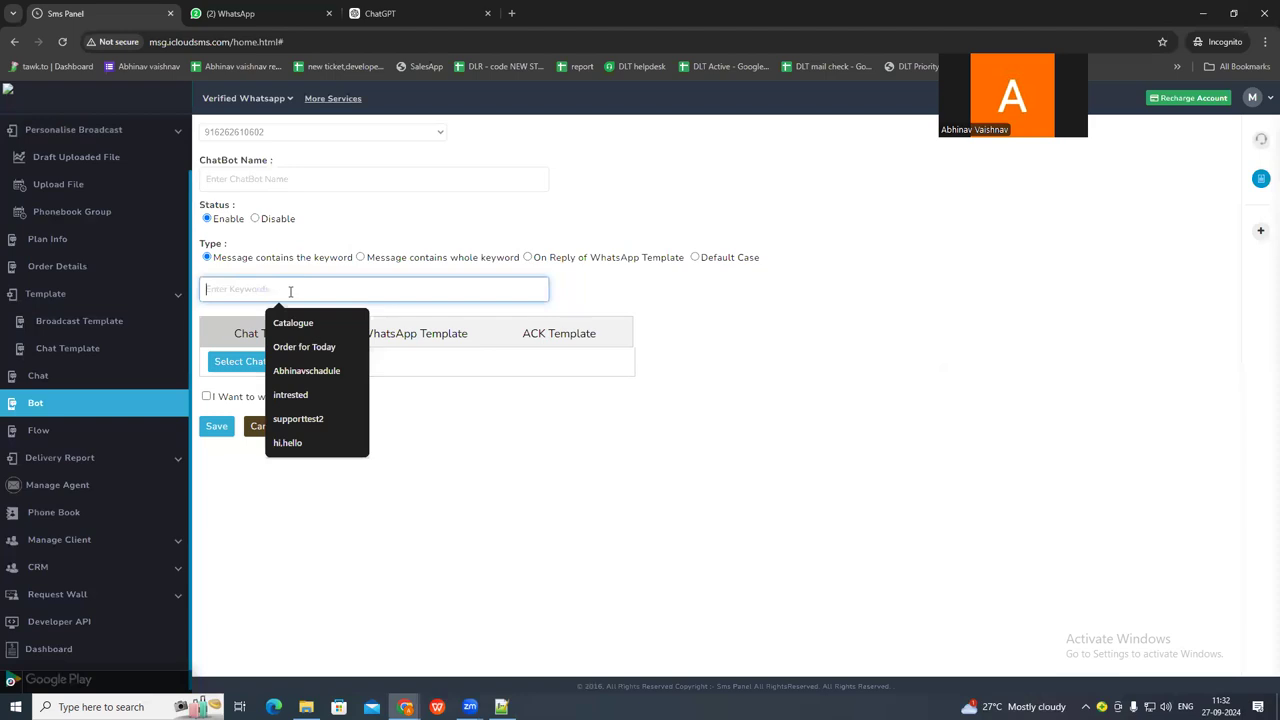
text(hi,hello)
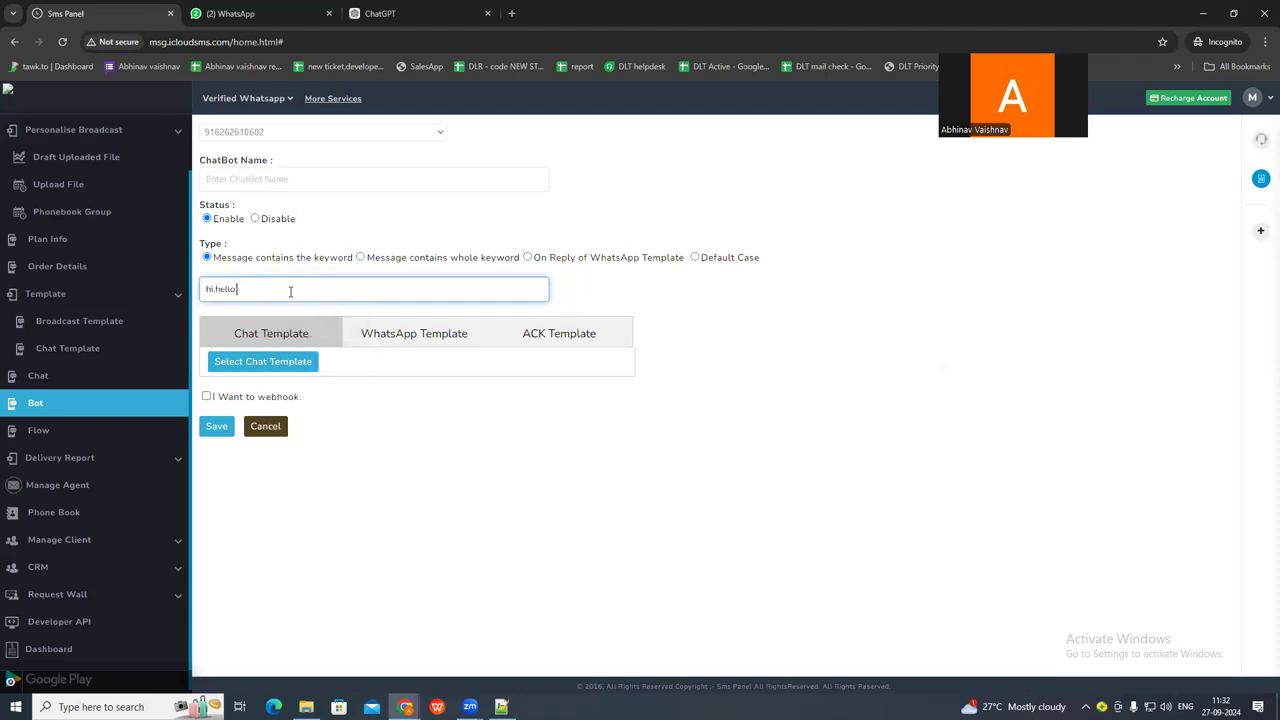
text(,hay,sir)
click(380, 207)
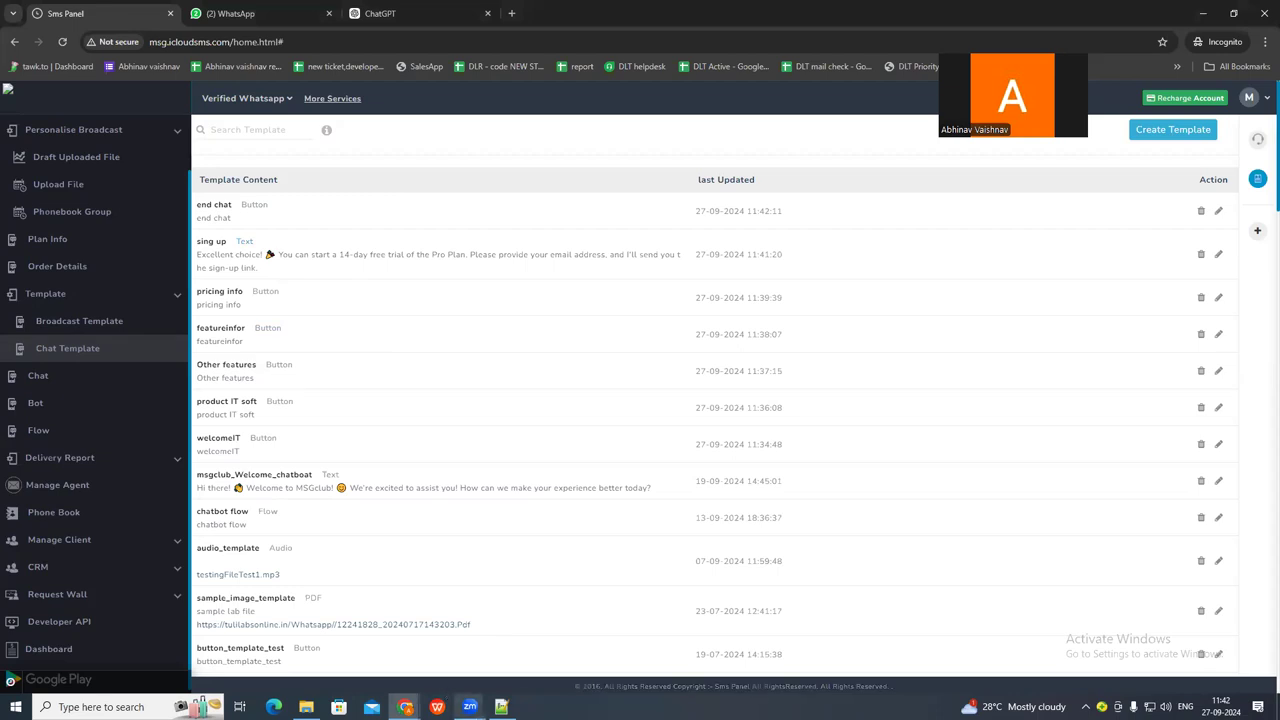
Compare the Notepad++ conversation script with the saved welcomeIT and product IT soft chat templates.
click(501, 707)
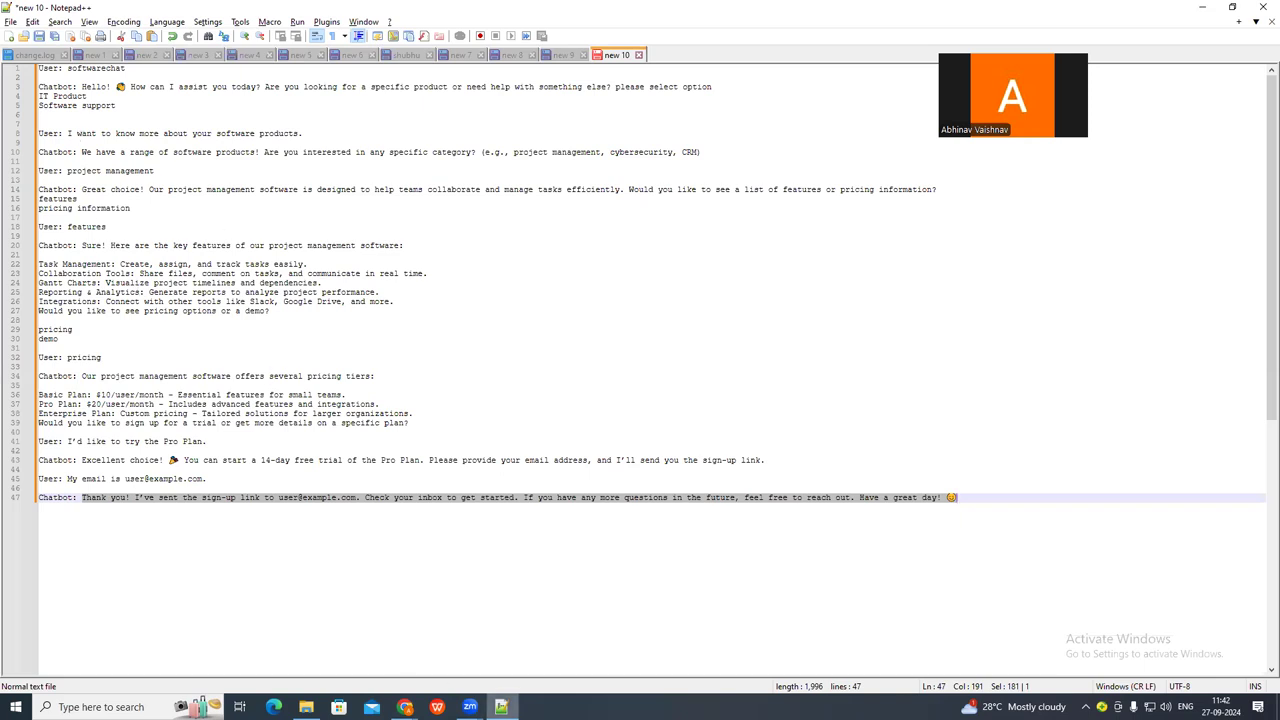
mouse_move(501, 707)
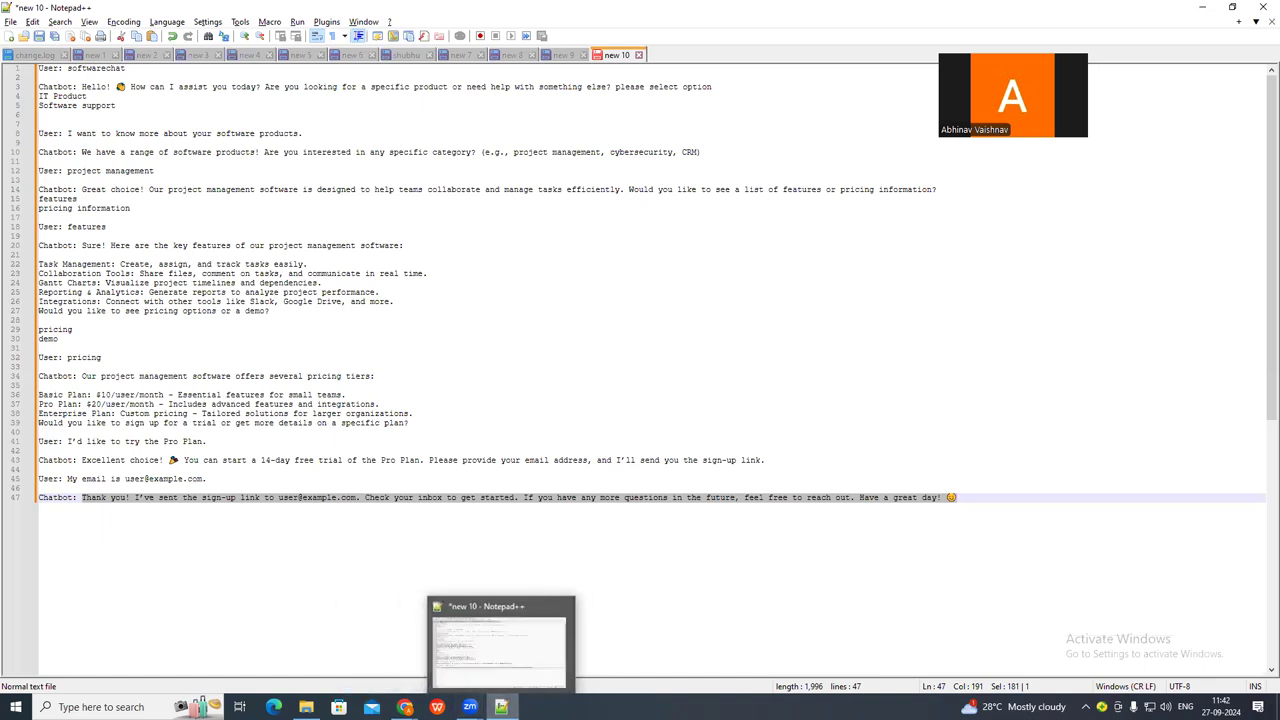
click(501, 707)
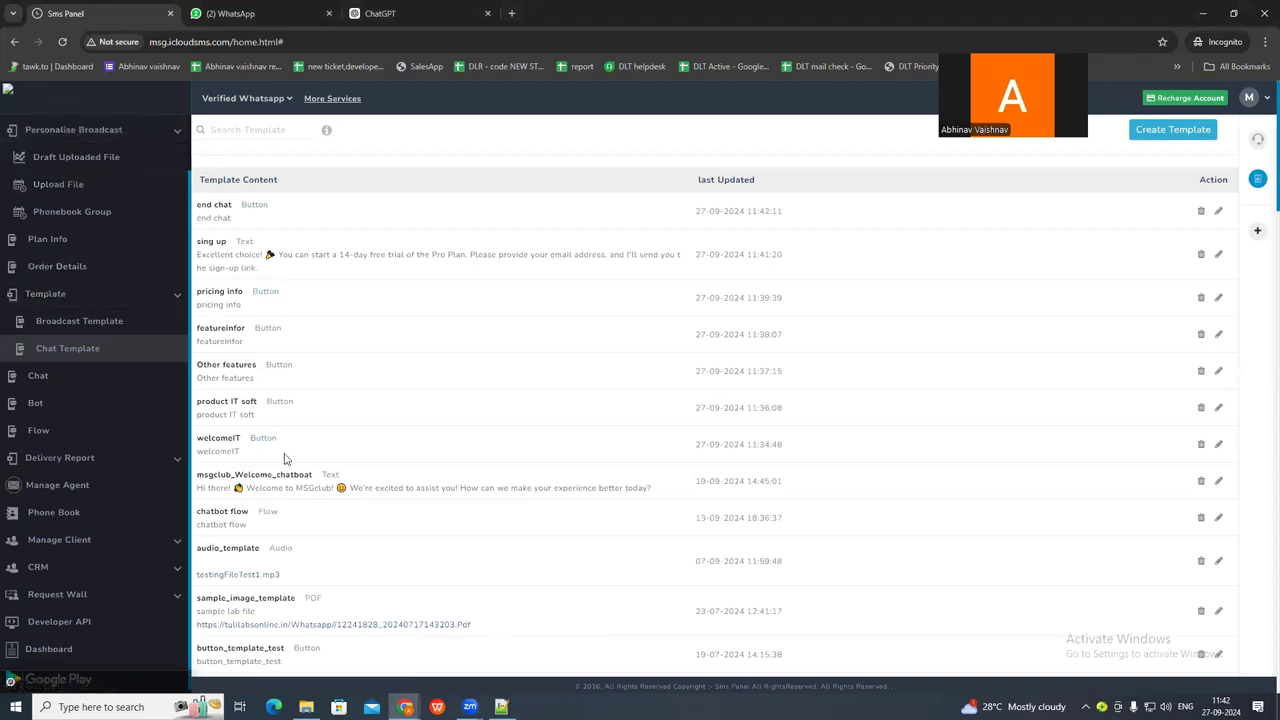
drag(283, 441, 206, 438)
drag(300, 408, 205, 401)
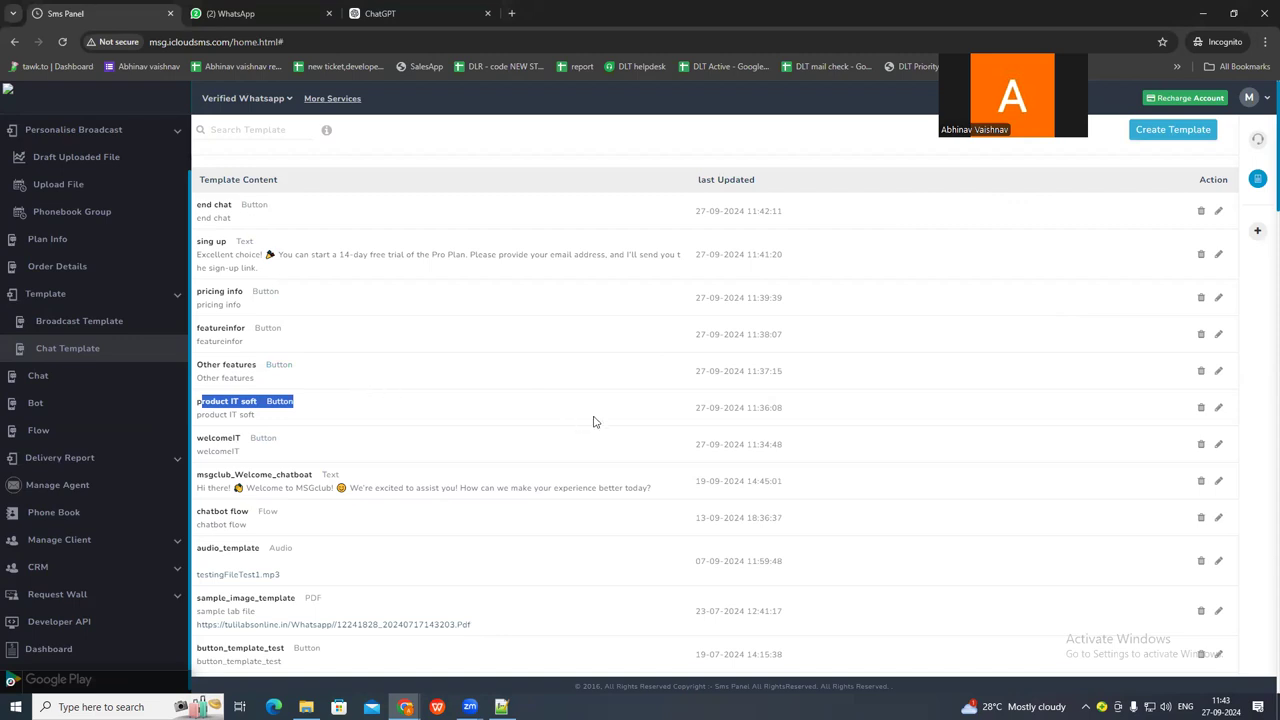
Open the welcomeIT chat template, review its name, body text and button labels, and leave it without saving.
click(1218, 447)
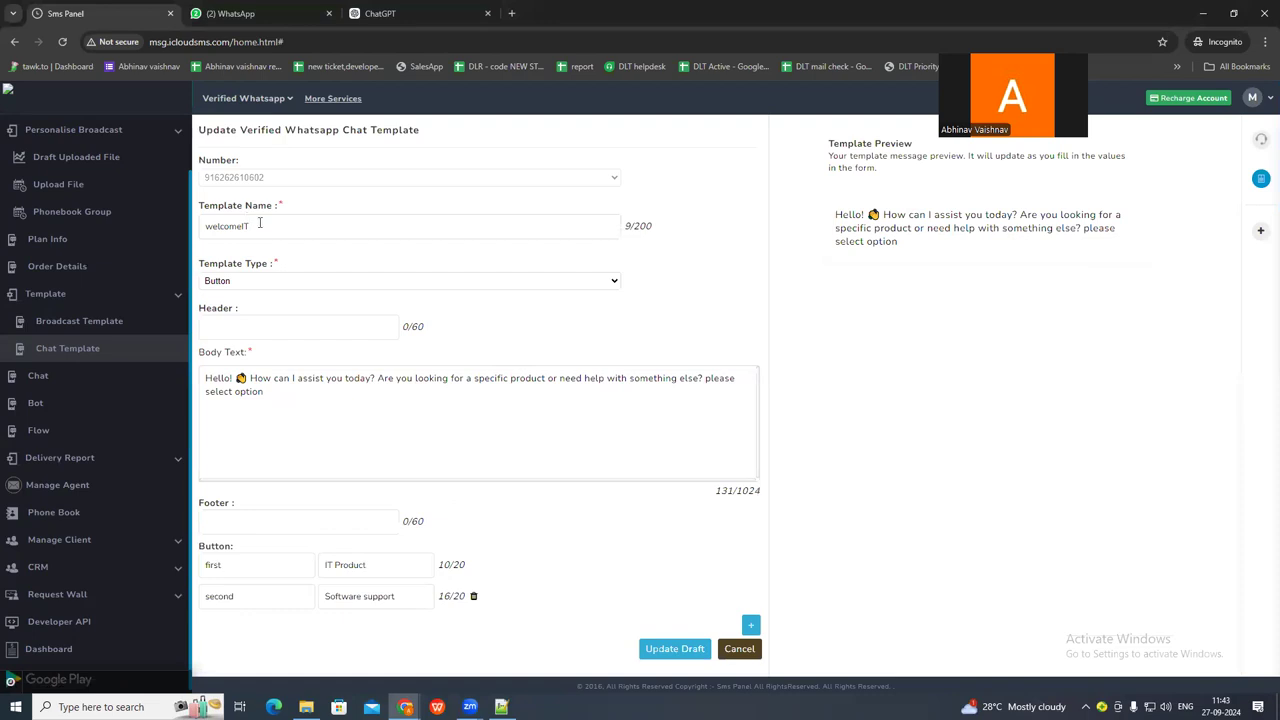
drag(264, 226, 217, 228)
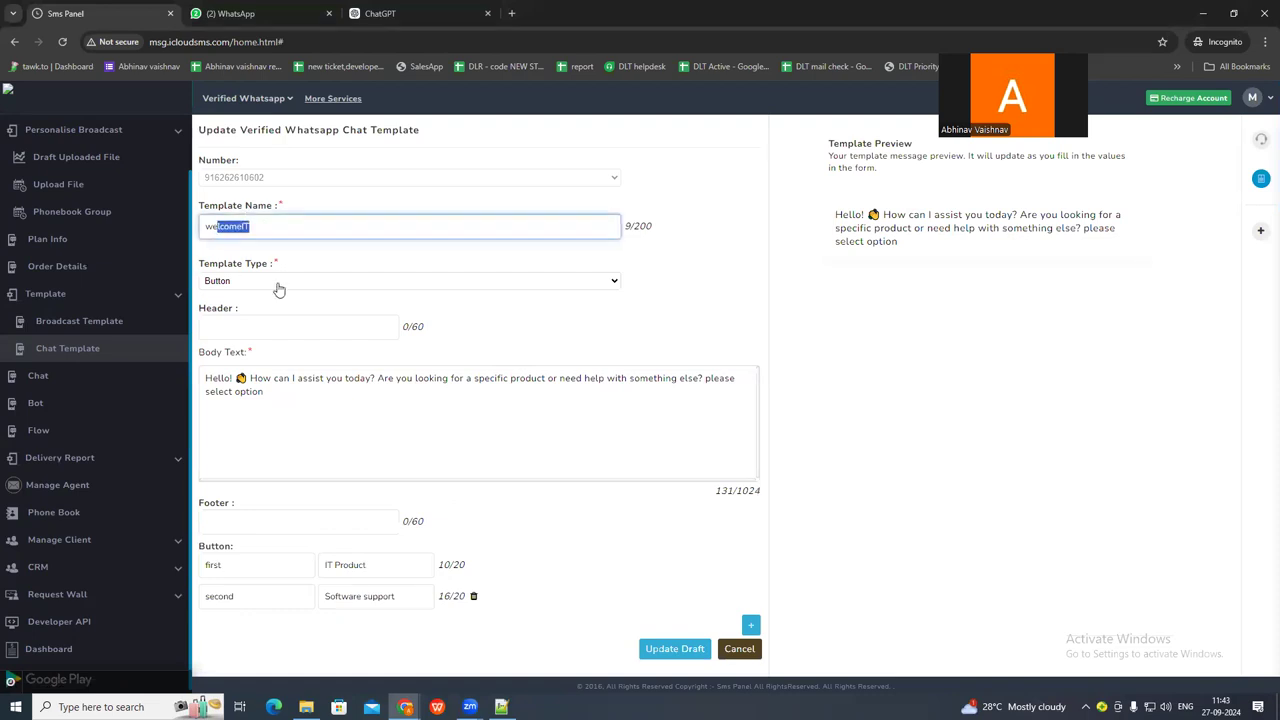
drag(205, 379, 298, 400)
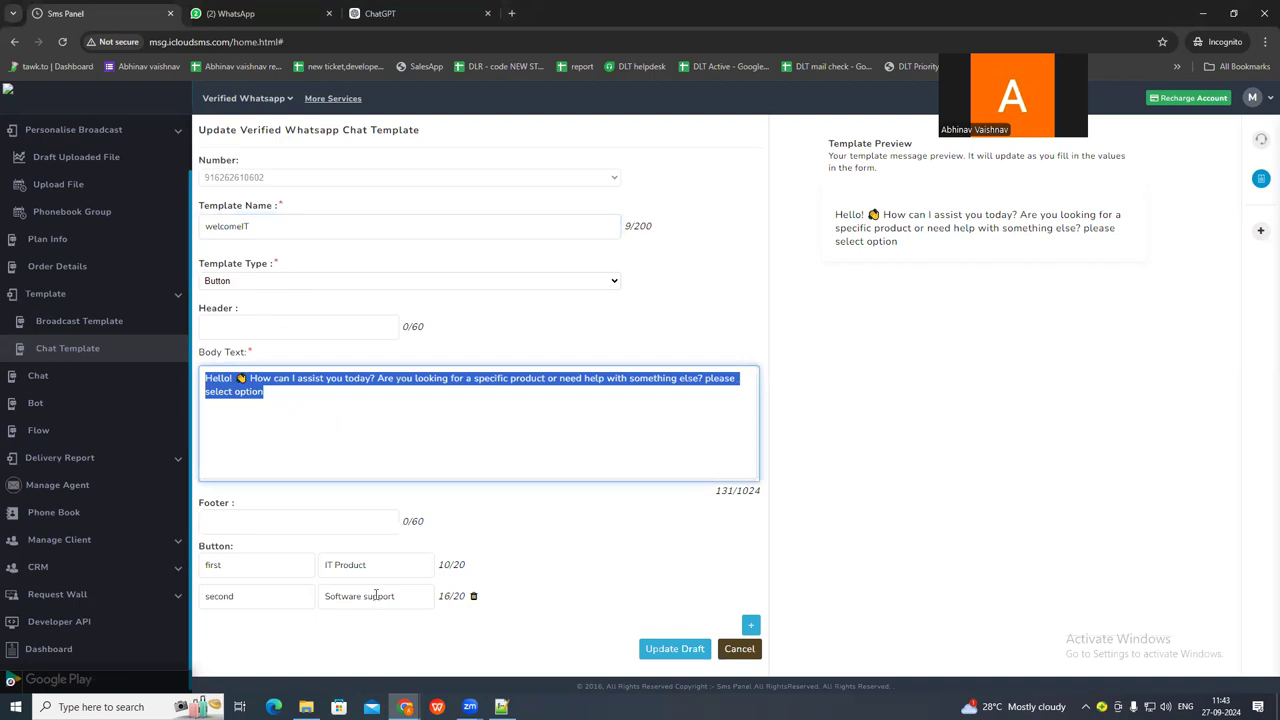
drag(382, 567, 312, 565)
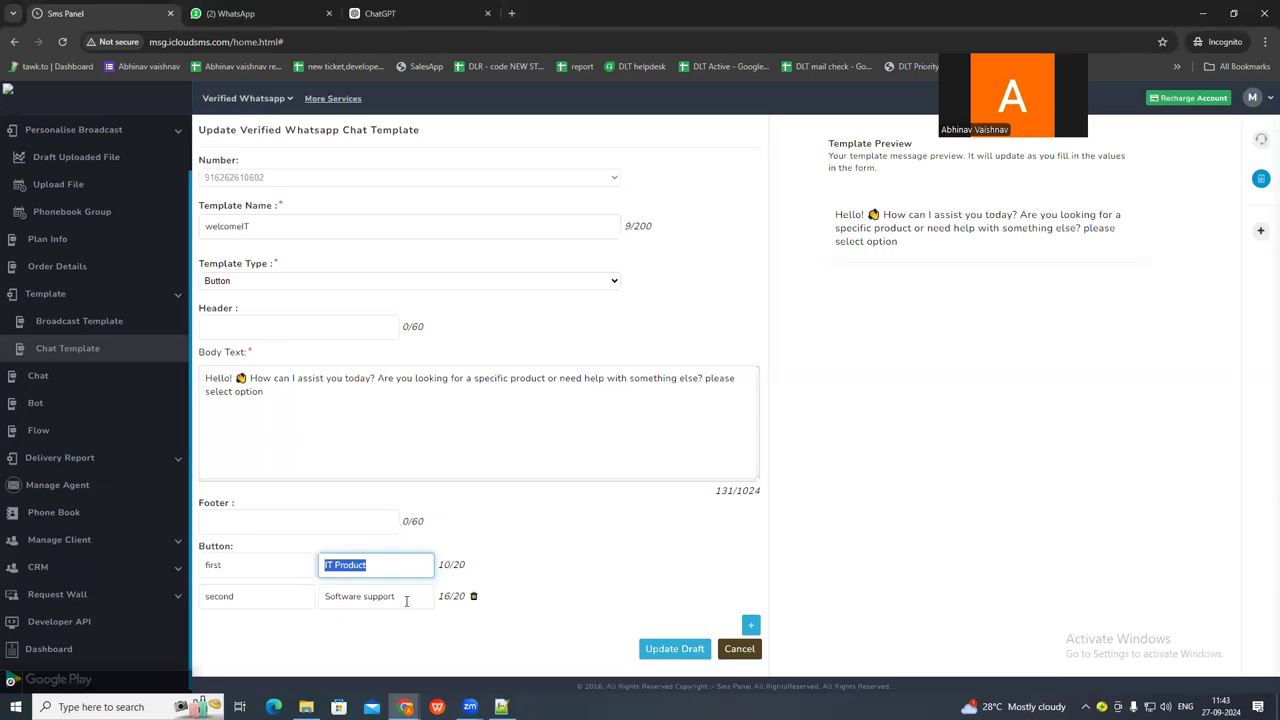
drag(406, 598, 328, 597)
drag(398, 566, 316, 569)
click(726, 651)
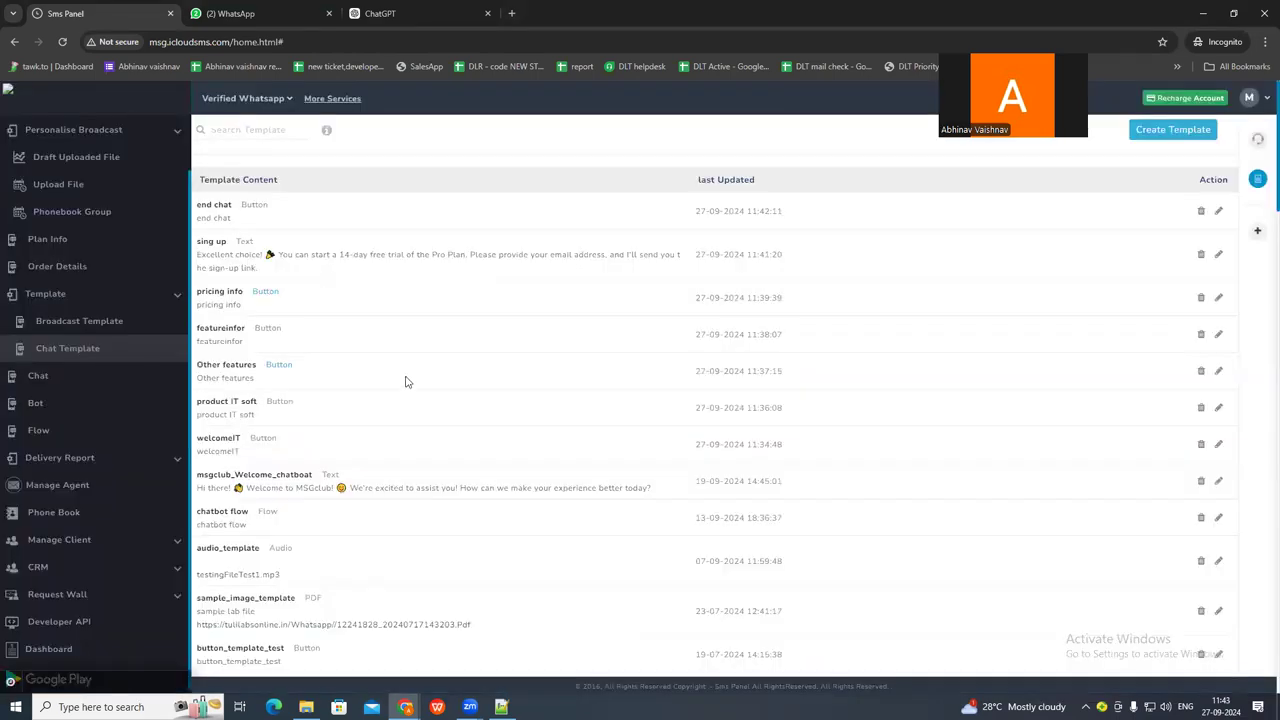
Switch to Notepad++, highlight every Chatbot reply in the conversation script, and return to the SMS panel.
key(alt+Tab)
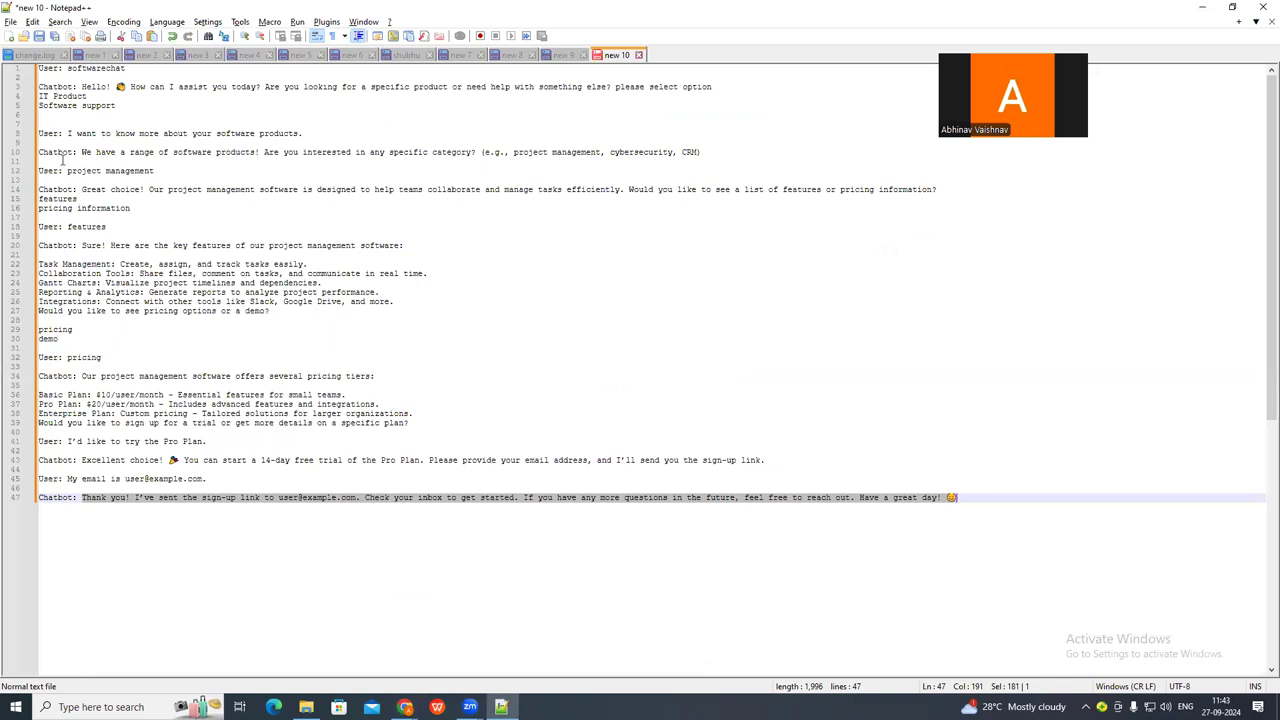
click(43, 88)
double_click(43, 88)
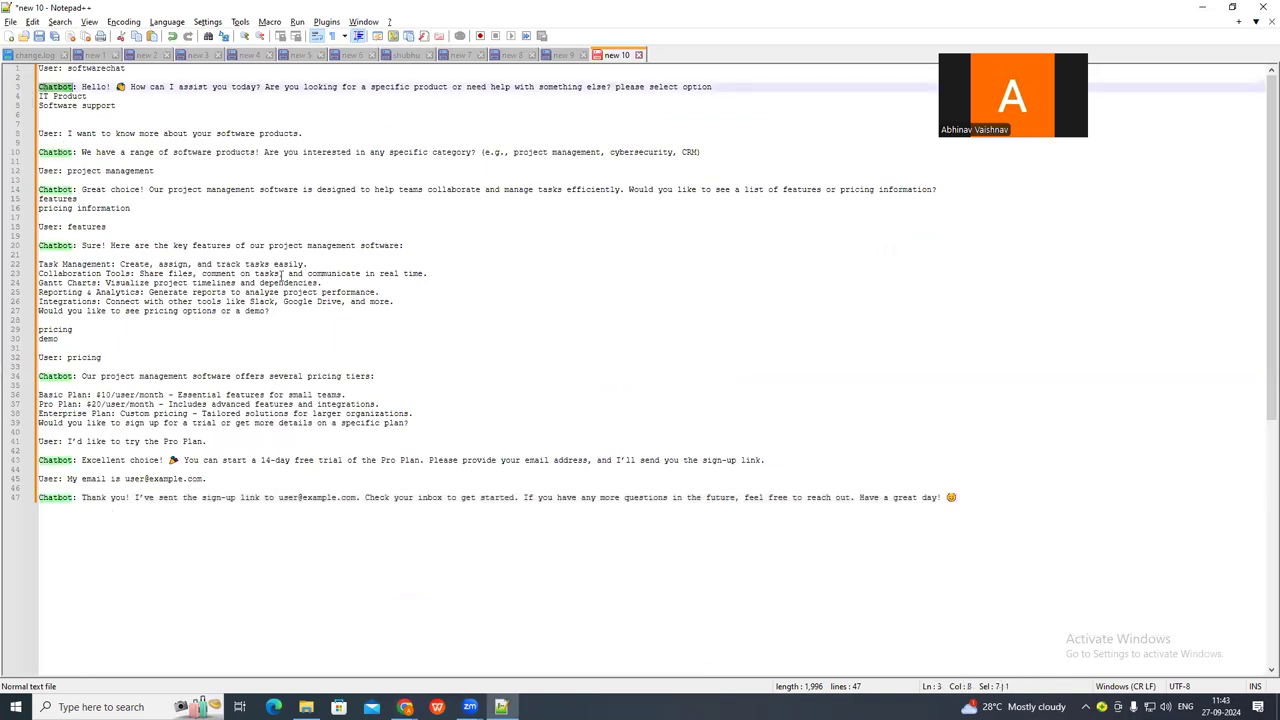
key(alt+Tab)
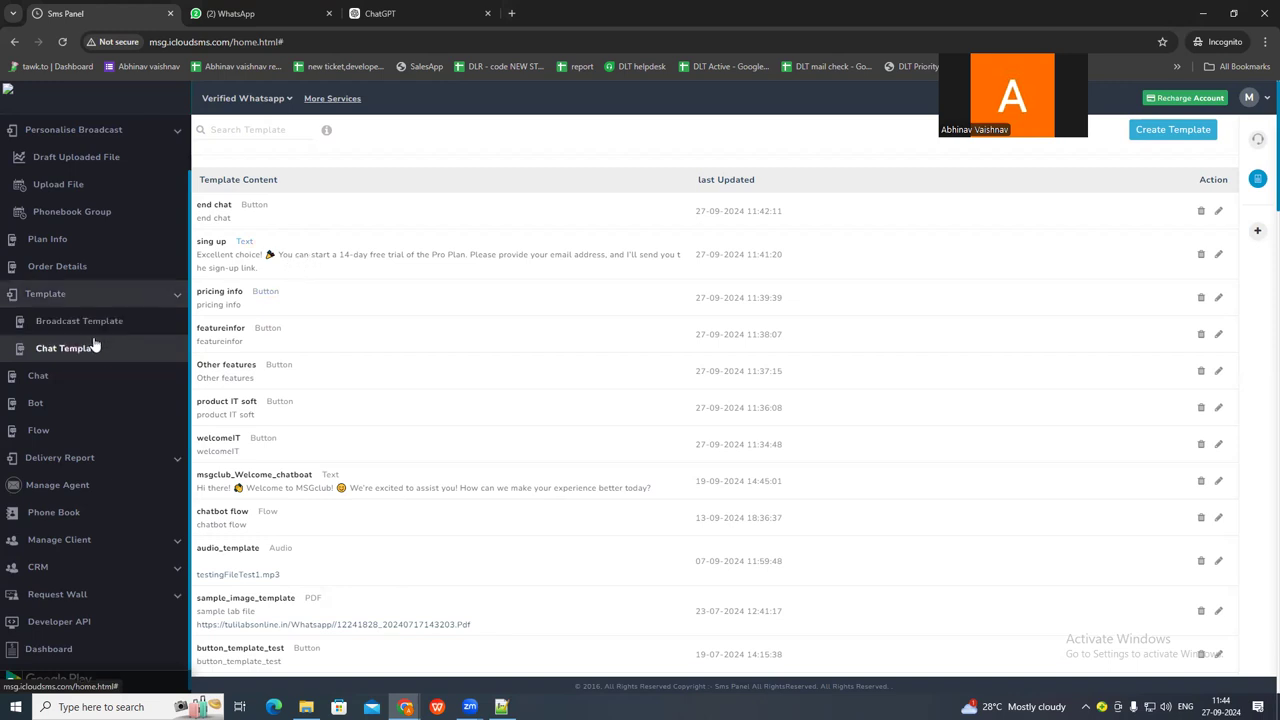
Start a new enabled chatbot that uses the type for messages containing the keyword.
click(66, 408)
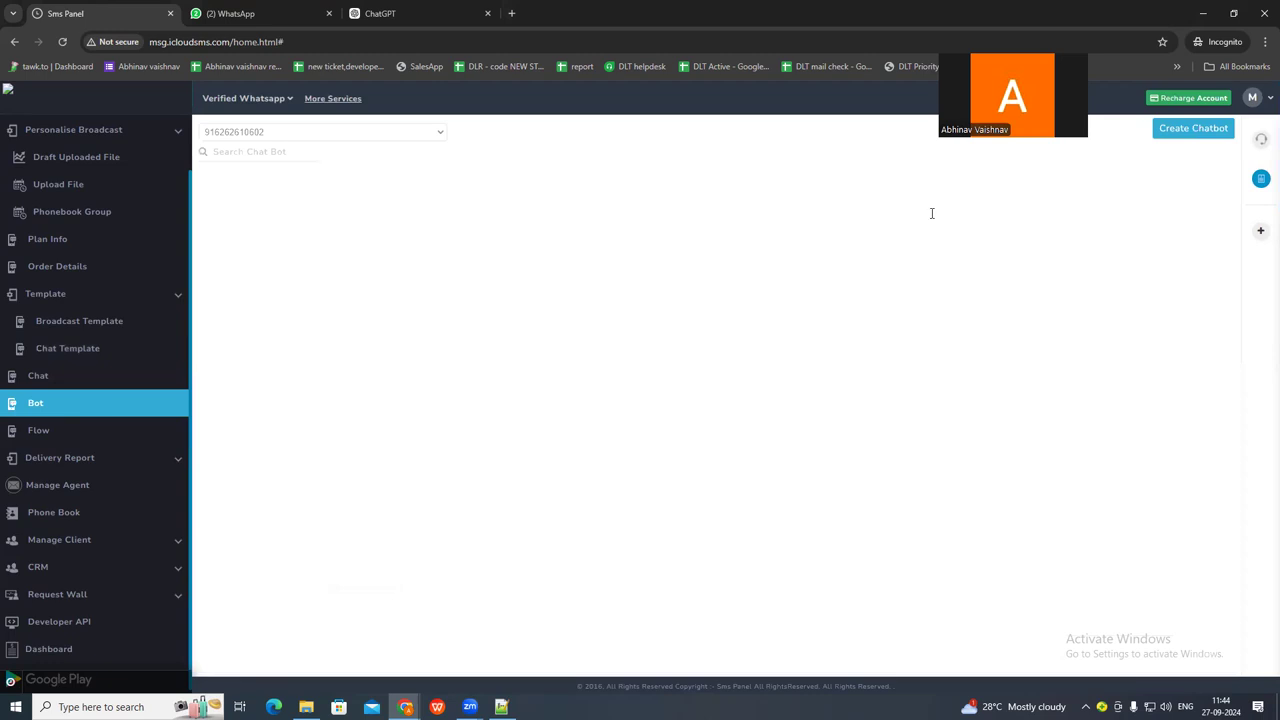
click(1195, 129)
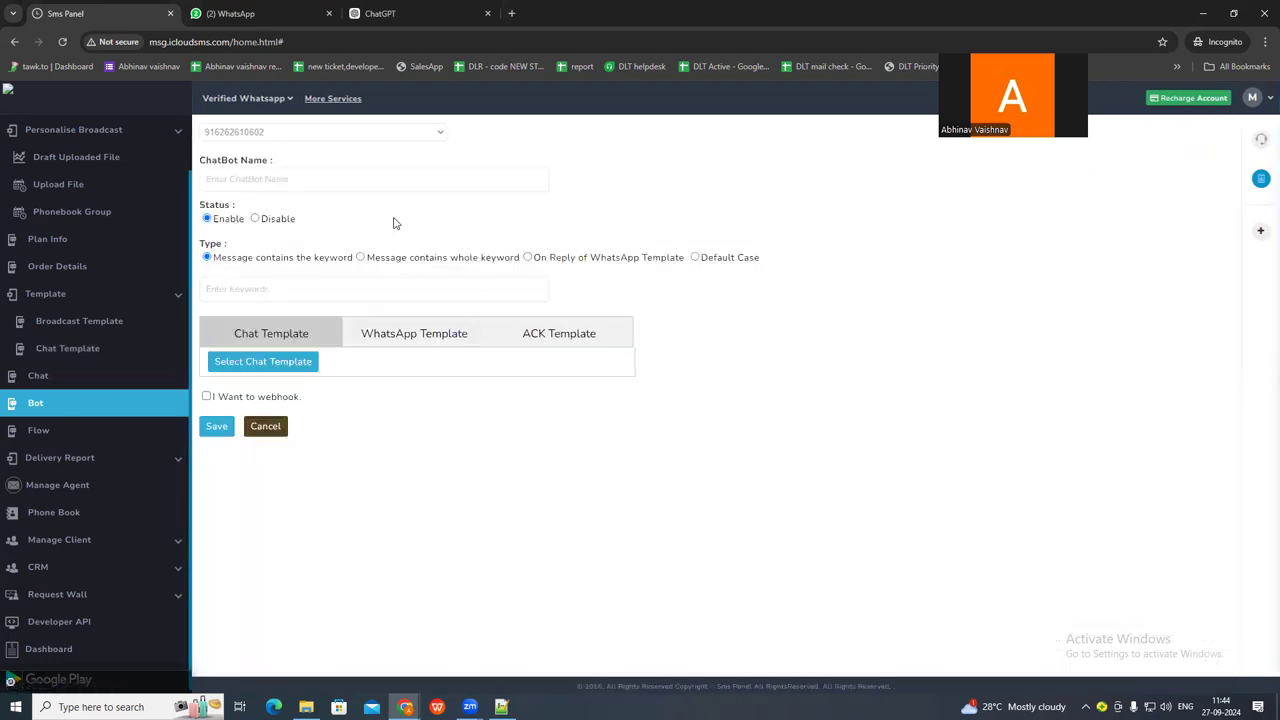
click(253, 293)
drag(222, 257, 320, 268)
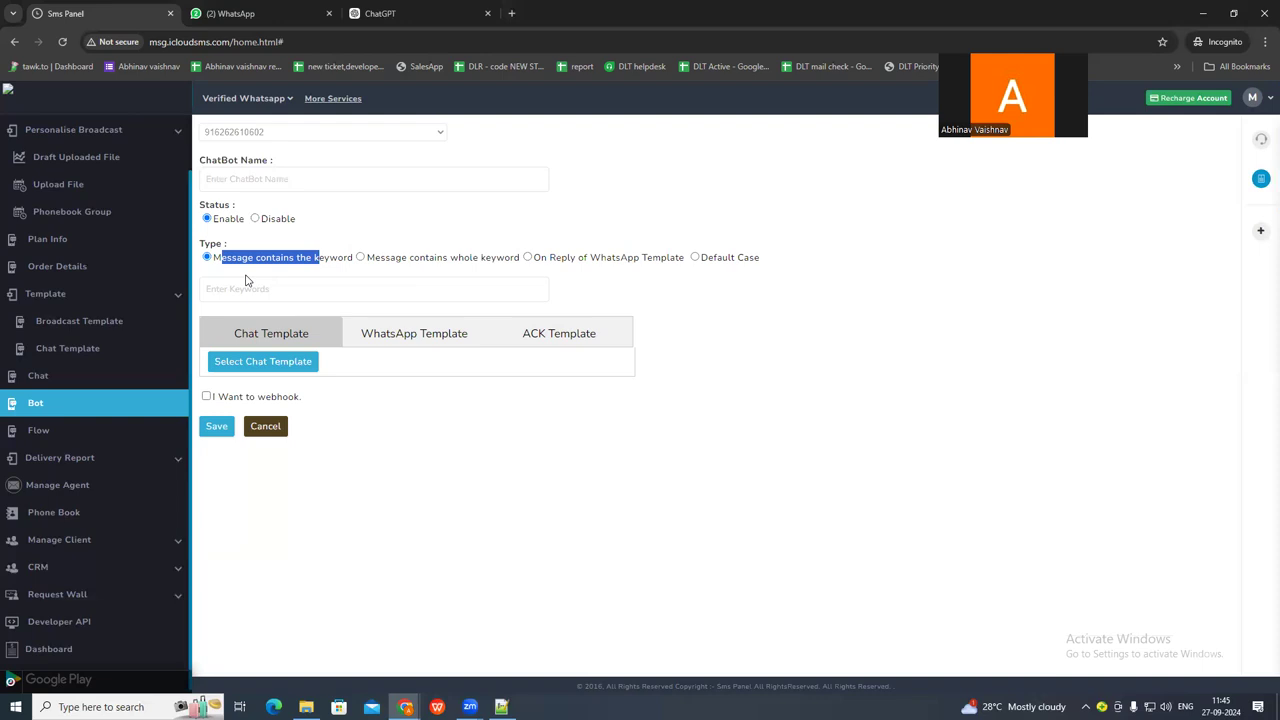
Copy softwarechat from the first line of the Notepad++ script and enter it as the new chatbot's keyword.
key(alt+Tab)
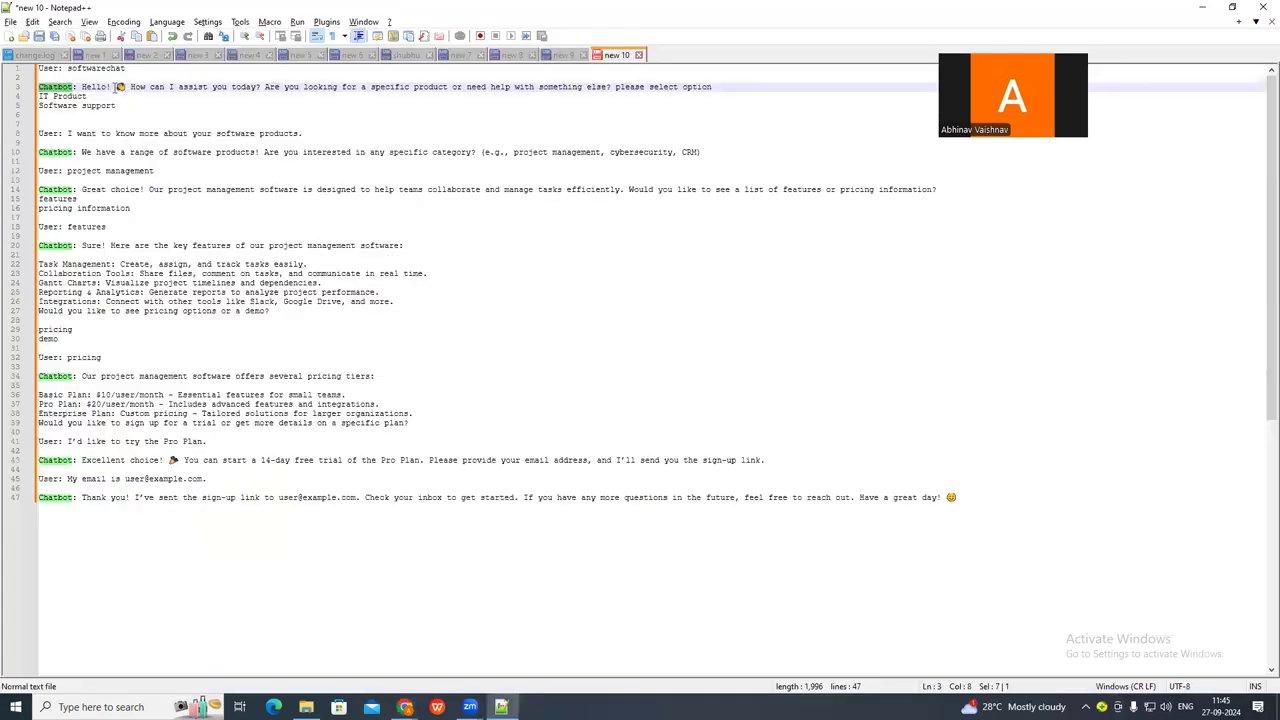
double_click(90, 69)
key(ctrl+c)
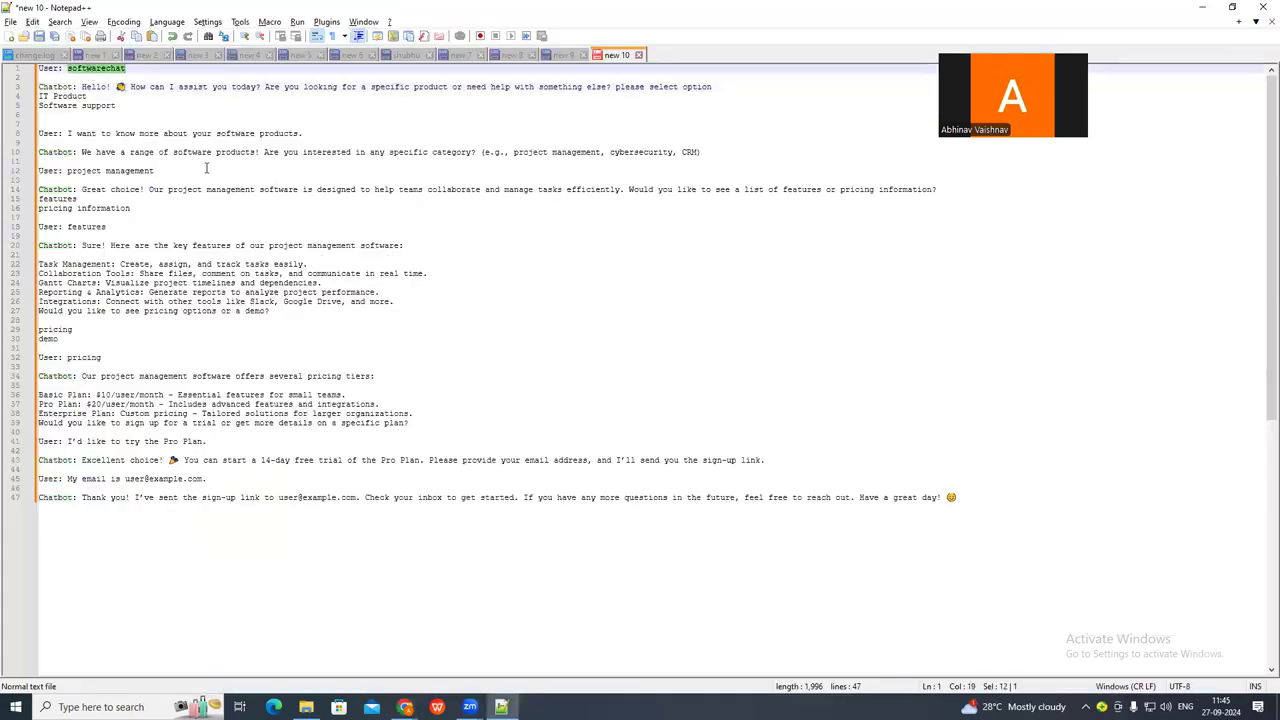
key(alt+Tab)
right_click(264, 300)
click(290, 372)
scroll(107, 197, up, 1)
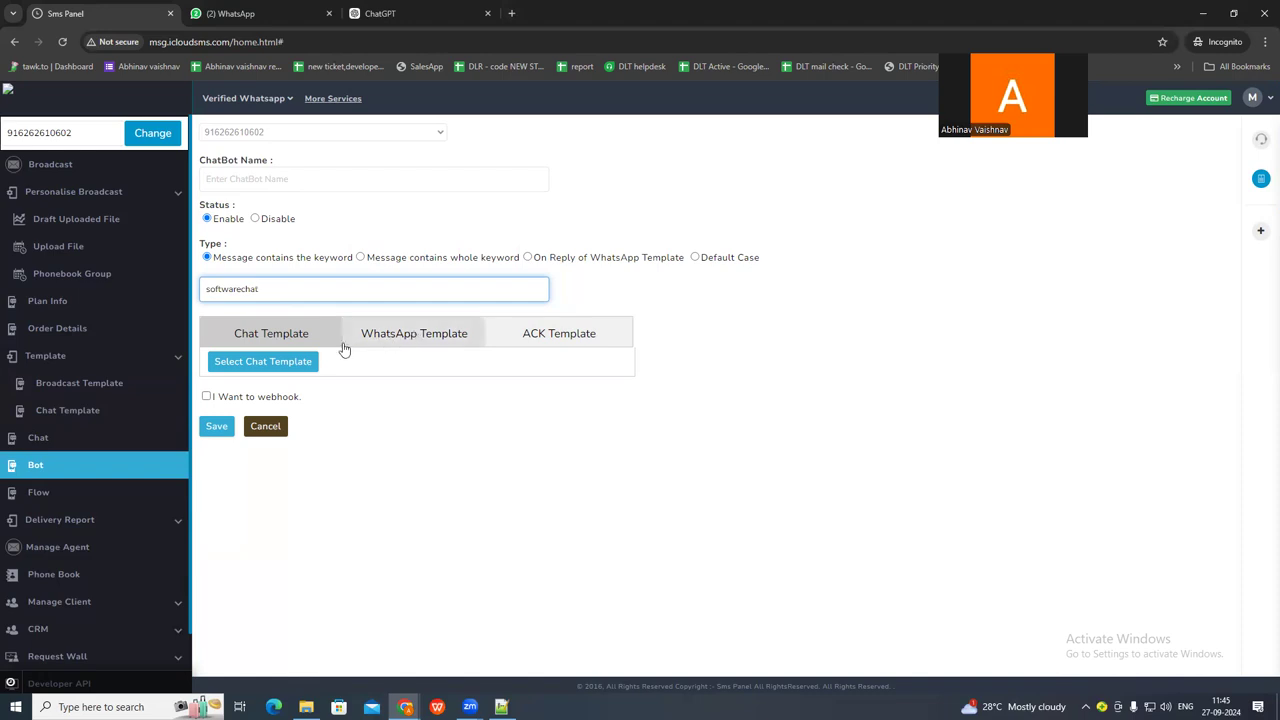
Attach the welcomeIT chat template to the softwarechat keyword and try to save the chatbot.
click(252, 364)
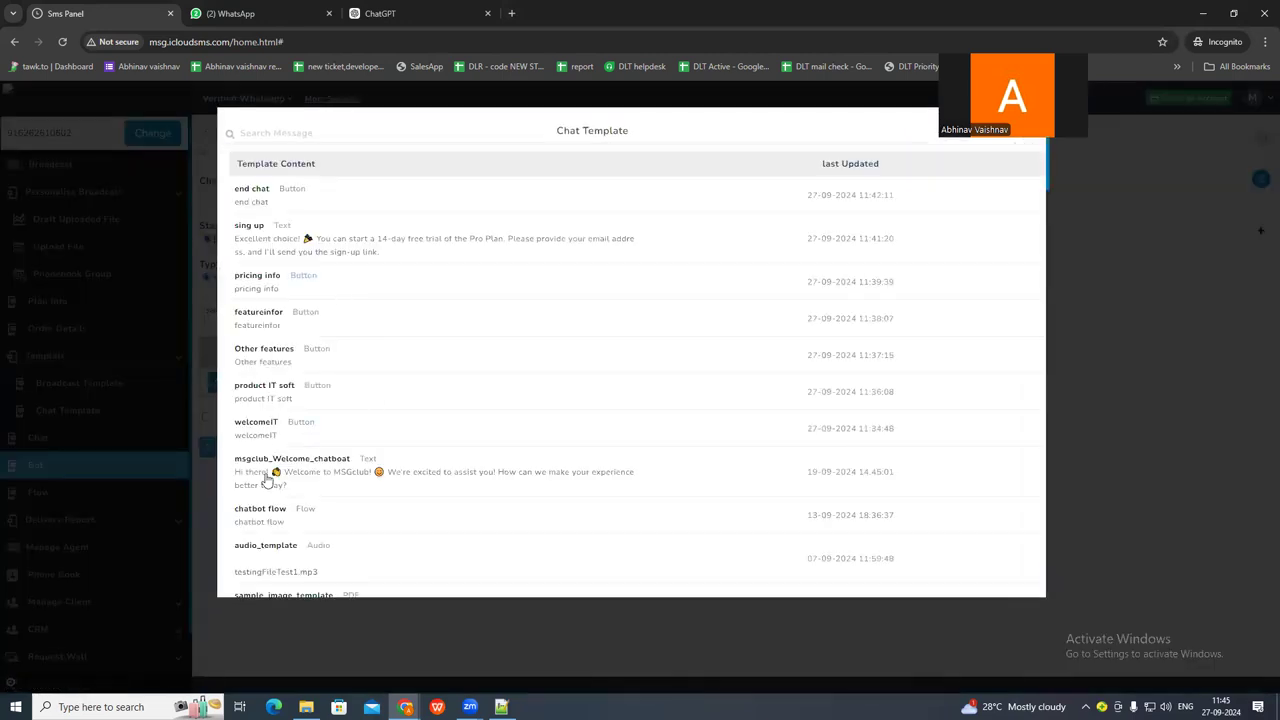
click(254, 421)
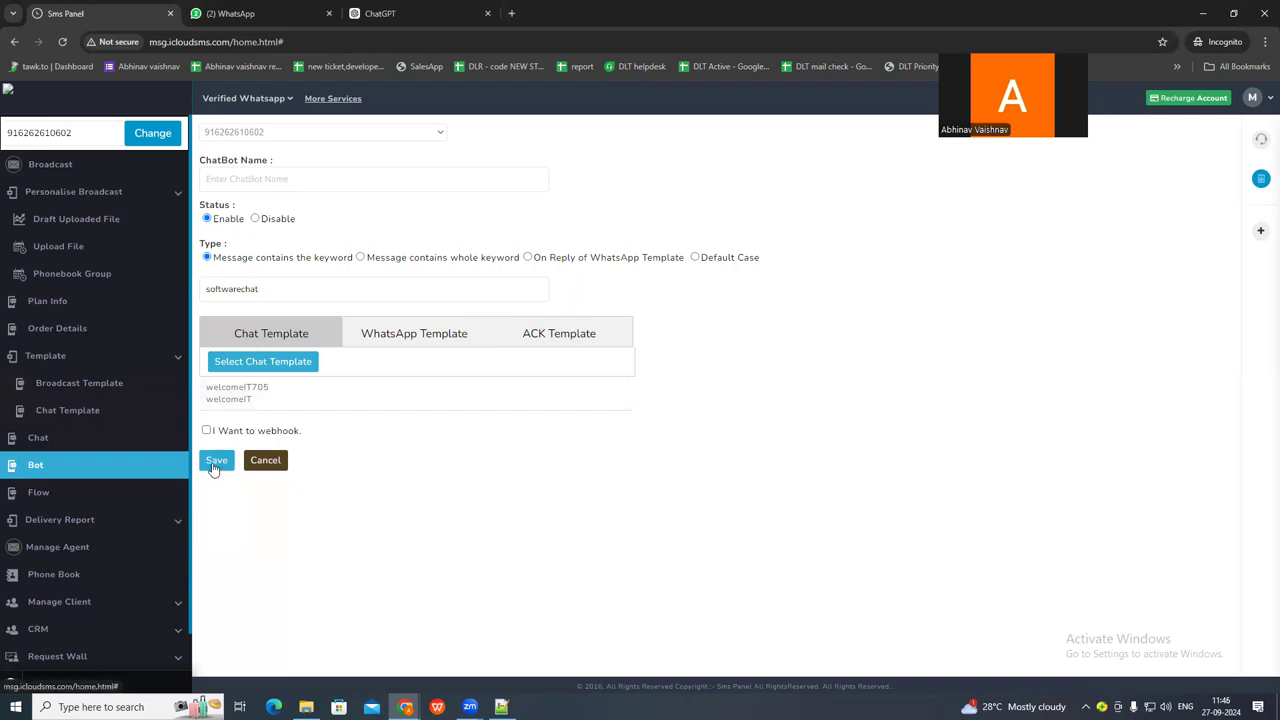
double_click(240, 289)
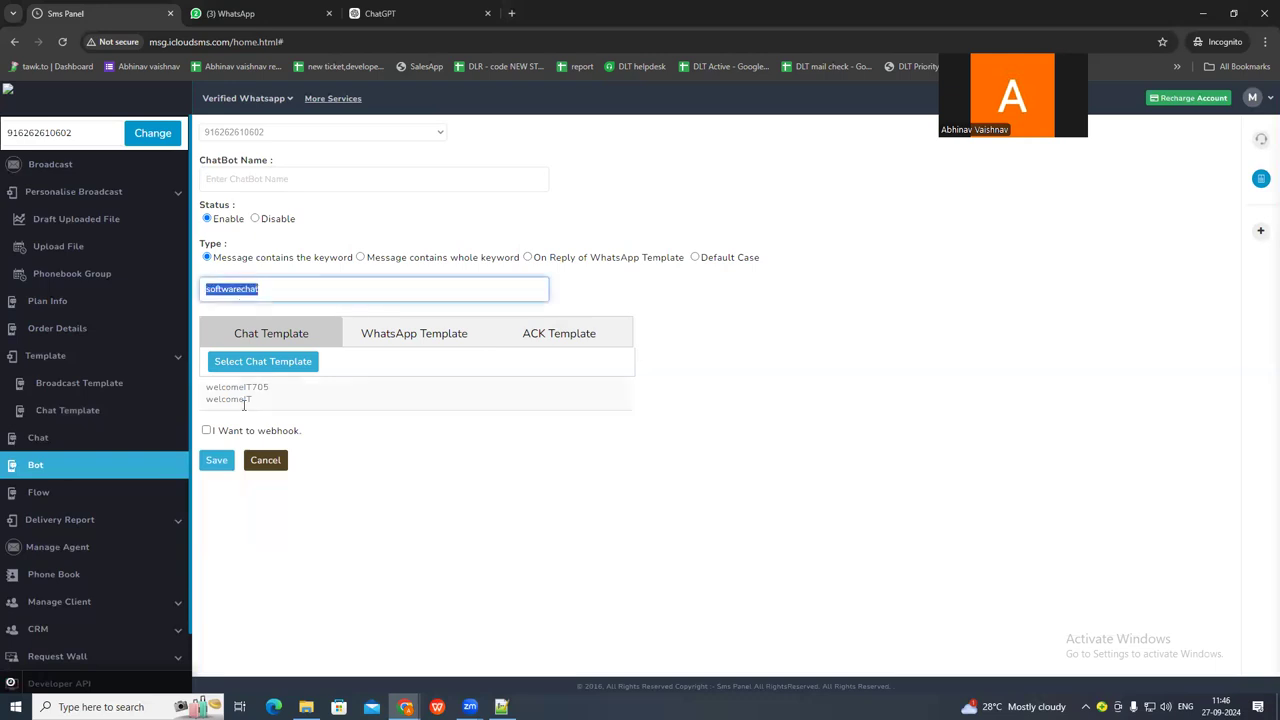
click(216, 463)
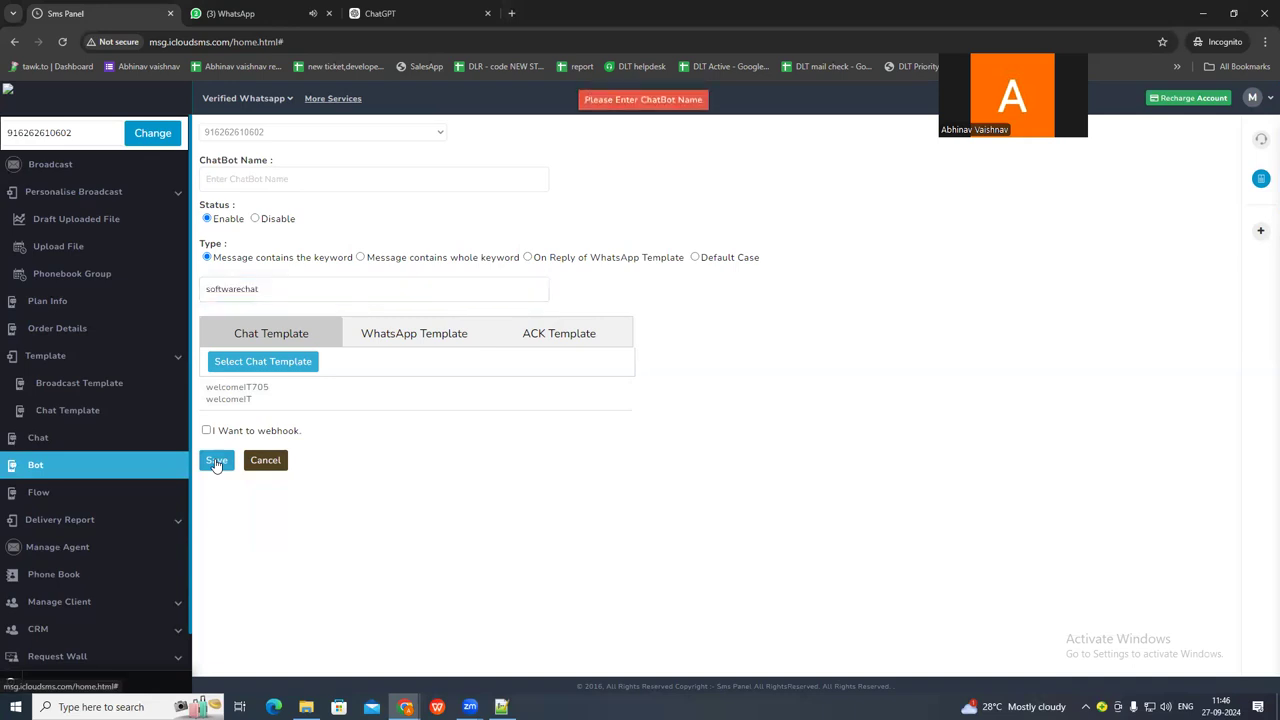
Name the softwarechat chatbot Welcomesoftware and save it.
click(273, 186)
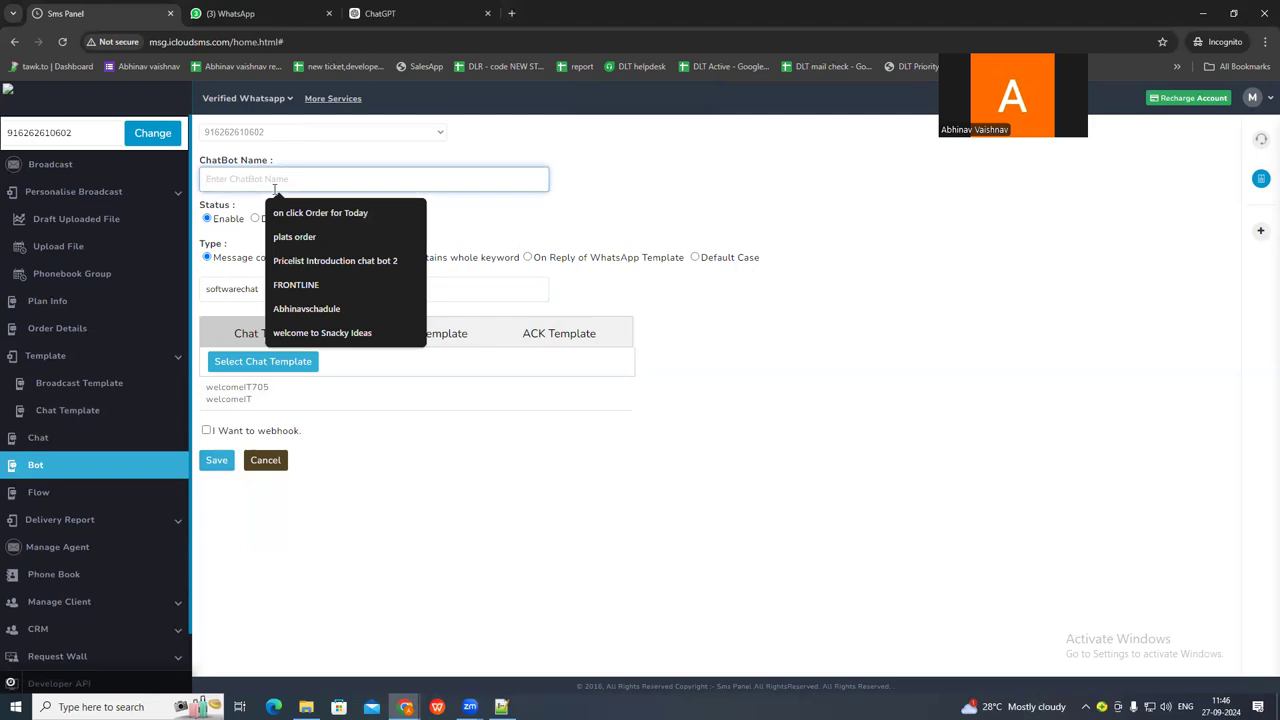
text(Welcome)
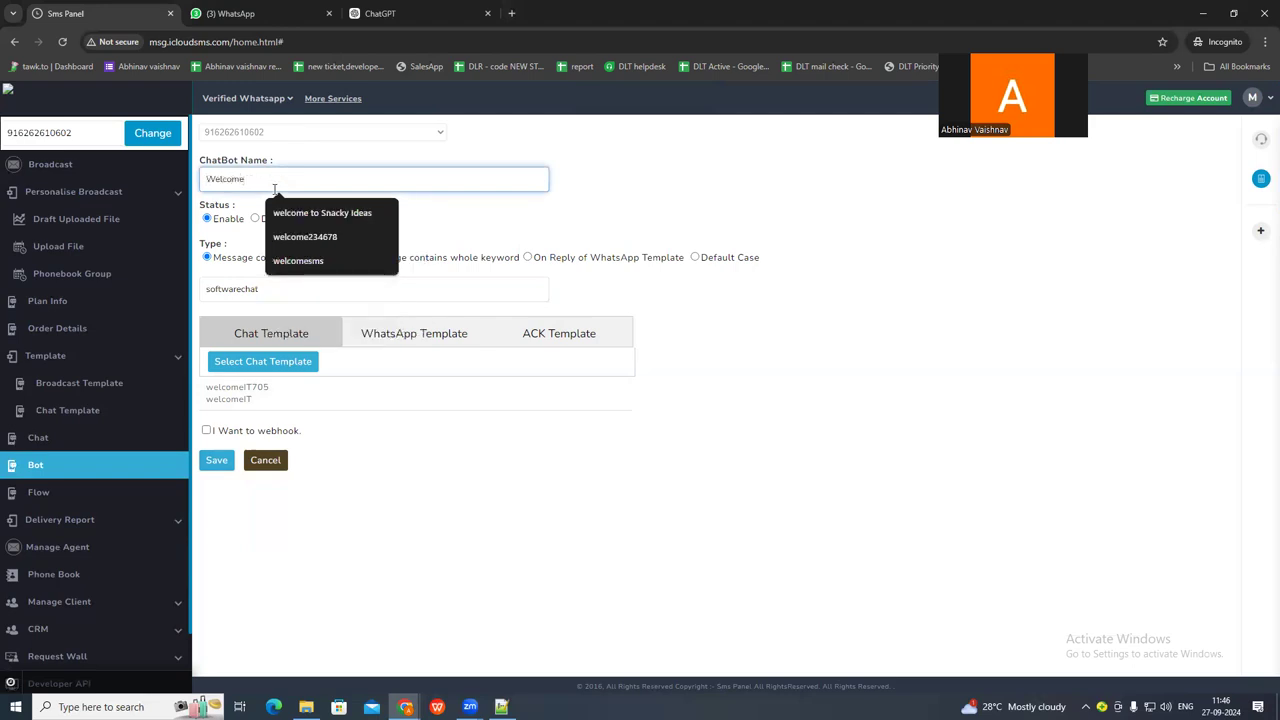
text(softwarew)
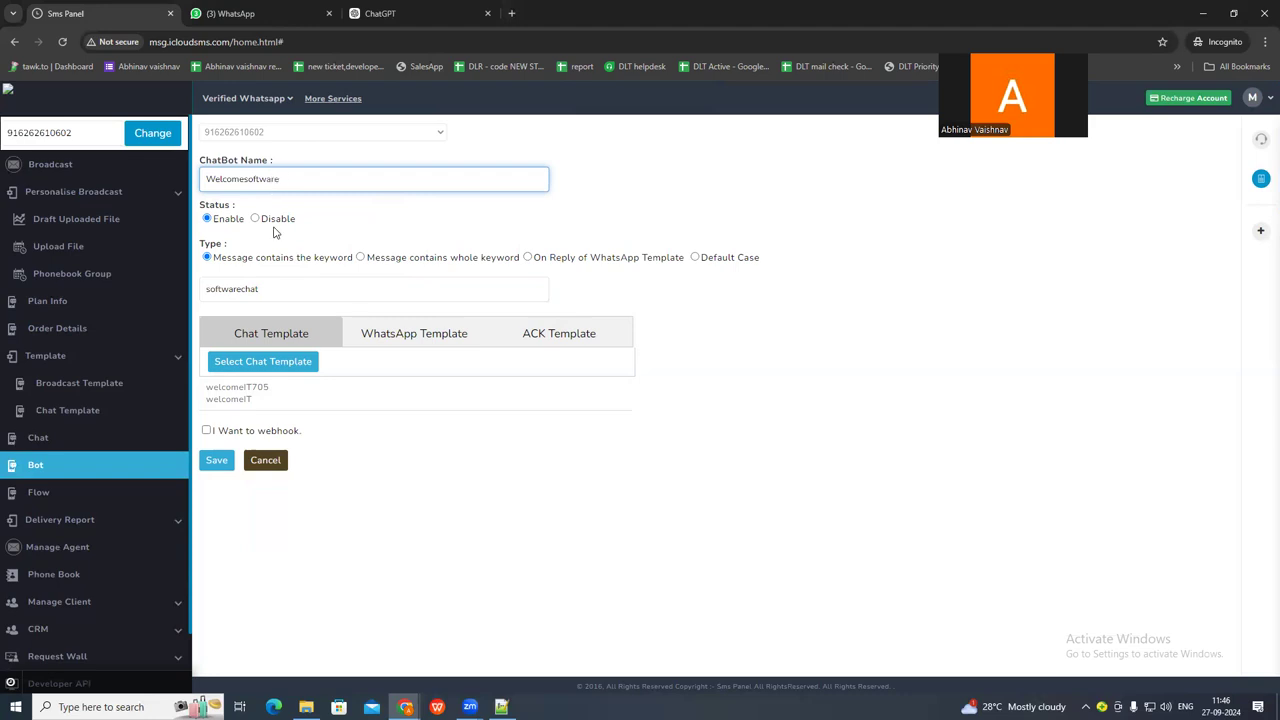
click(217, 462)
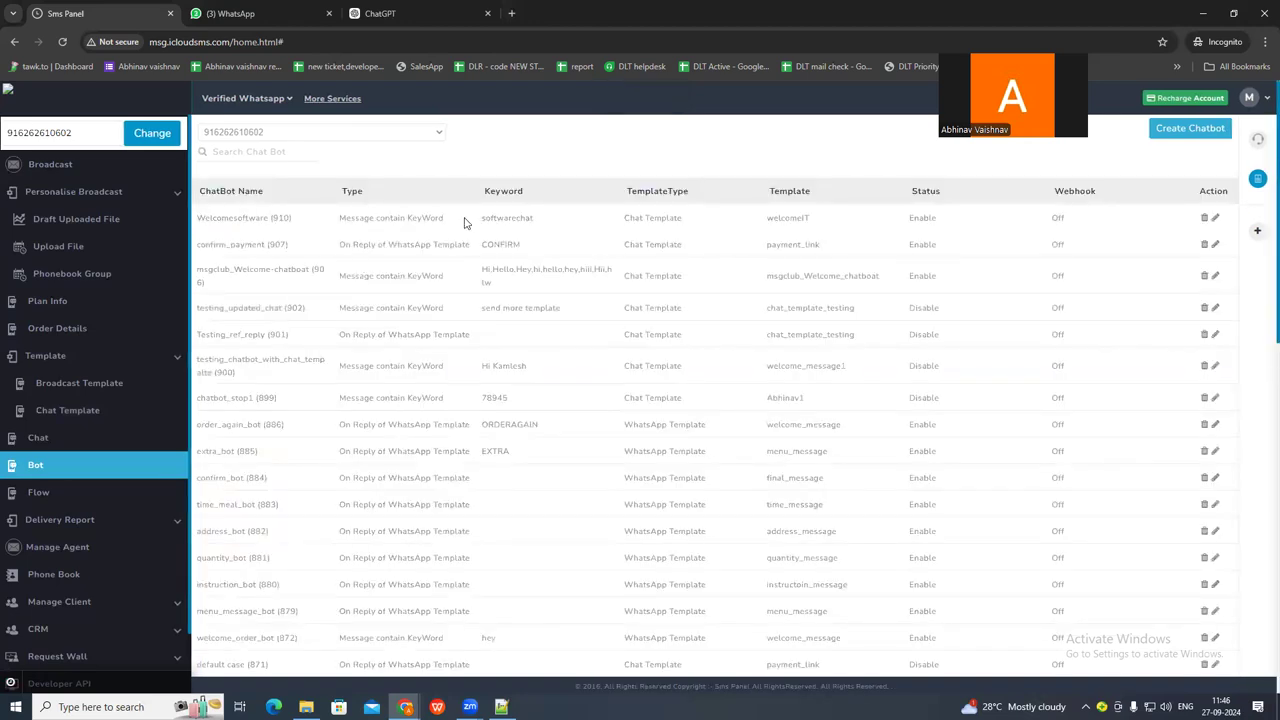
Highlight the keyword, type and template of the Welcomesoftware entry in the chatbot list.
double_click(486, 215)
key(ctrl+c)
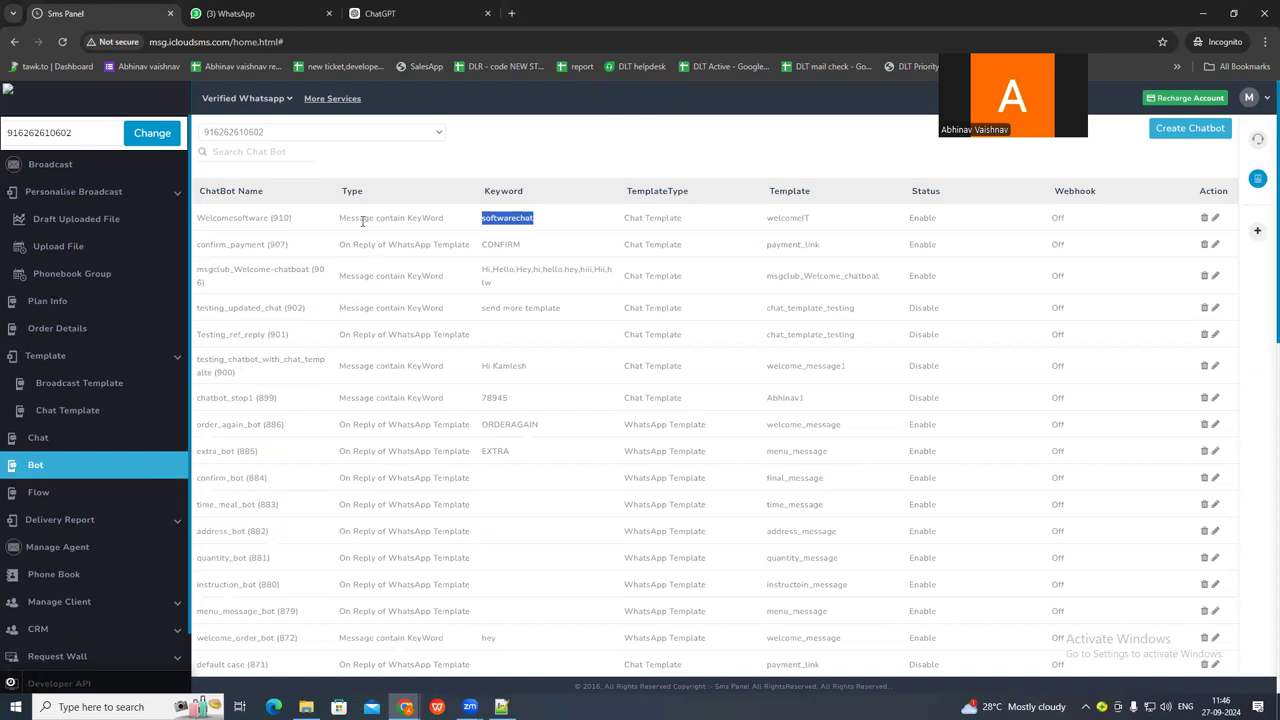
drag(341, 221, 441, 227)
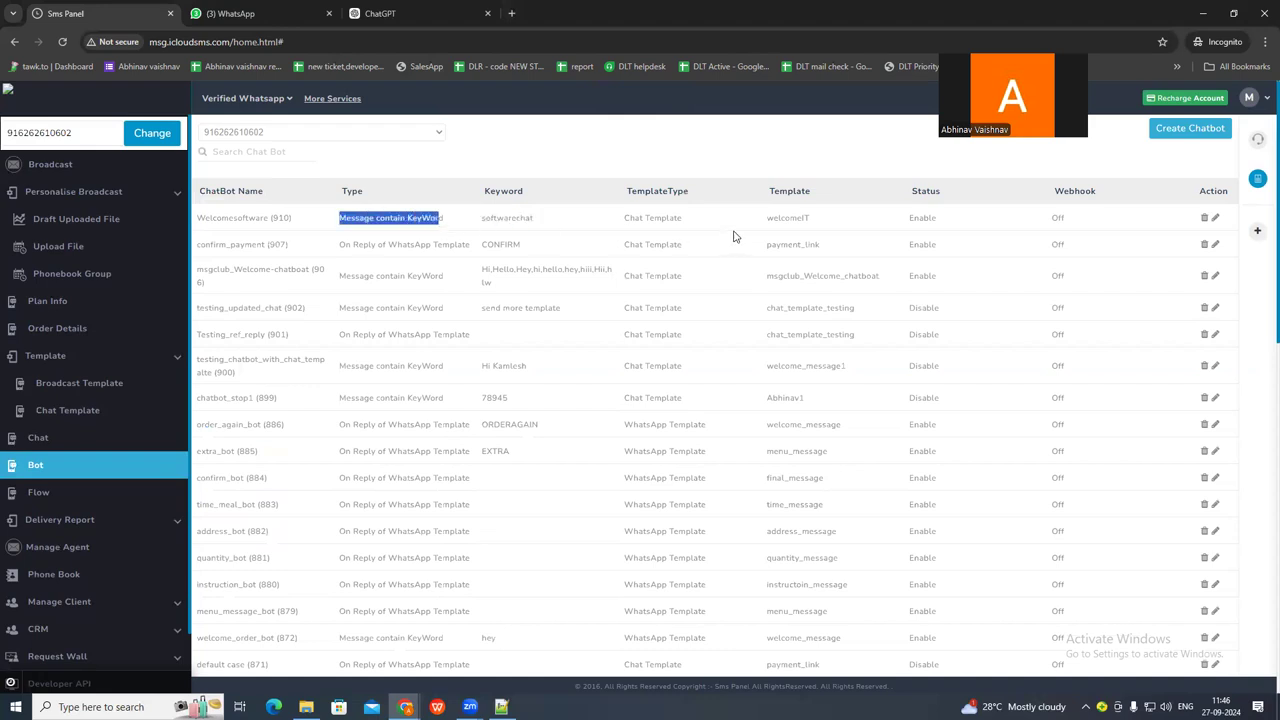
drag(766, 217, 838, 221)
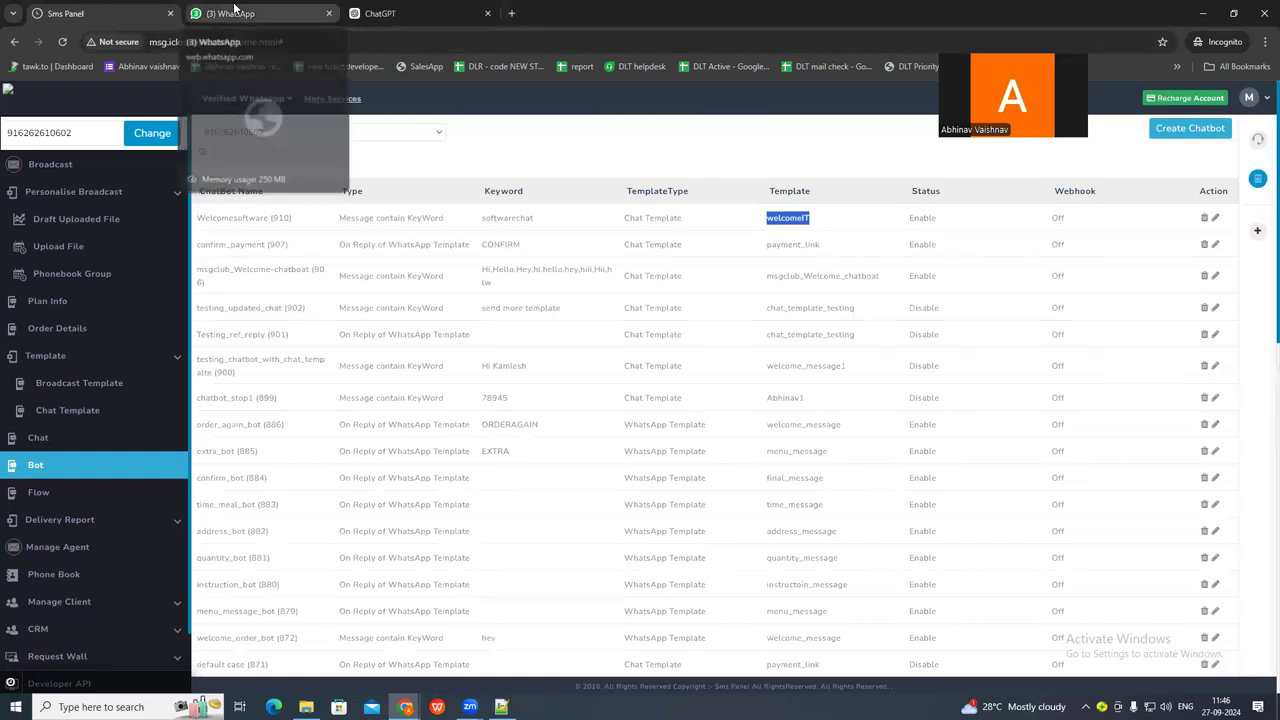
Switch to WhatsApp Web, send softwarechat in the Support Chat conversation, and highlight the bot's reply.
click(235, 13)
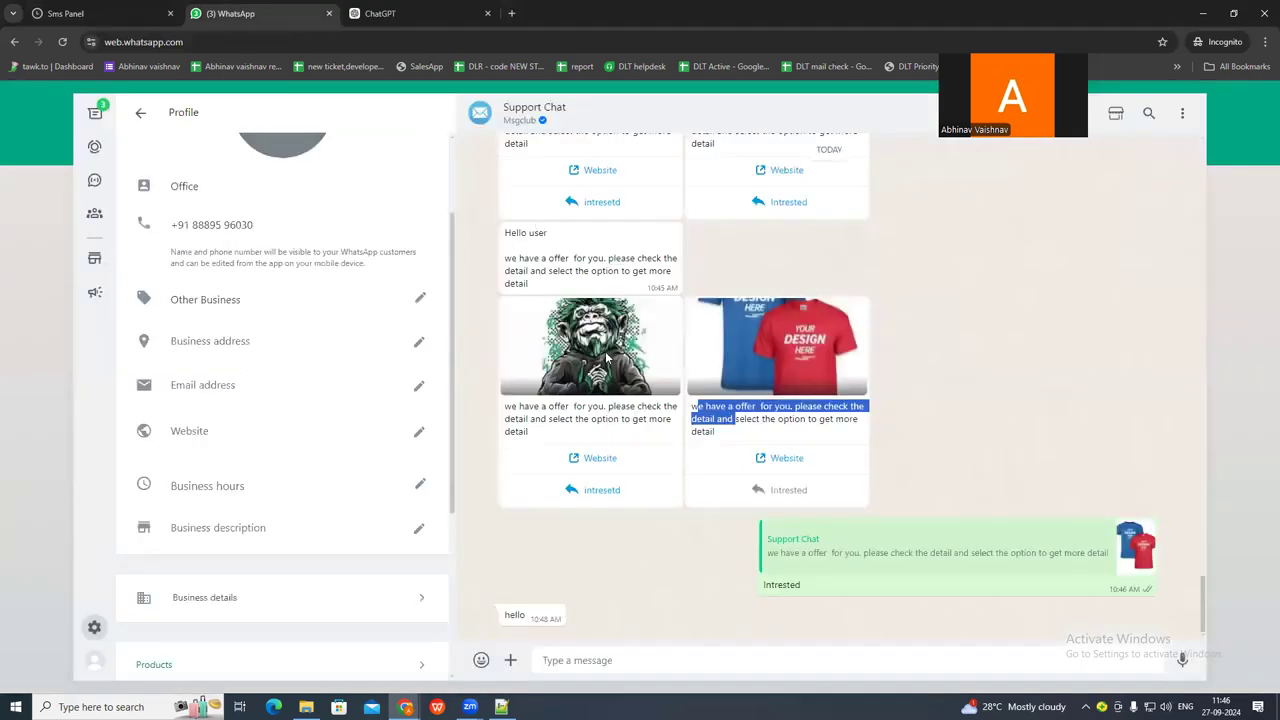
click(573, 661)
key(ctrl+v)
key(Return)
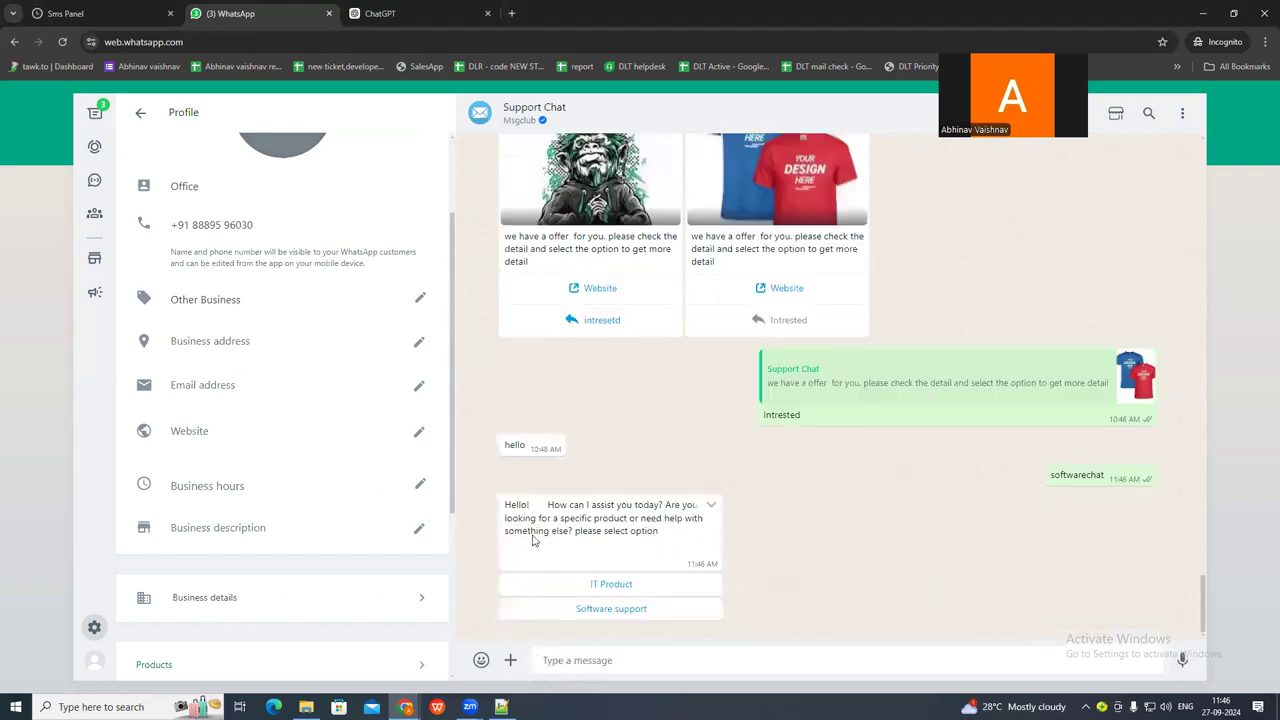
drag(510, 505, 627, 575)
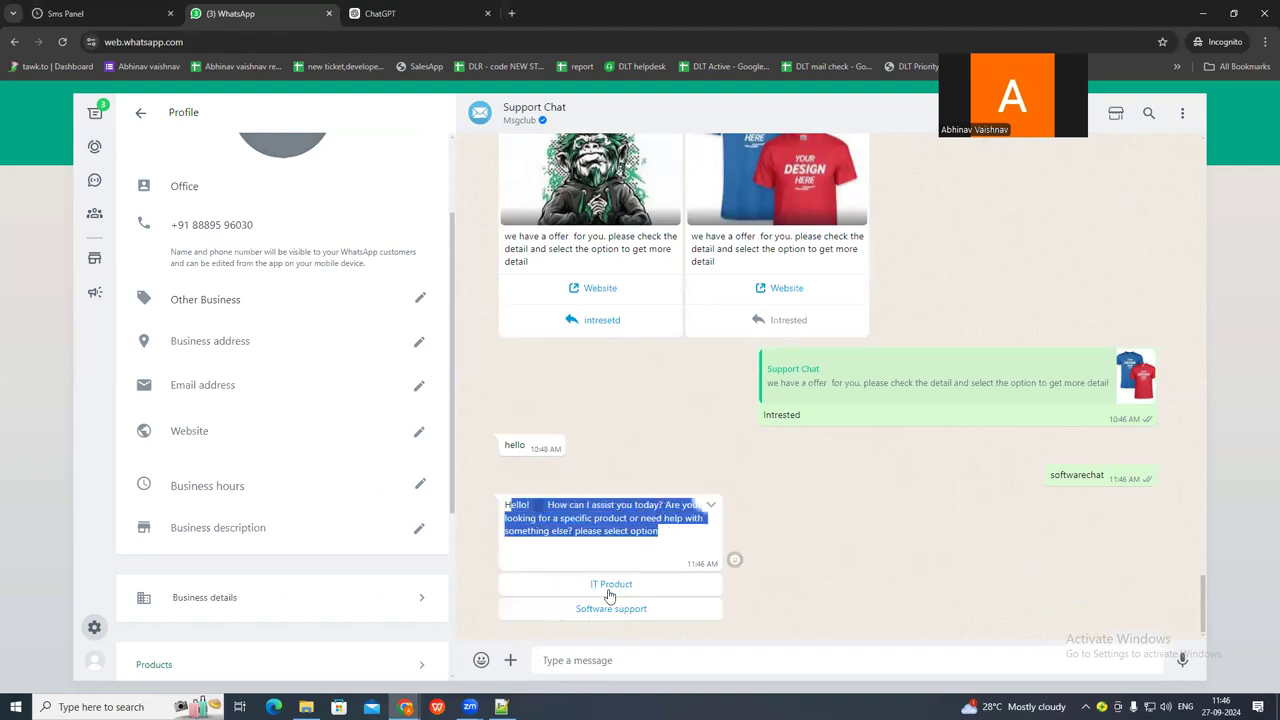
Start another new chatbot in the SMS panel and copy IT Product from the fourth line of the Notepad++ script.
click(140, 14)
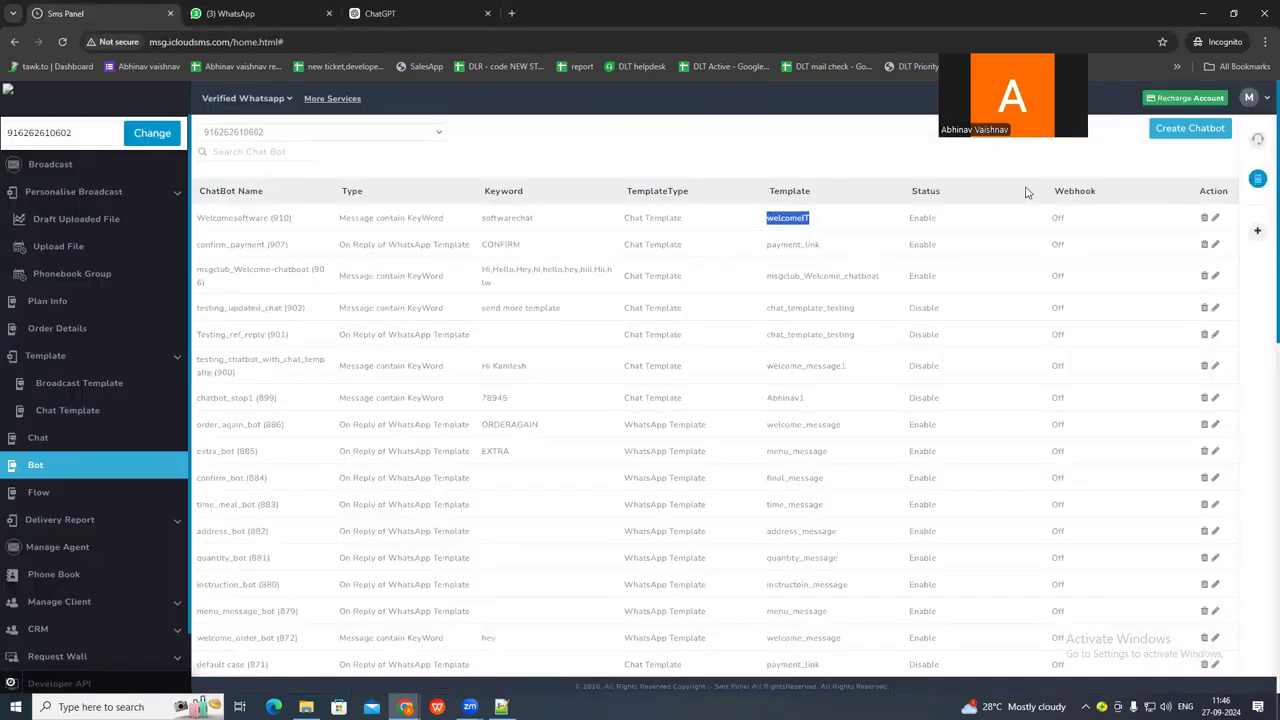
click(1180, 135)
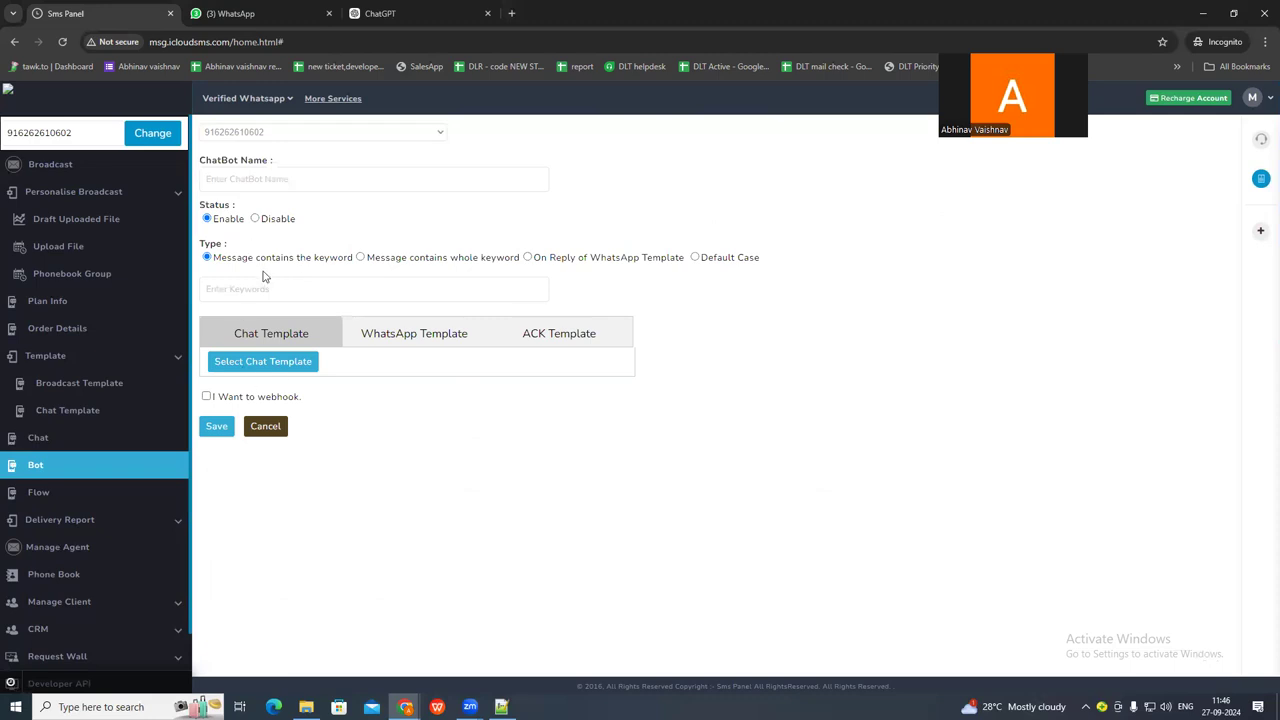
click(501, 707)
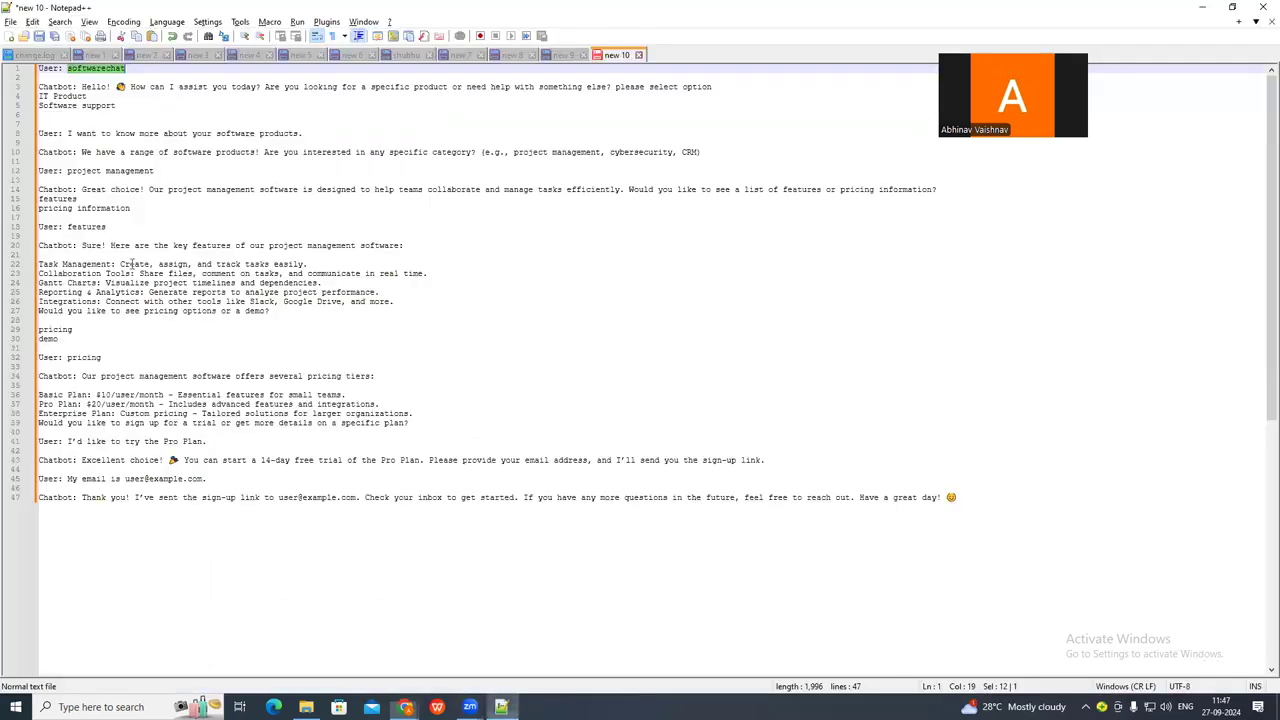
click(67, 99)
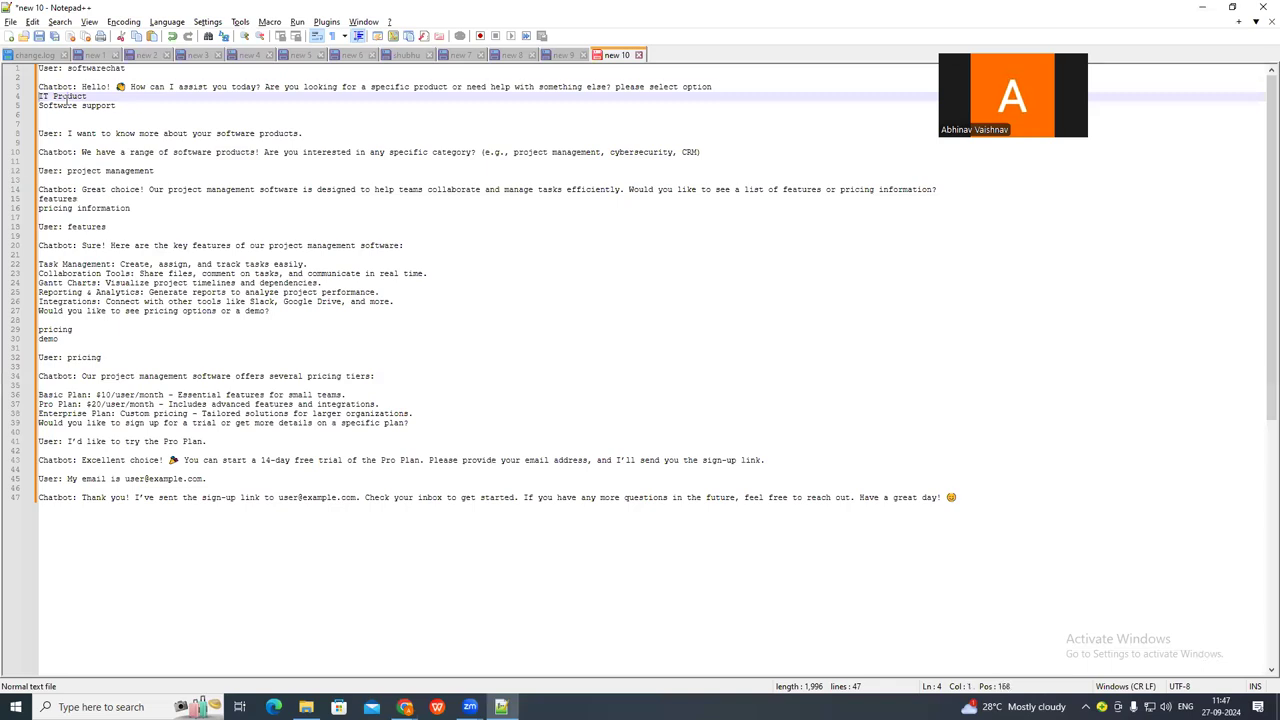
key(ctrl+shift+Right)
key(ctrl+shift+Right)
key(ctrl+c)
key(alt+Tab)
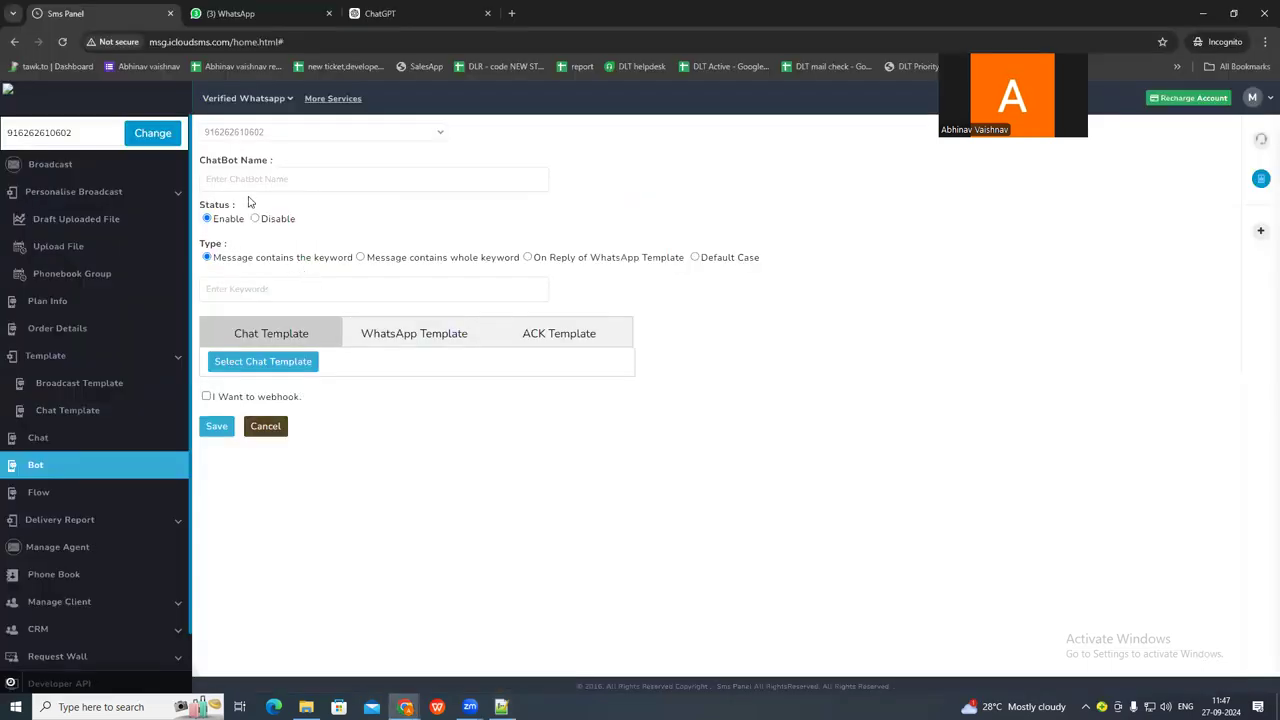
key(alt+Tab)
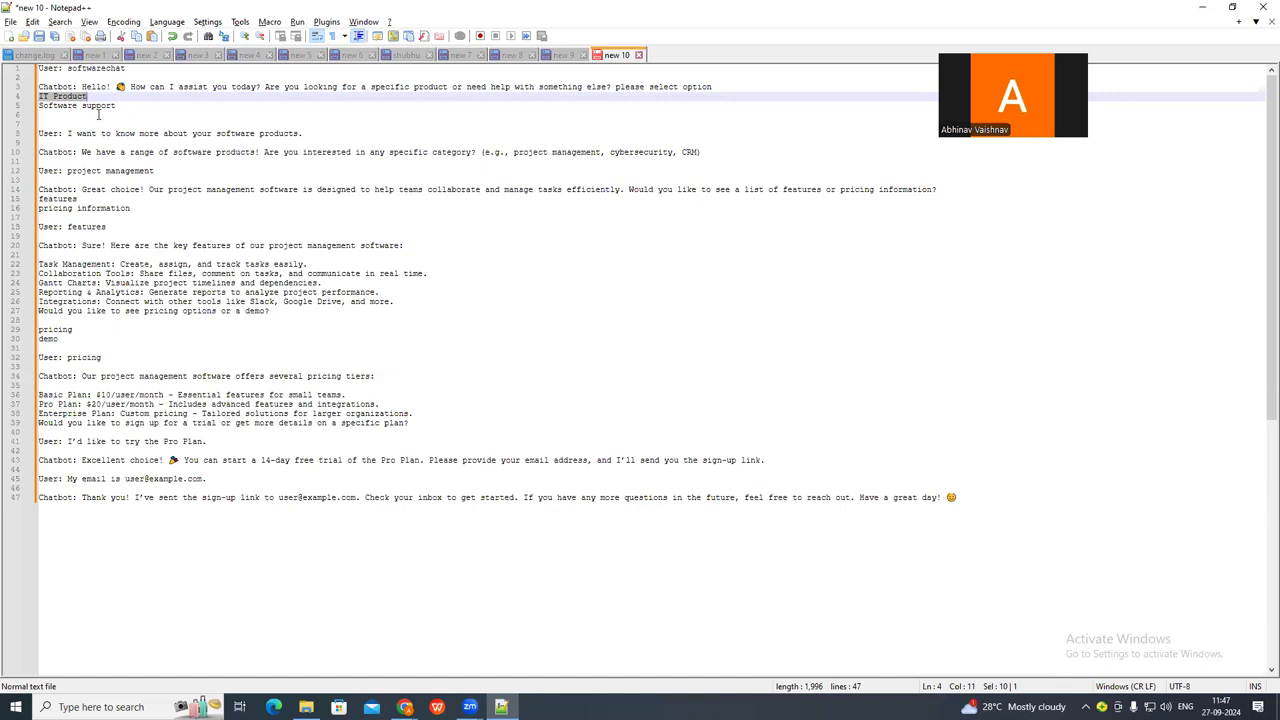
key(alt+Tab)
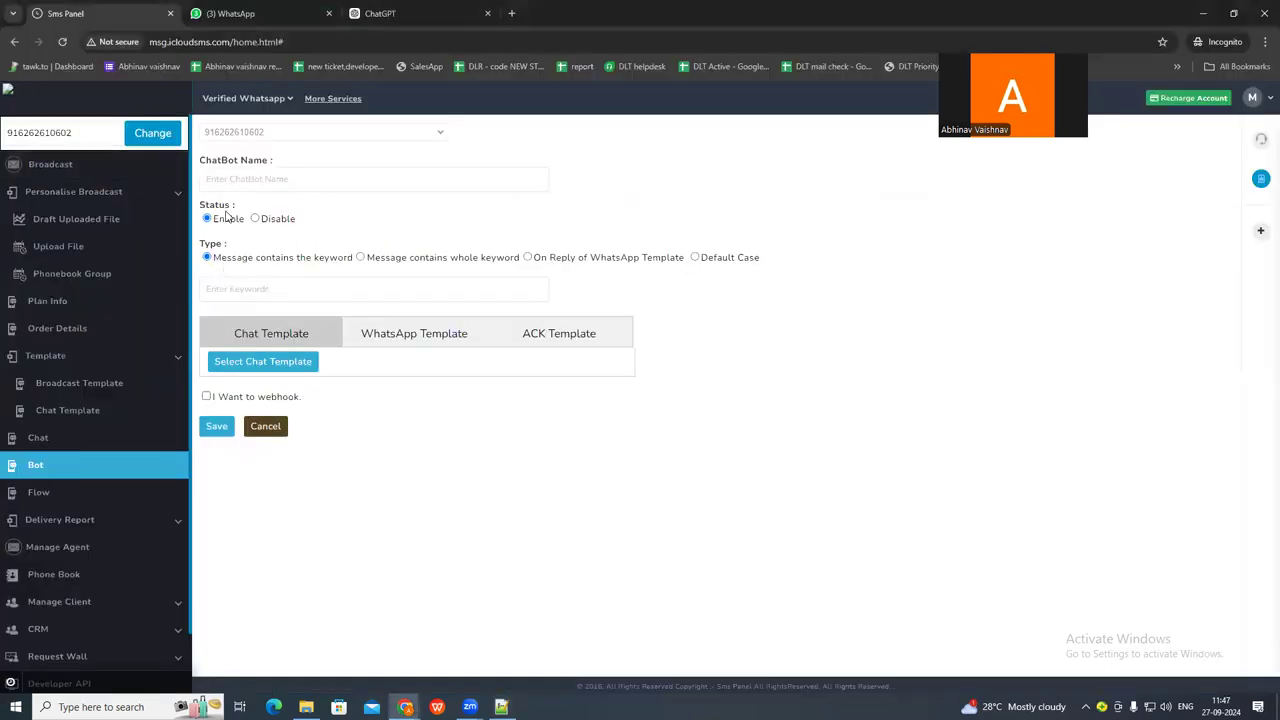
Name the new chatbot ITProduct chat, using the copied text without its space.
click(248, 181)
key(ctrl+v)
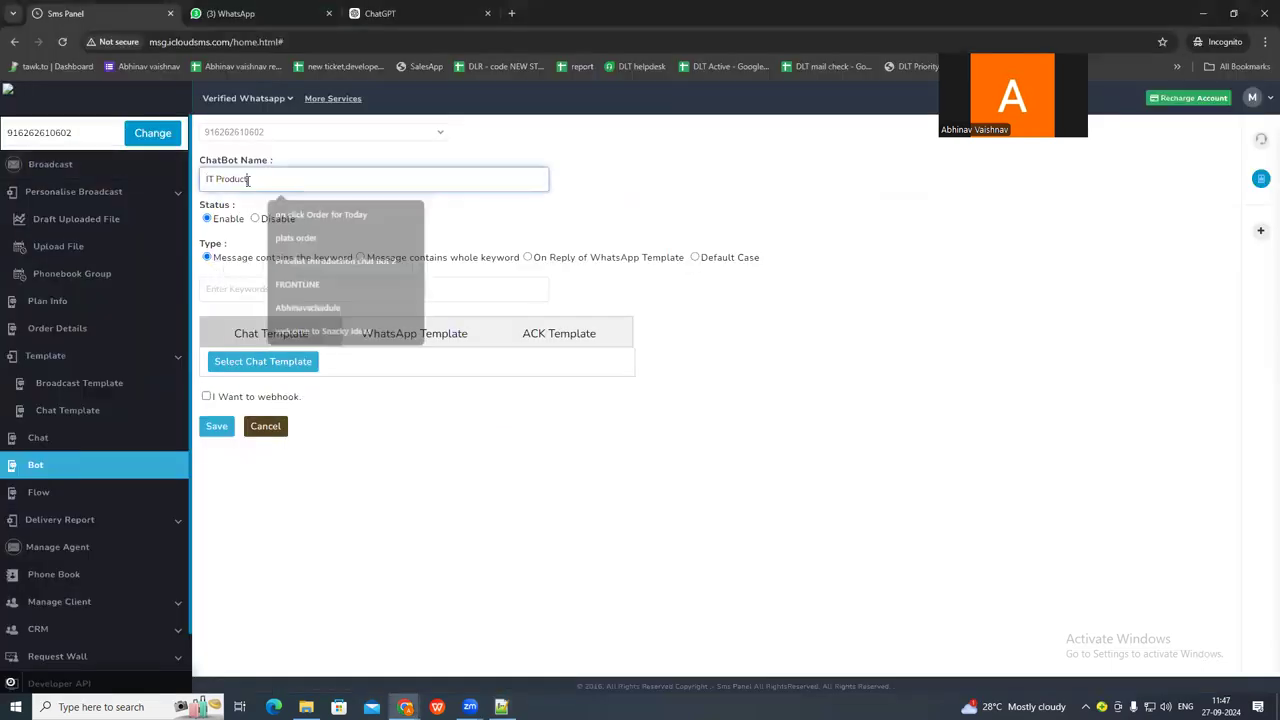
key(BackSpace)
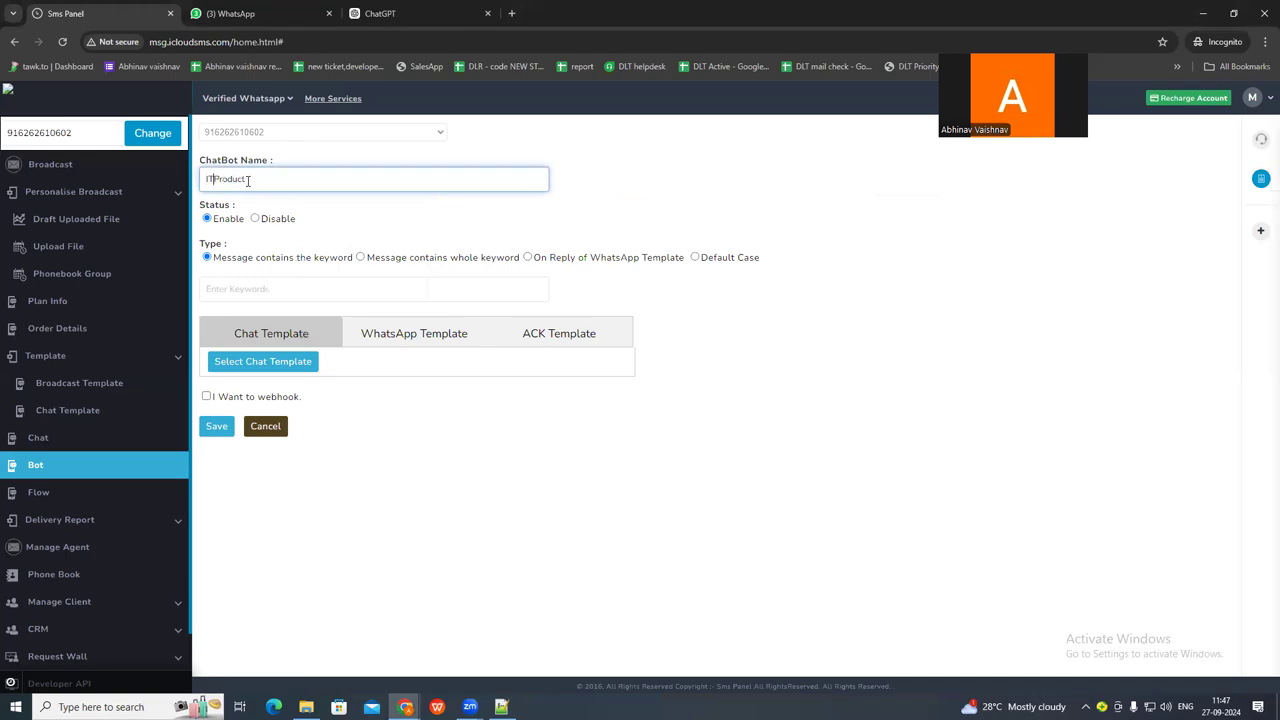
text(Th)
Examine the keyword type option, and in the Notepad++ script highlight the first Chatbot reply with its two options.
drag(215, 258, 341, 280)
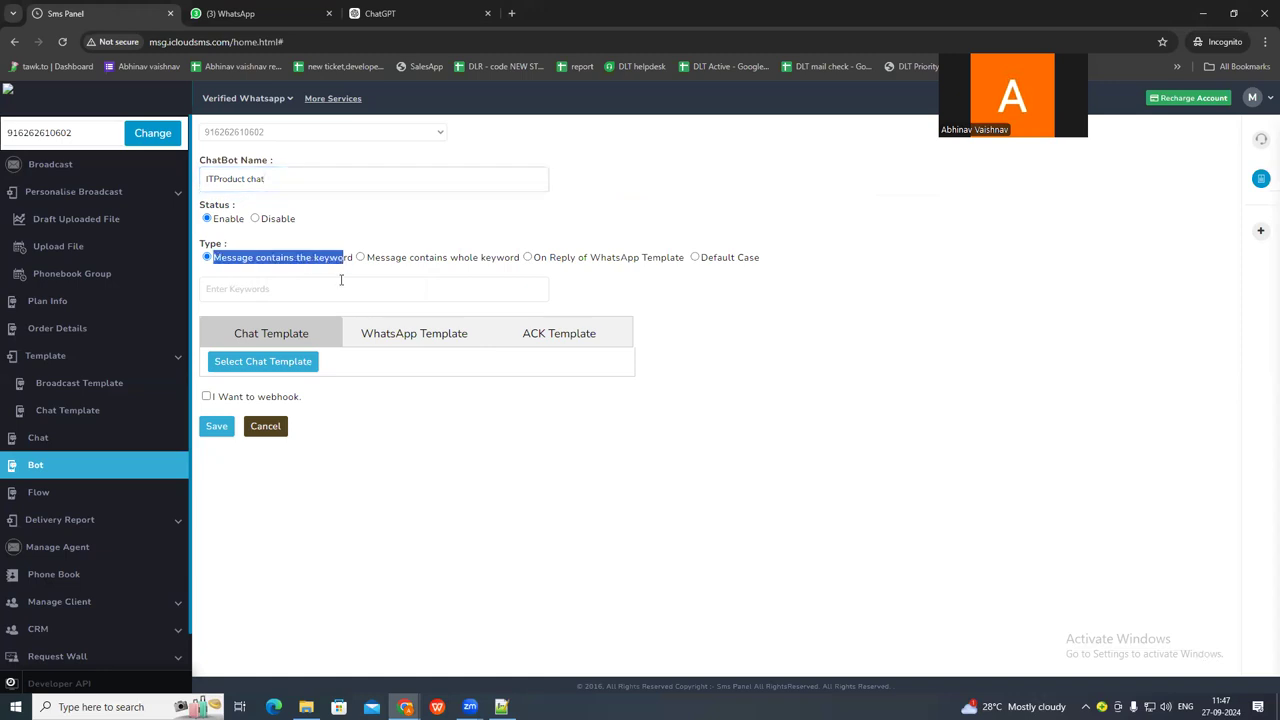
key(alt+Tab)
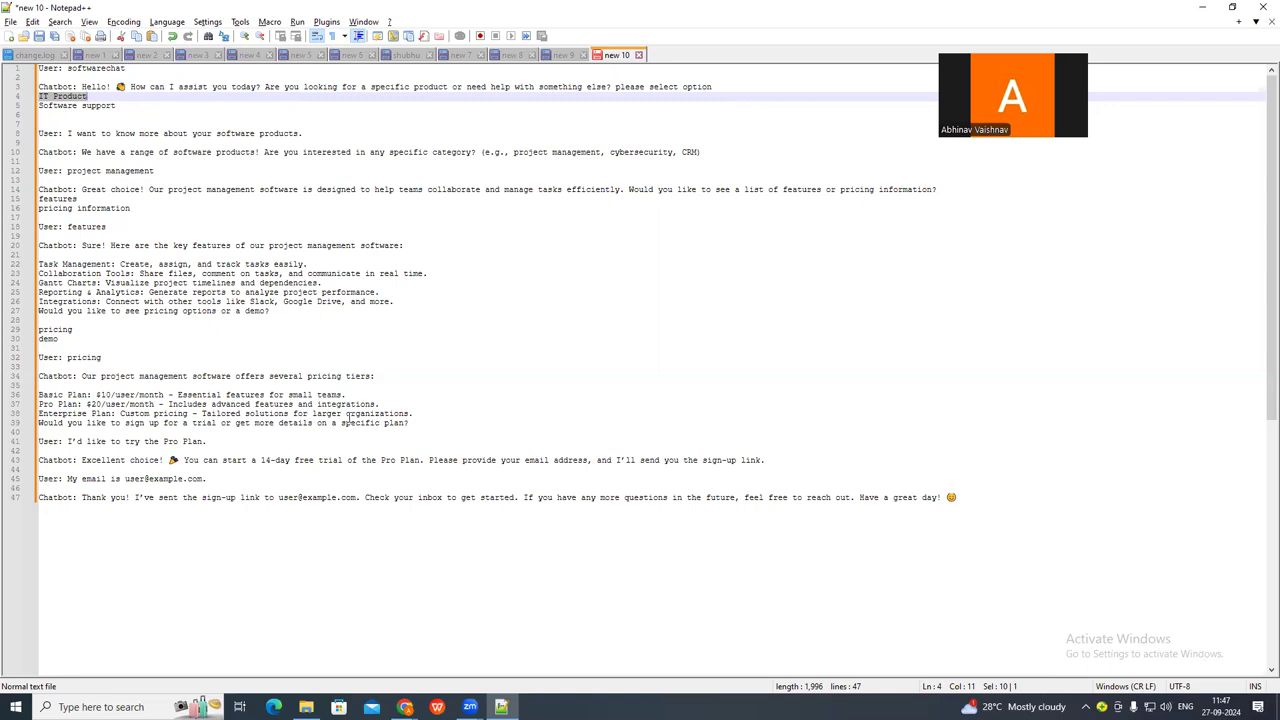
click(199, 443)
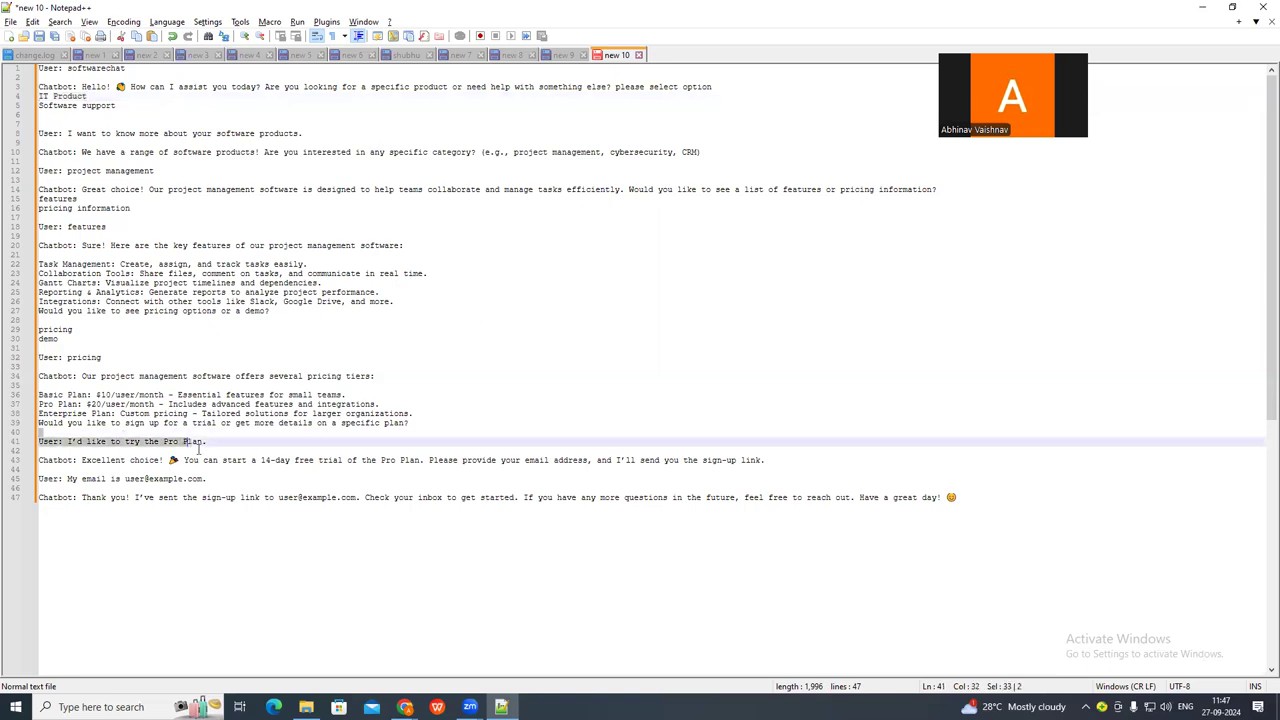
click(57, 90)
drag(57, 88, 146, 129)
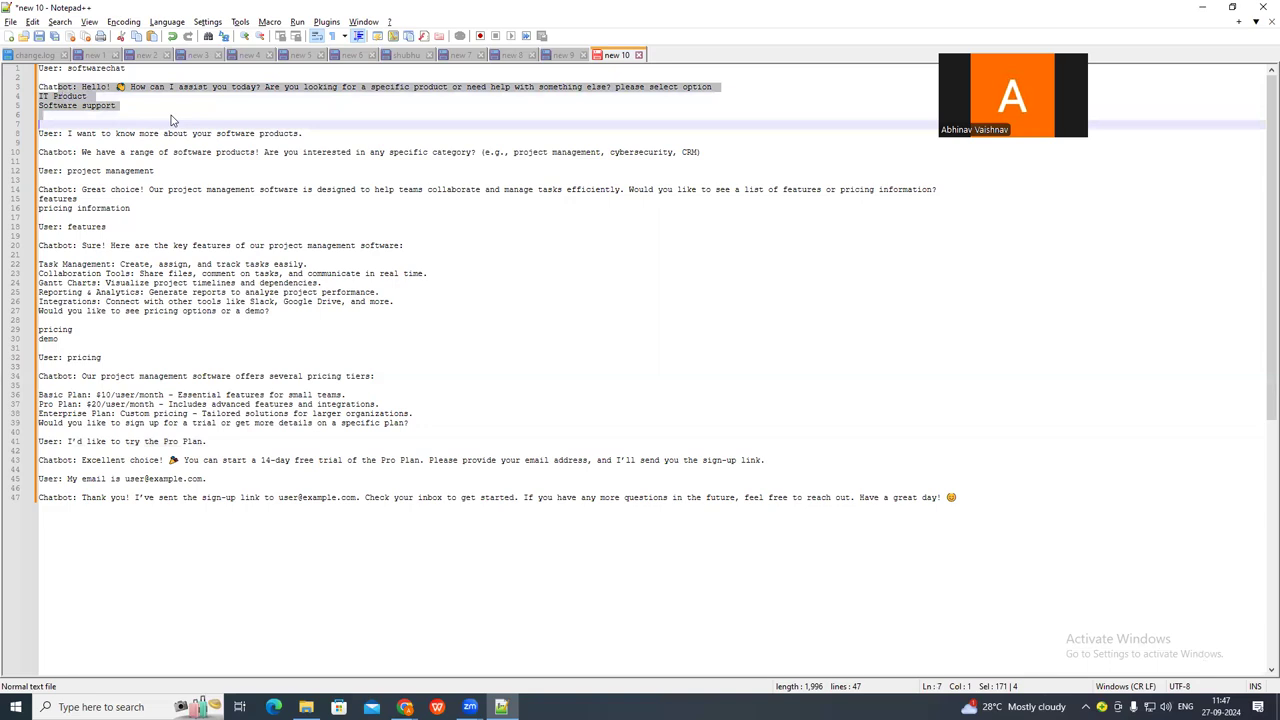
key(alt+Tab)
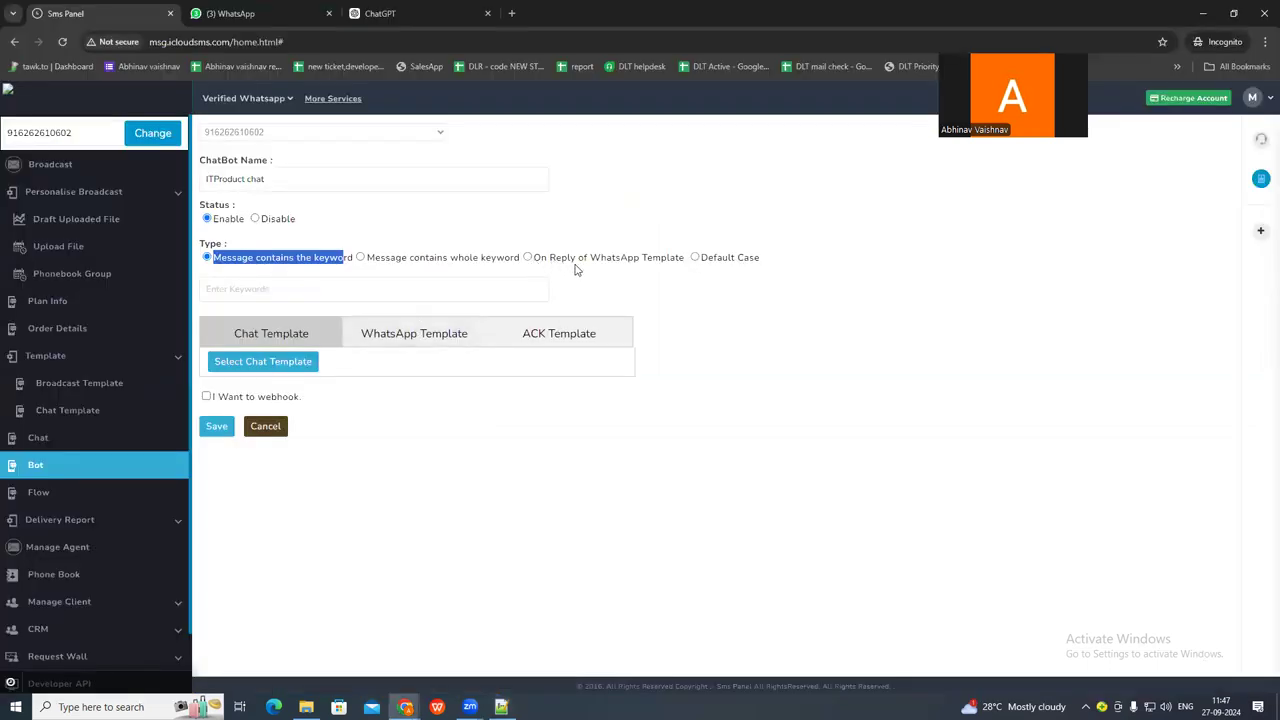
Make the ITProduct chat bot trigger on reply of a WhatsApp template, with template type Chat and the welcomeIT template.
click(527, 257)
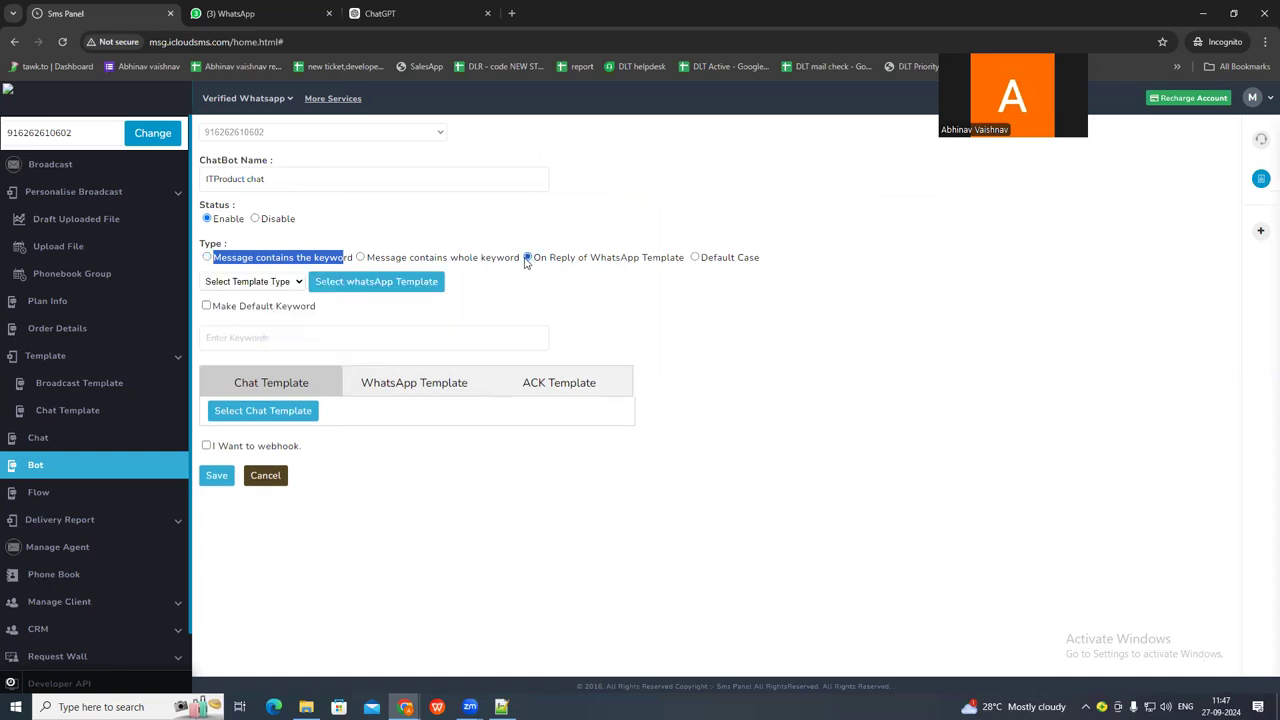
click(266, 284)
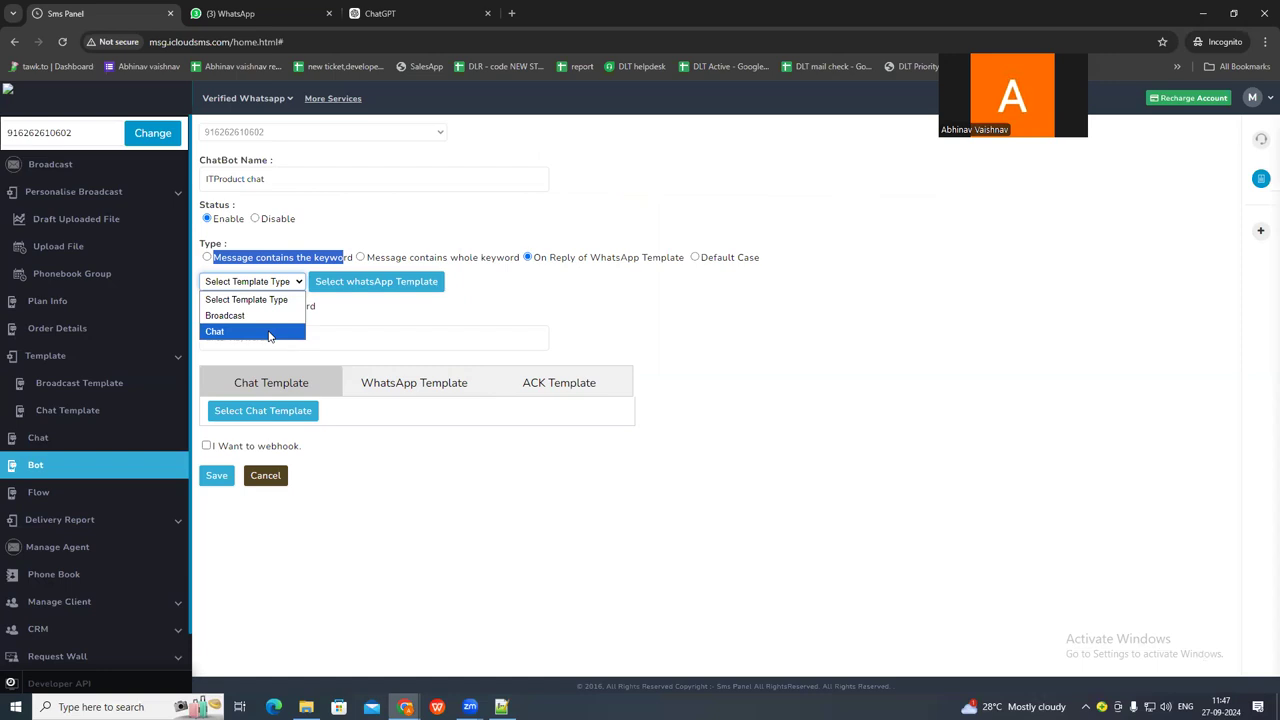
click(268, 332)
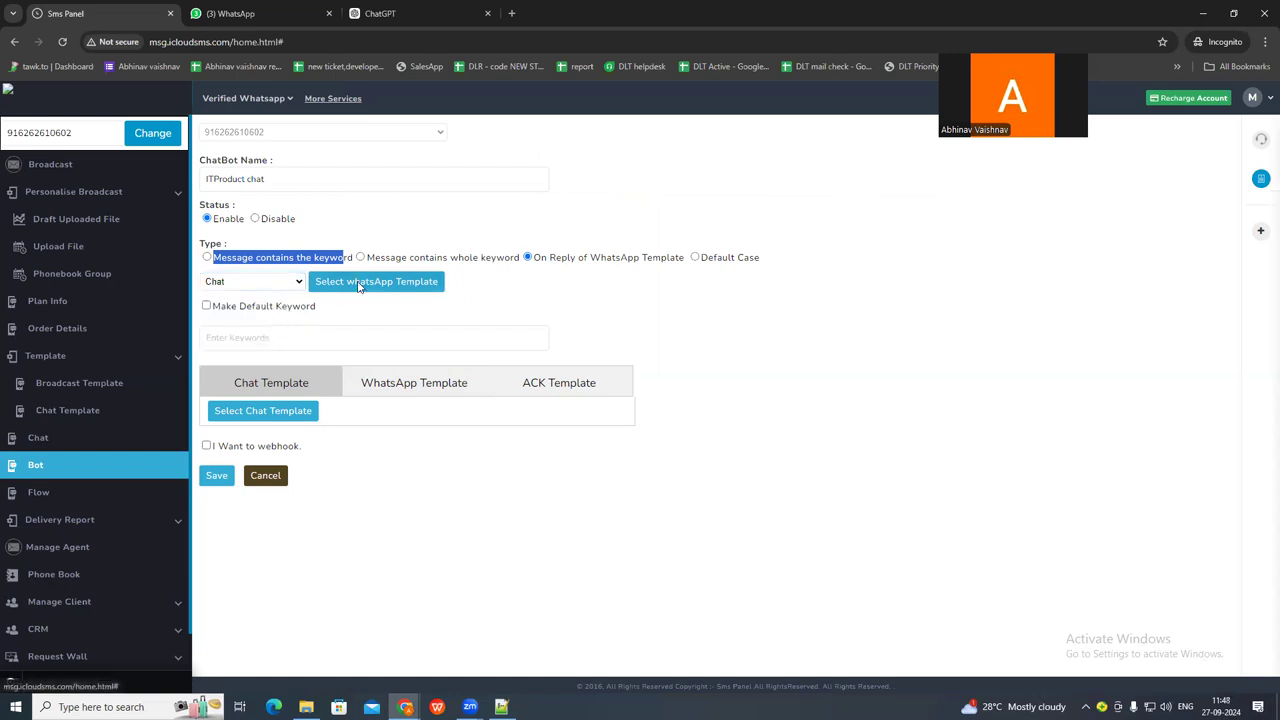
click(360, 283)
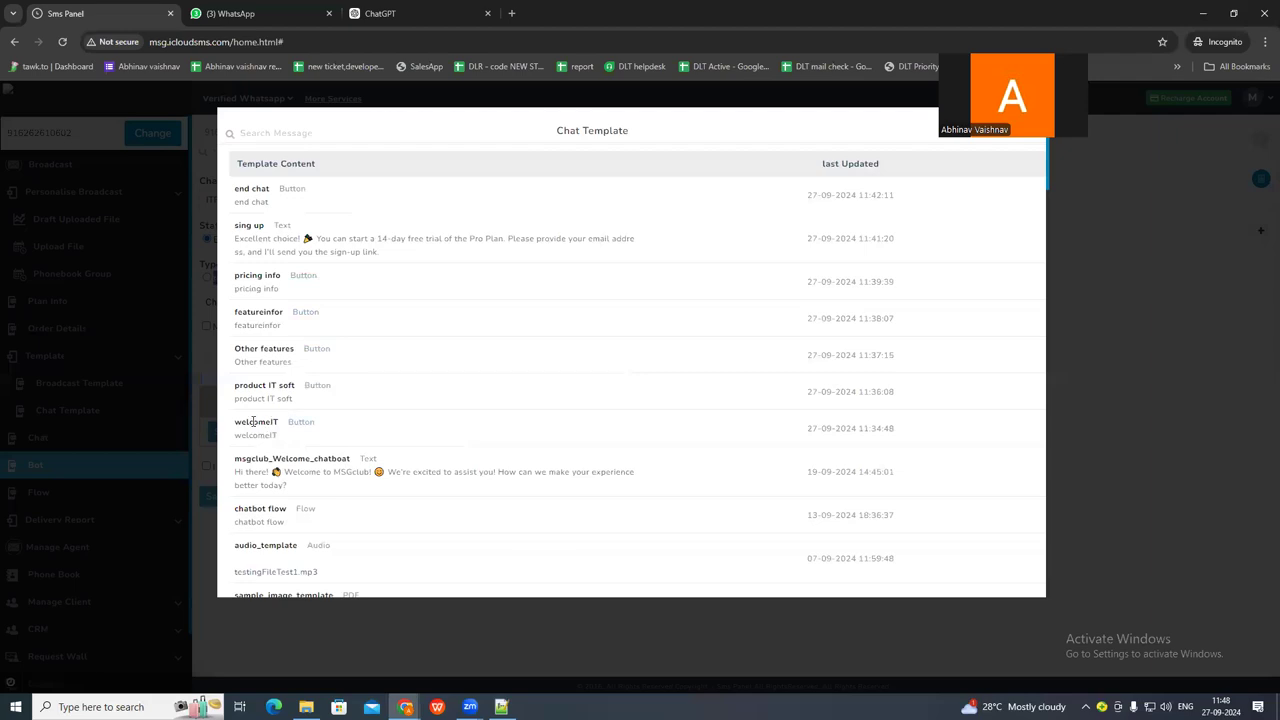
click(253, 421)
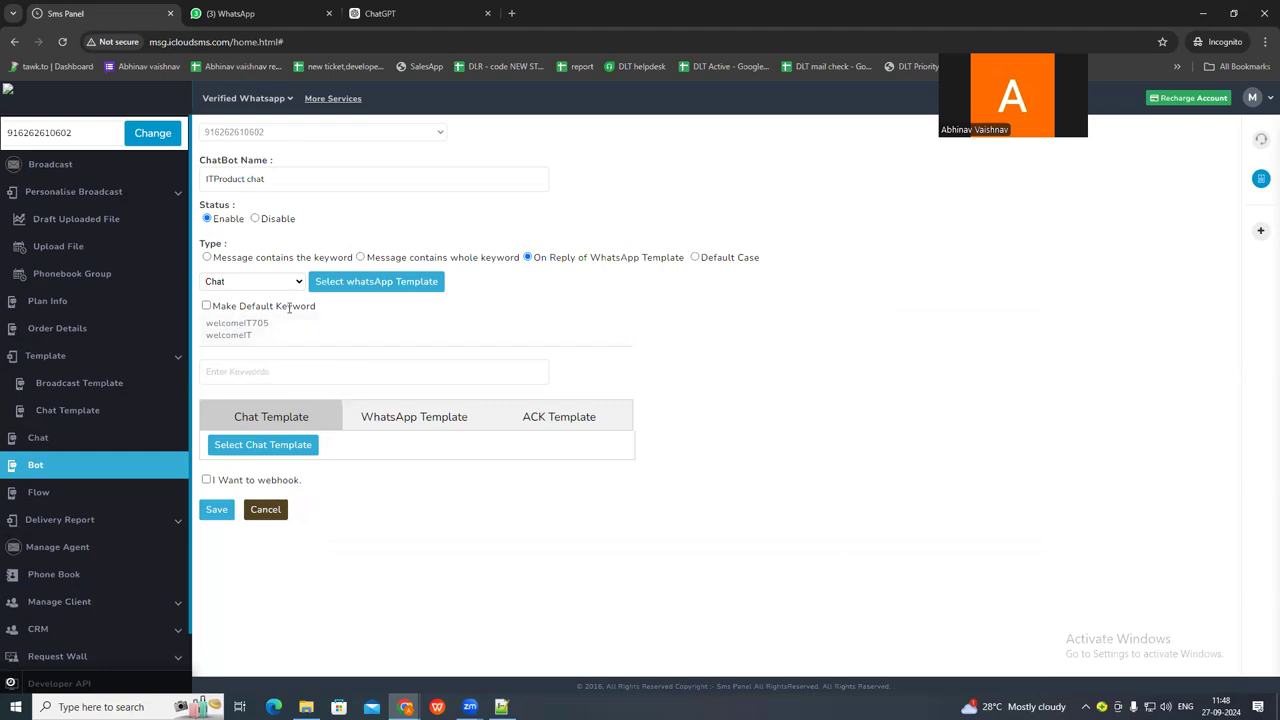
Toggle Make Default Keyword on and back off, and enter IT Product as the chatbot's keyword.
click(206, 308)
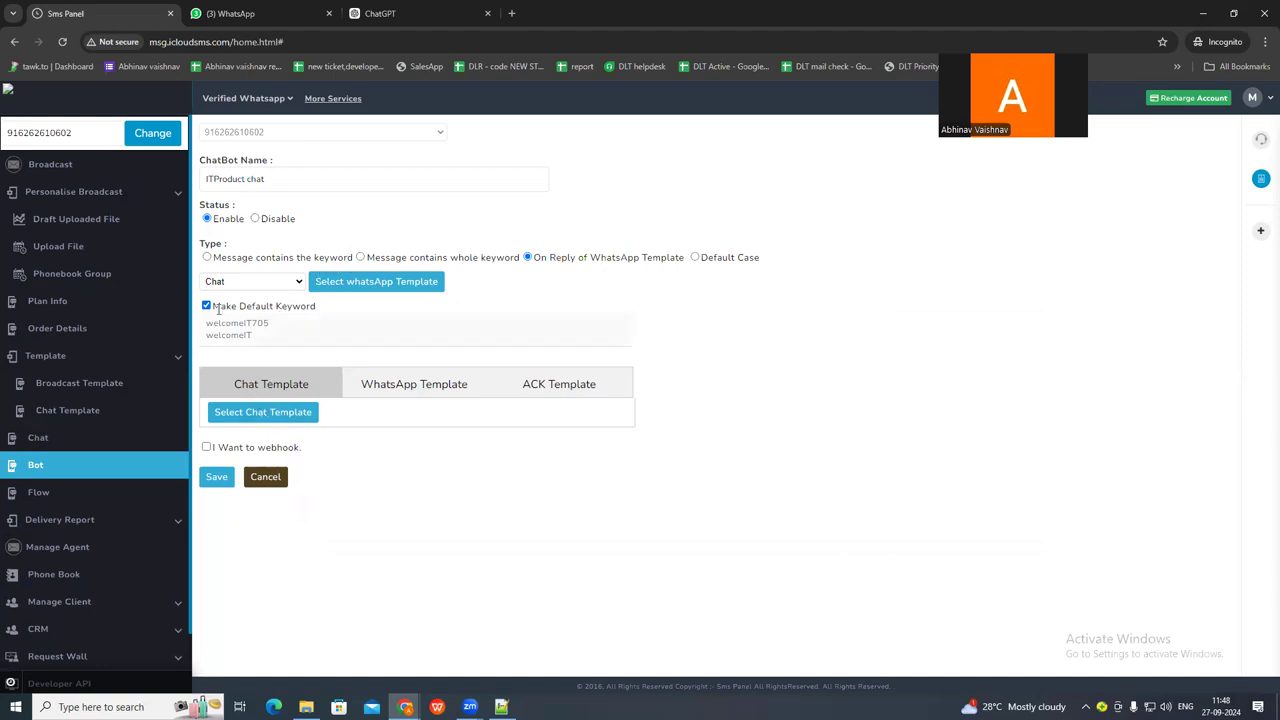
click(210, 307)
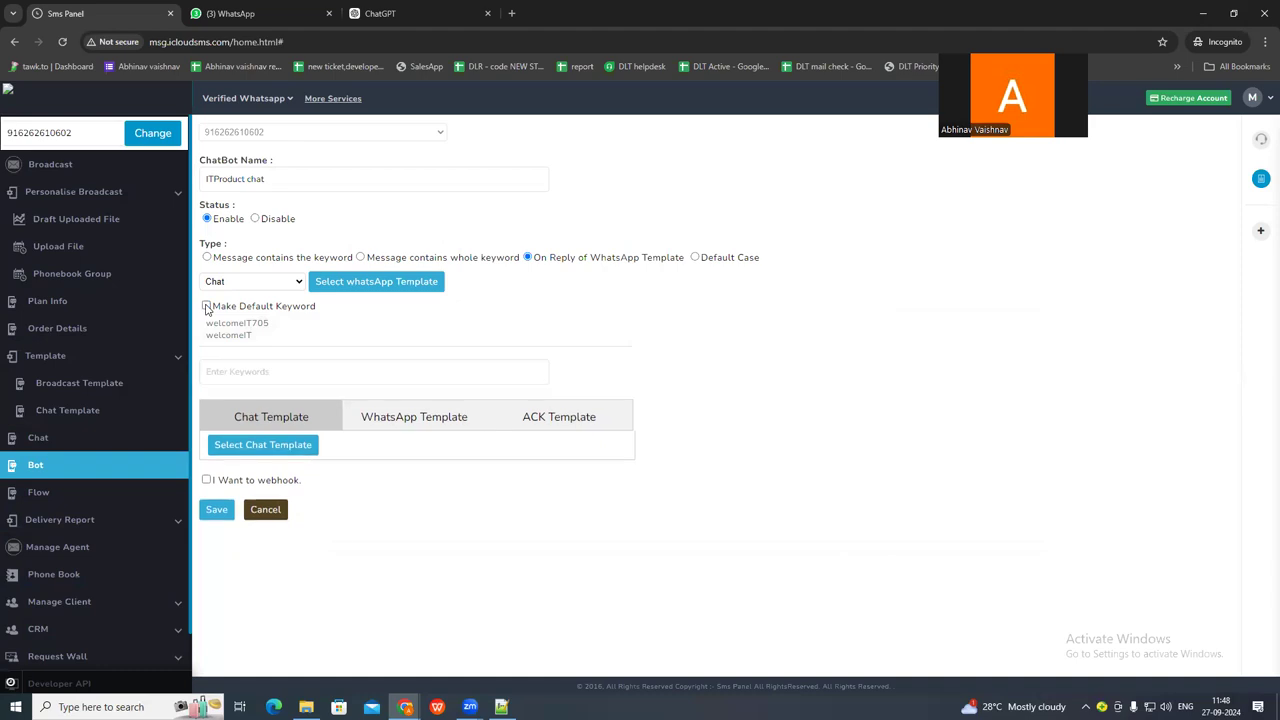
click(225, 375)
text(IT Product)
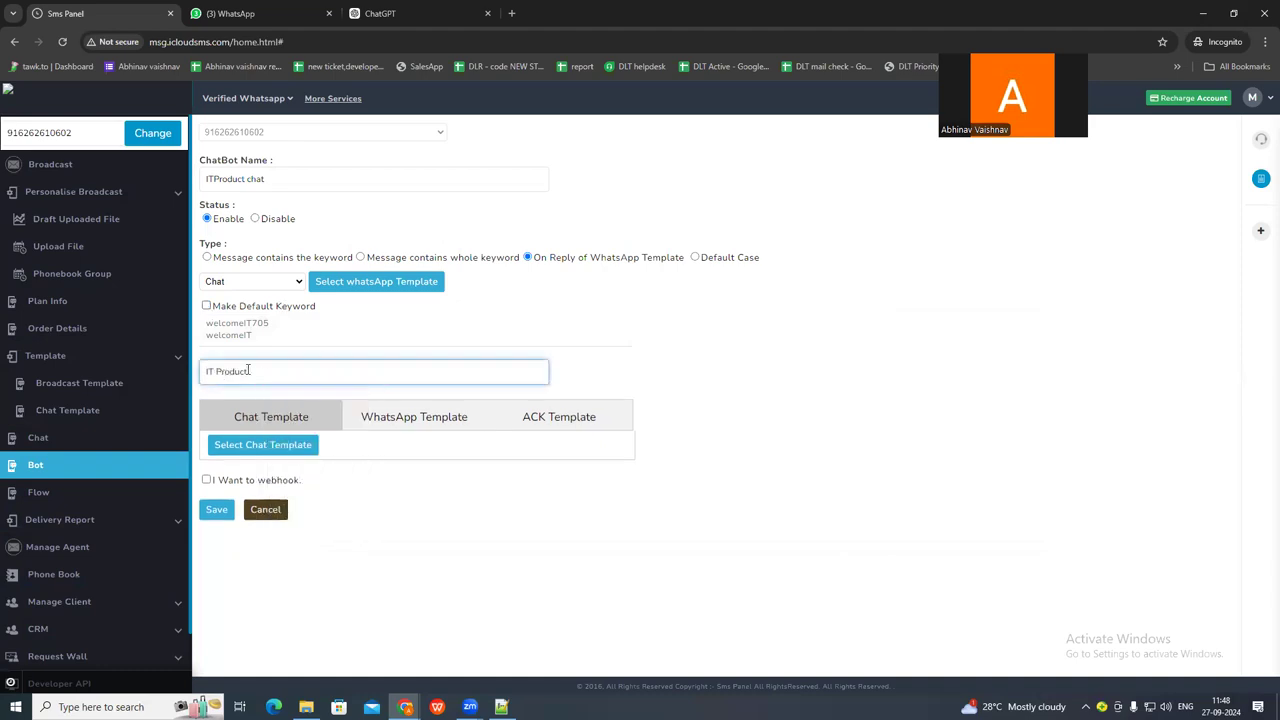
key(ctrl+a)
Attach the product IT soft chat template as the reply and save the ITProduct chat bot.
click(259, 447)
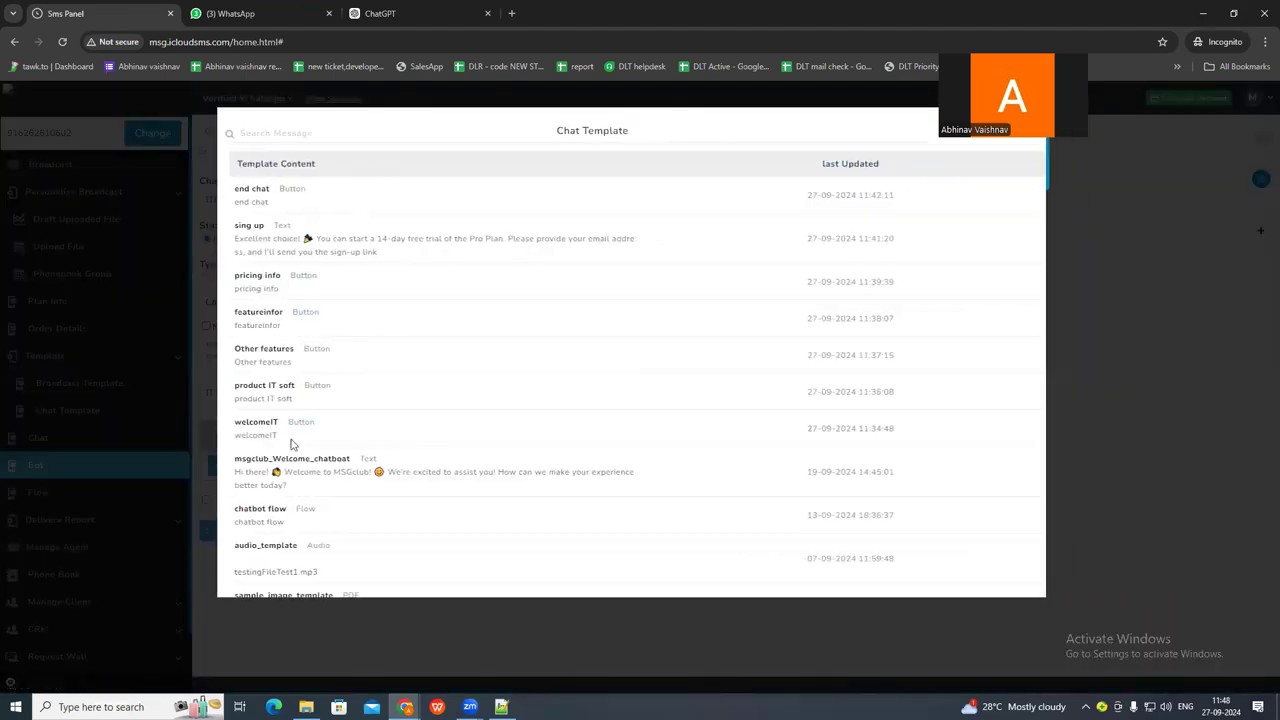
click(262, 387)
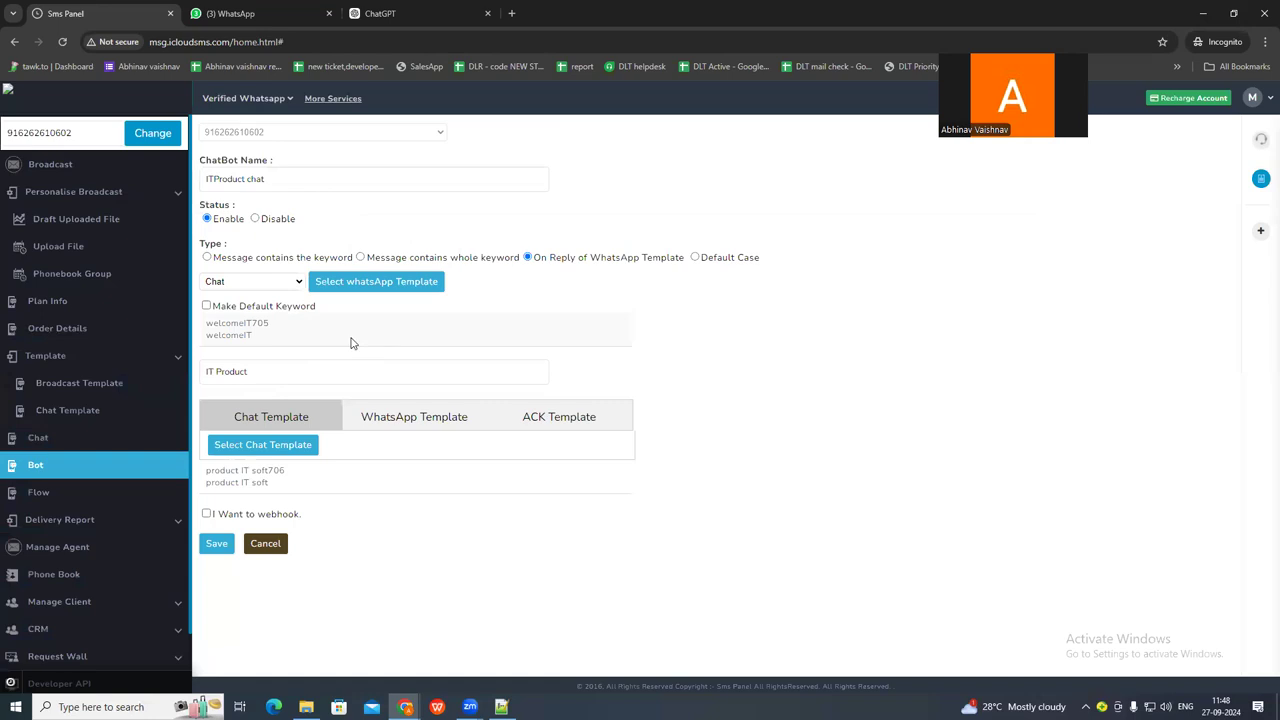
click(217, 545)
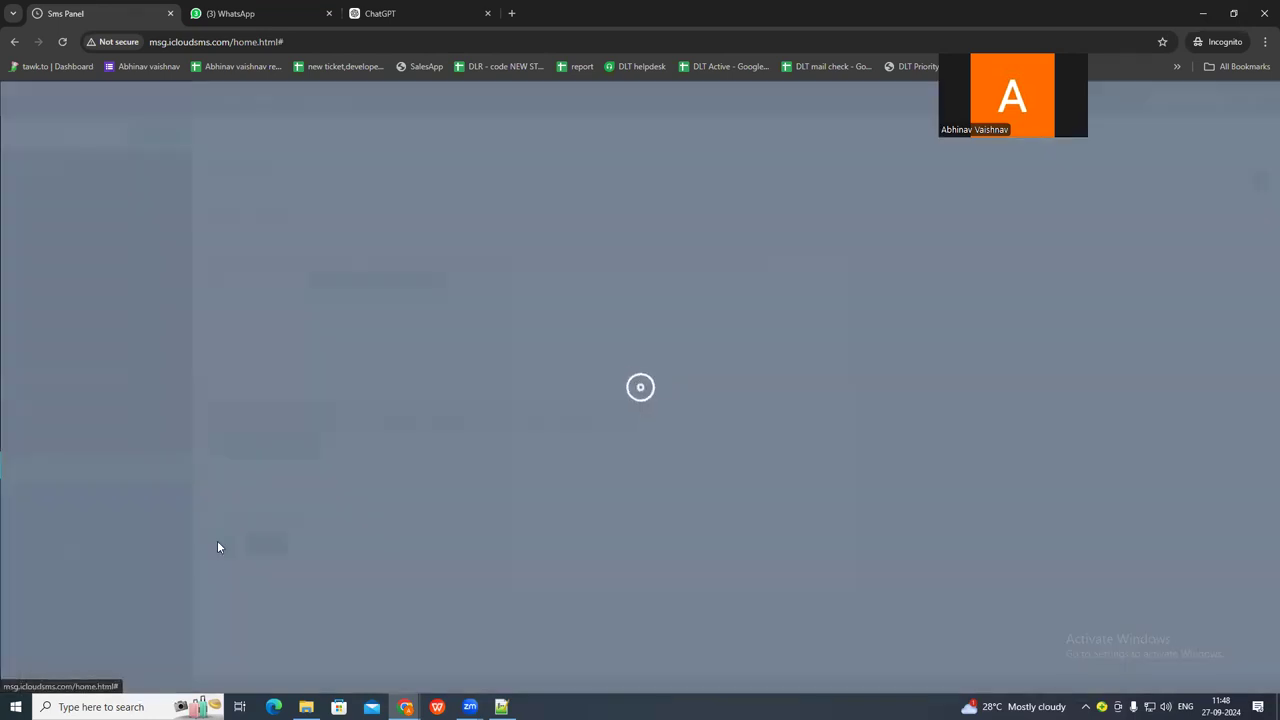
Test the ITProduct chat bot by choosing the IT Product option in the WhatsApp support chat.
click(258, 14)
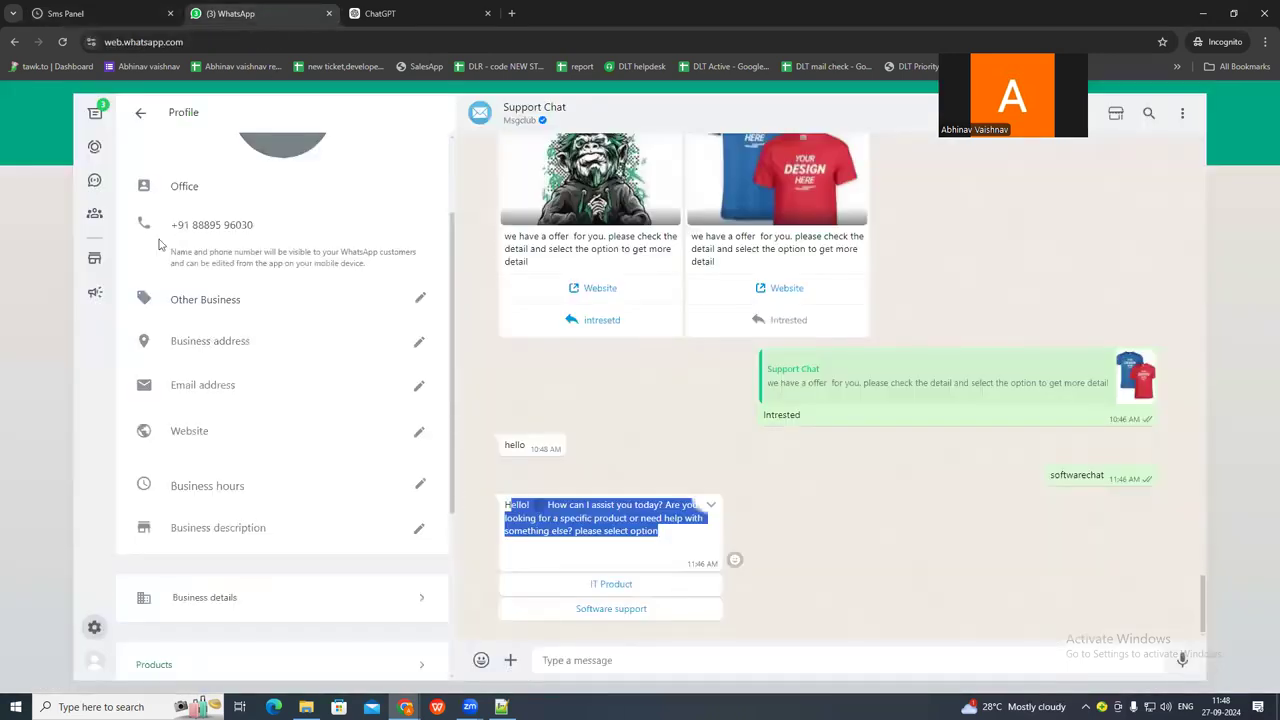
click(594, 588)
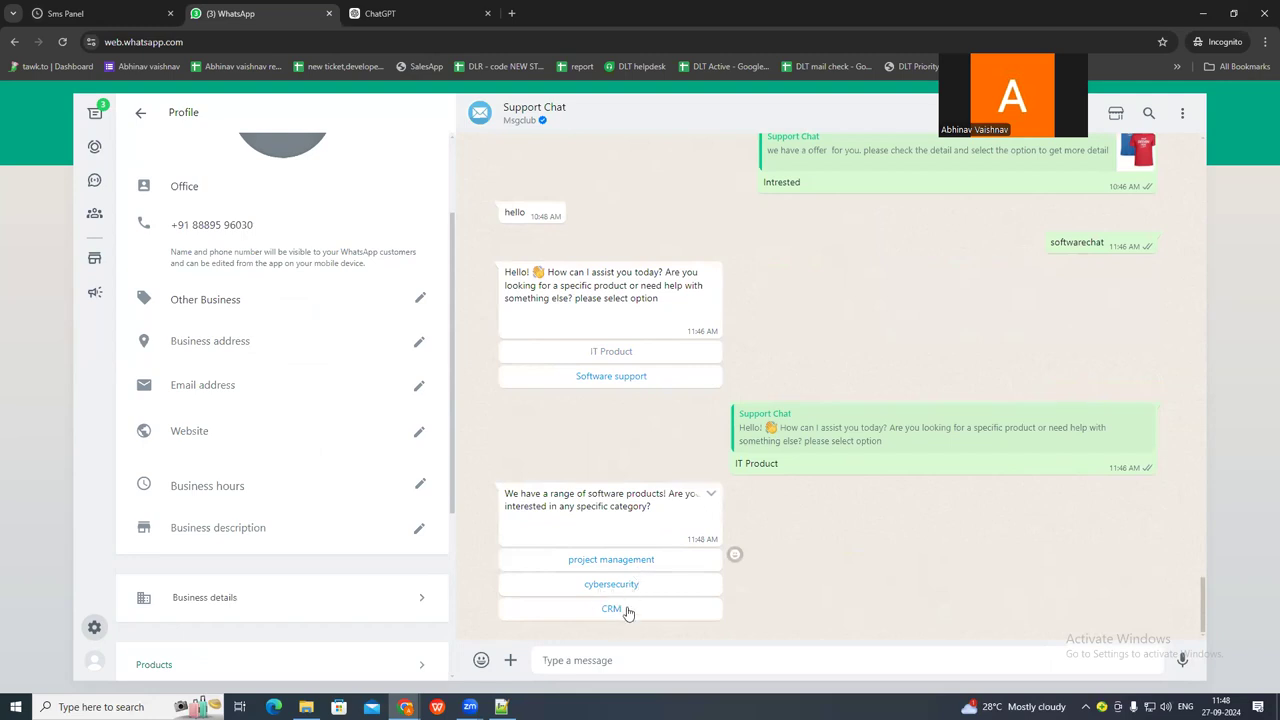
click(95, 16)
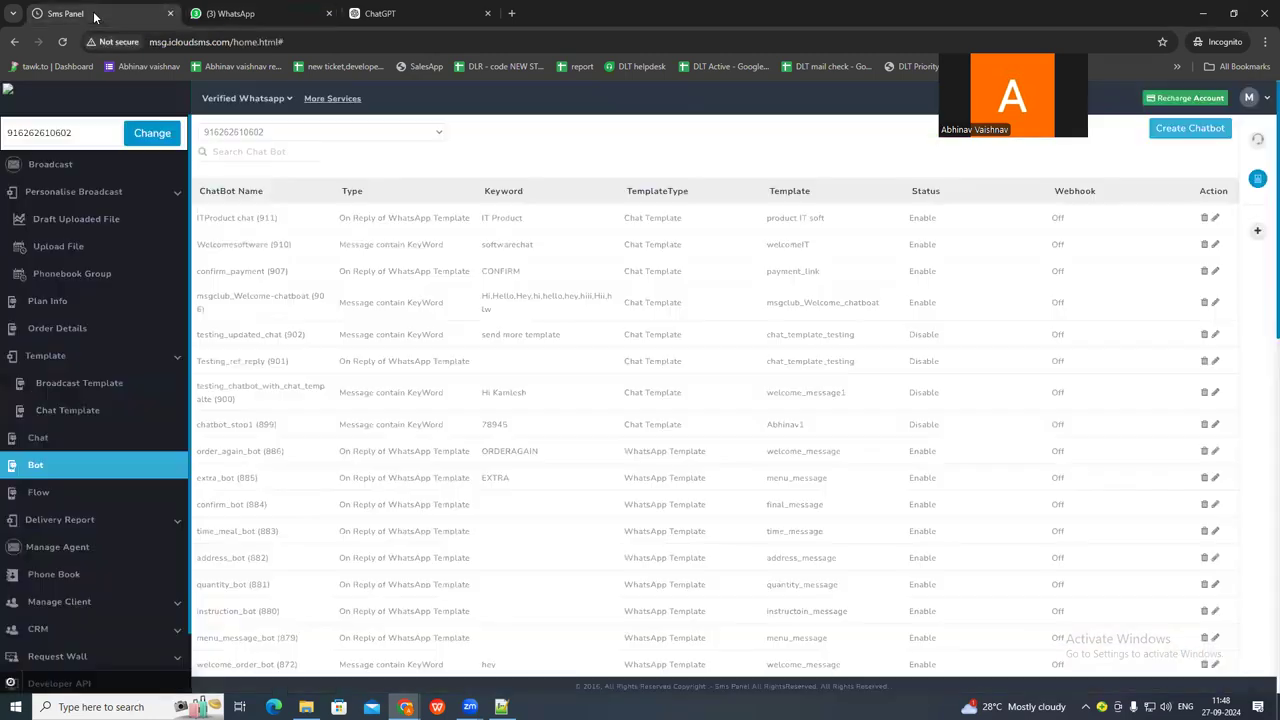
Start a new chatbot, copy "project management" from the Notepad++ script, and check that option in the WhatsApp chat.
click(1189, 129)
key(alt+Tab)
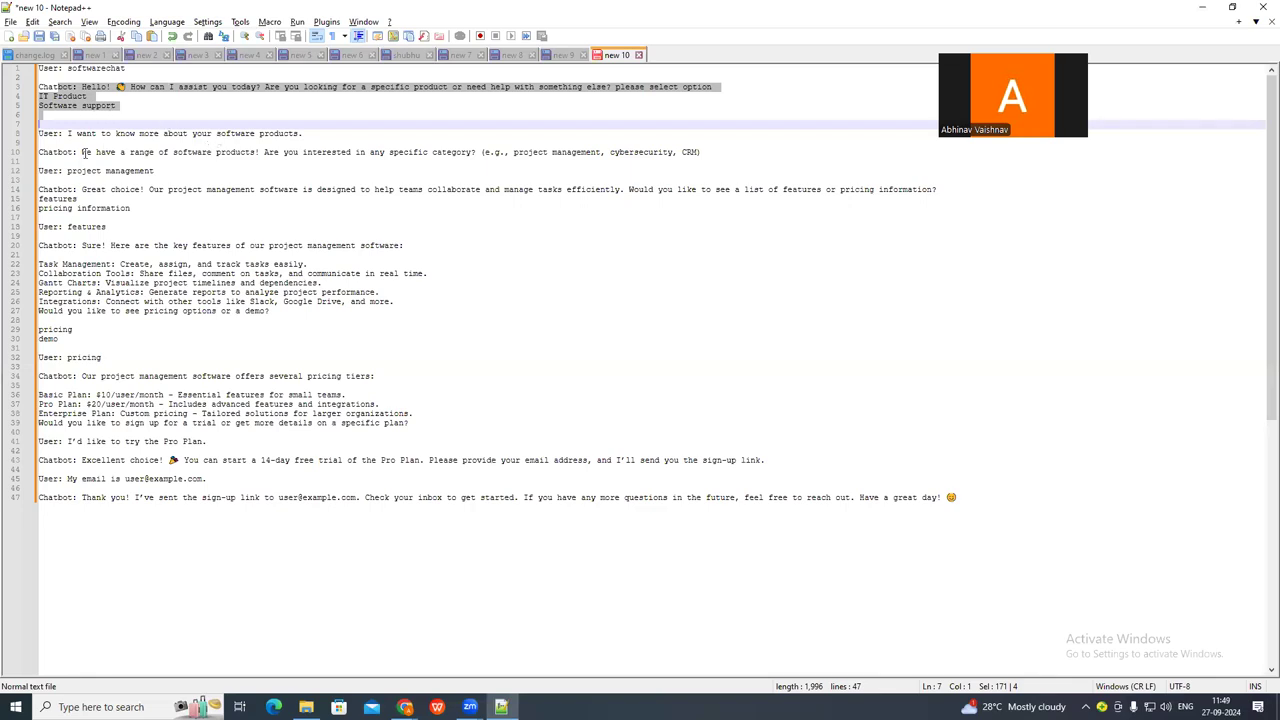
drag(83, 152, 603, 151)
key(ctrl+c)
click(497, 145)
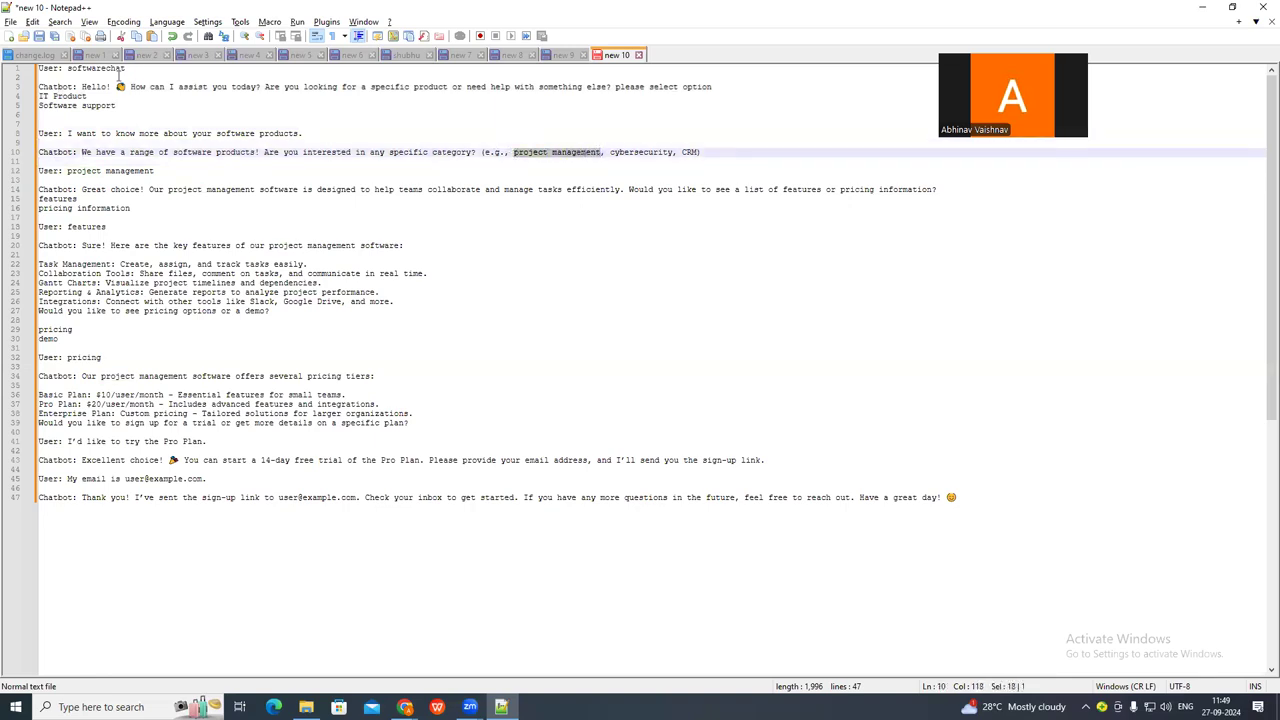
key(alt+Tab)
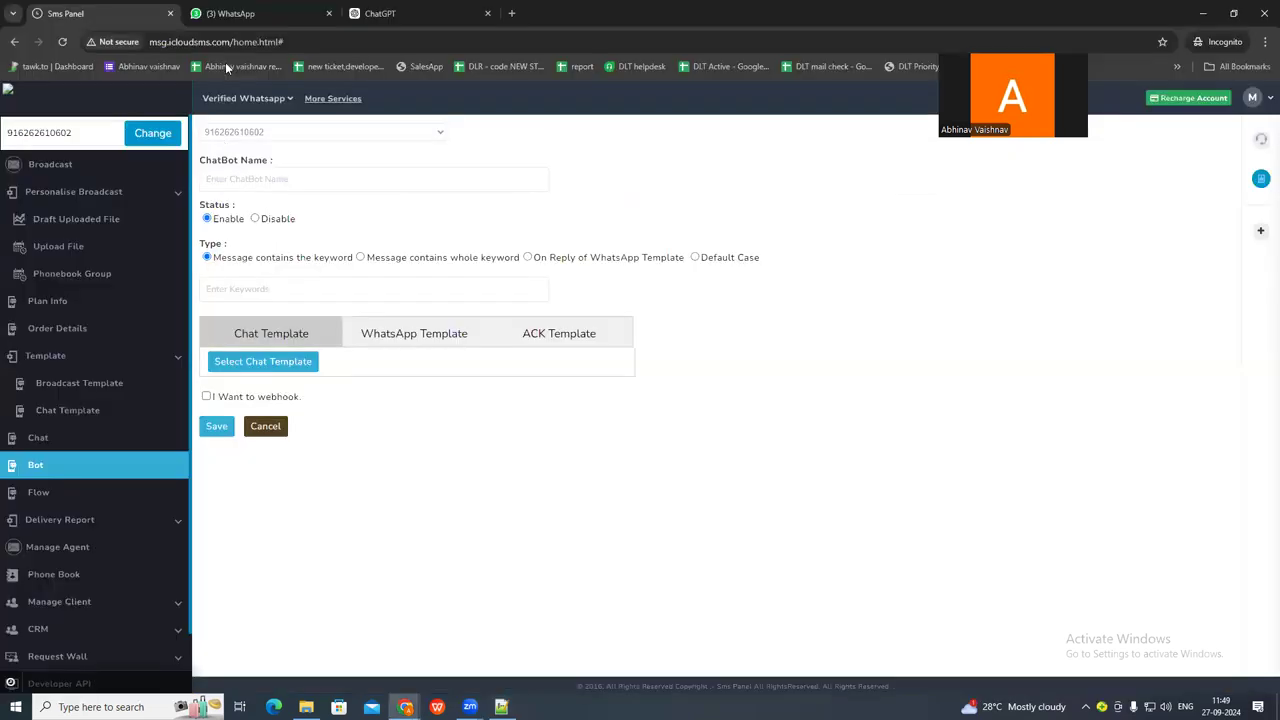
click(238, 13)
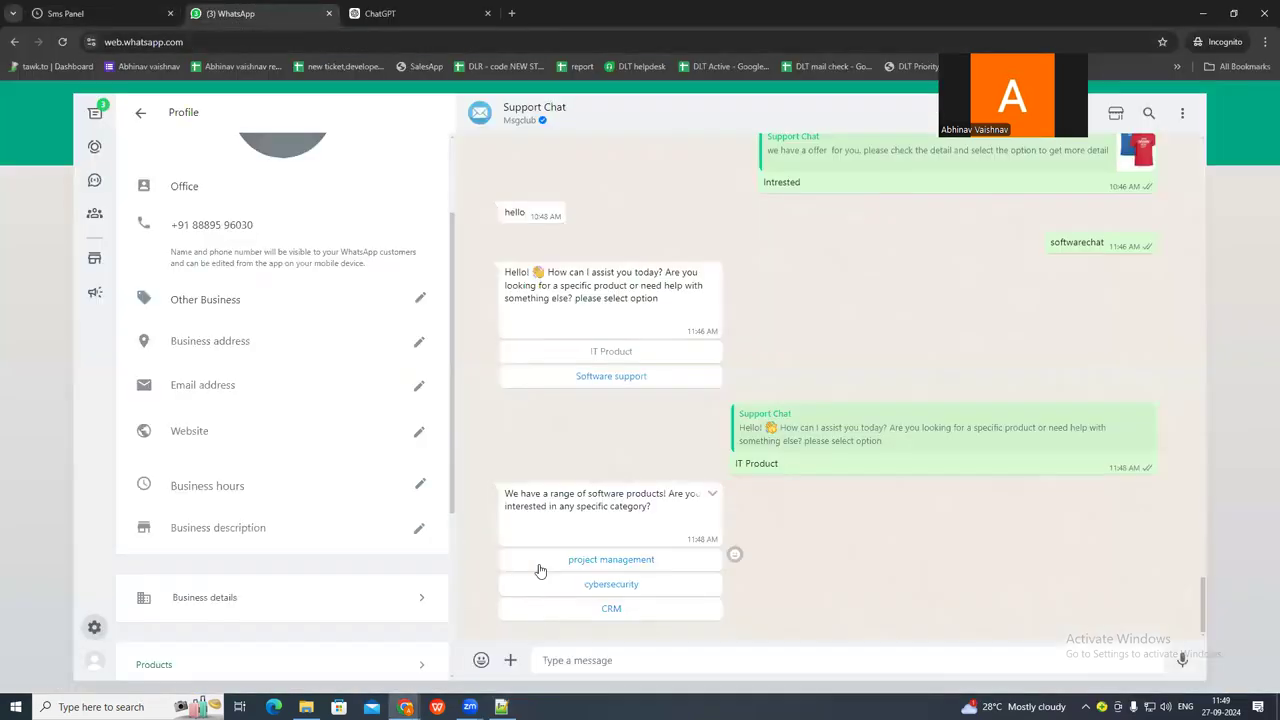
click(96, 13)
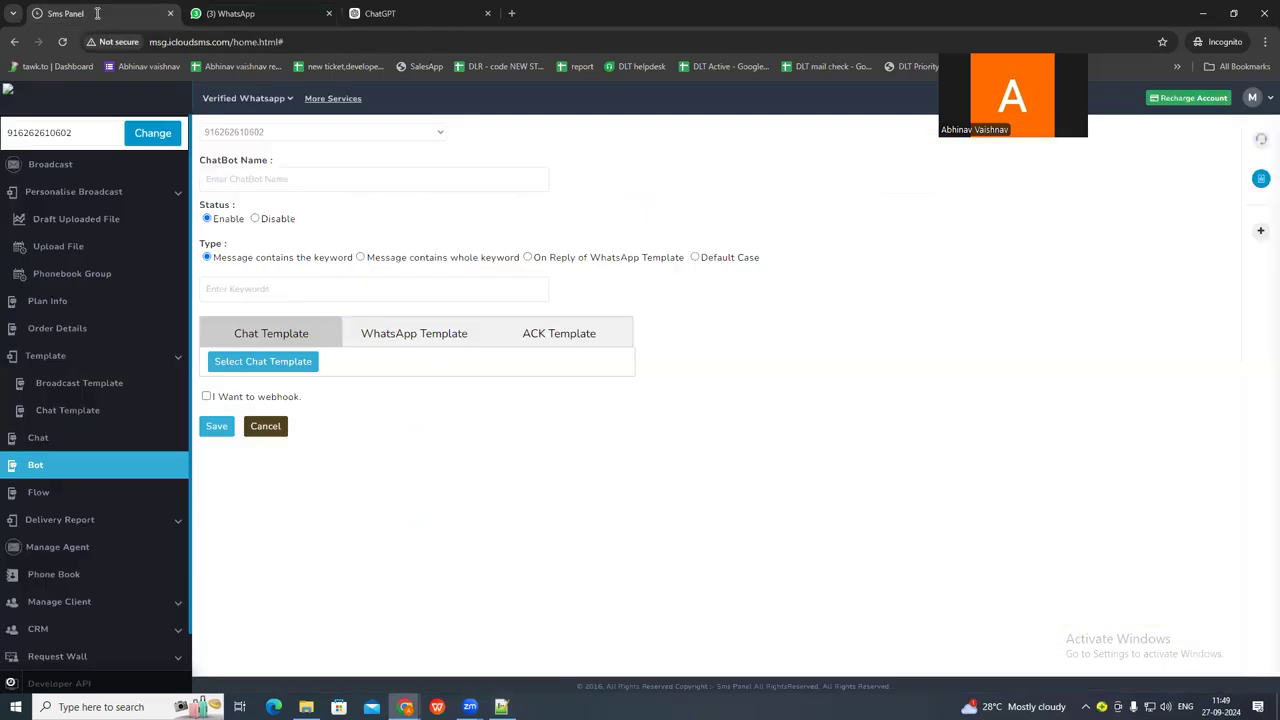
Make the new chatbot trigger on reply of a WhatsApp template, with template type Chat and the product IT soft template.
click(528, 257)
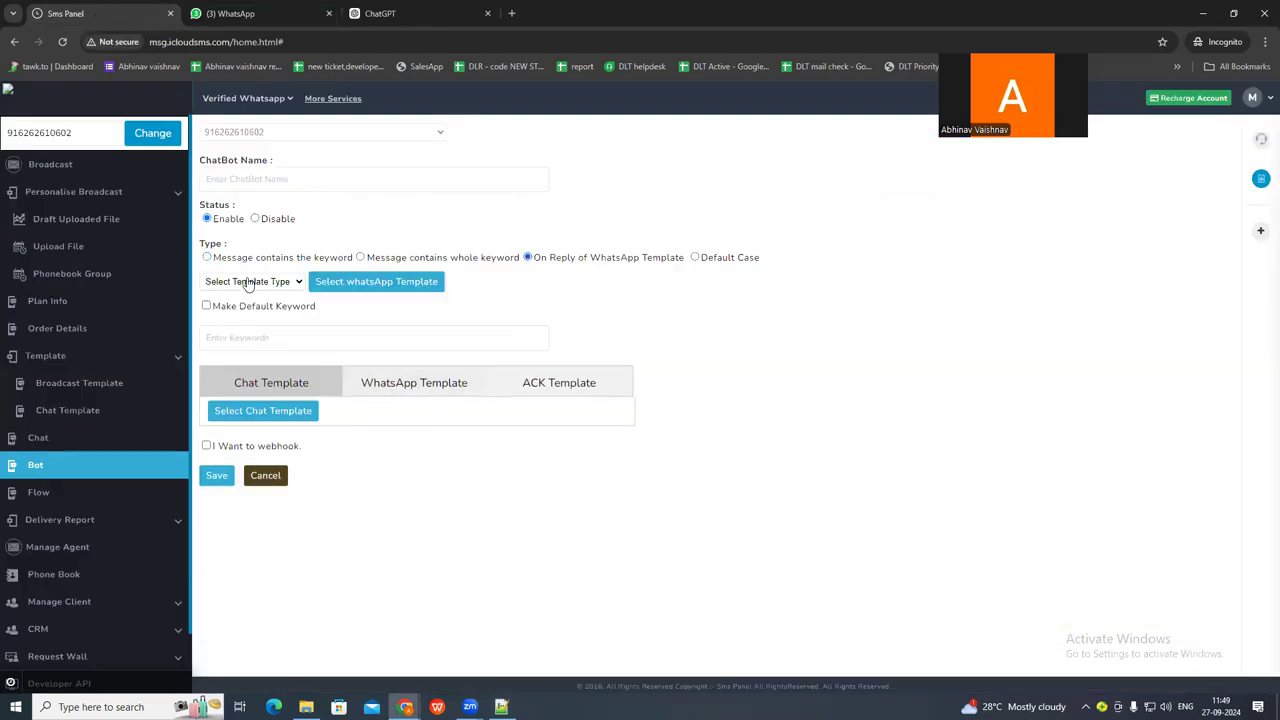
click(250, 282)
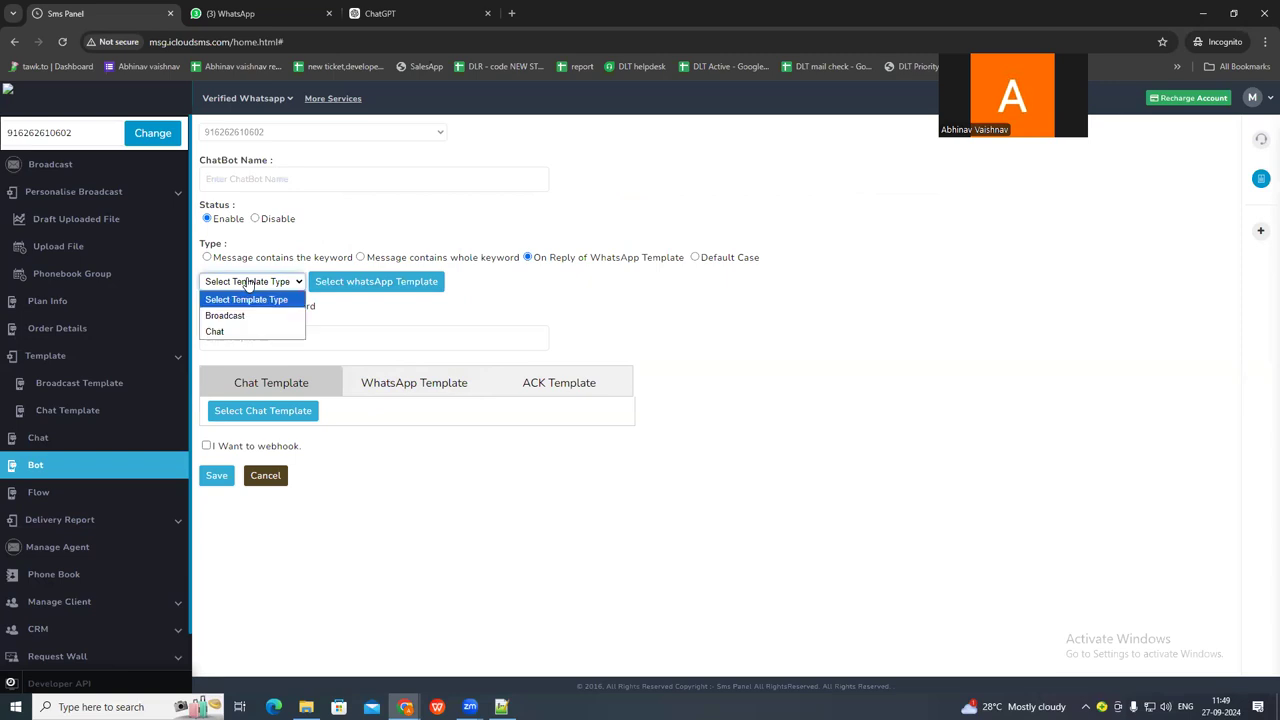
click(247, 334)
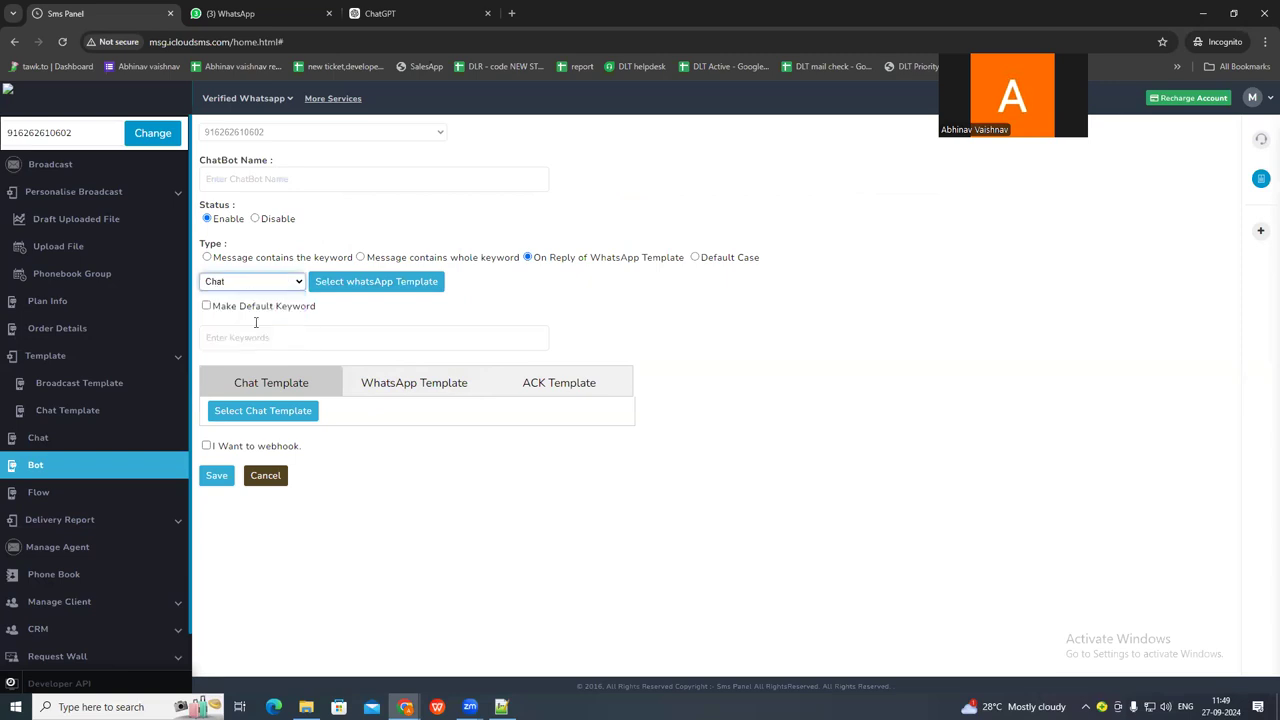
click(362, 285)
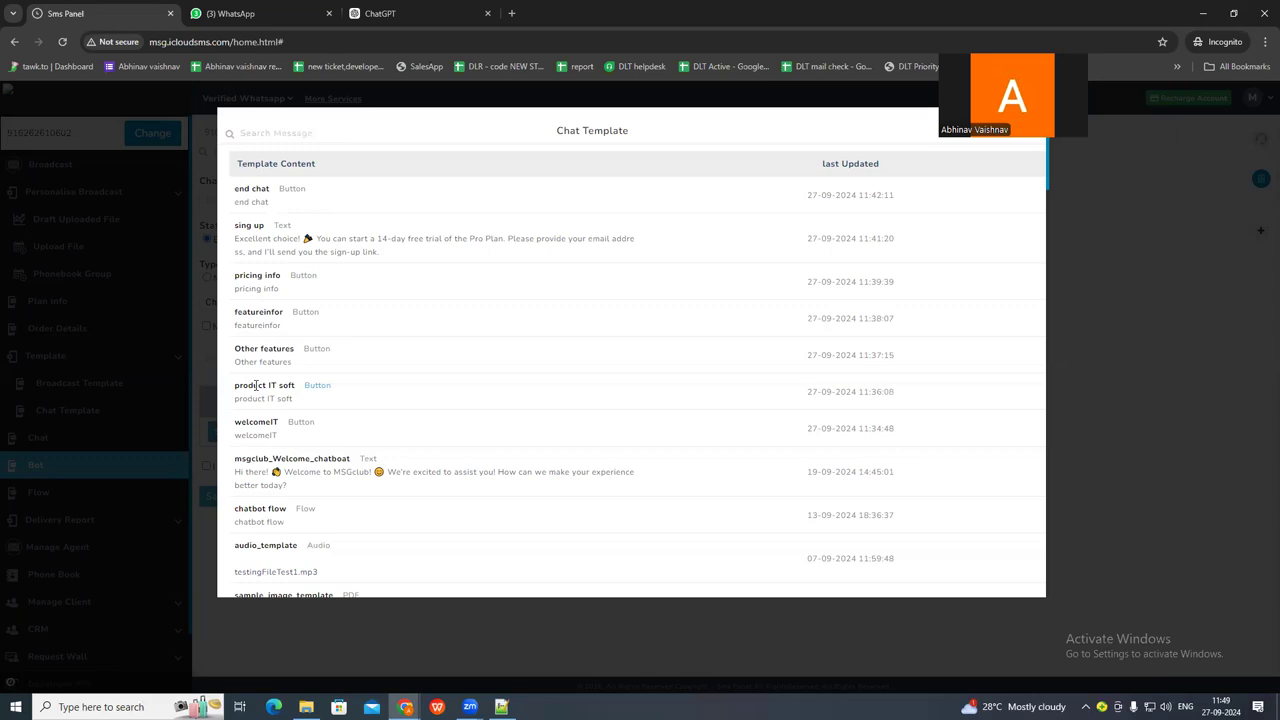
click(256, 385)
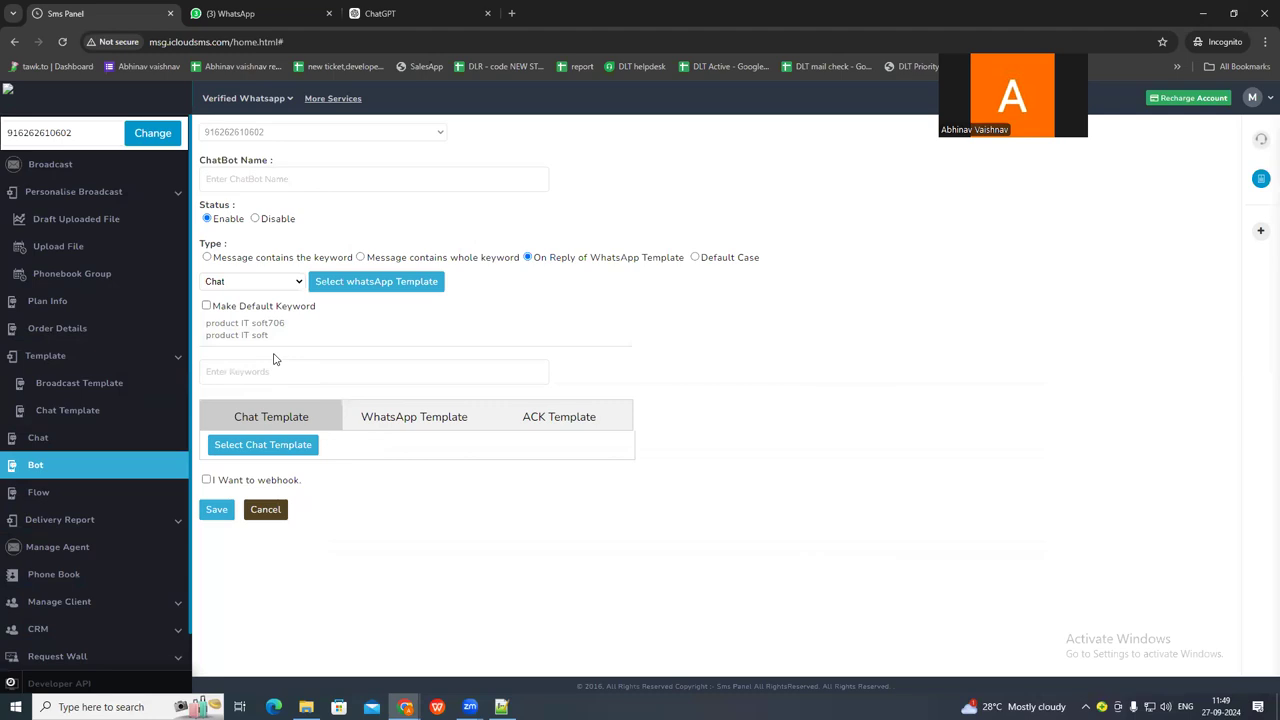
Enter project management as the chatbot's keyword and attach the Other features chat template as its reply.
click(247, 373)
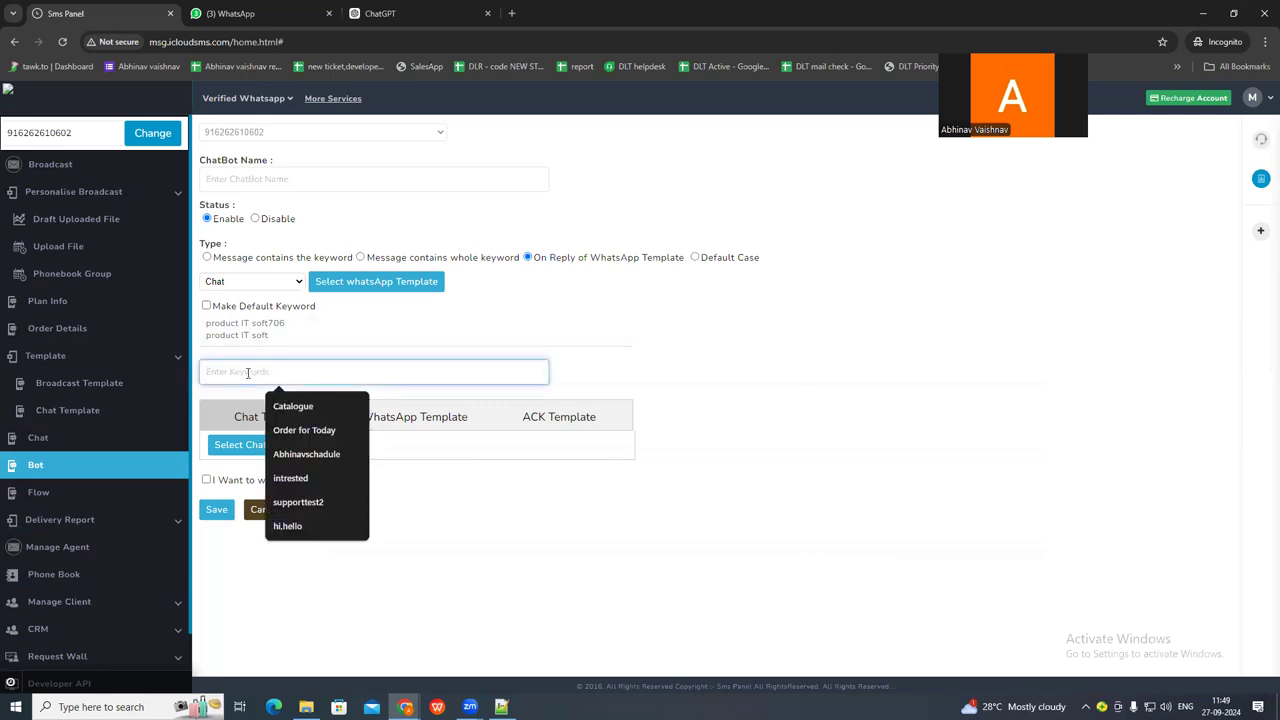
click(258, 18)
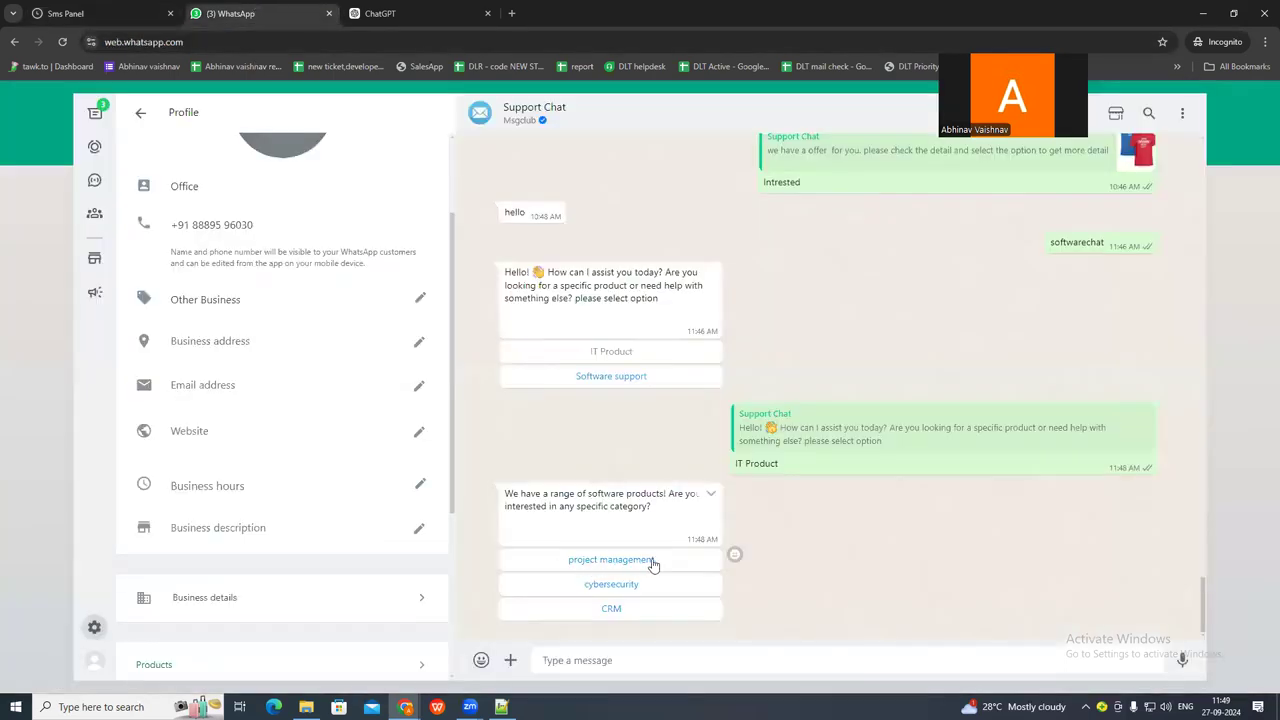
click(75, 13)
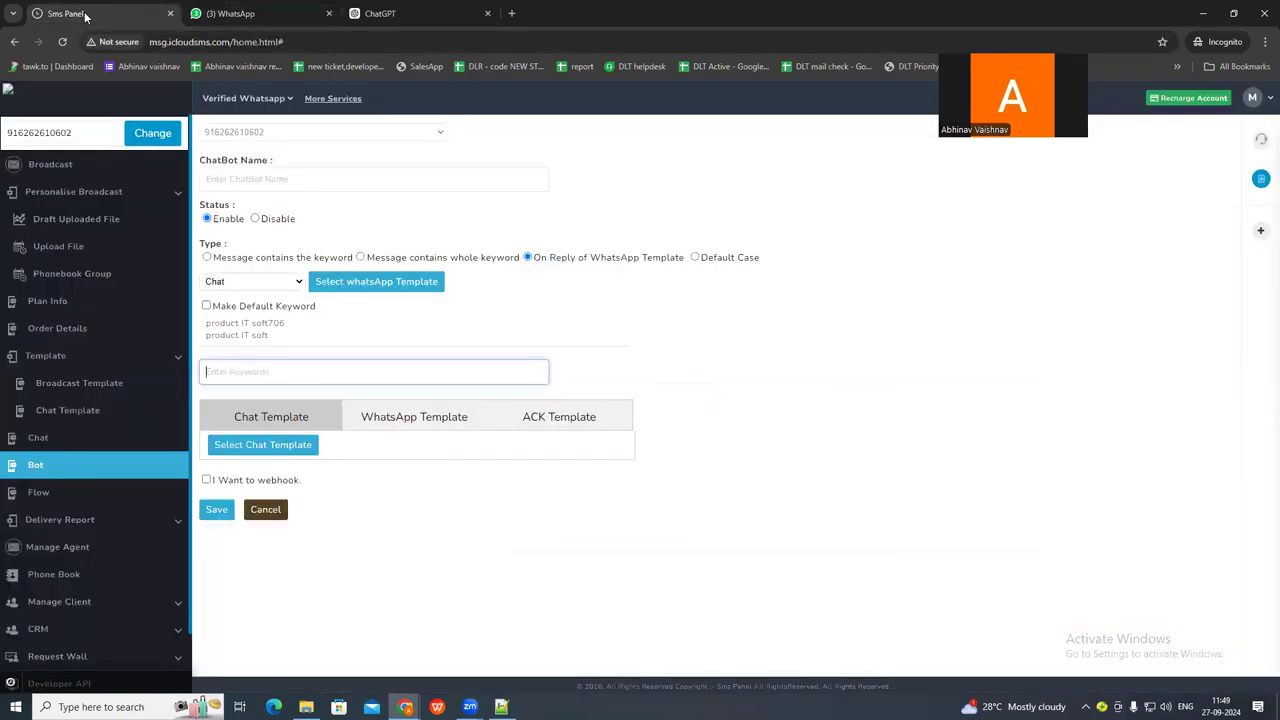
key(ctrl+v)
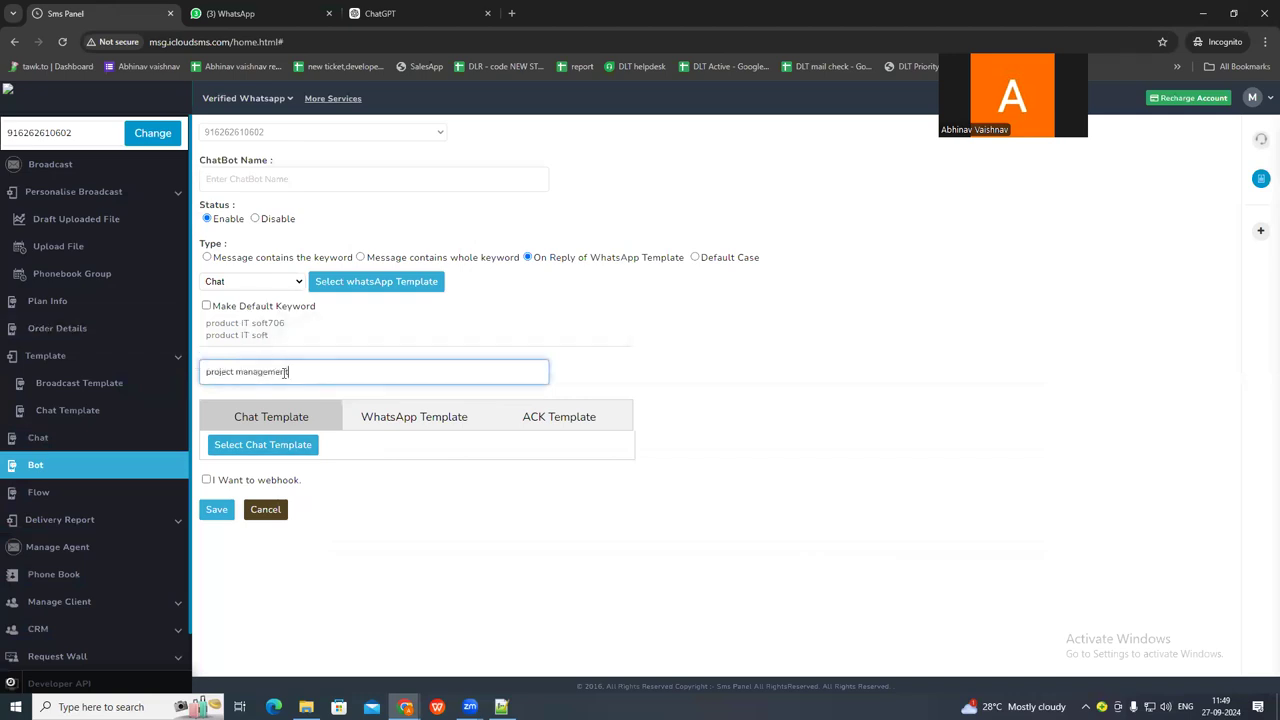
click(268, 448)
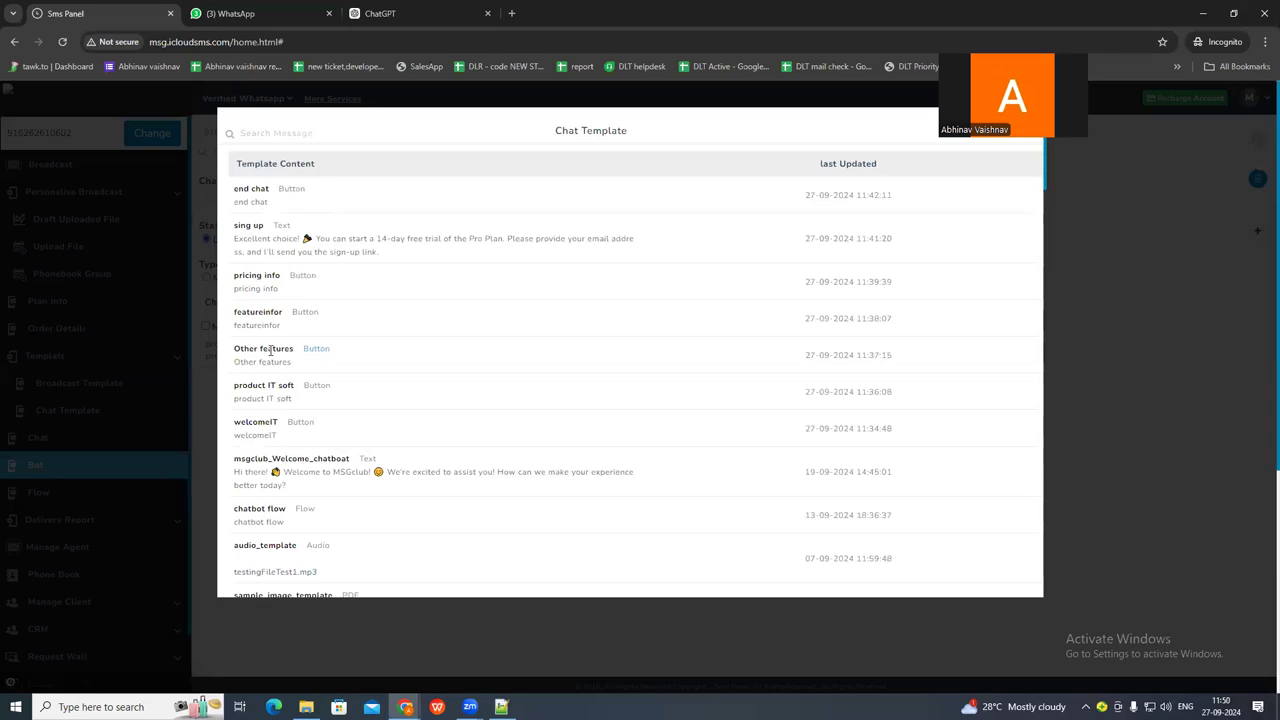
click(270, 350)
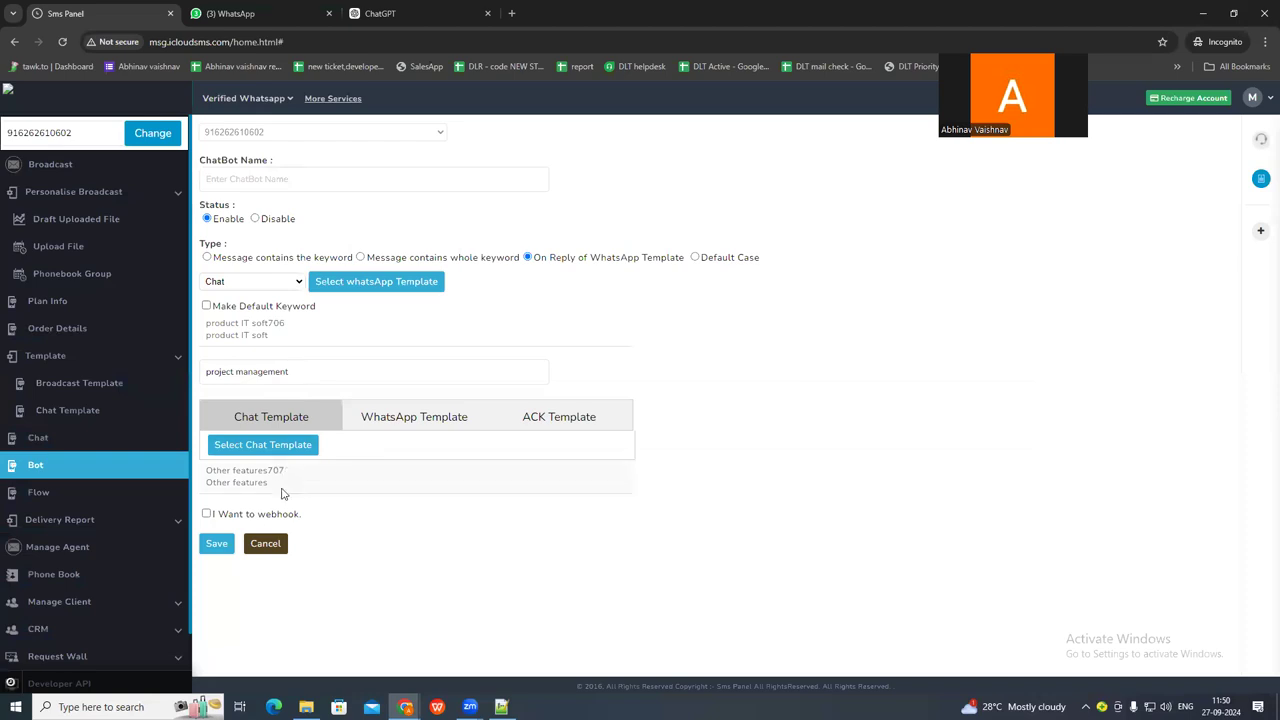
Name the new chatbot projectmanagement, without a space.
click(248, 178)
key(ctrl+v)
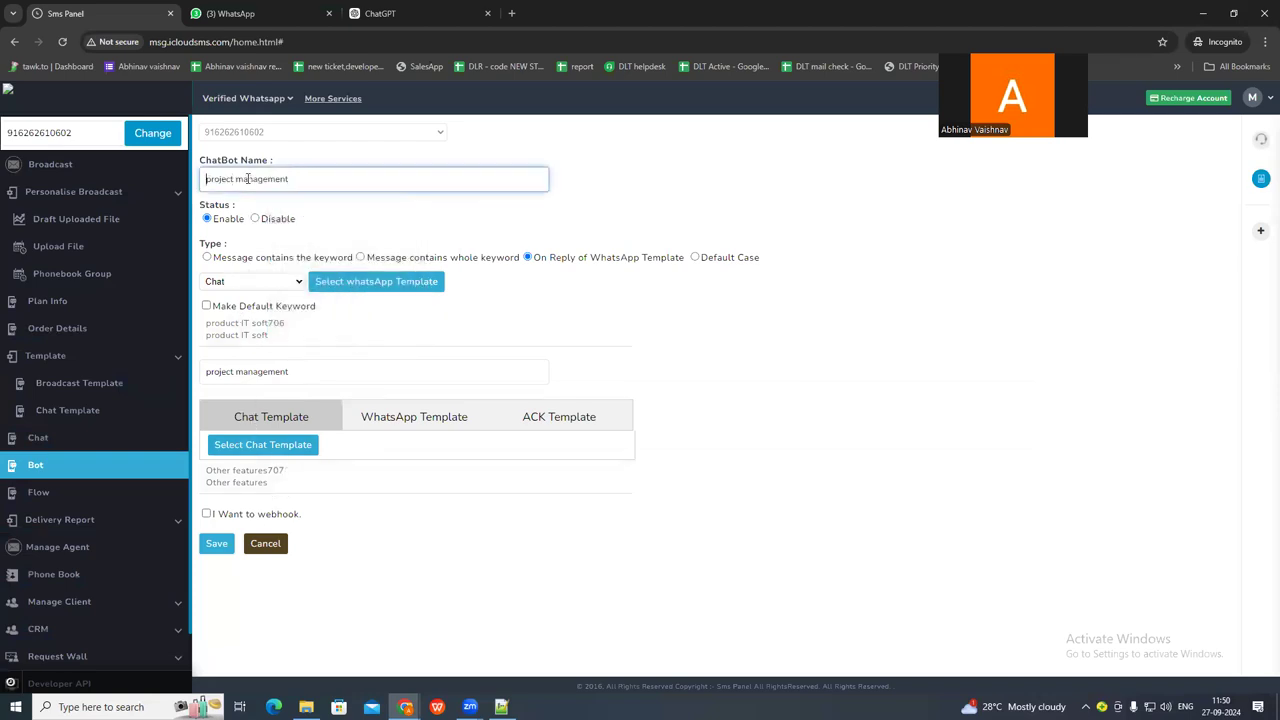
key(Delete)
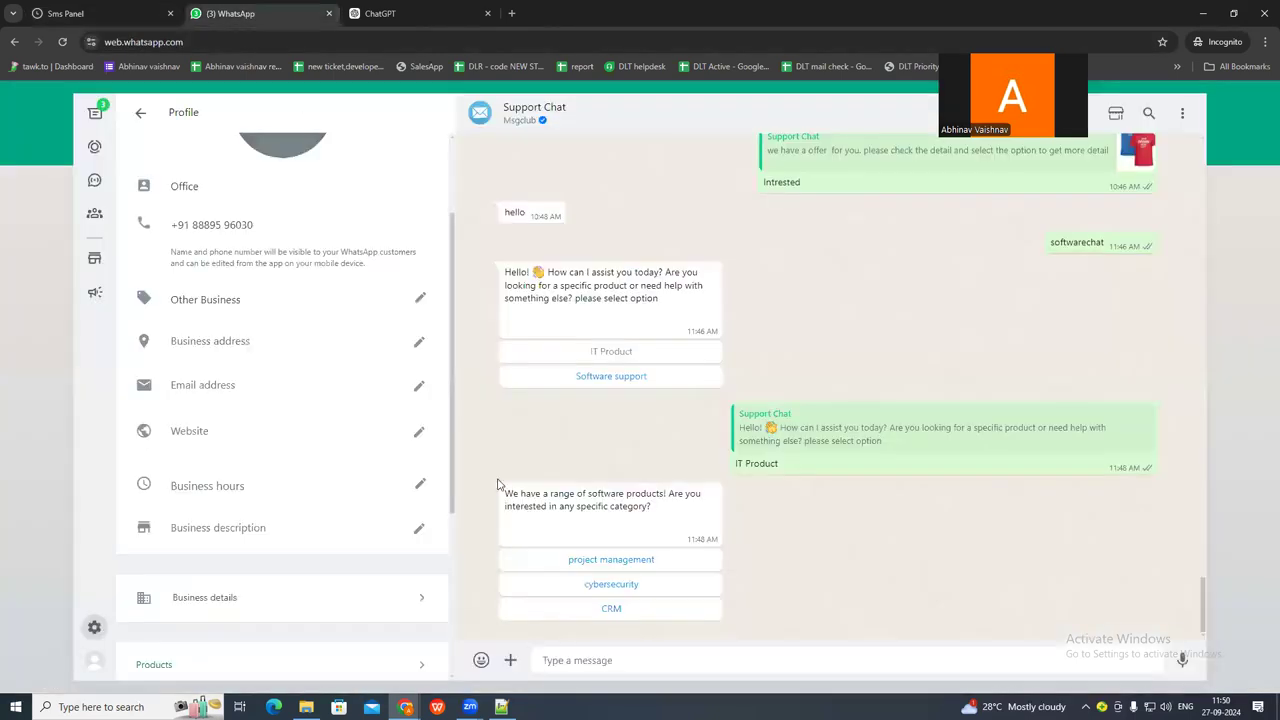
Recheck the product category options in the WhatsApp chat against the chatbot form, and save the projectmanagement chatbot.
click(243, 13)
click(119, 13)
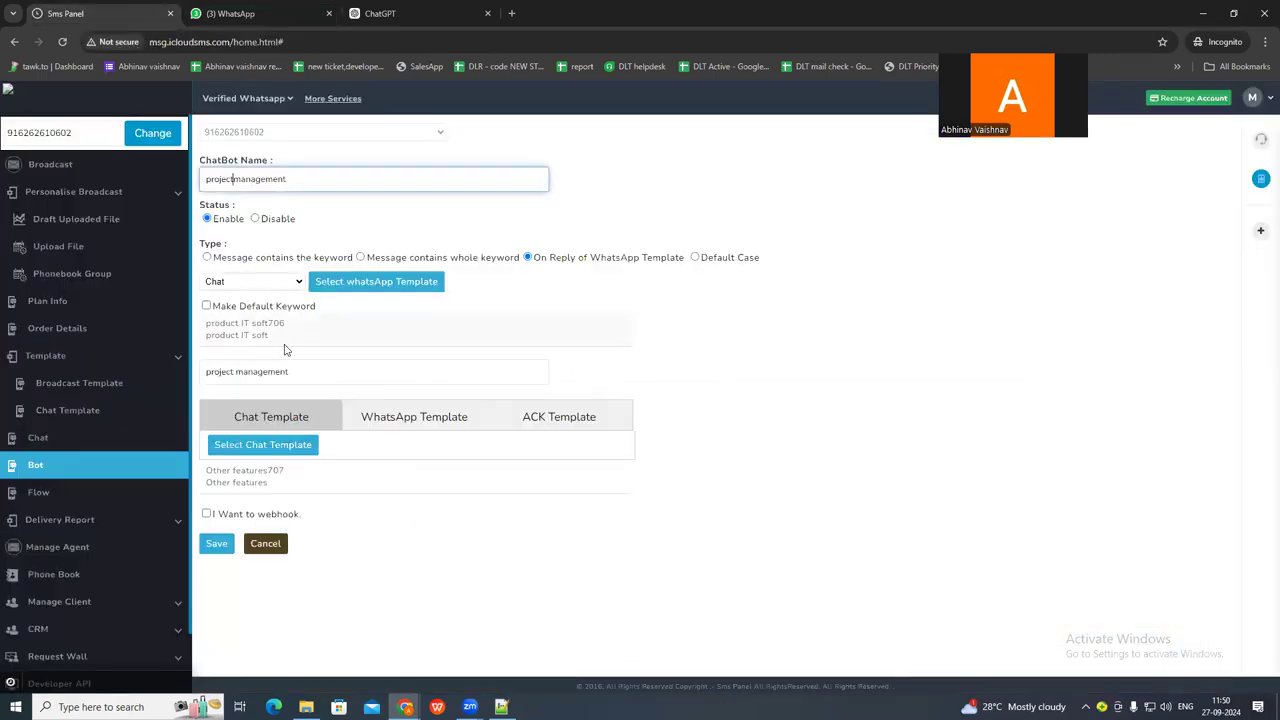
click(252, 15)
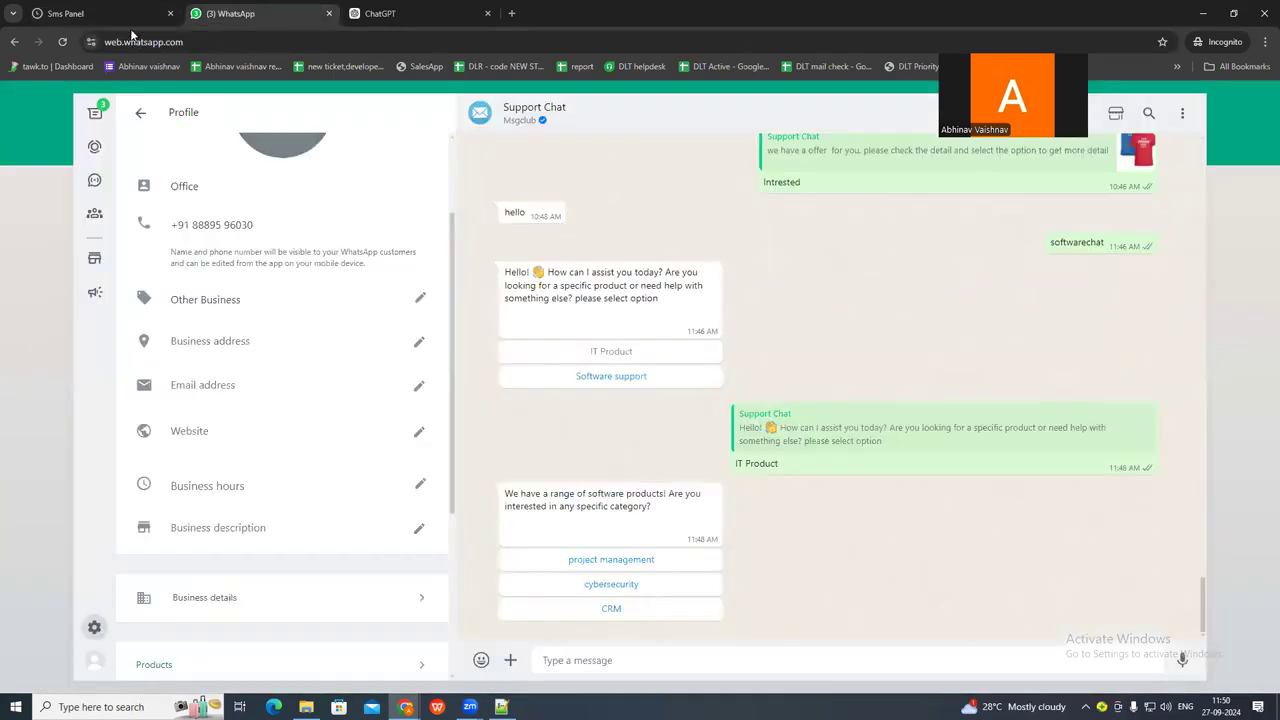
click(100, 13)
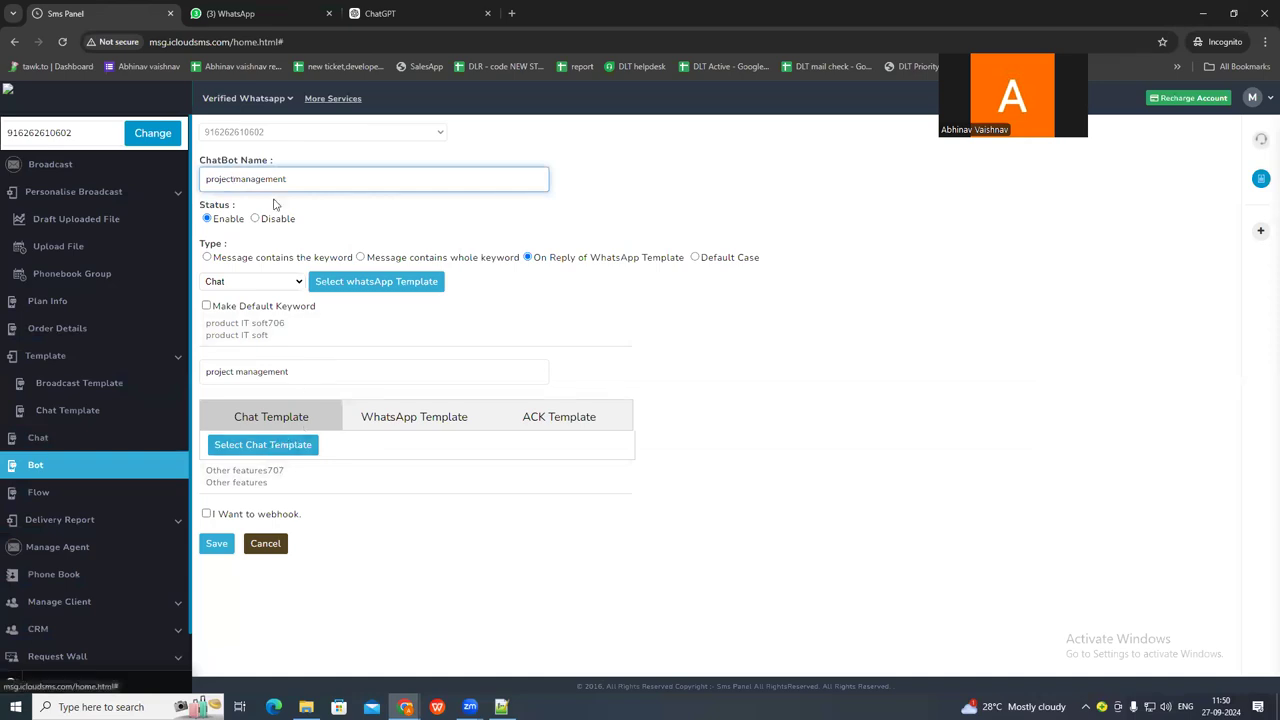
click(240, 14)
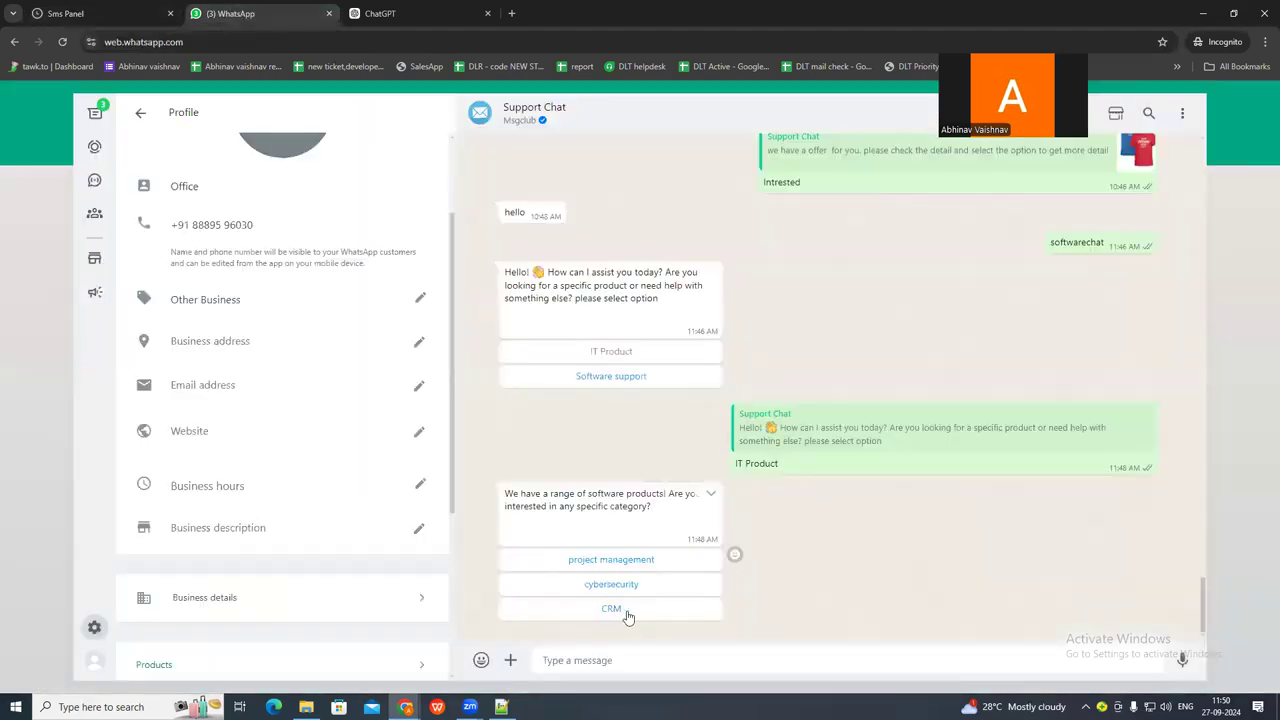
click(102, 11)
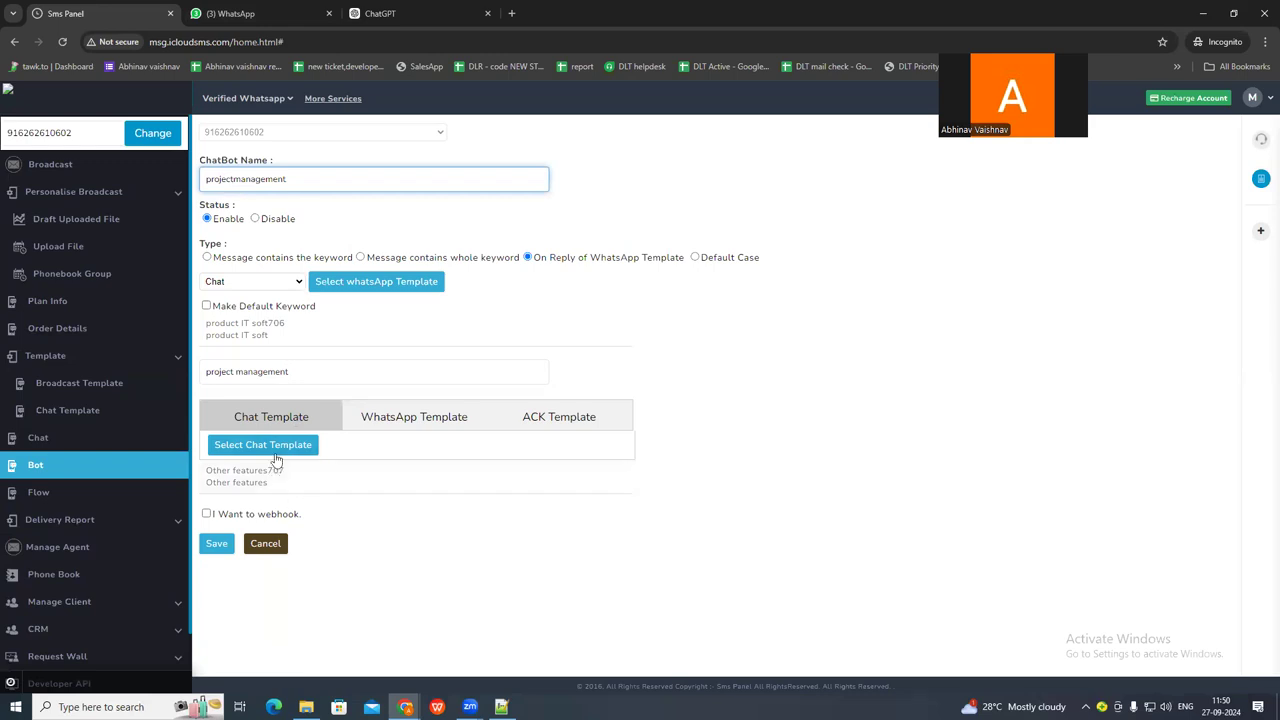
click(218, 546)
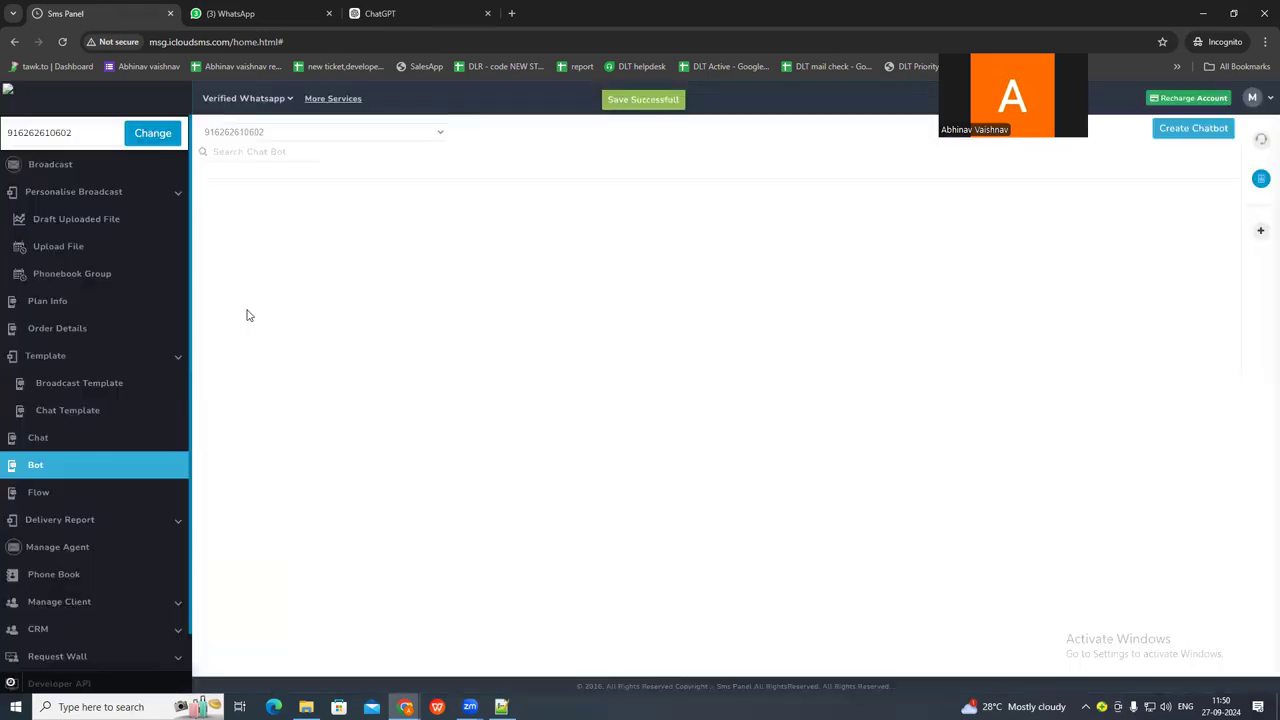
Test the projectmanagement chatbot by choosing the project management option in the WhatsApp support chat.
click(228, 13)
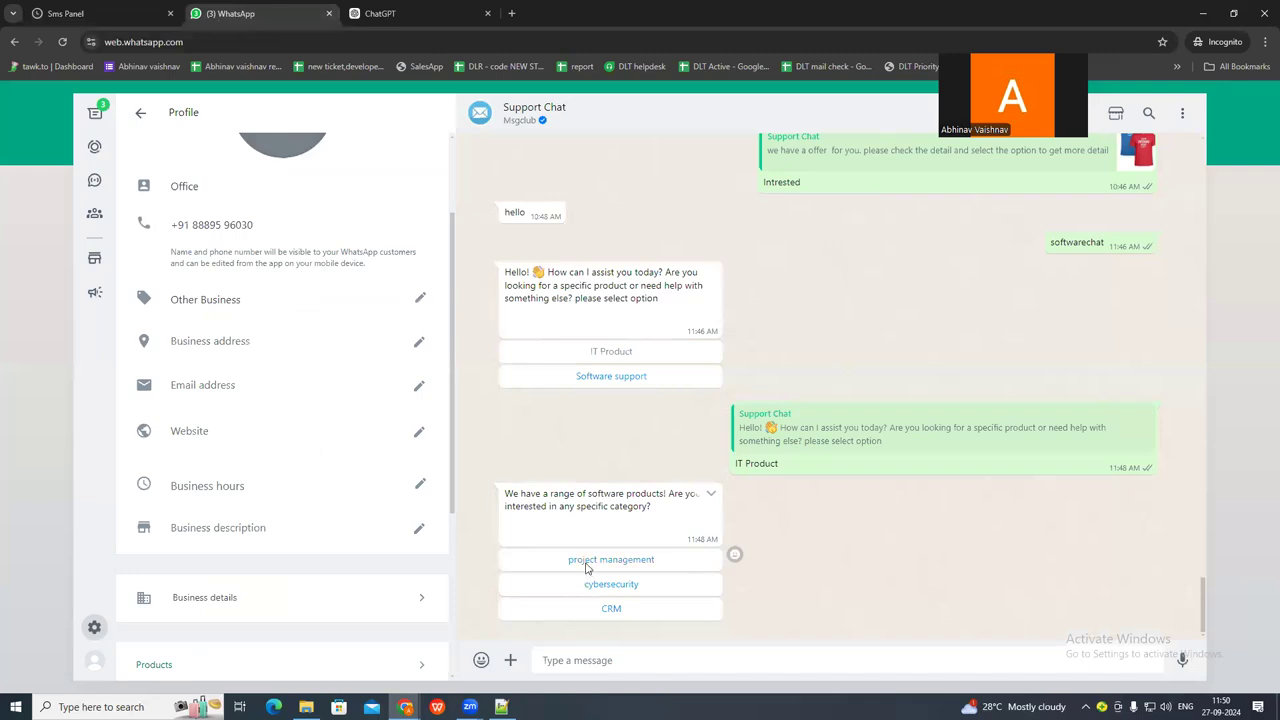
click(587, 563)
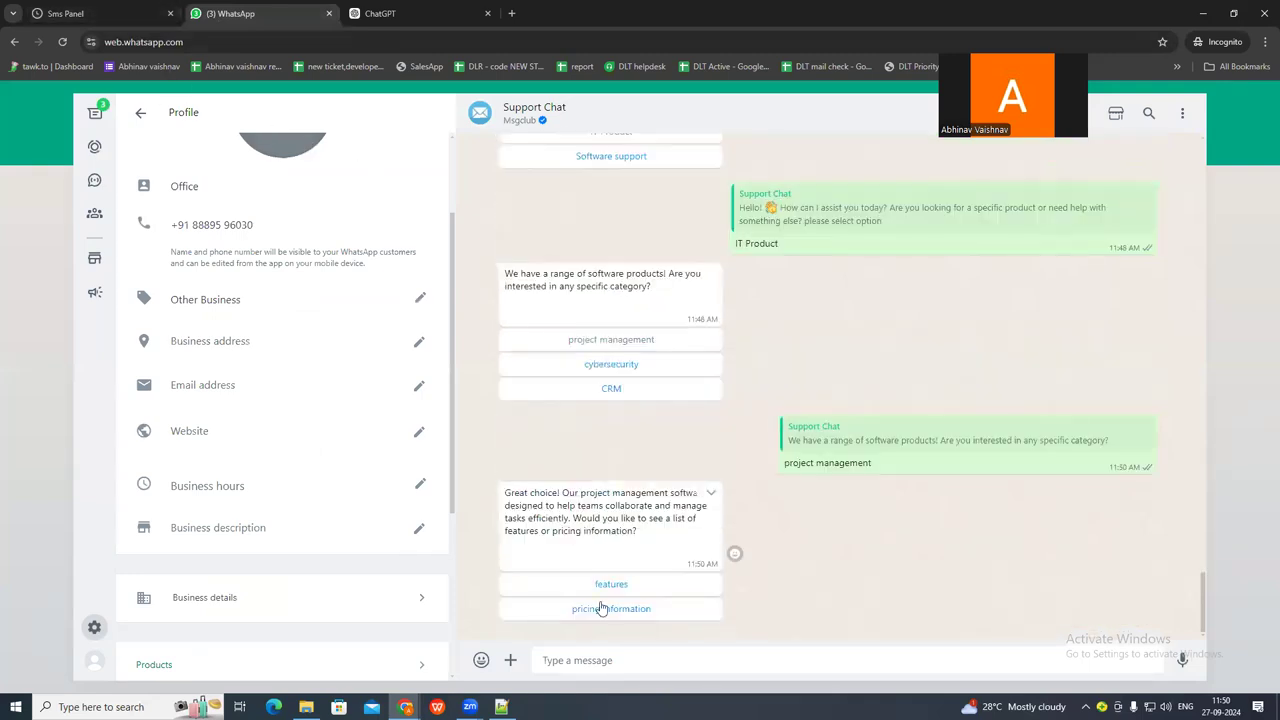
click(105, 14)
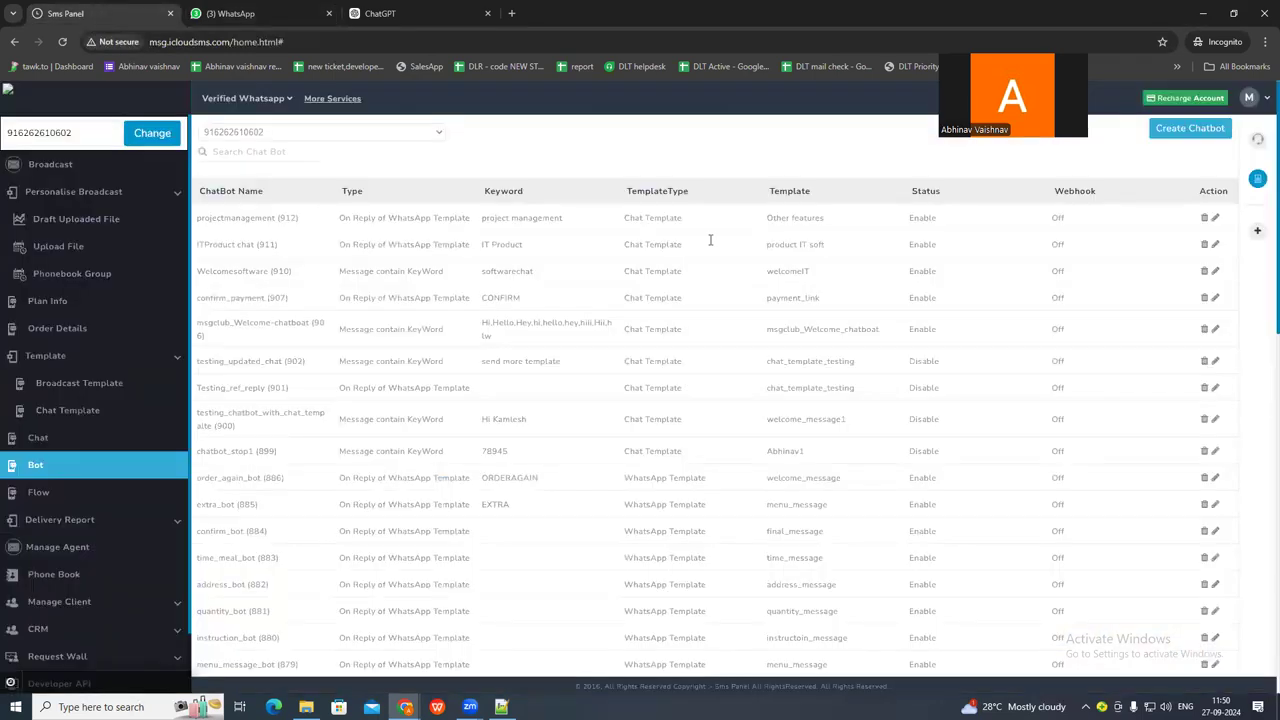
Create a new chatbot of type On Reply of WhatsApp Template, triggered by the Other features chat template.
click(1187, 133)
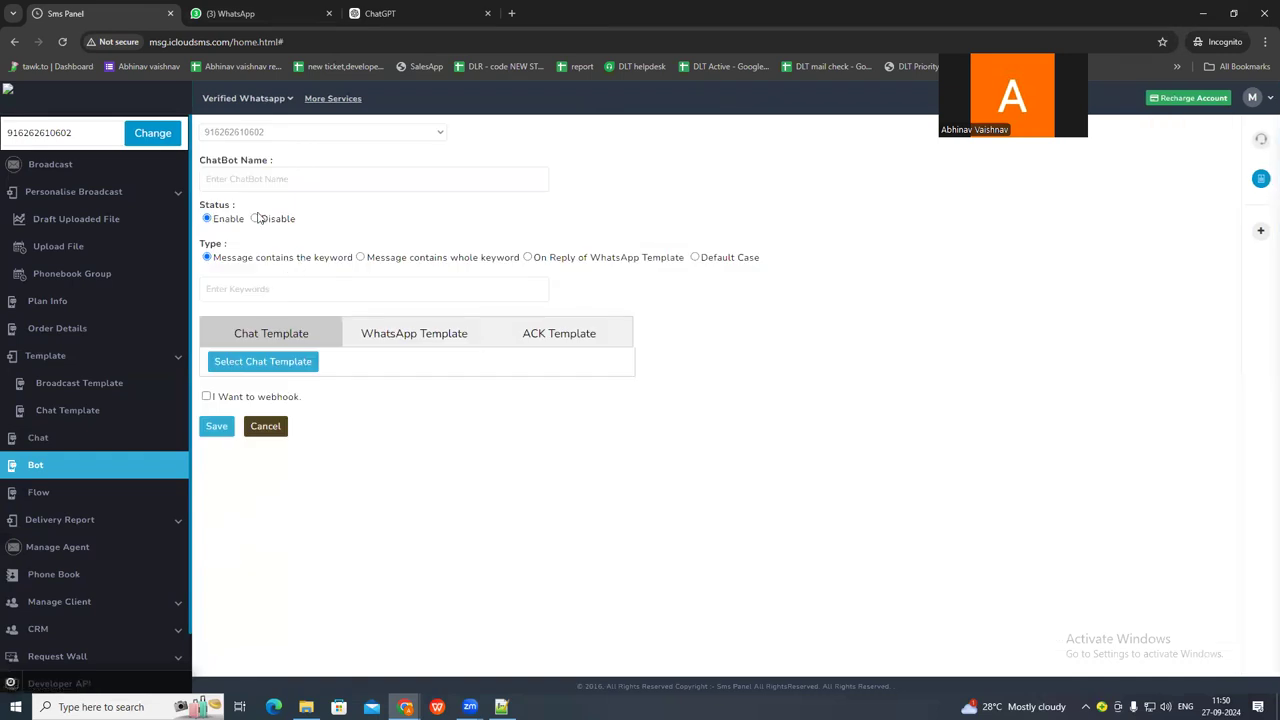
click(252, 180)
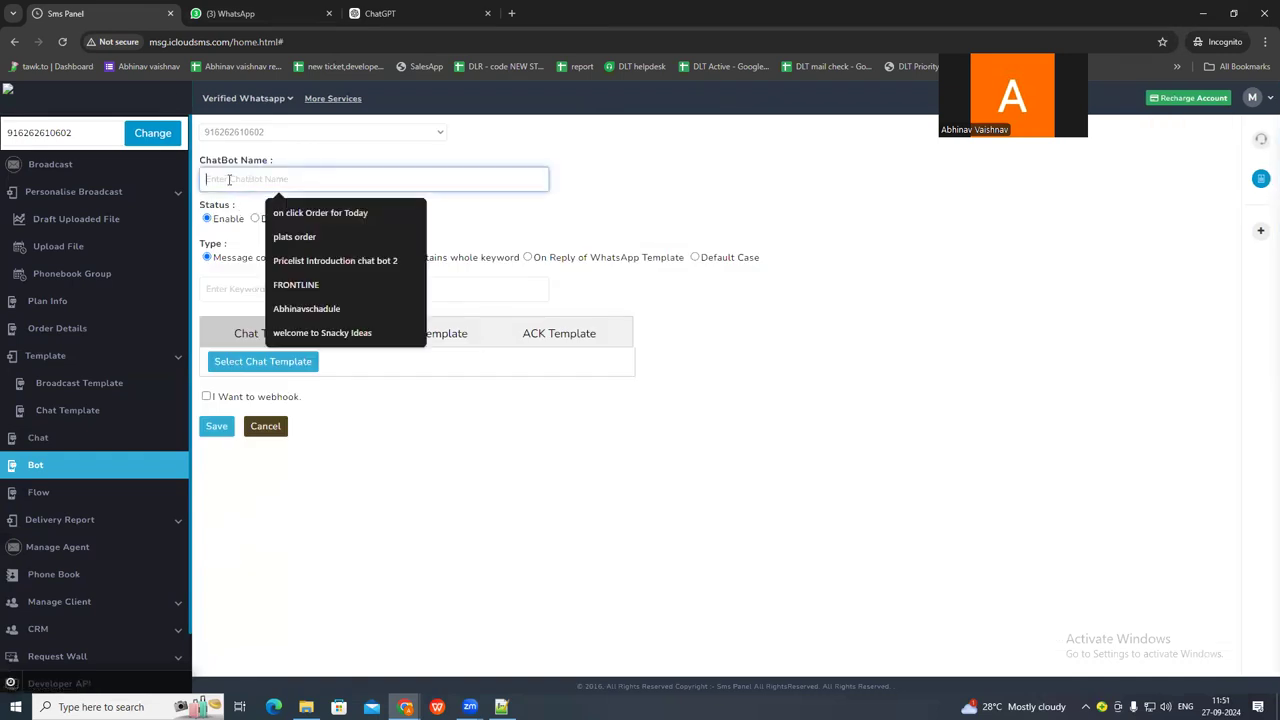
click(528, 258)
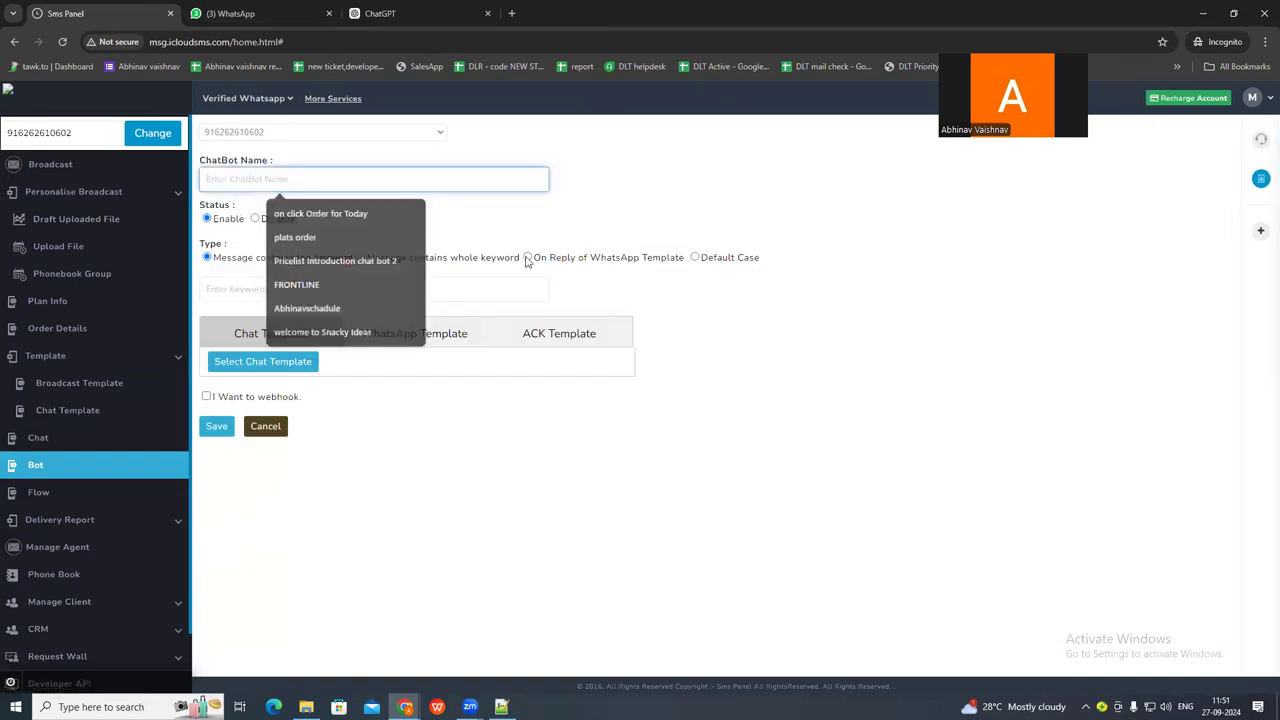
click(242, 180)
click(280, 281)
click(240, 331)
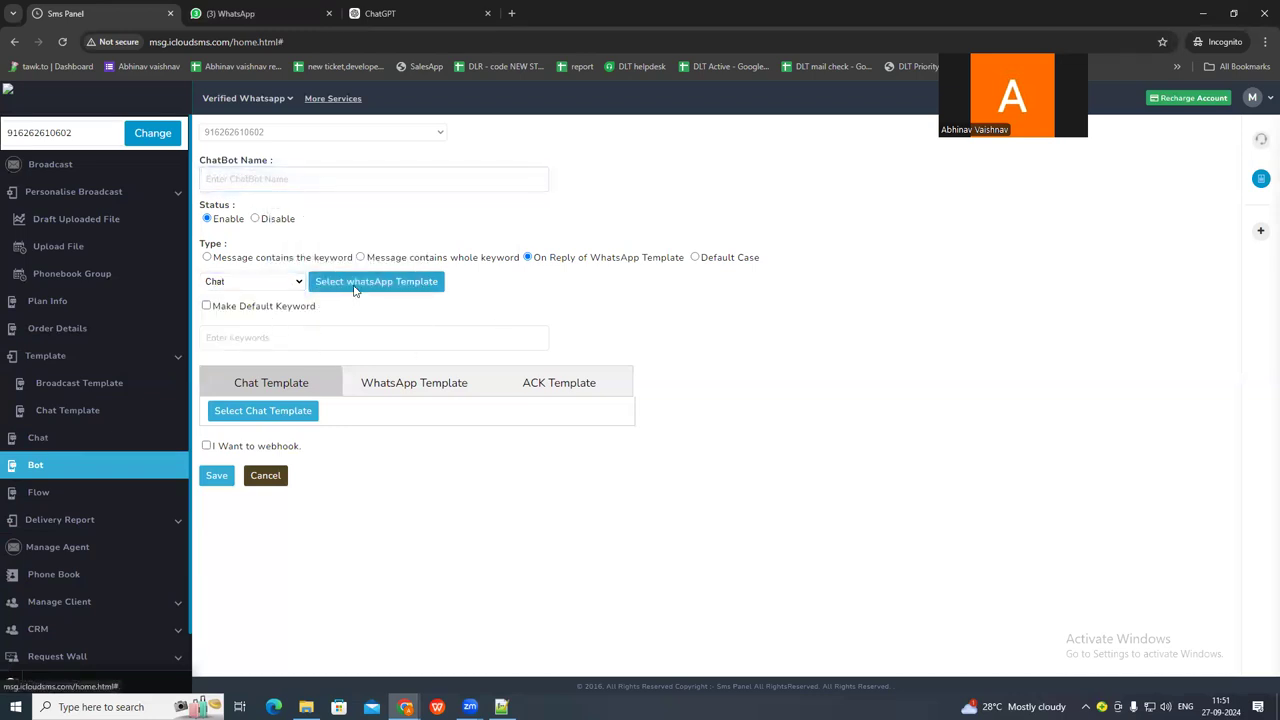
click(354, 282)
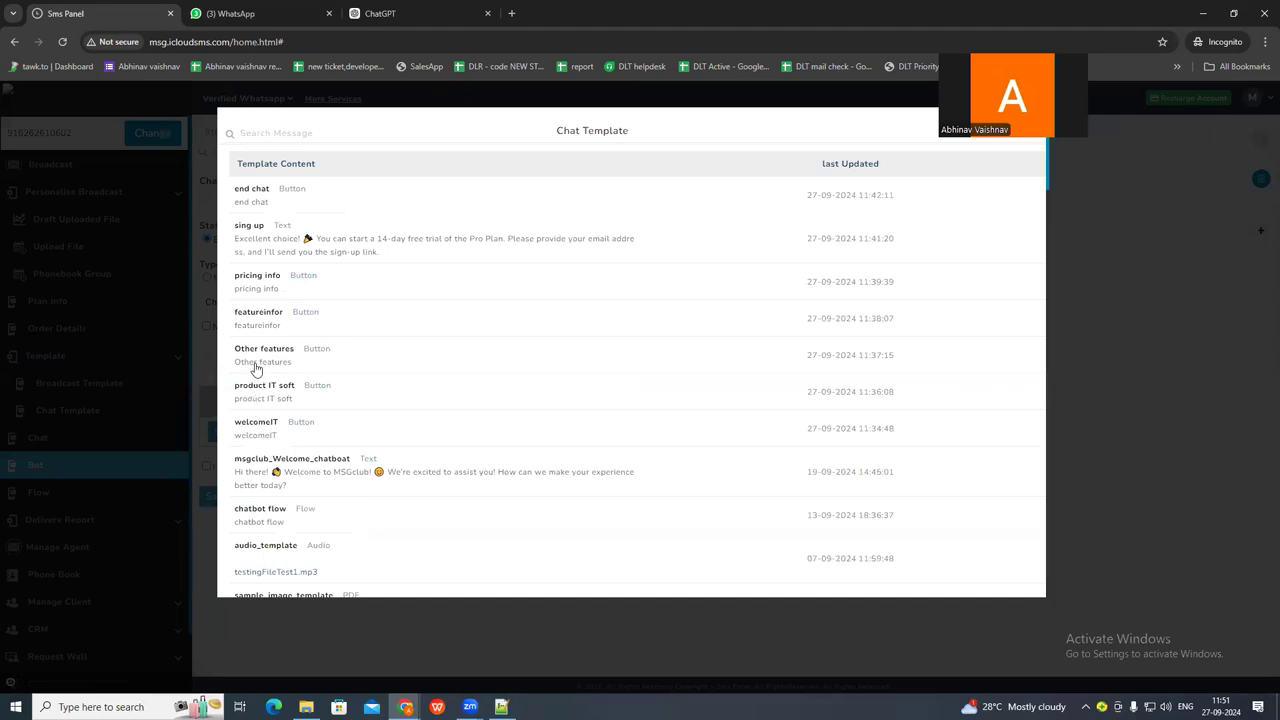
click(257, 353)
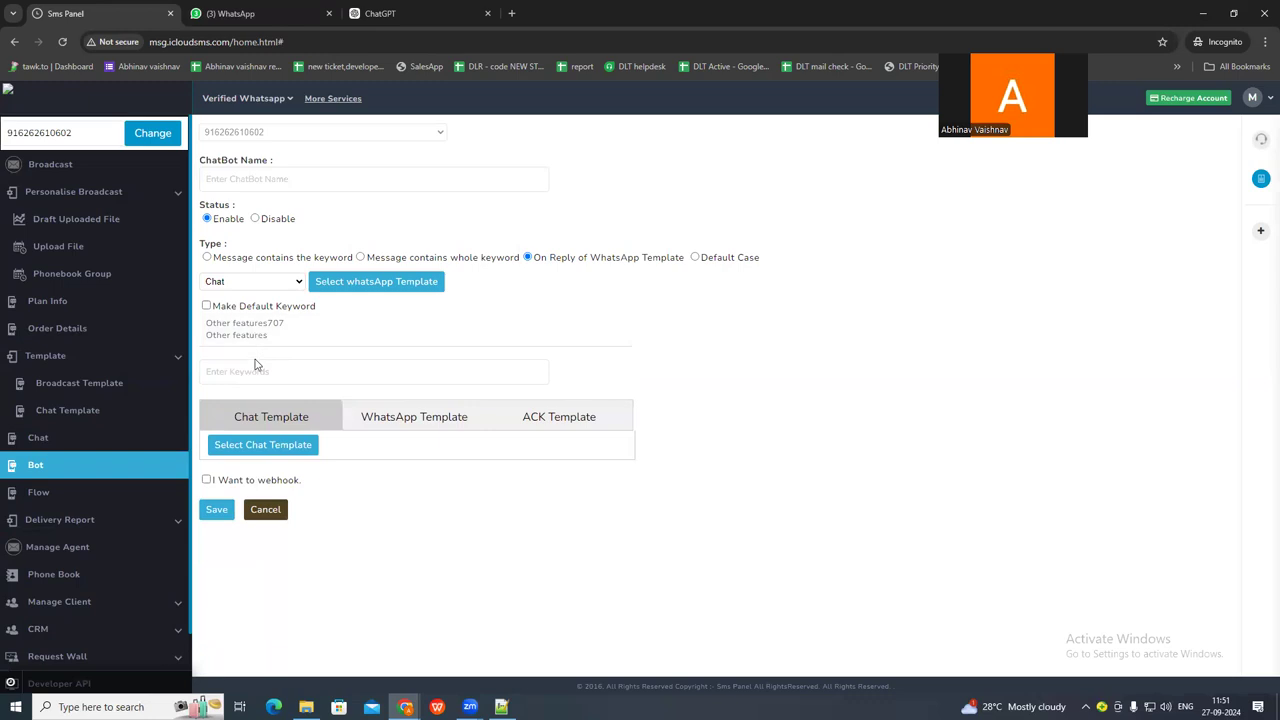
Check the option wording in the WhatsApp chat and copy features from the Notepad++ conversation script into the chatbot's keyword.
click(236, 371)
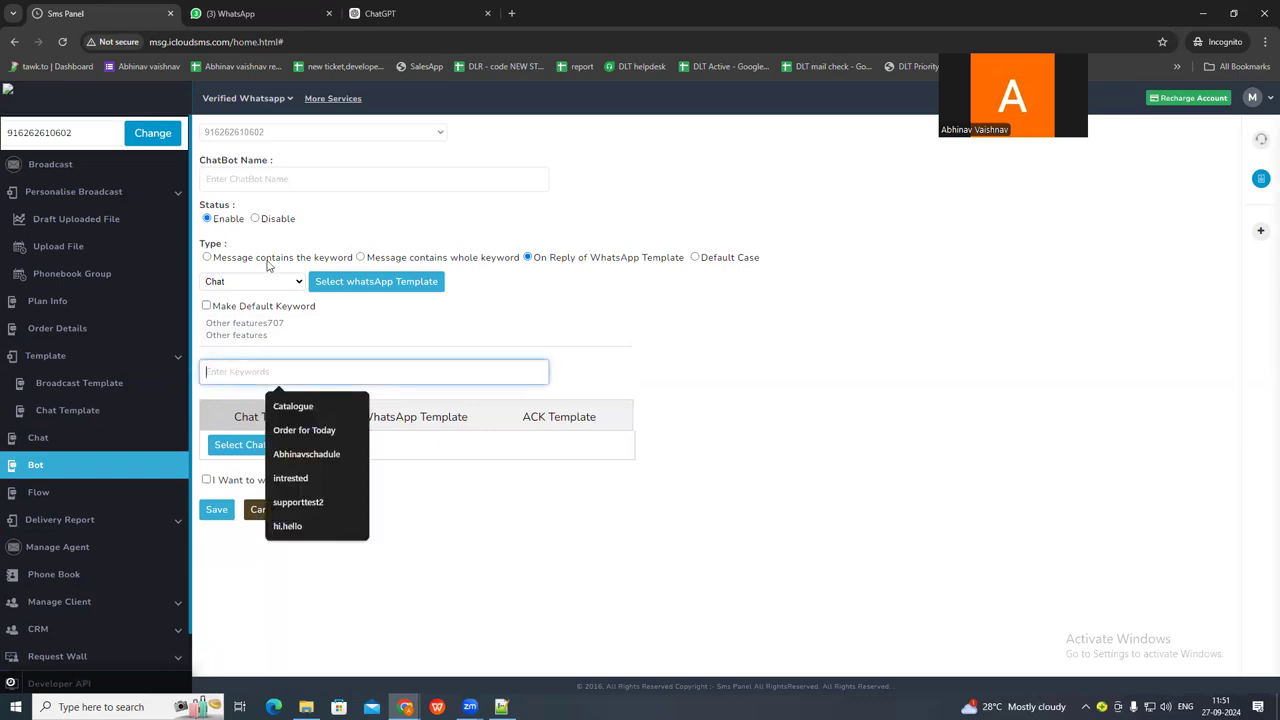
click(234, 13)
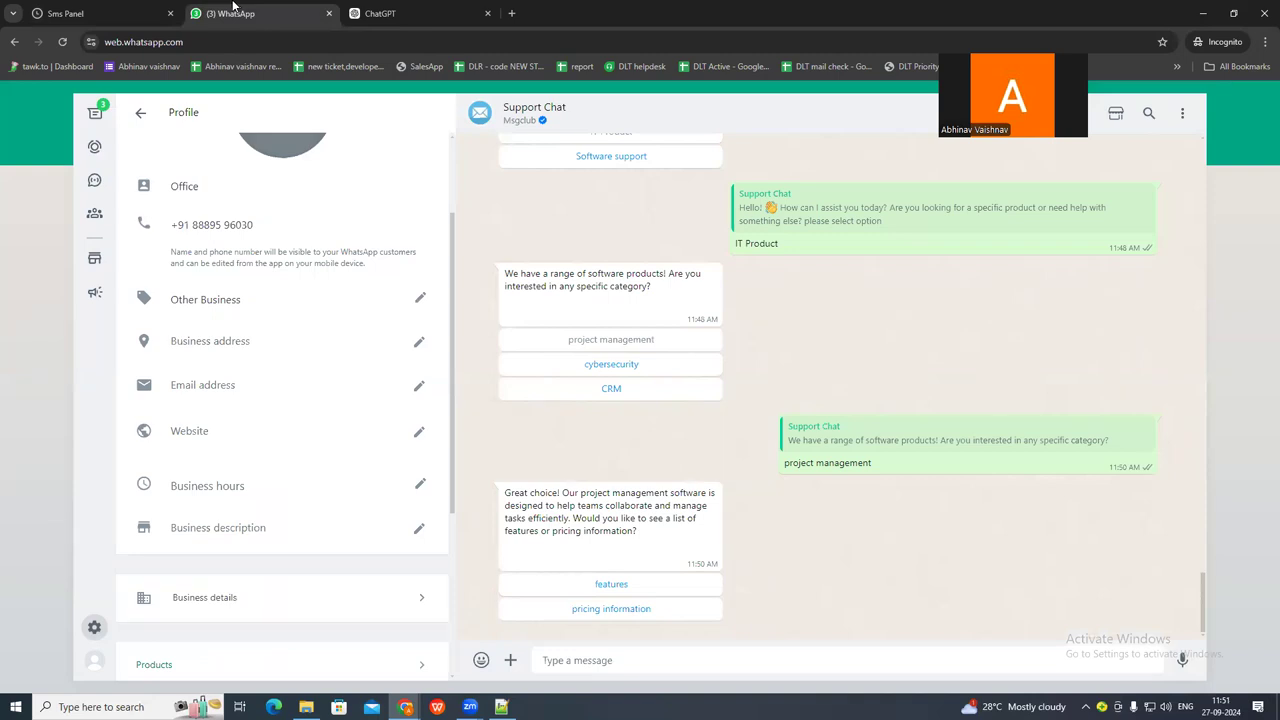
click(109, 9)
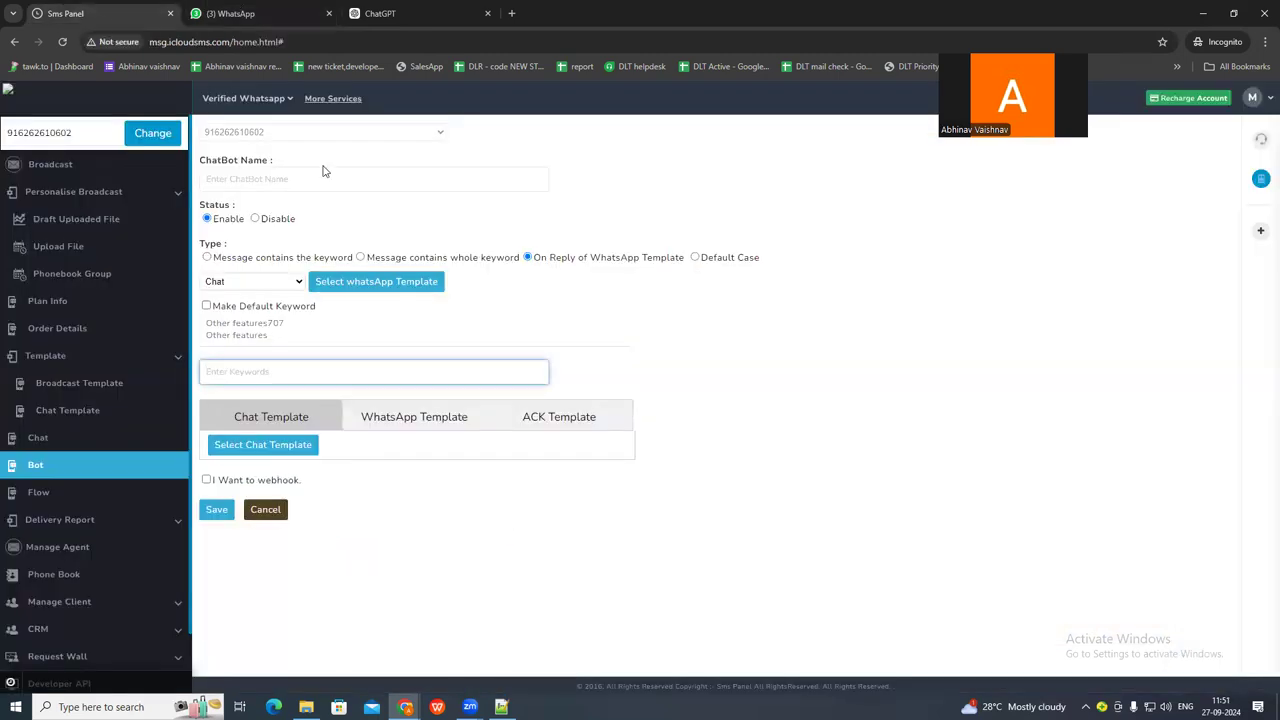
key(alt+Tab)
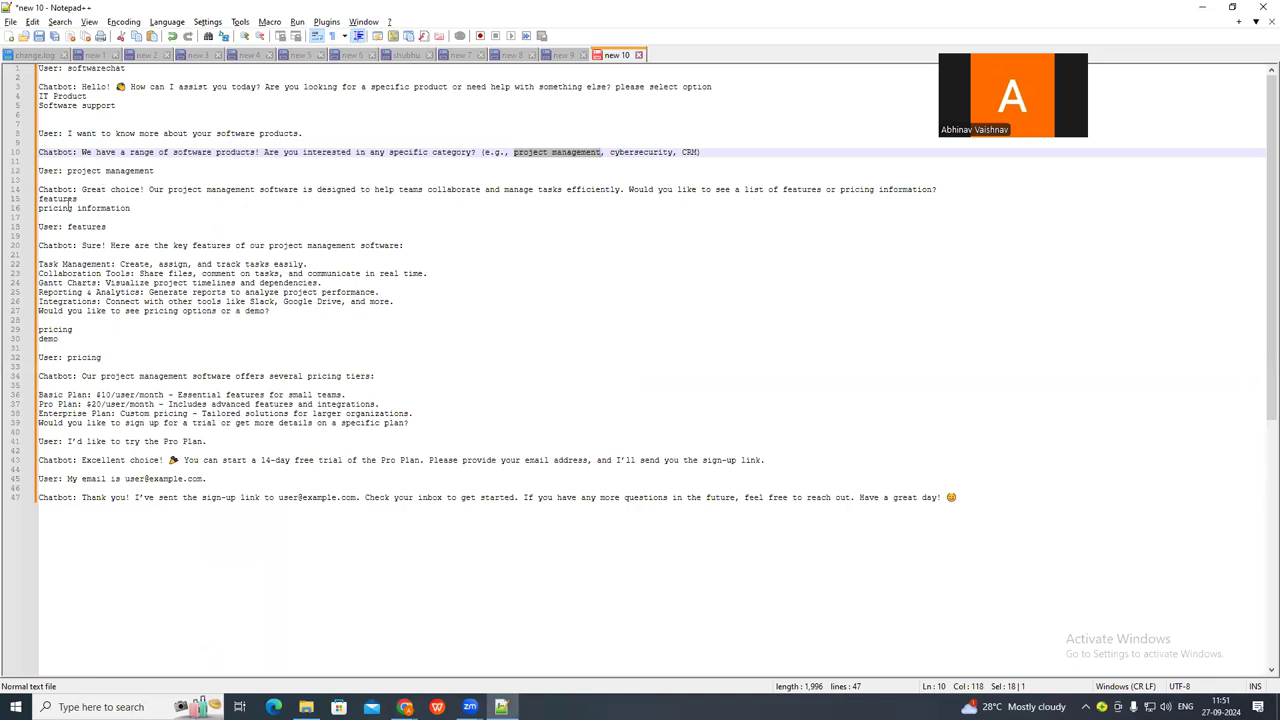
double_click(58, 199)
key(ctrl+c)
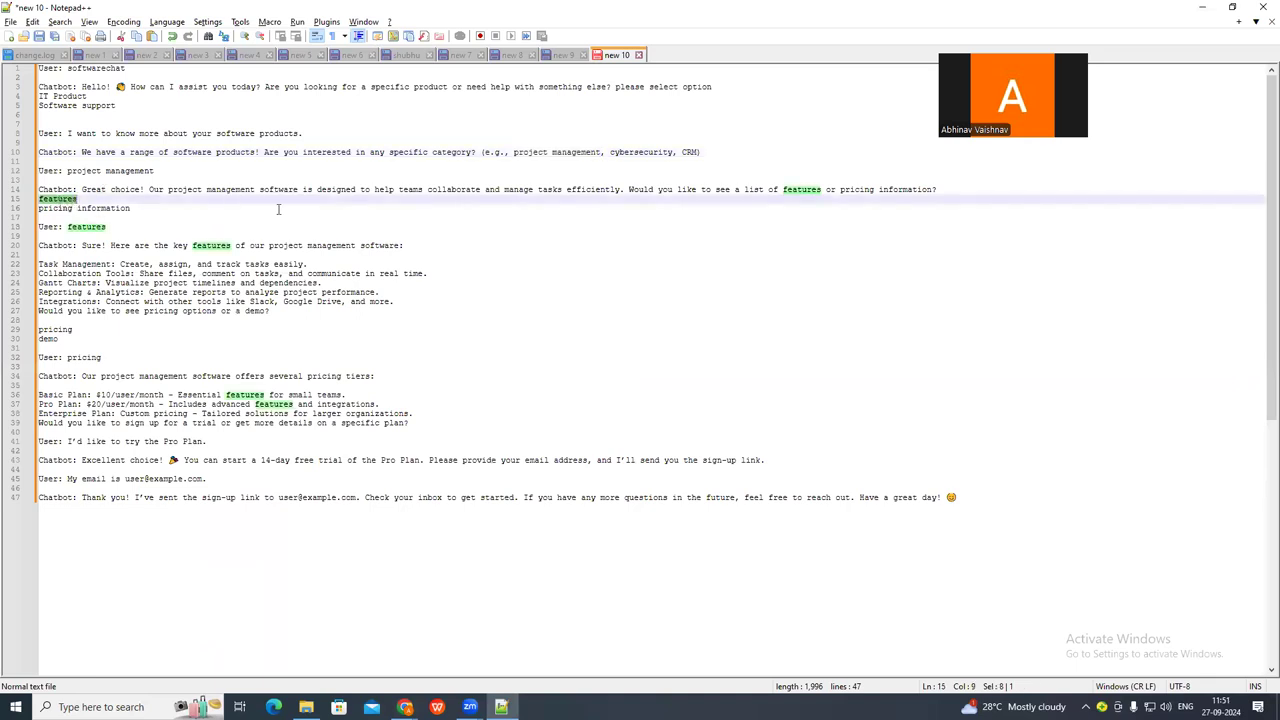
key(alt+Tab)
key(ctrl+v)
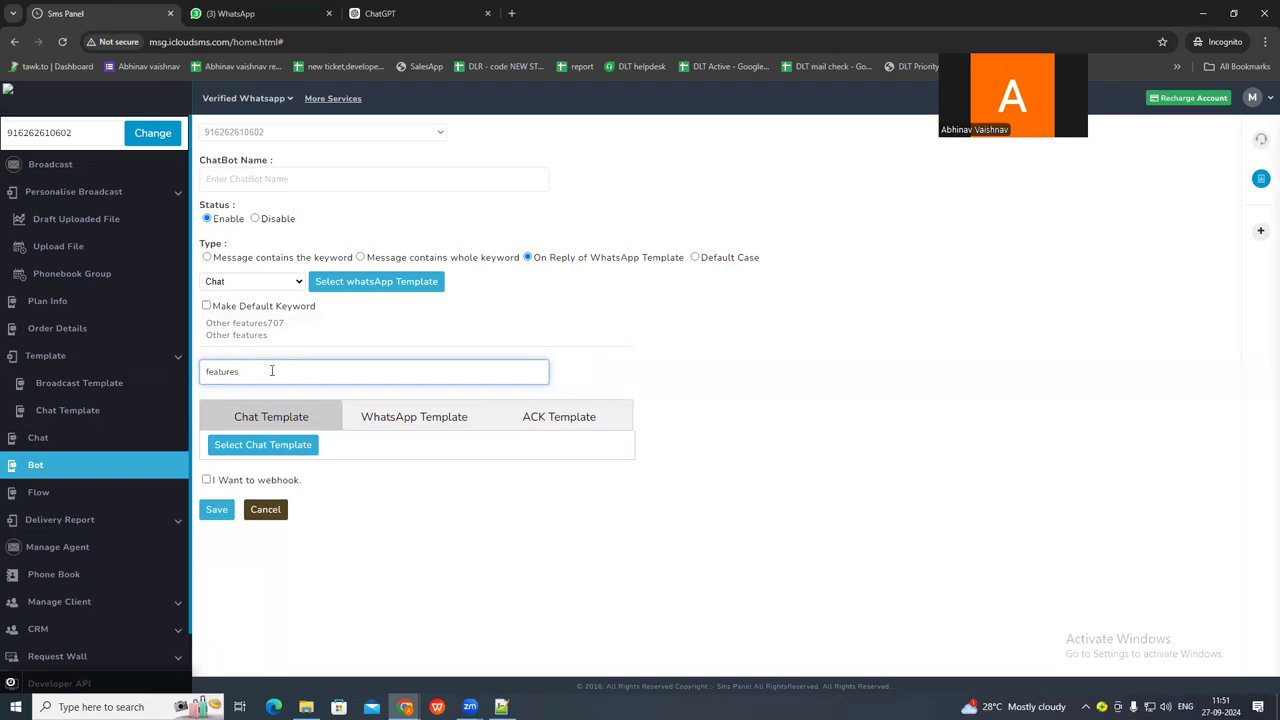
Attach the featureinfor chat template as the reply, name the chatbot features, and save it.
click(258, 445)
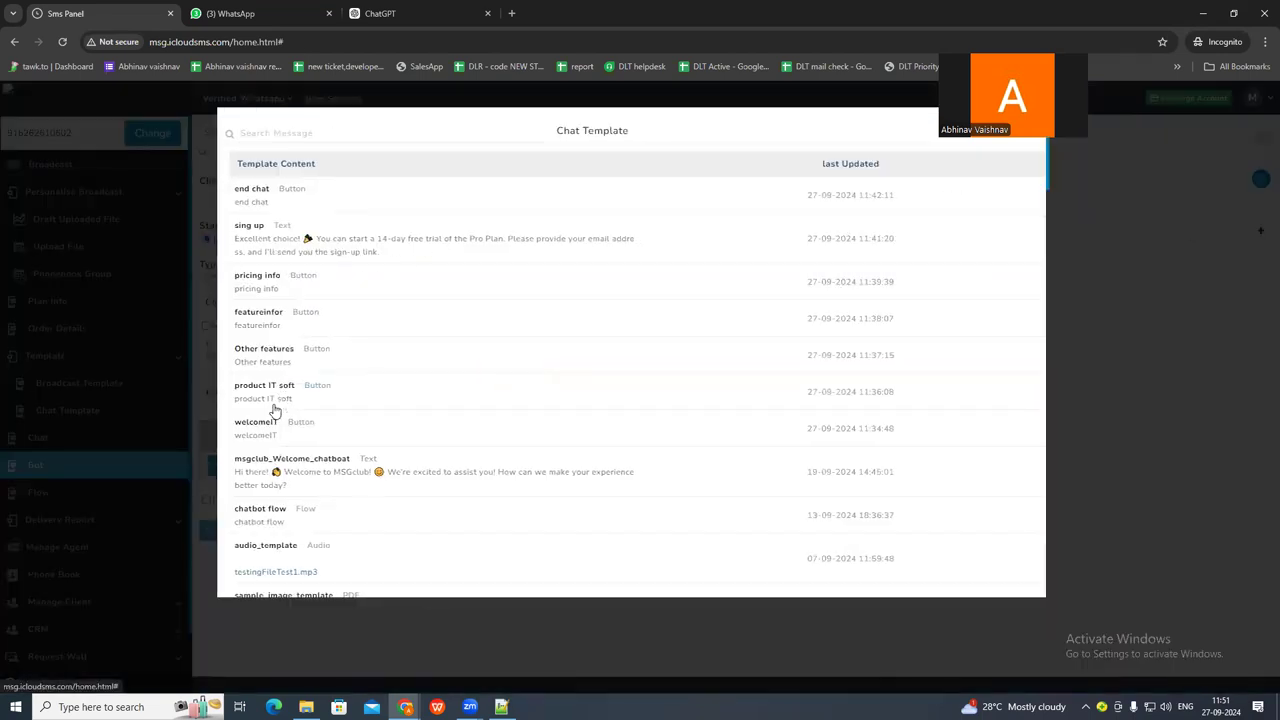
click(254, 313)
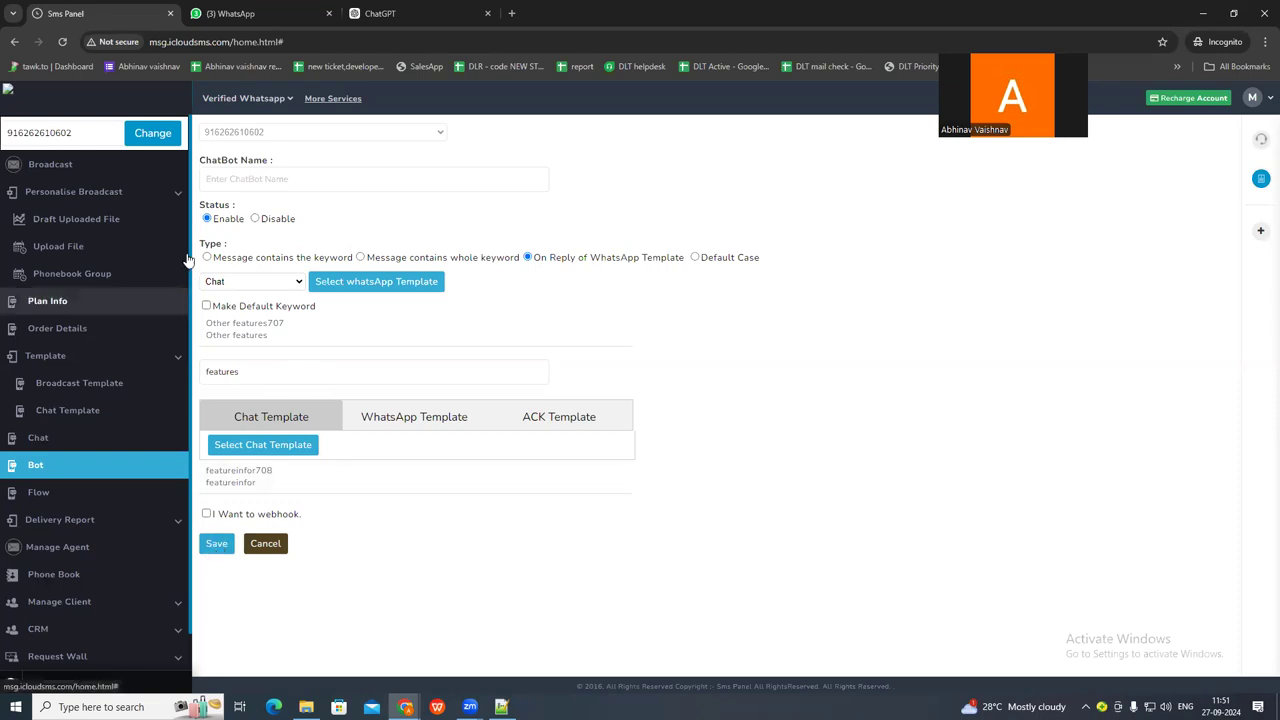
click(246, 180)
key(ctrl+v)
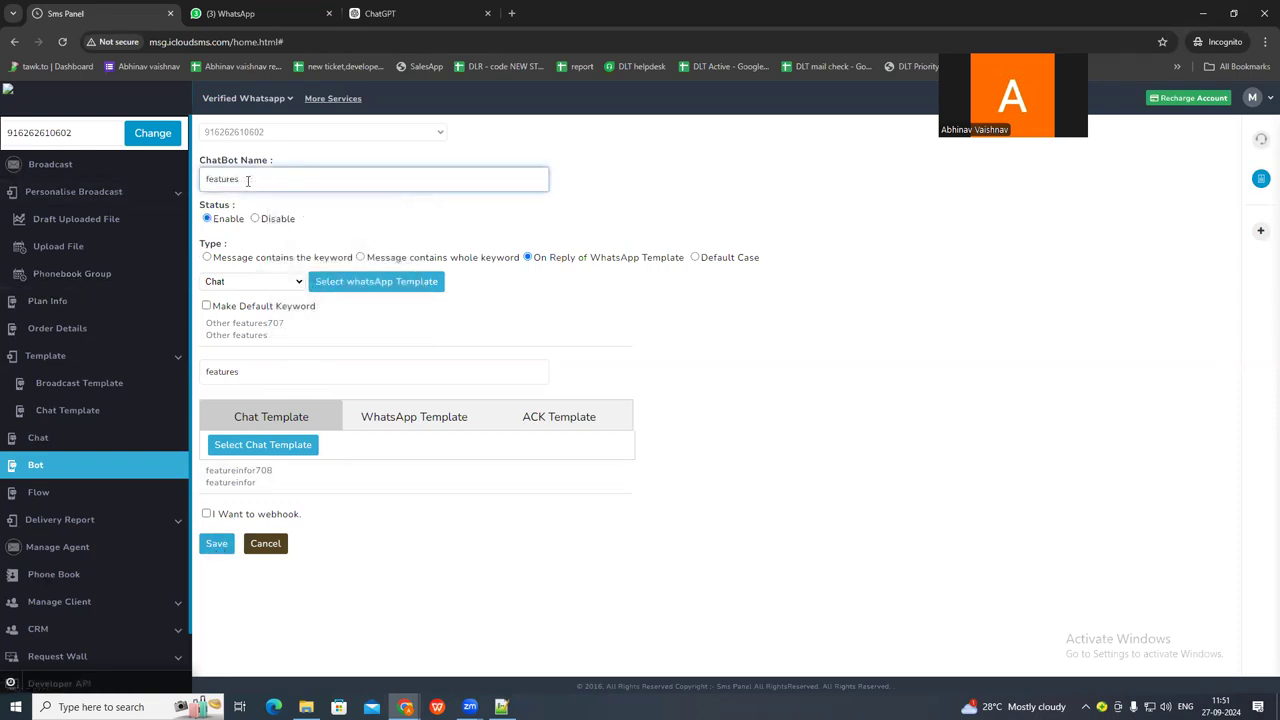
click(216, 544)
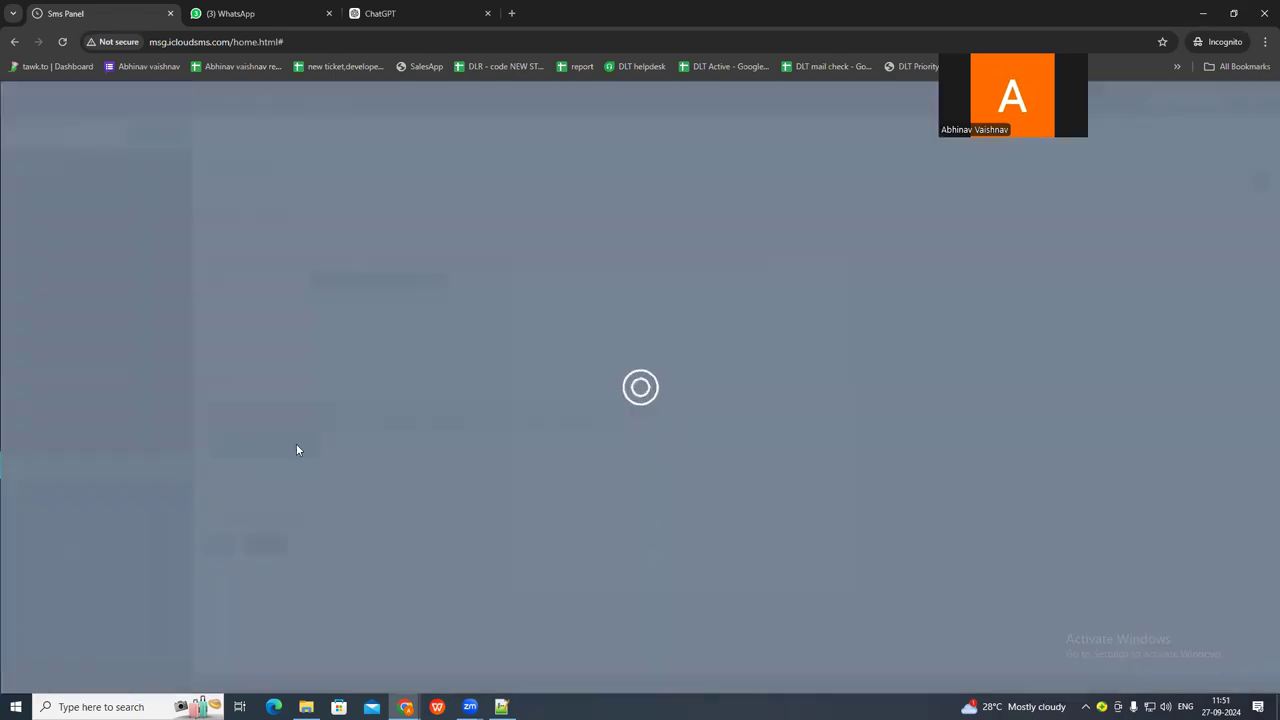
Test the features chatbot by choosing the features option in the WhatsApp support chat and review the reply text.
click(250, 13)
click(595, 588)
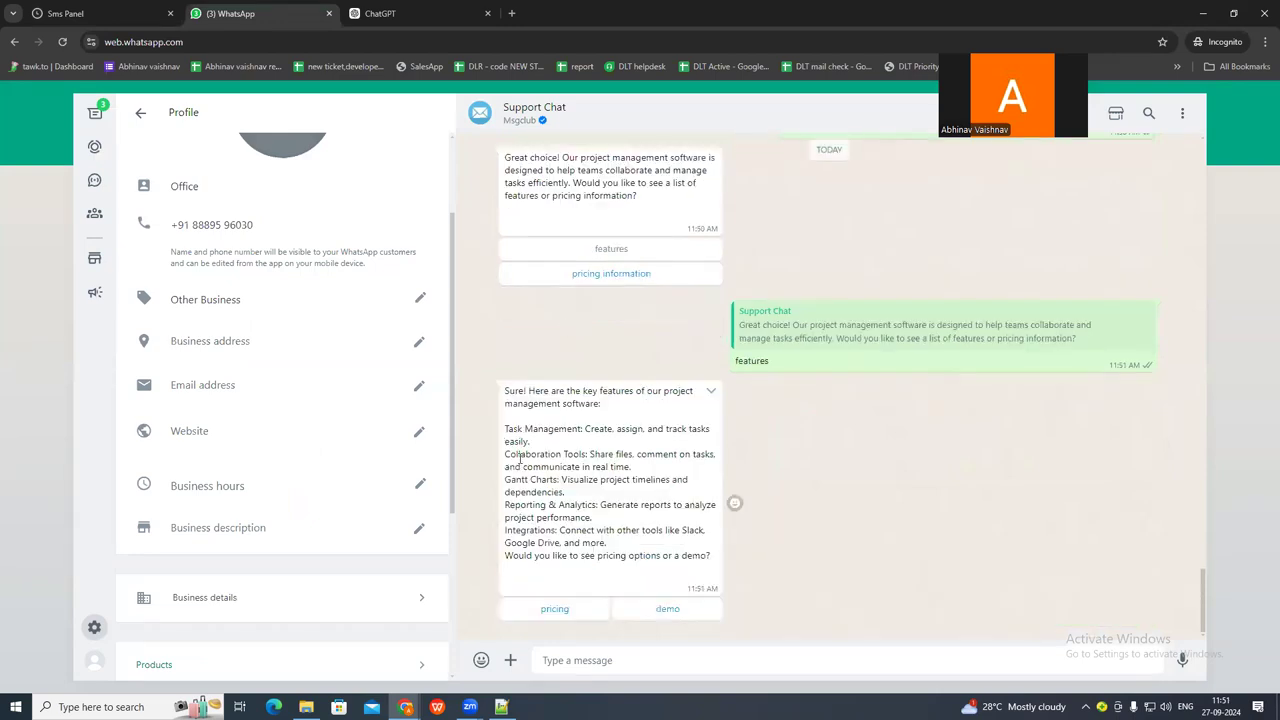
drag(505, 398, 588, 518)
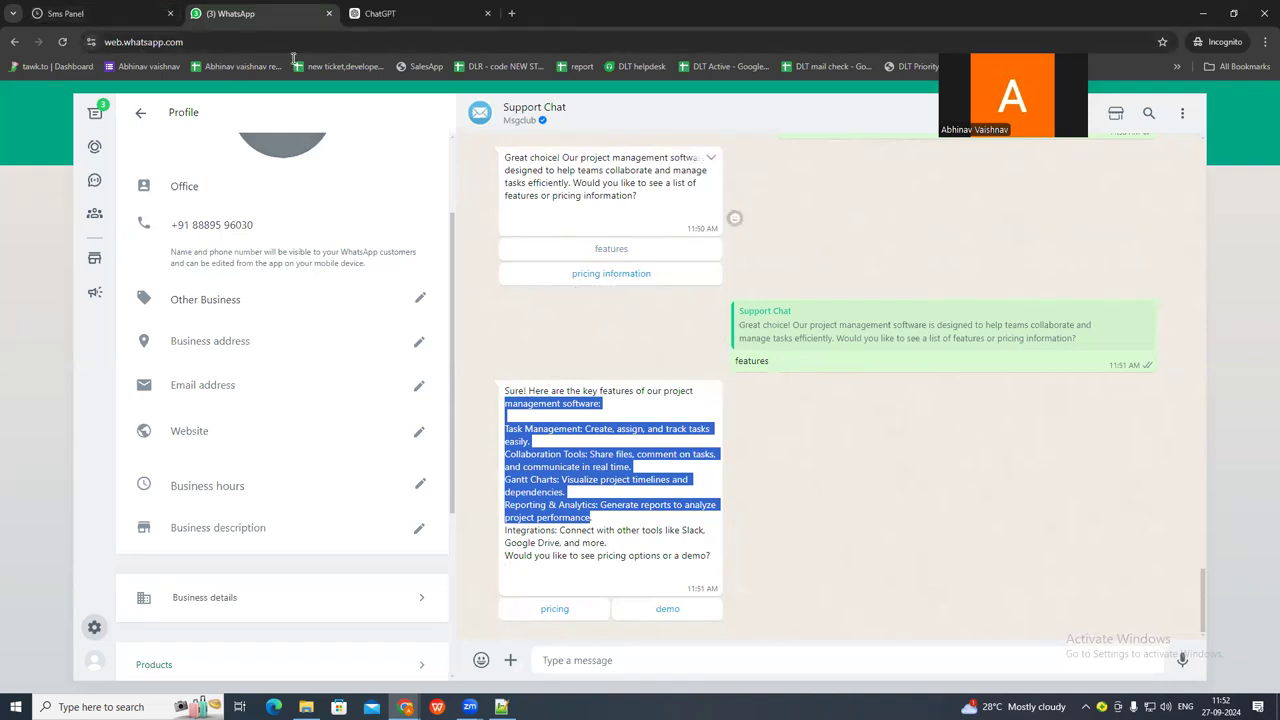
Back in the Sms Panel, create another On Reply of WhatsApp Template chatbot triggered by the Other features chat template.
click(75, 16)
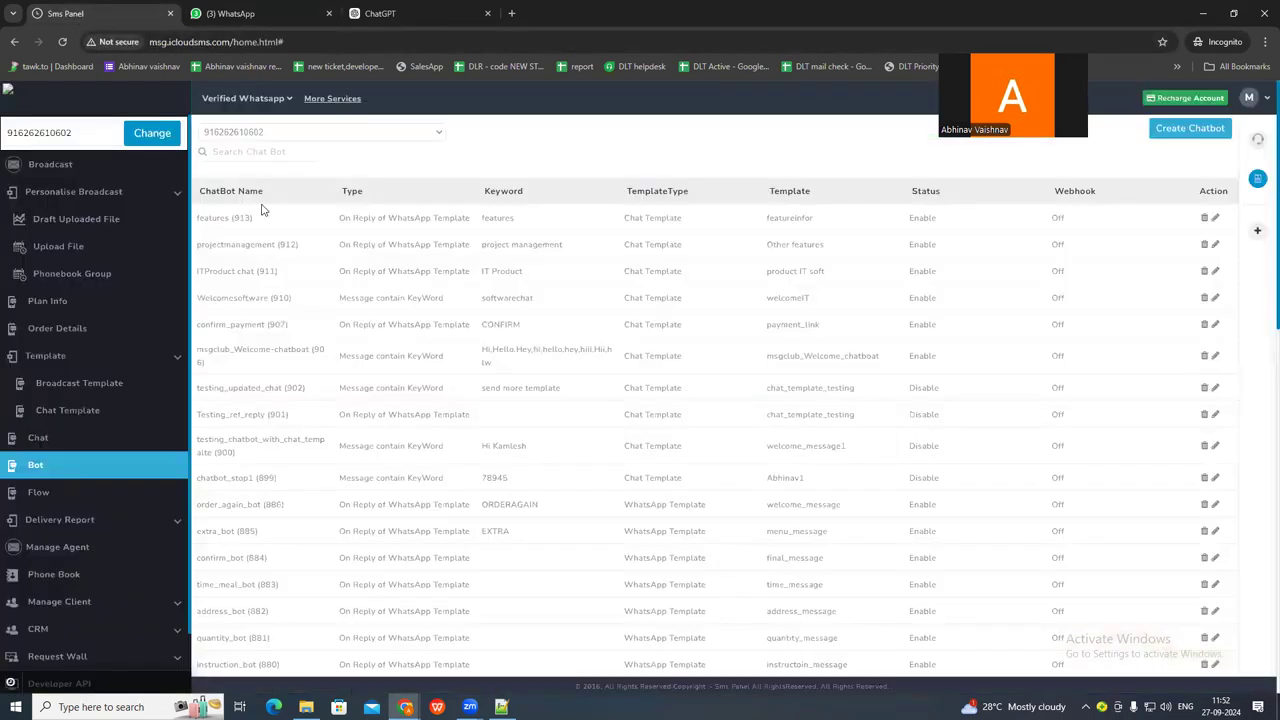
click(1183, 133)
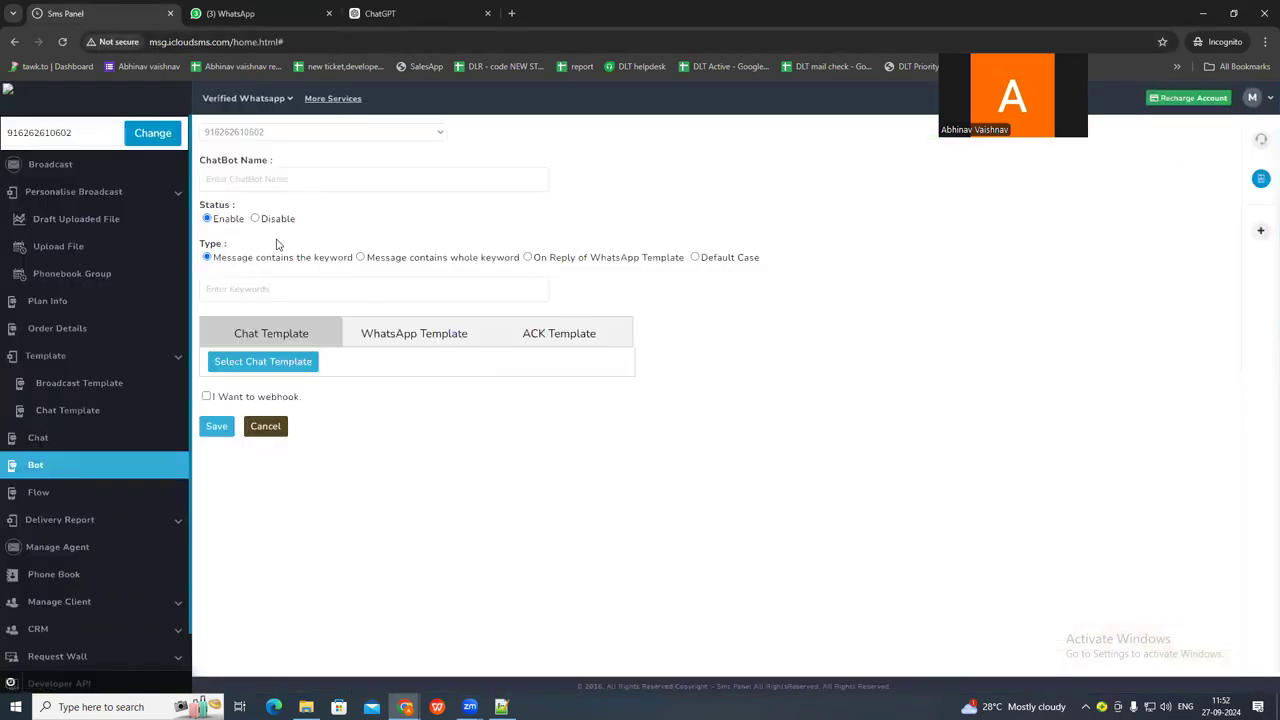
click(264, 181)
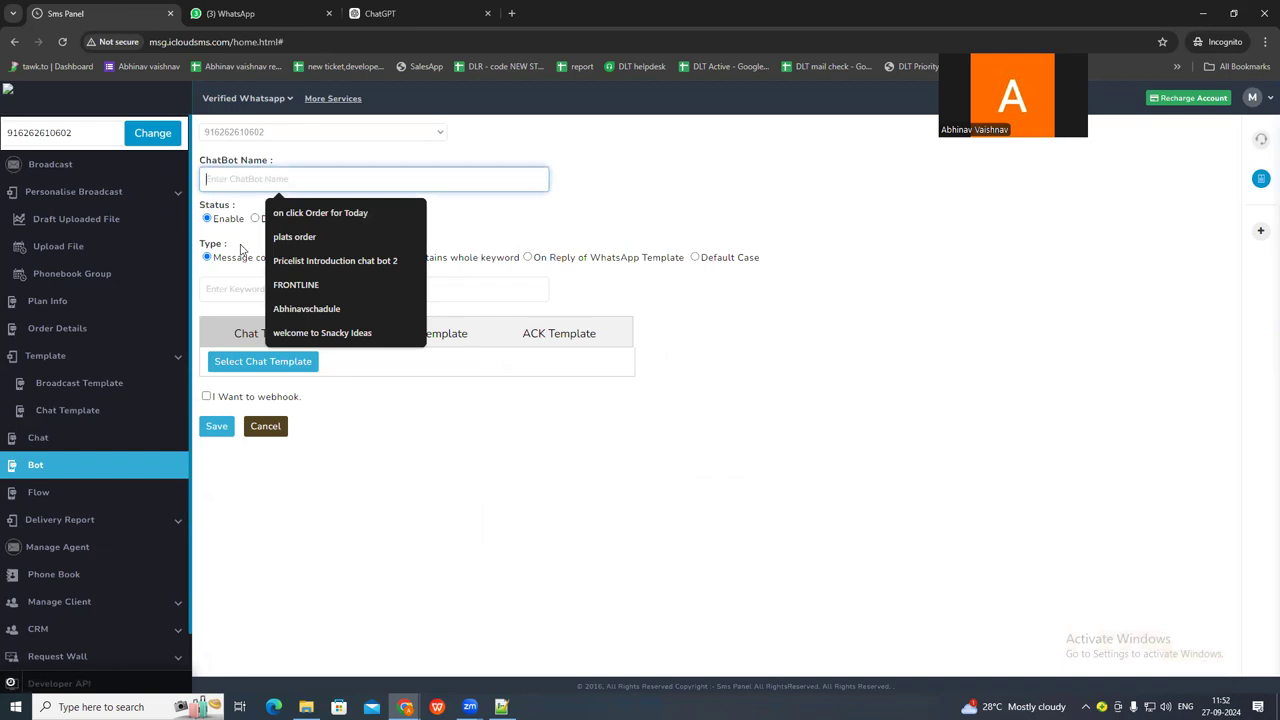
key(Escape)
click(527, 257)
click(241, 284)
click(231, 331)
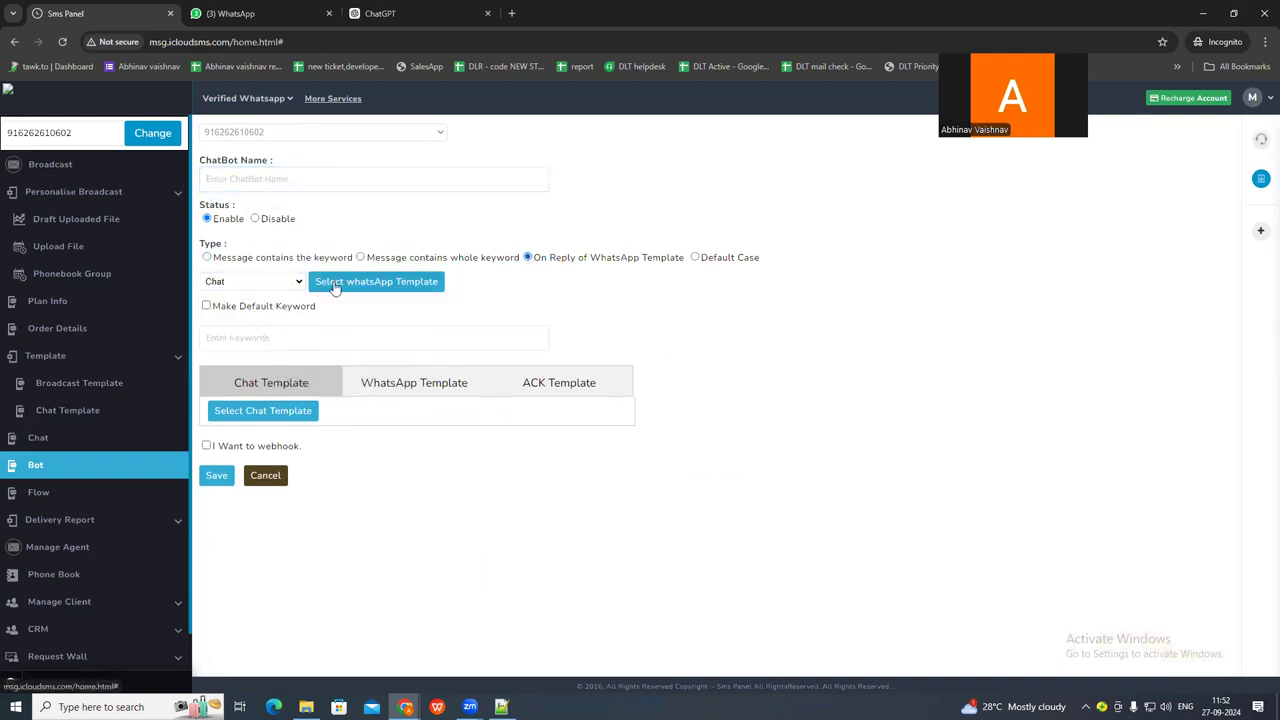
click(328, 283)
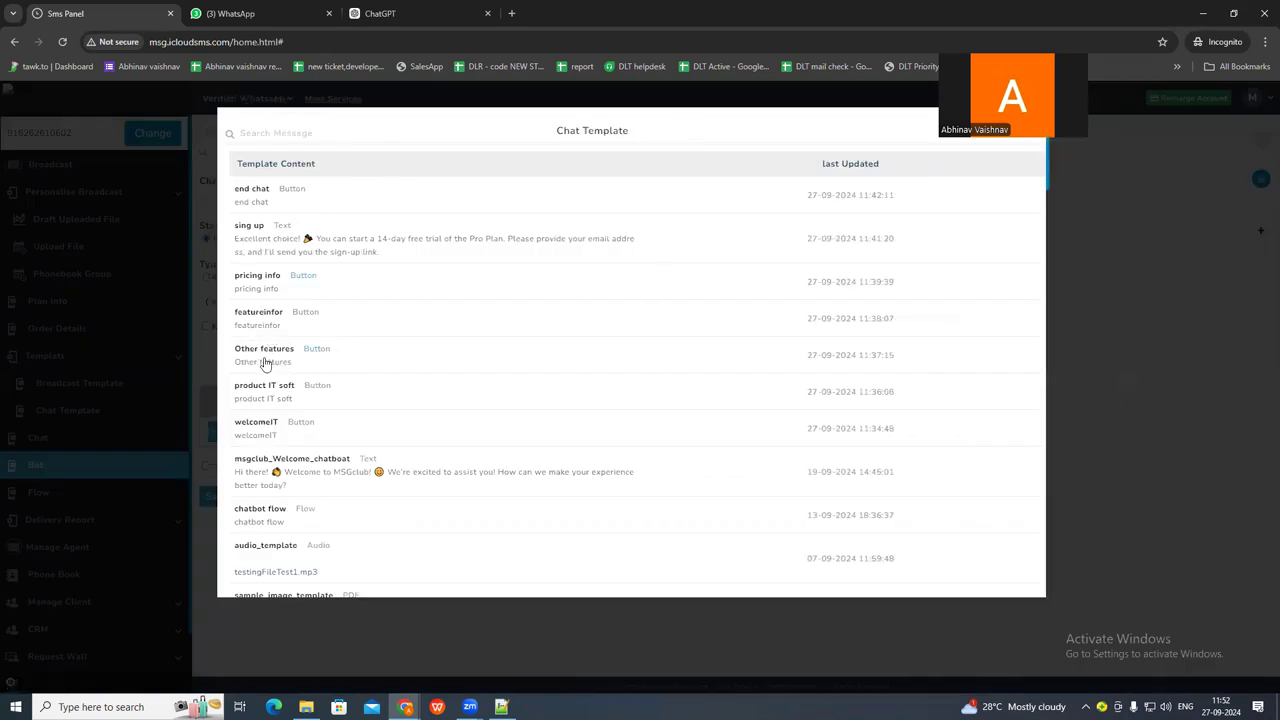
click(263, 349)
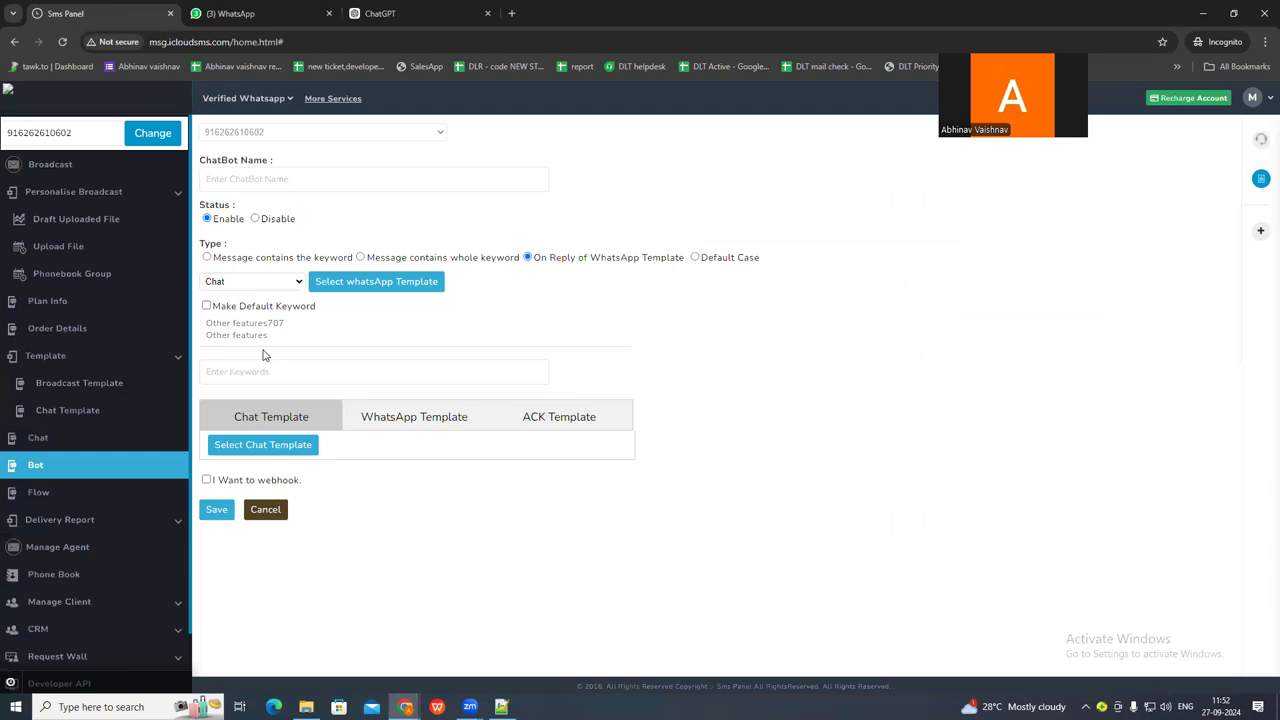
Copy pricing information from the Notepad++ conversation script and use it as both the chatbot's keyword and its name.
key(alt+Tab)
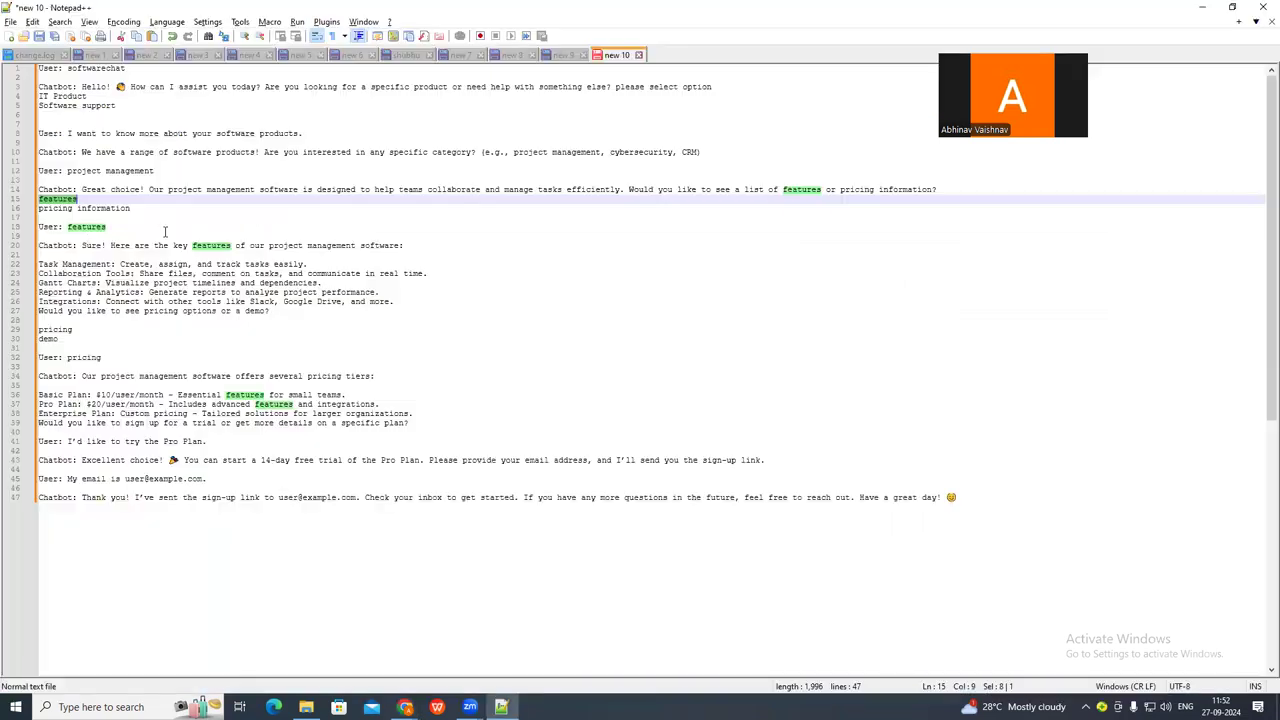
drag(40, 208, 133, 208)
key(ctrl+c)
key(alt+Tab)
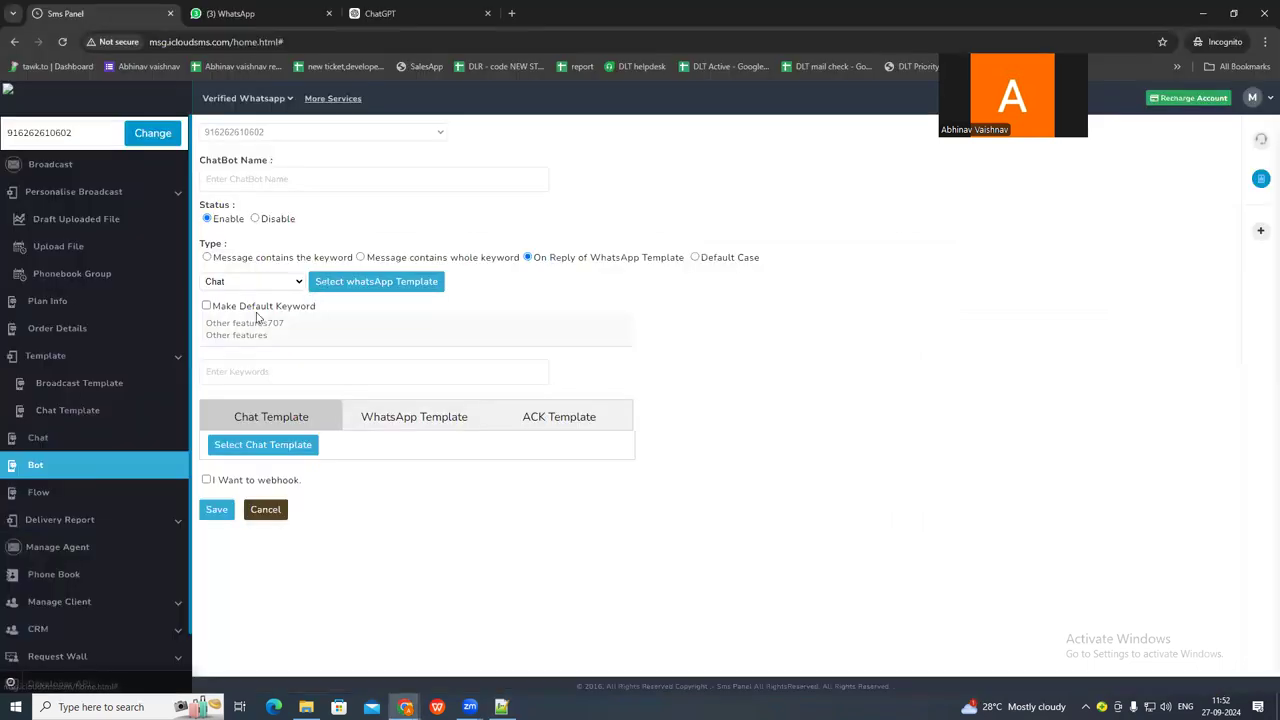
click(224, 373)
key(ctrl+v)
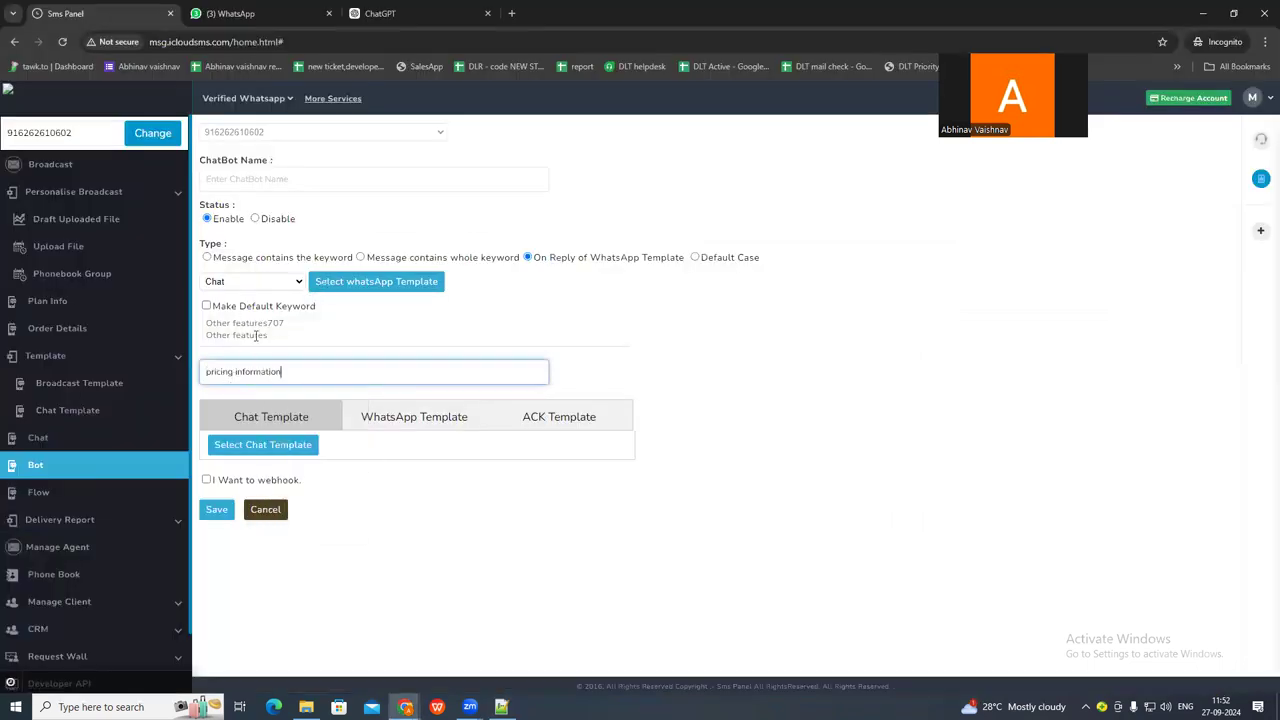
key(ctrl+v)
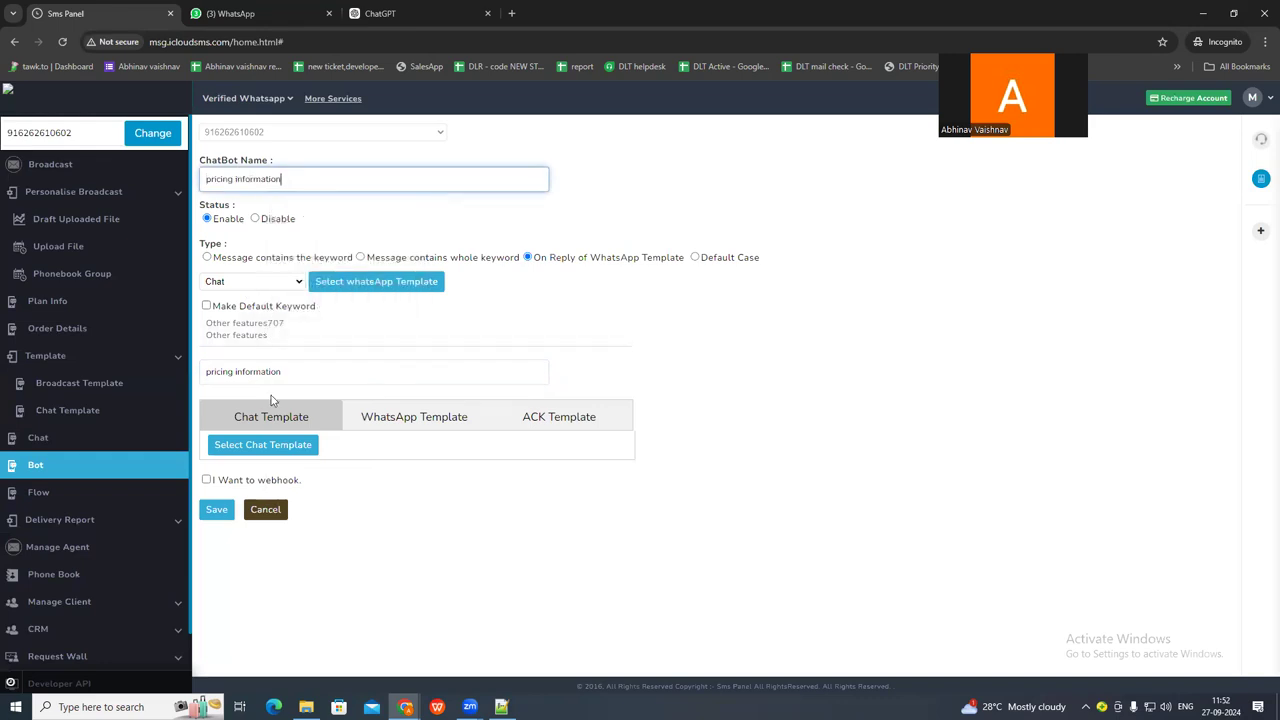
Attach the pricing info chat template as the reply and save the pricing information chatbot.
click(262, 445)
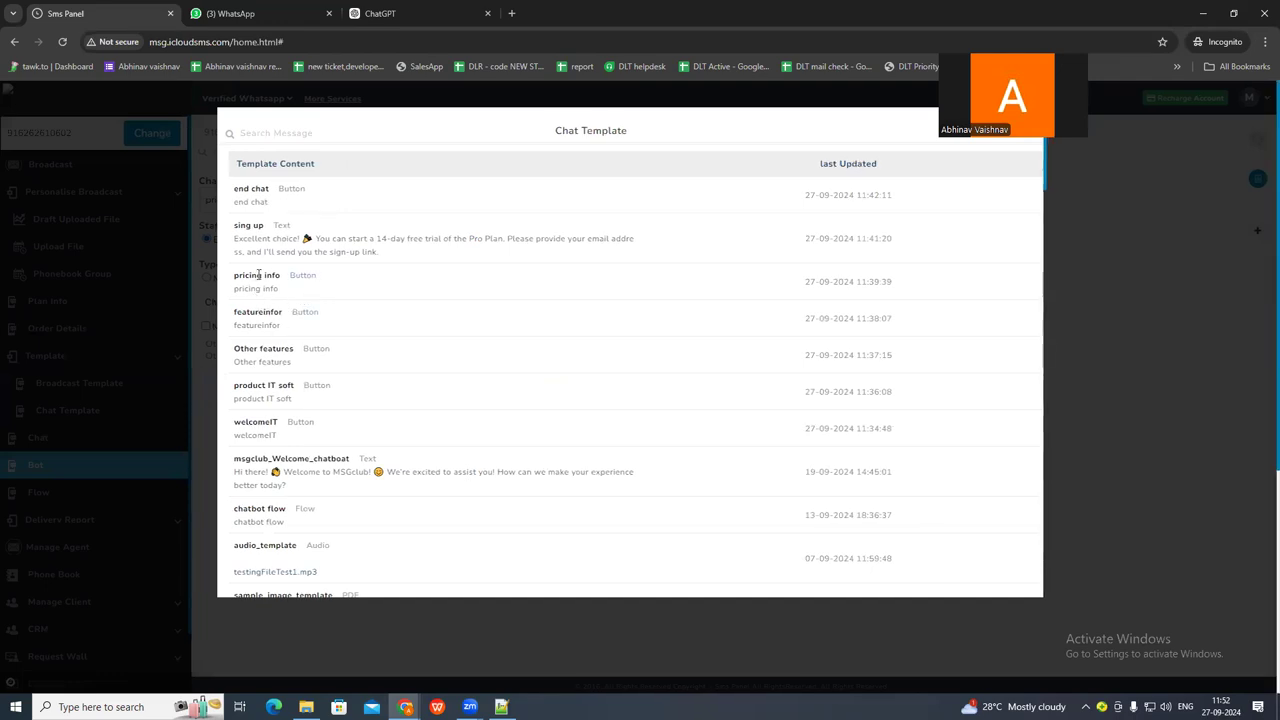
click(258, 283)
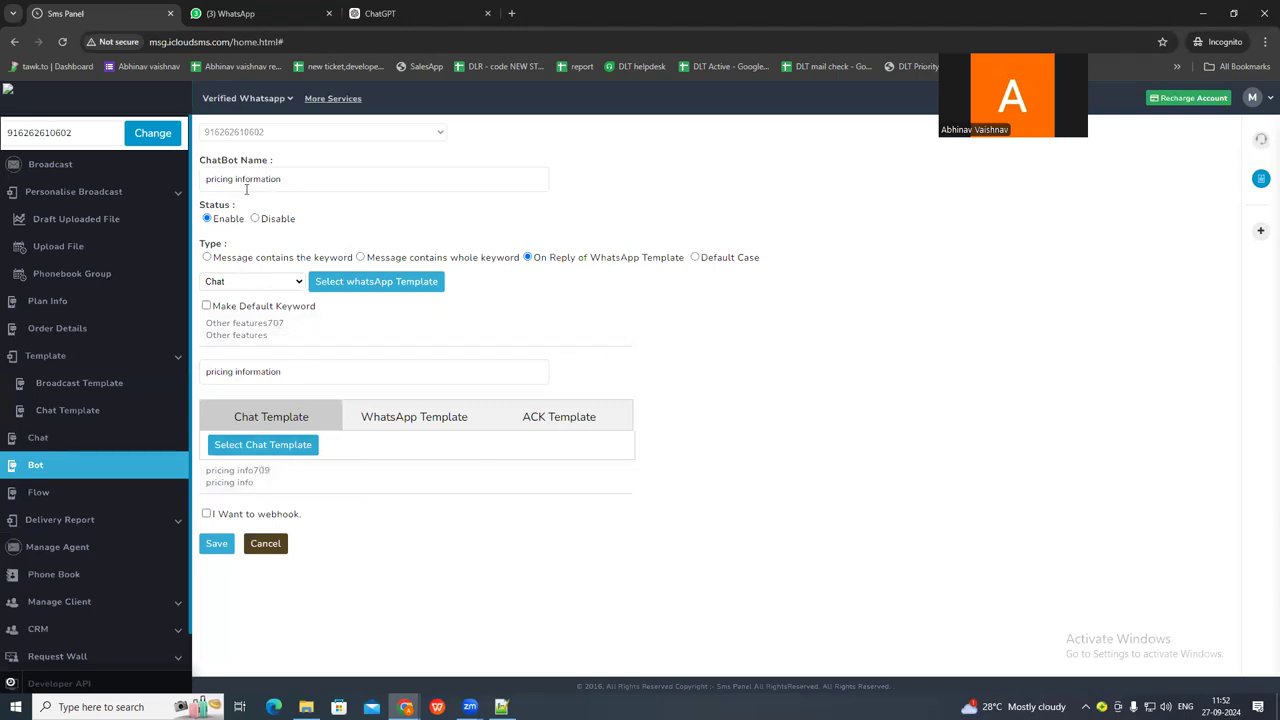
click(217, 548)
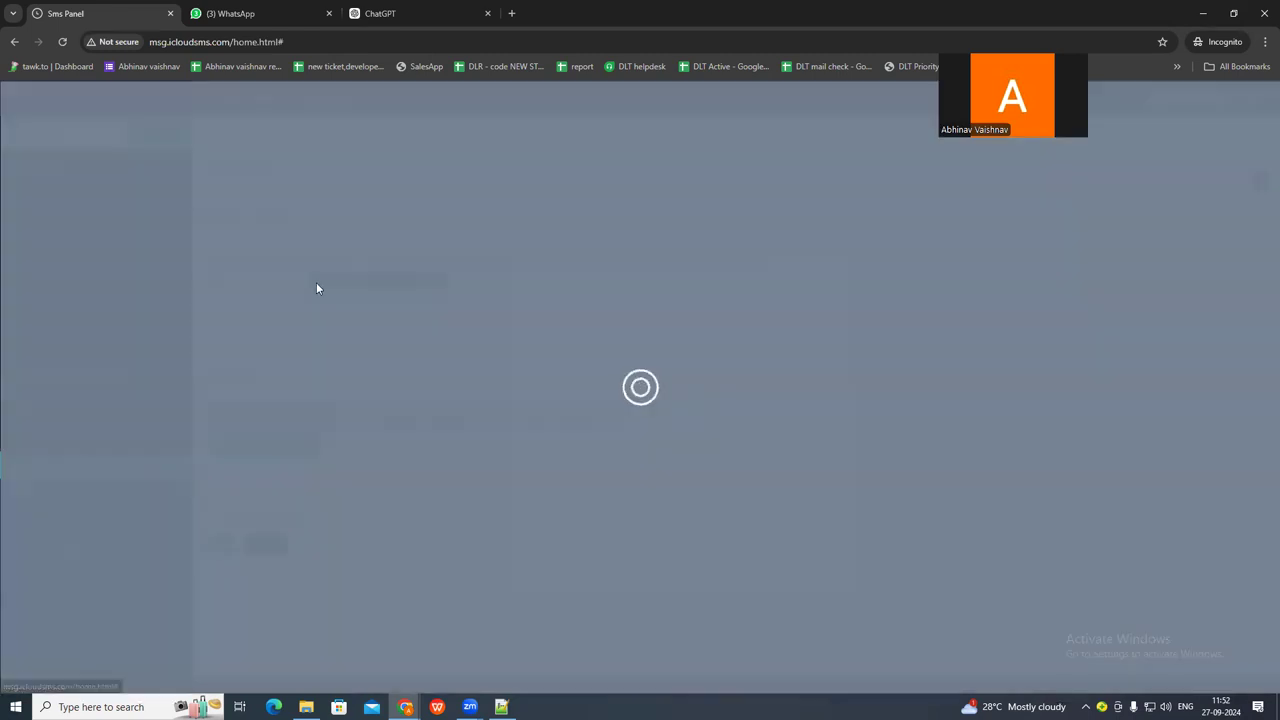
Test the pricing information chatbot by choosing that option in the WhatsApp support chat, and review the reply against the earlier messages.
click(230, 13)
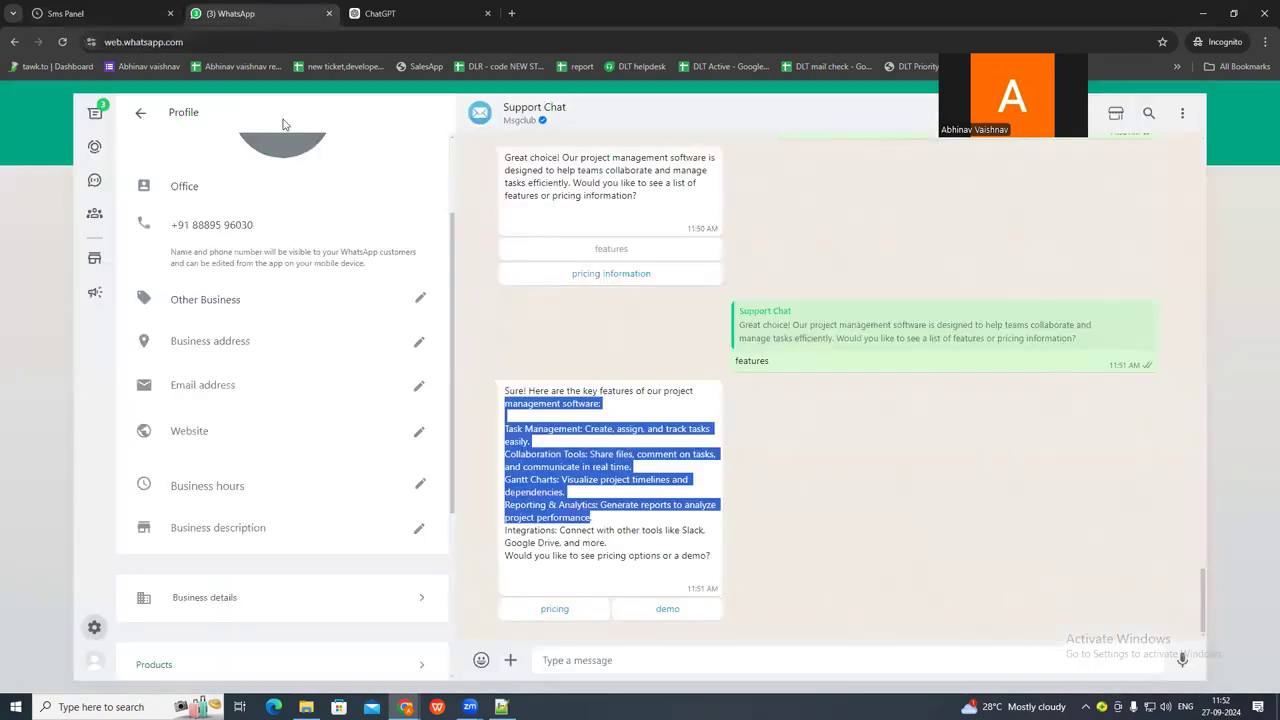
click(591, 275)
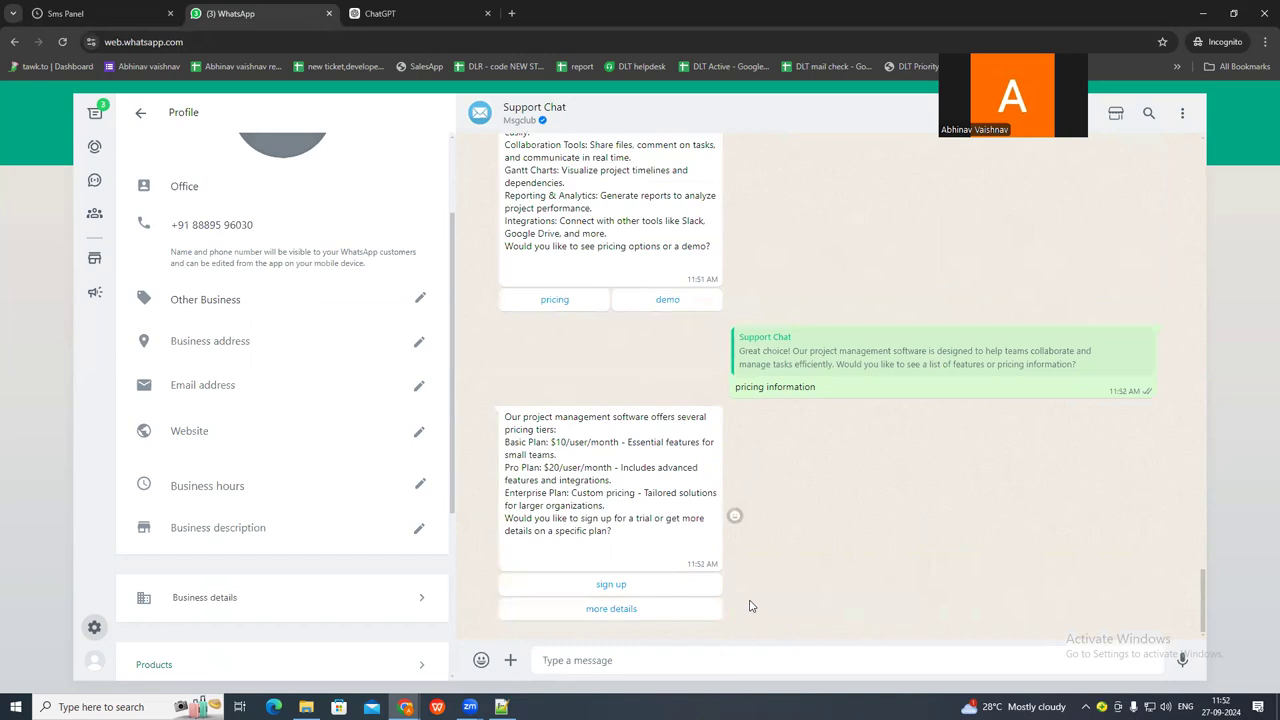
drag(528, 419, 643, 537)
click(643, 537)
scroll(600, 309, up, 2)
scroll(613, 219, up, 1)
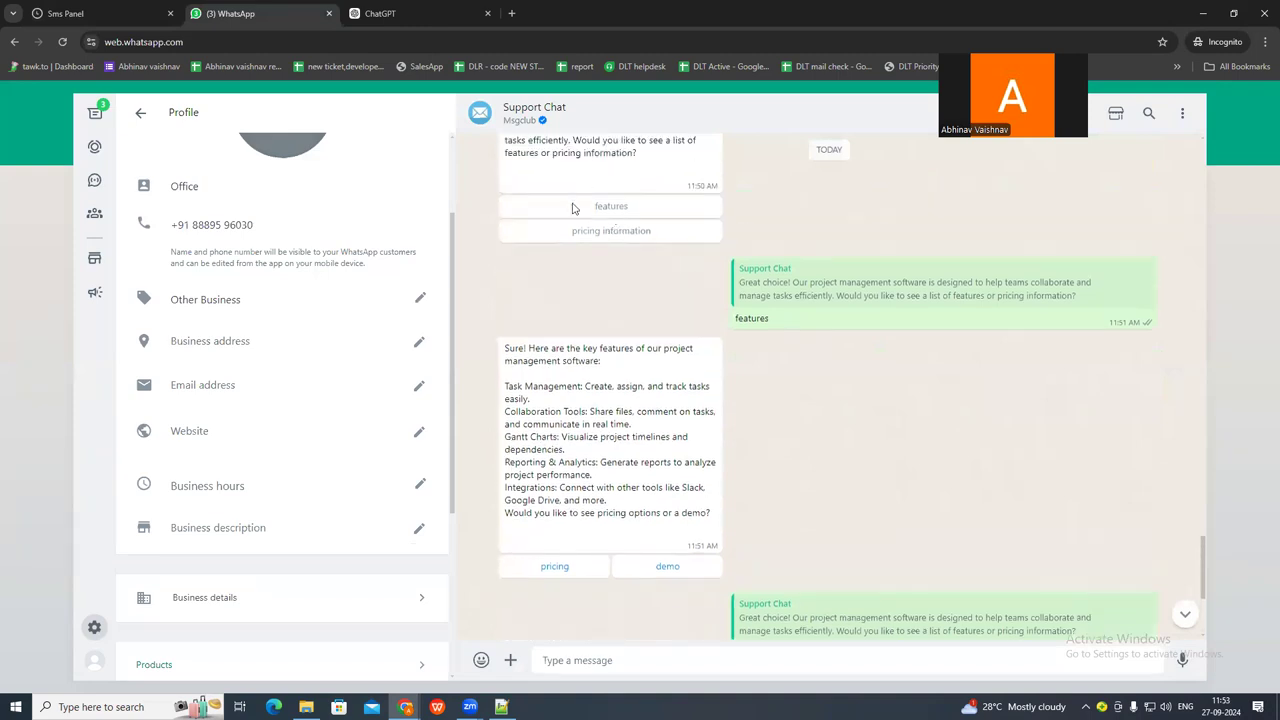
scroll(717, 400, down, 4)
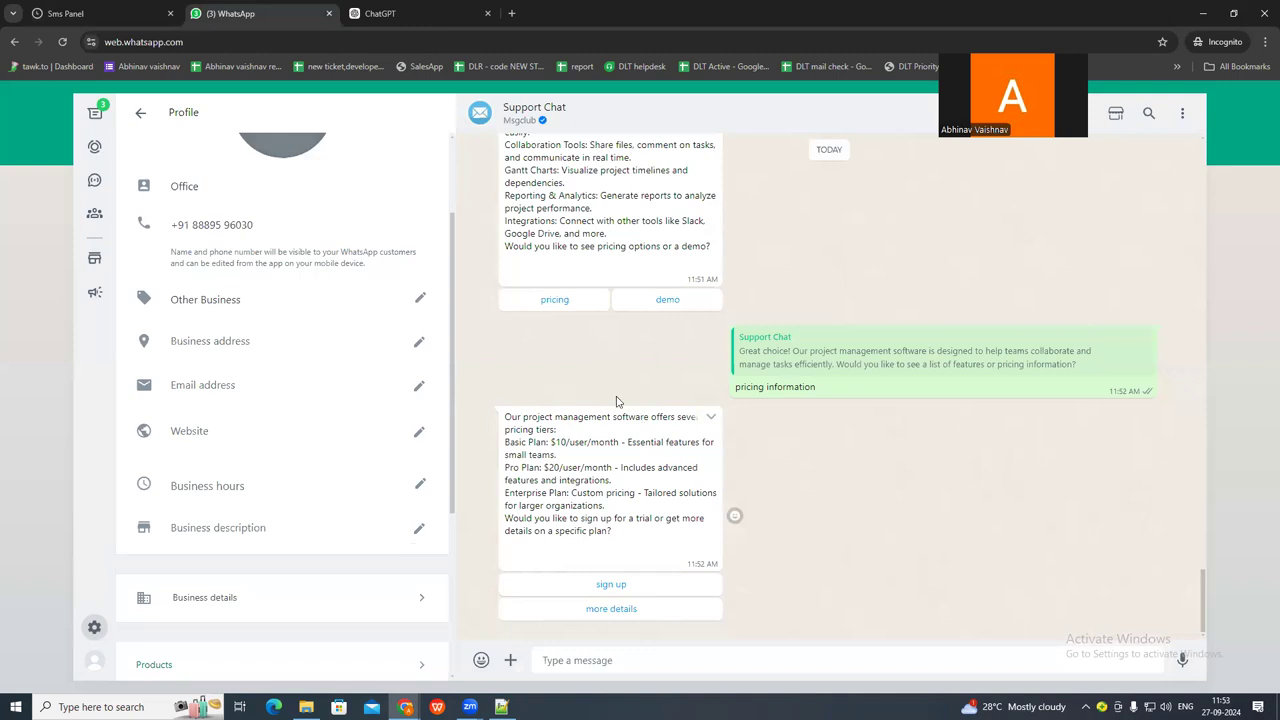
Review the features message and its options in the WhatsApp support chat, and start a new chatbot in the Sms Panel.
scroll(608, 400, up, 3)
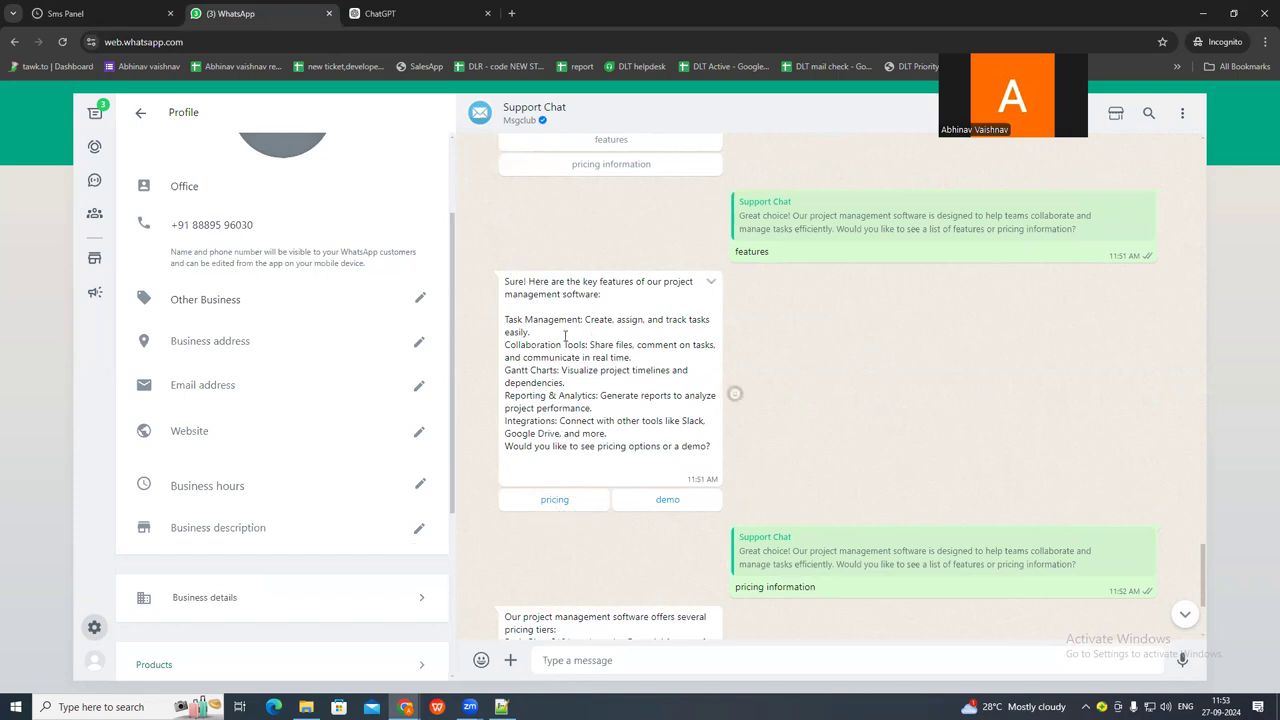
drag(511, 285, 713, 445)
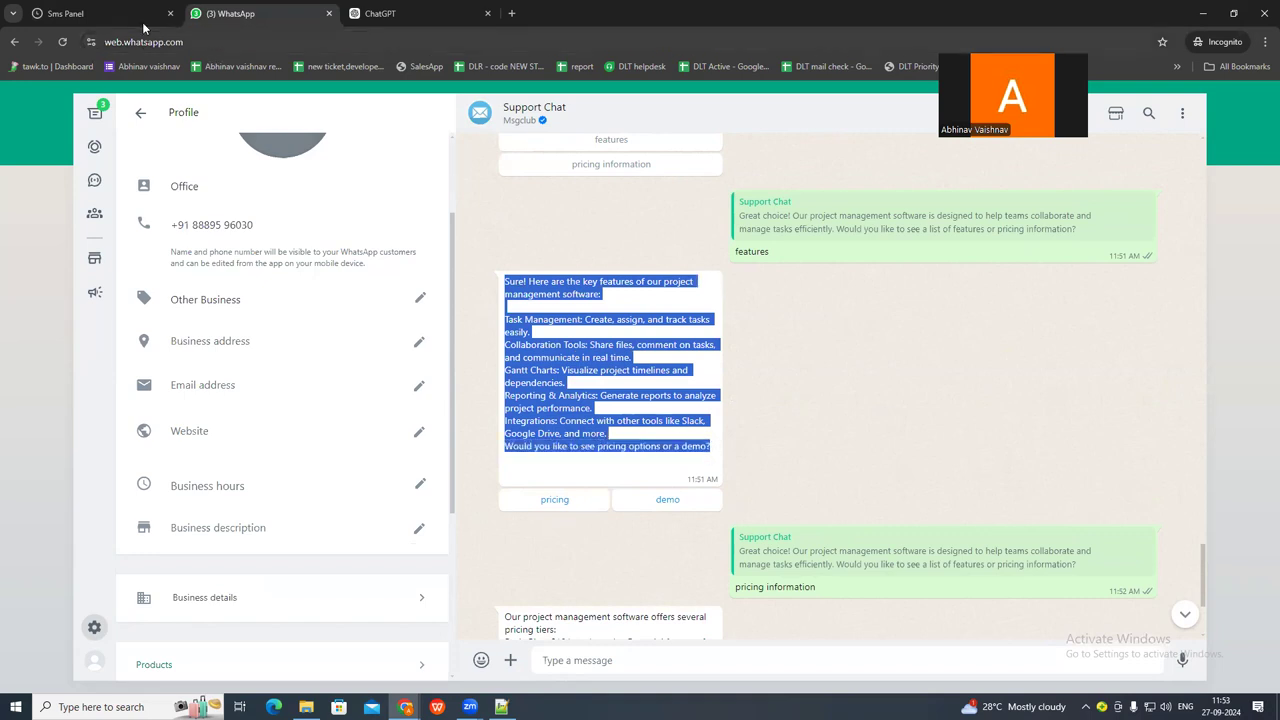
mouse_move(116, 7)
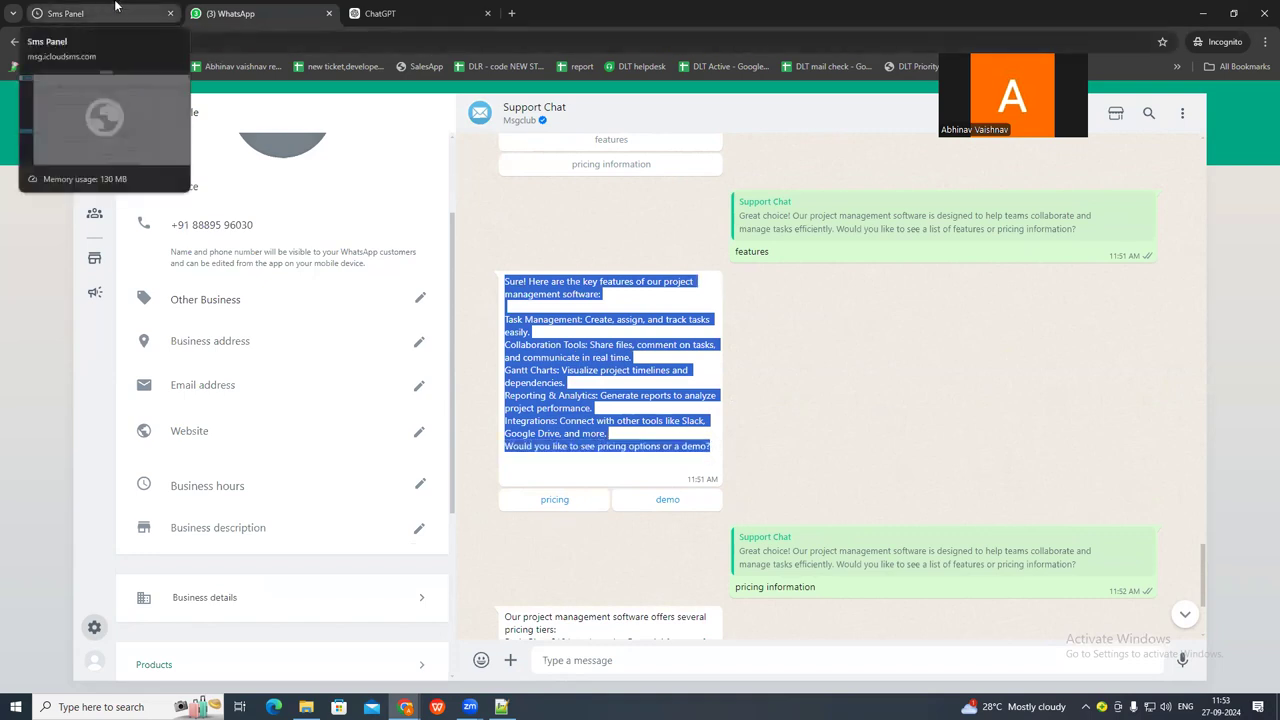
click(119, 9)
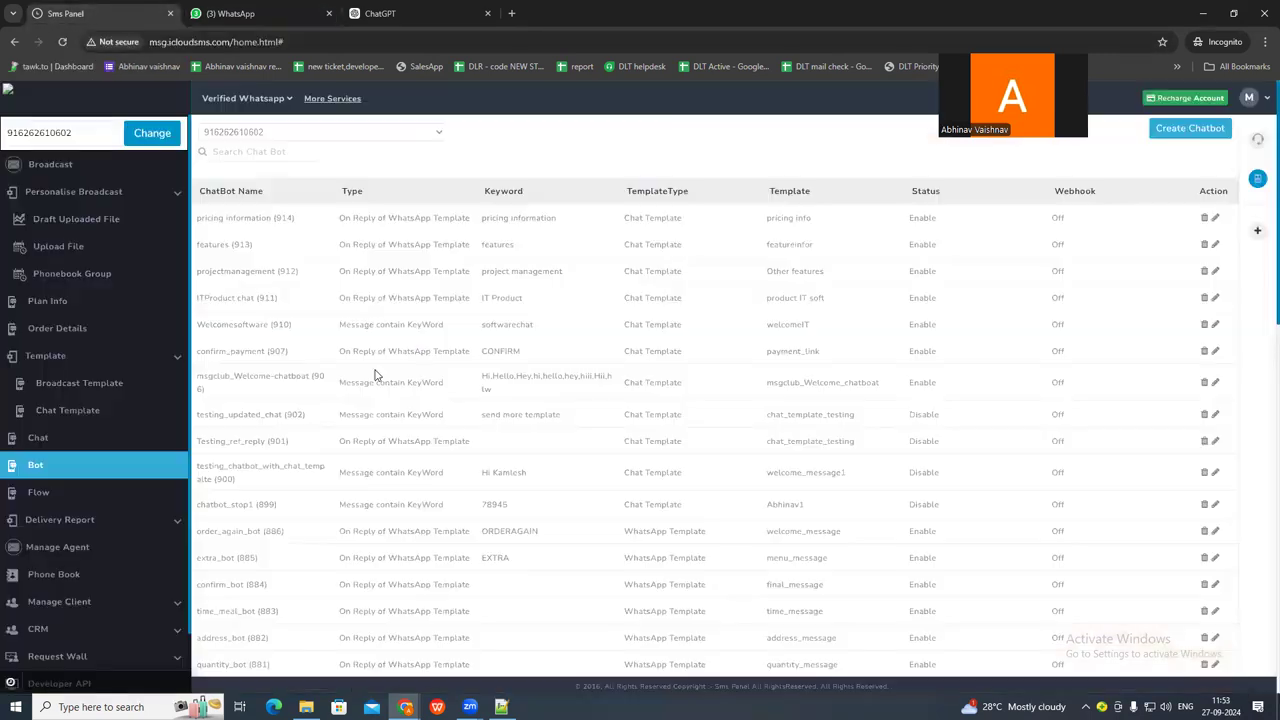
click(1172, 135)
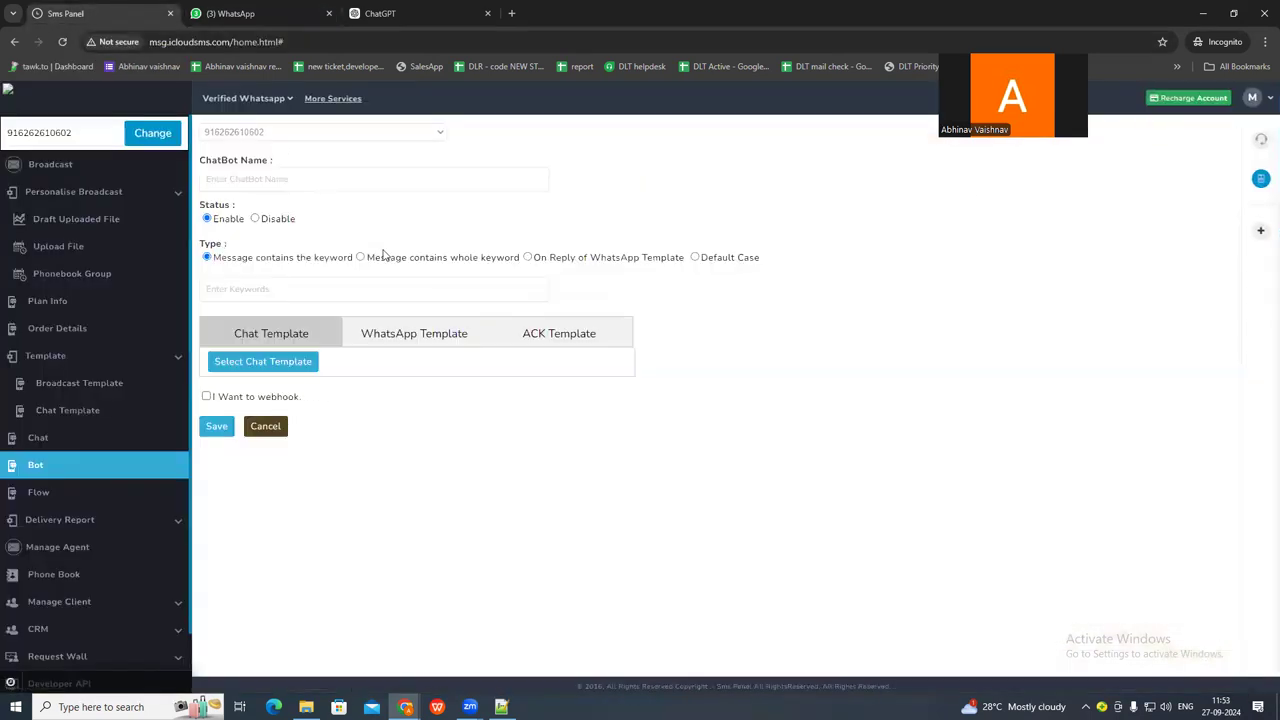
click(257, 14)
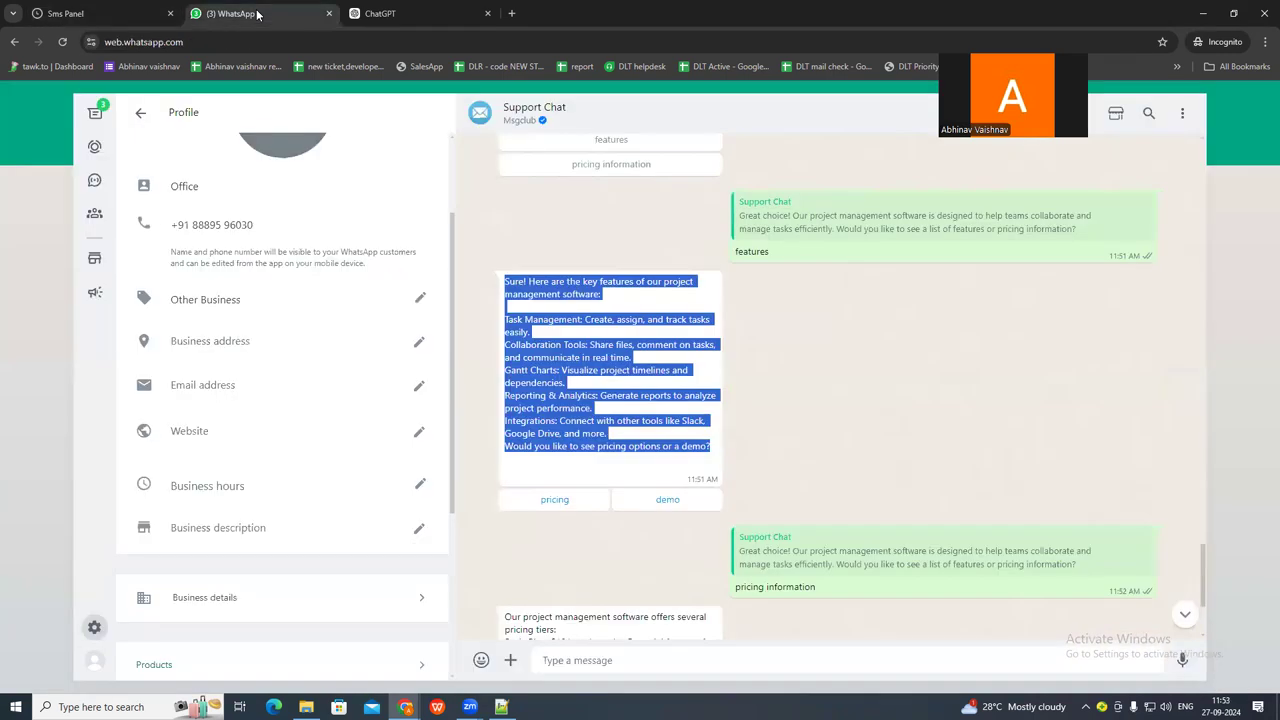
click(111, 11)
click(240, 184)
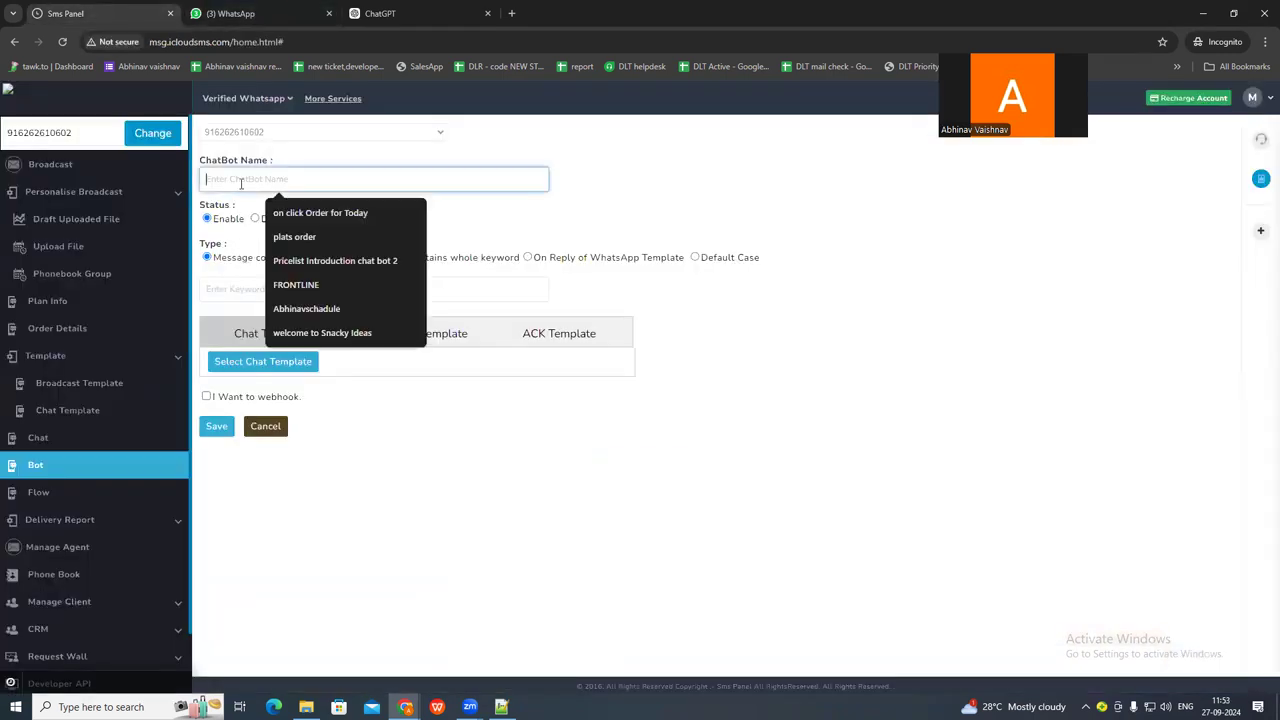
click(536, 227)
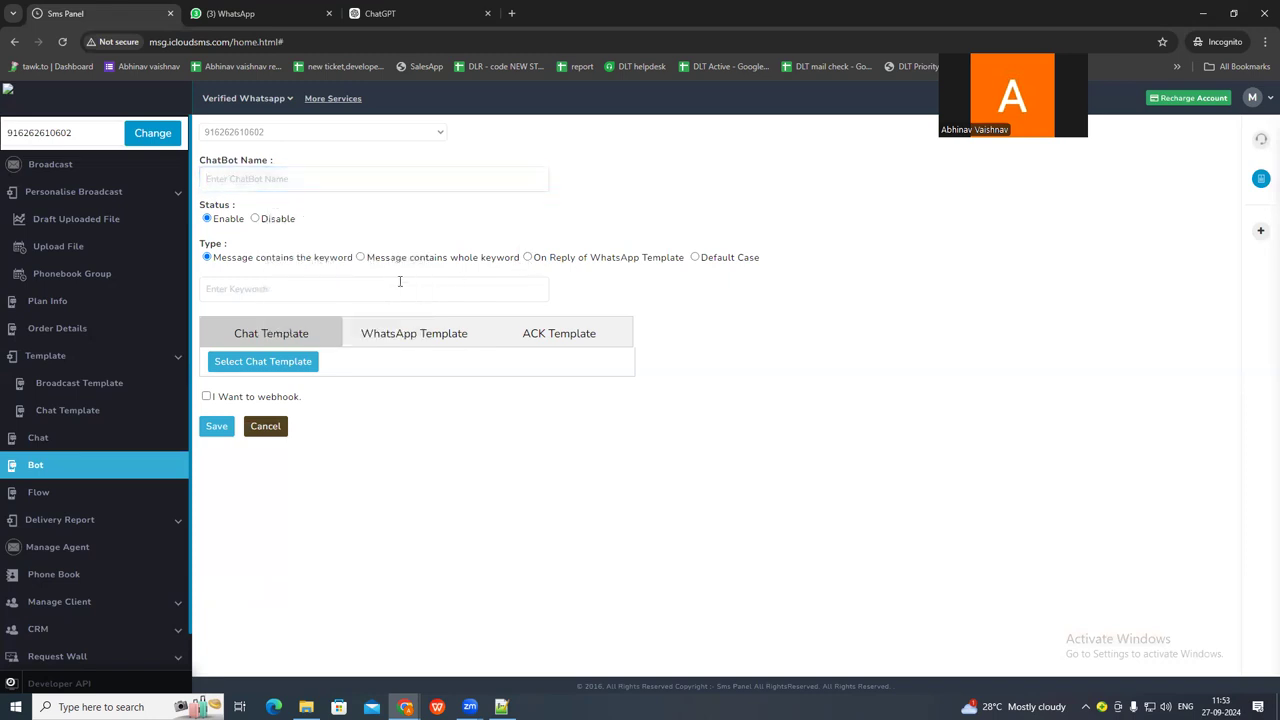
Set the chatbot type to On Reply of WhatsApp Template, triggered by the featureinfor chat template.
click(528, 257)
click(250, 281)
click(225, 331)
click(360, 287)
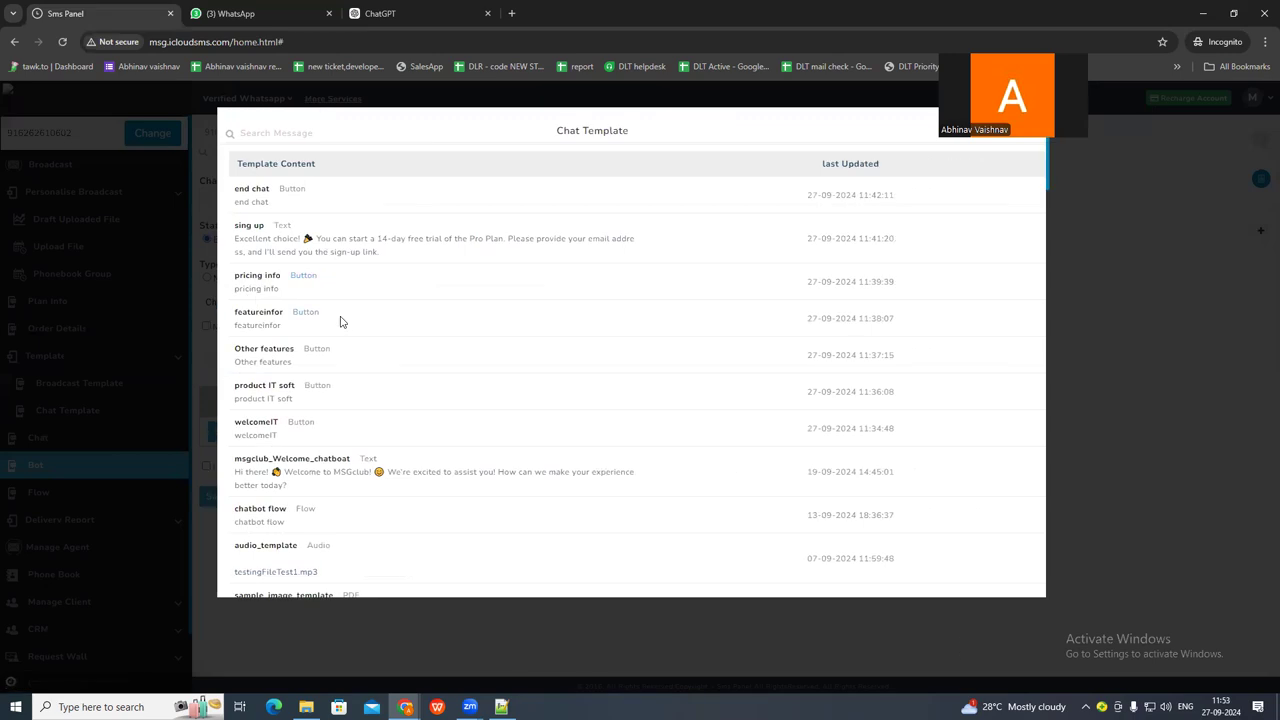
click(258, 314)
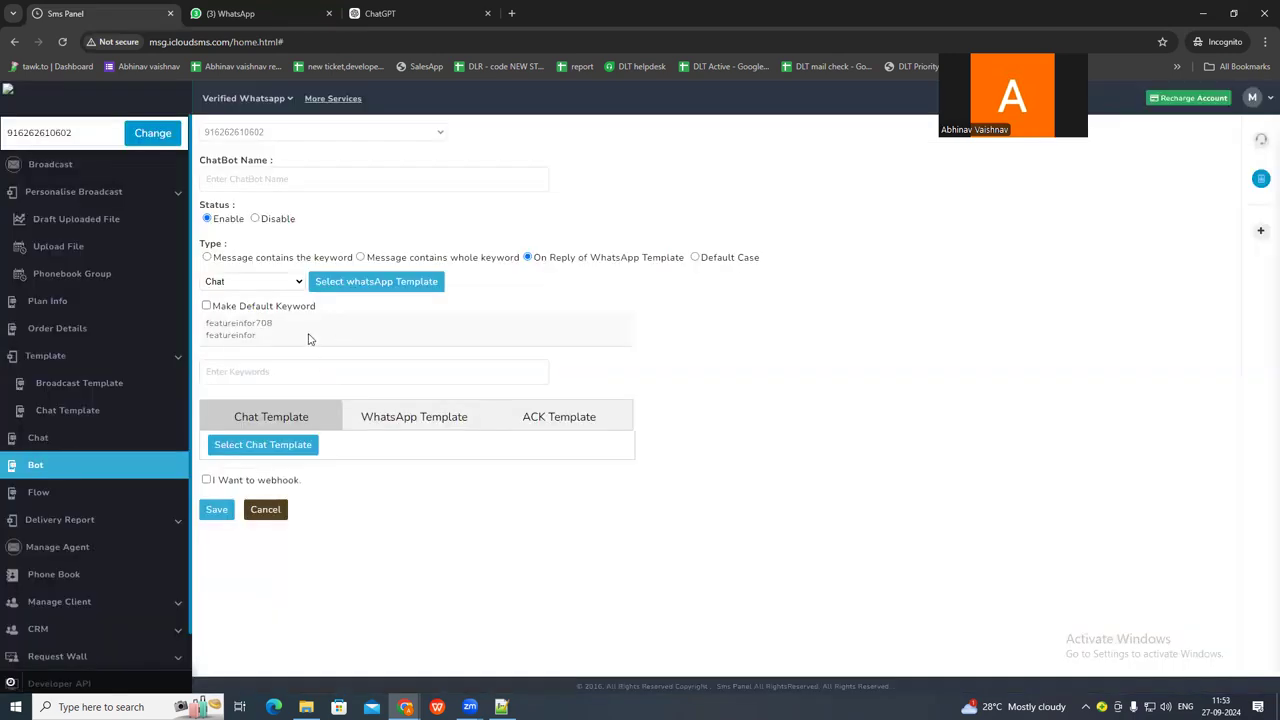
Copy the option word pricing from the Notepad++ conversation script and use it as the chatbot's keyword.
key(alt+Tab)
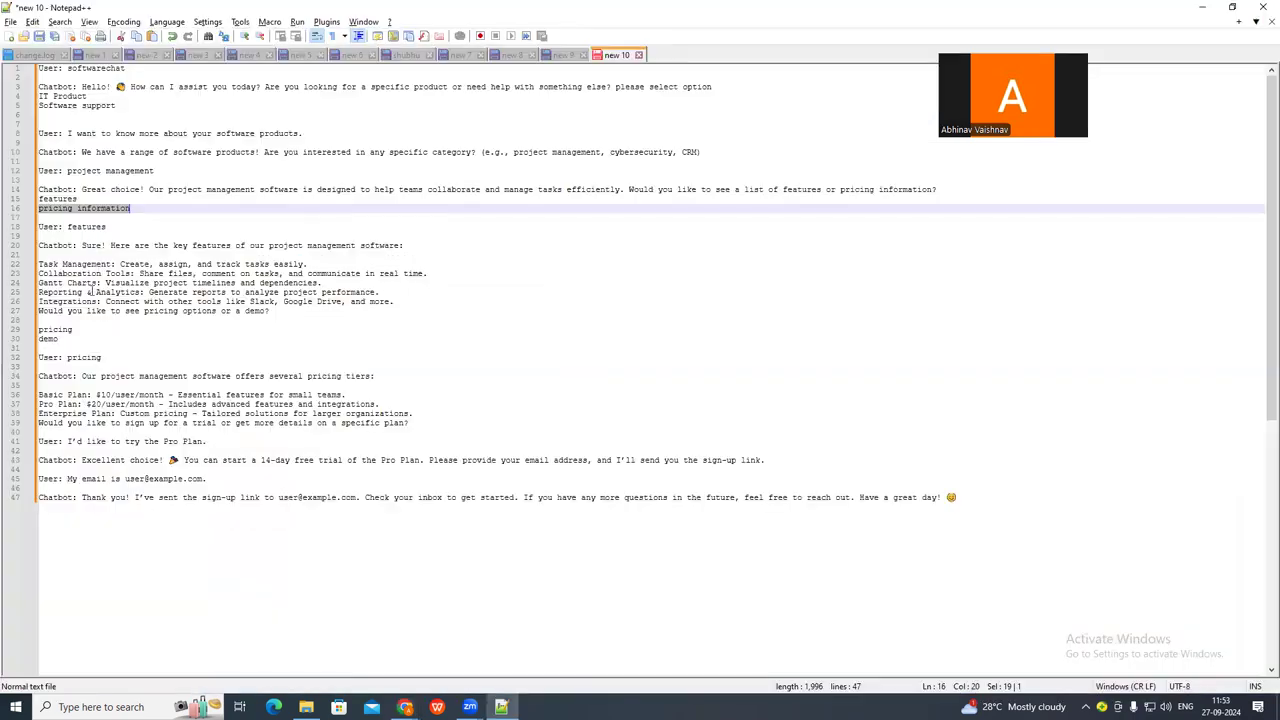
double_click(57, 330)
key(ctrl+c)
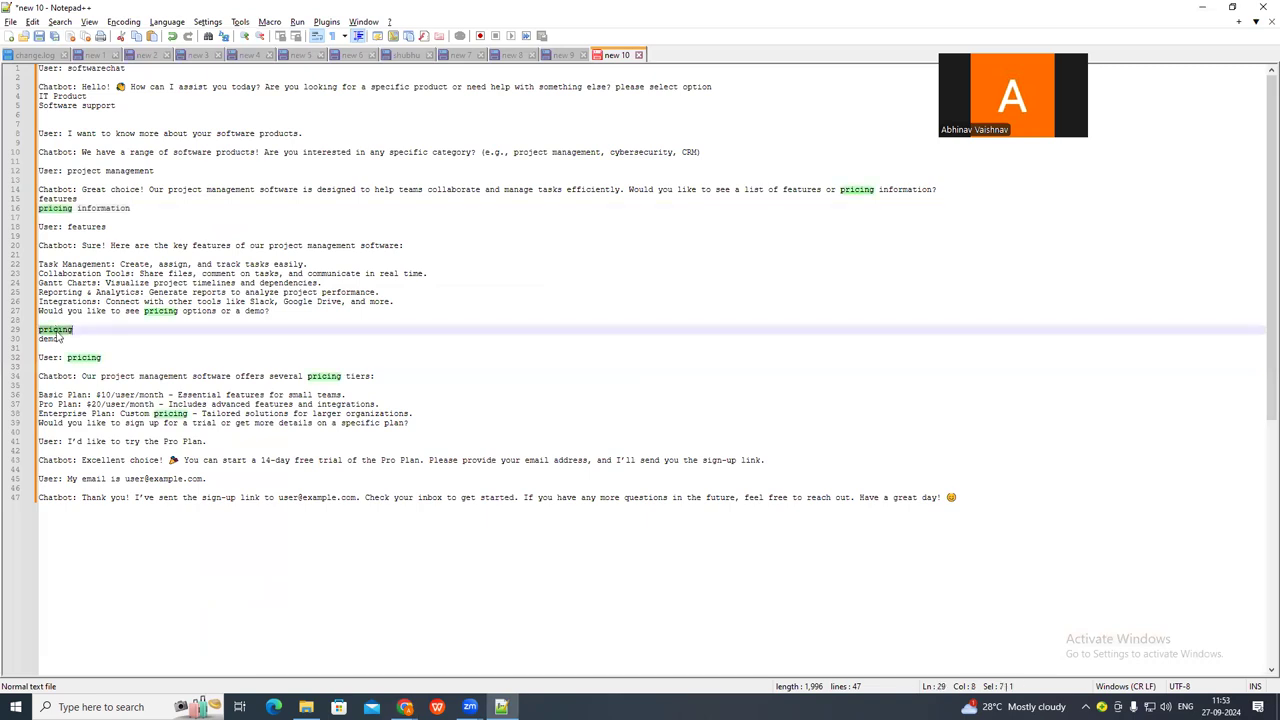
key(alt+Tab)
click(246, 371)
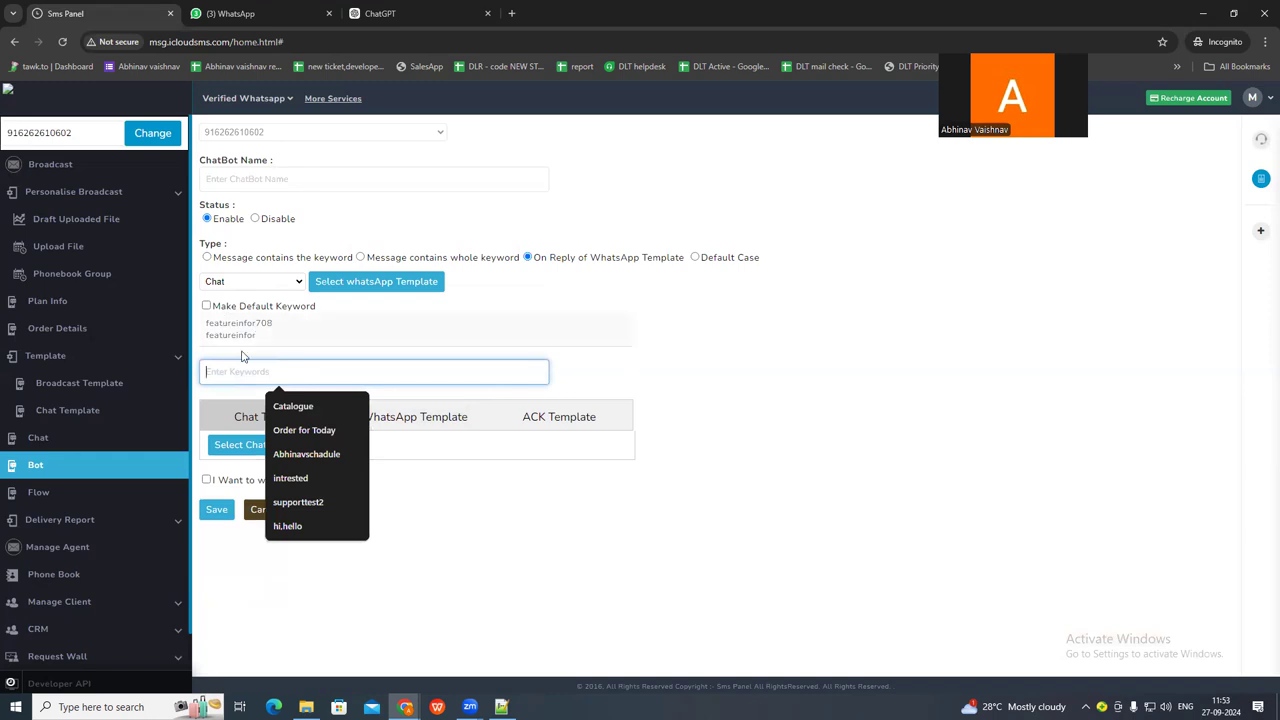
key(ctrl+v)
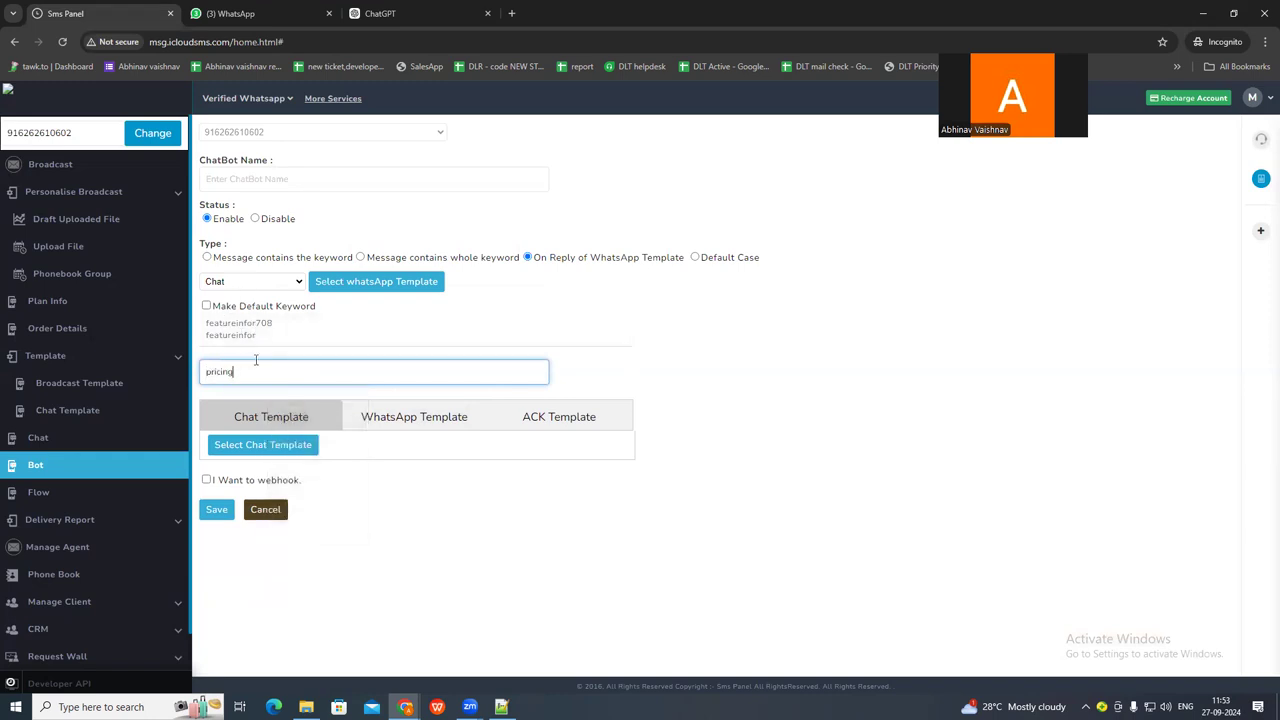
Attach the pricing info chat template as the reply, name the chatbot pricing and save it.
click(257, 445)
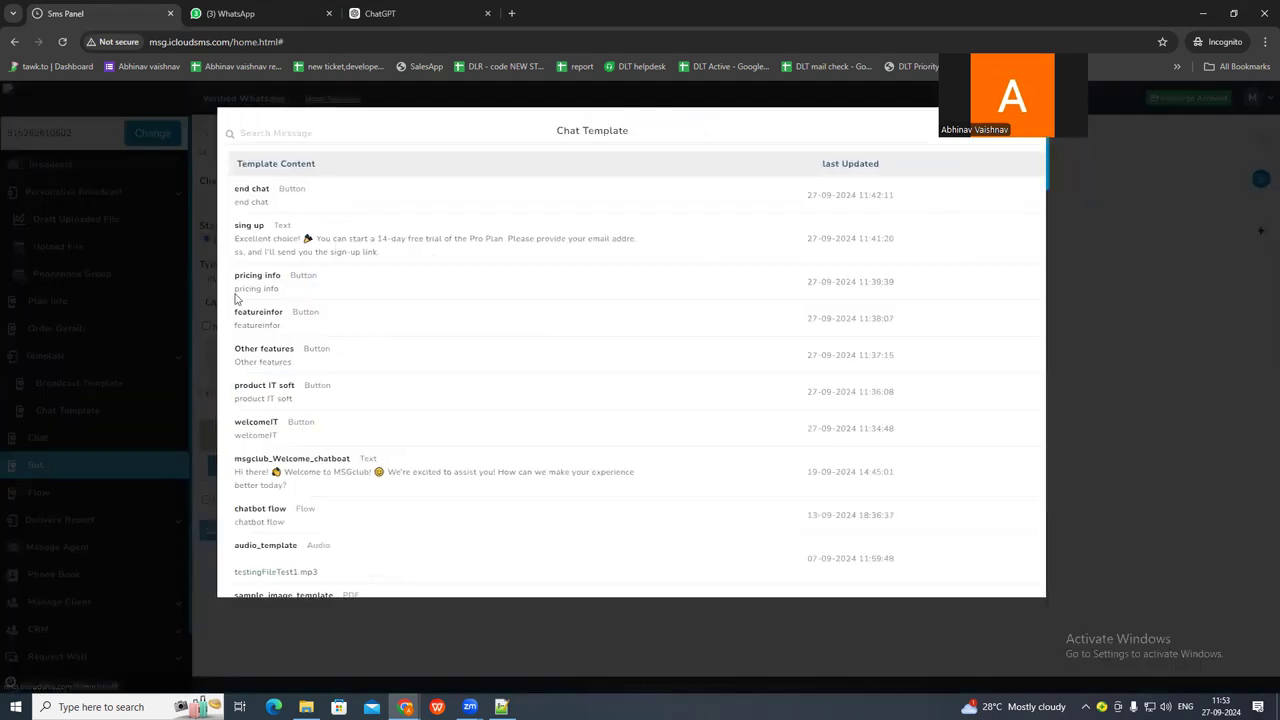
click(245, 283)
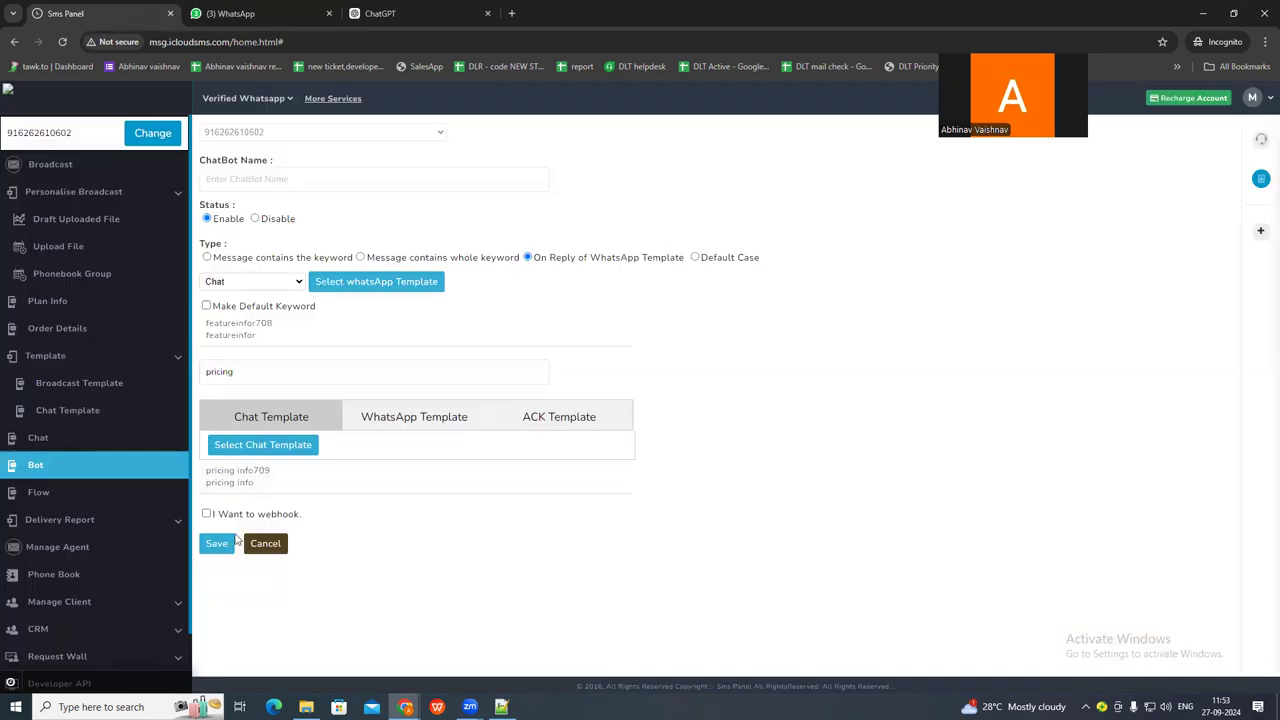
click(212, 545)
click(226, 181)
text(pricing)
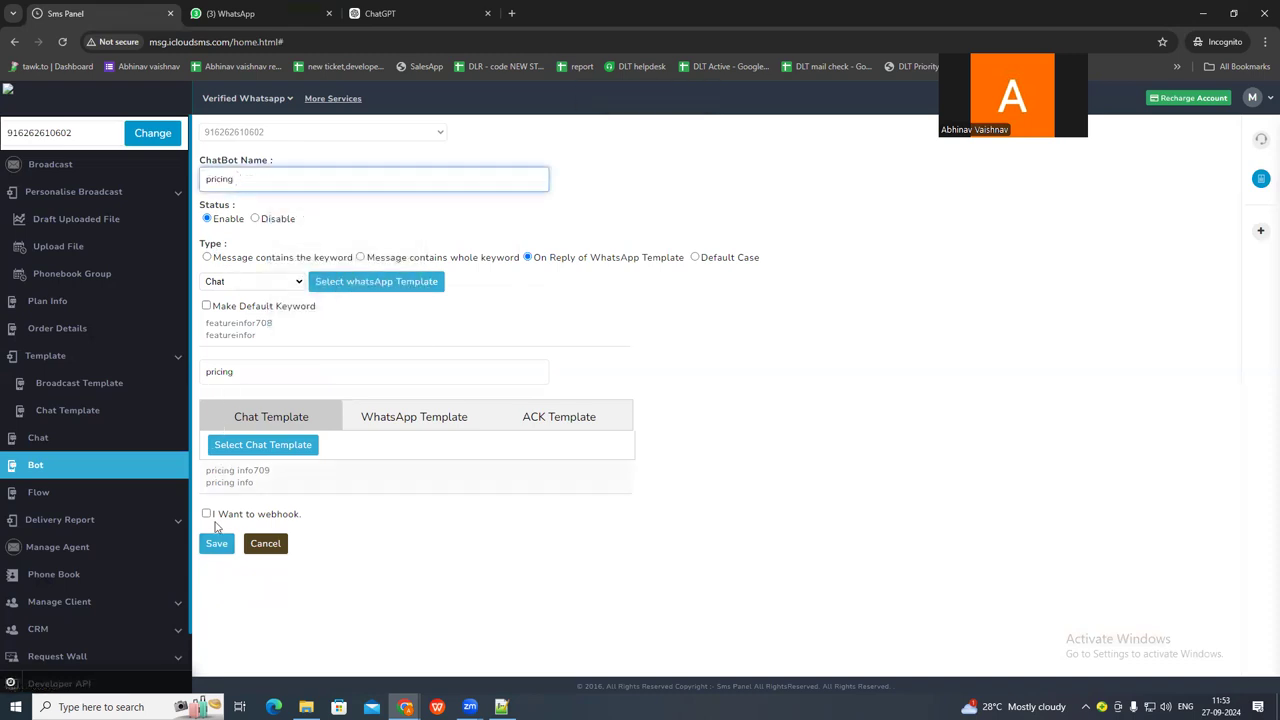
click(215, 544)
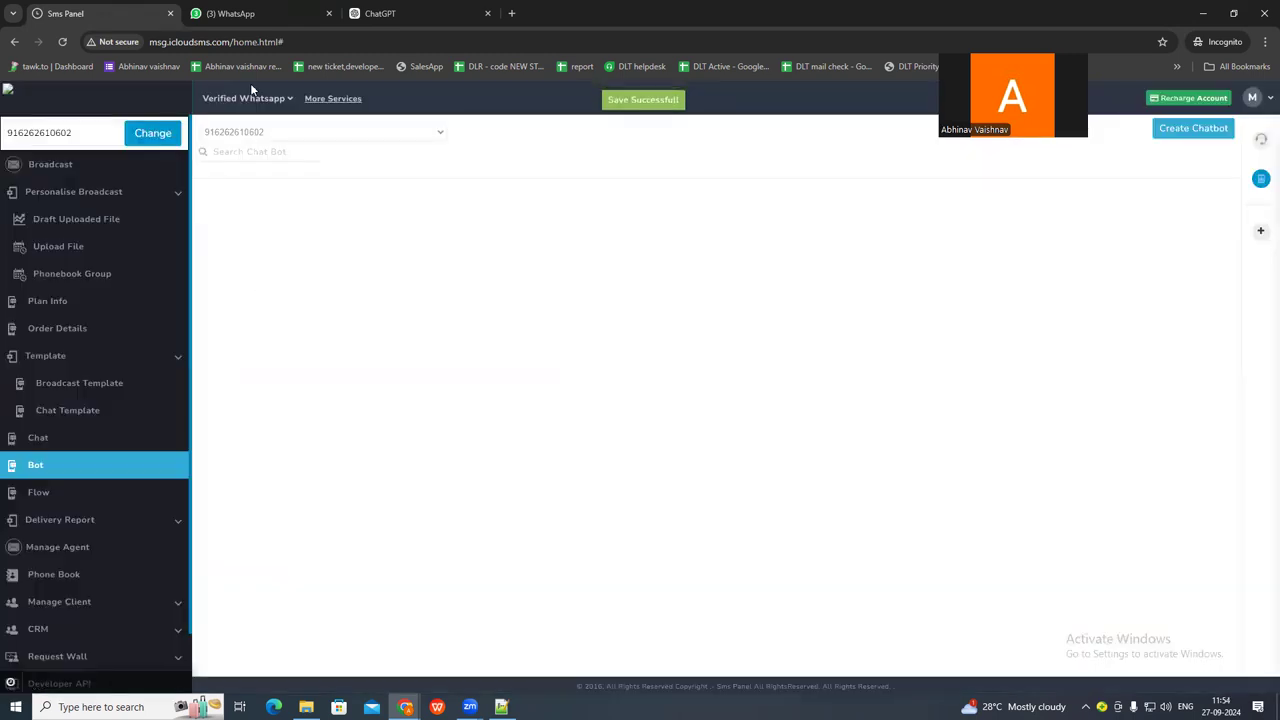
Test the pricing chatbot by choosing the pricing option under the features message in the WhatsApp support chat, and review the reply.
click(245, 14)
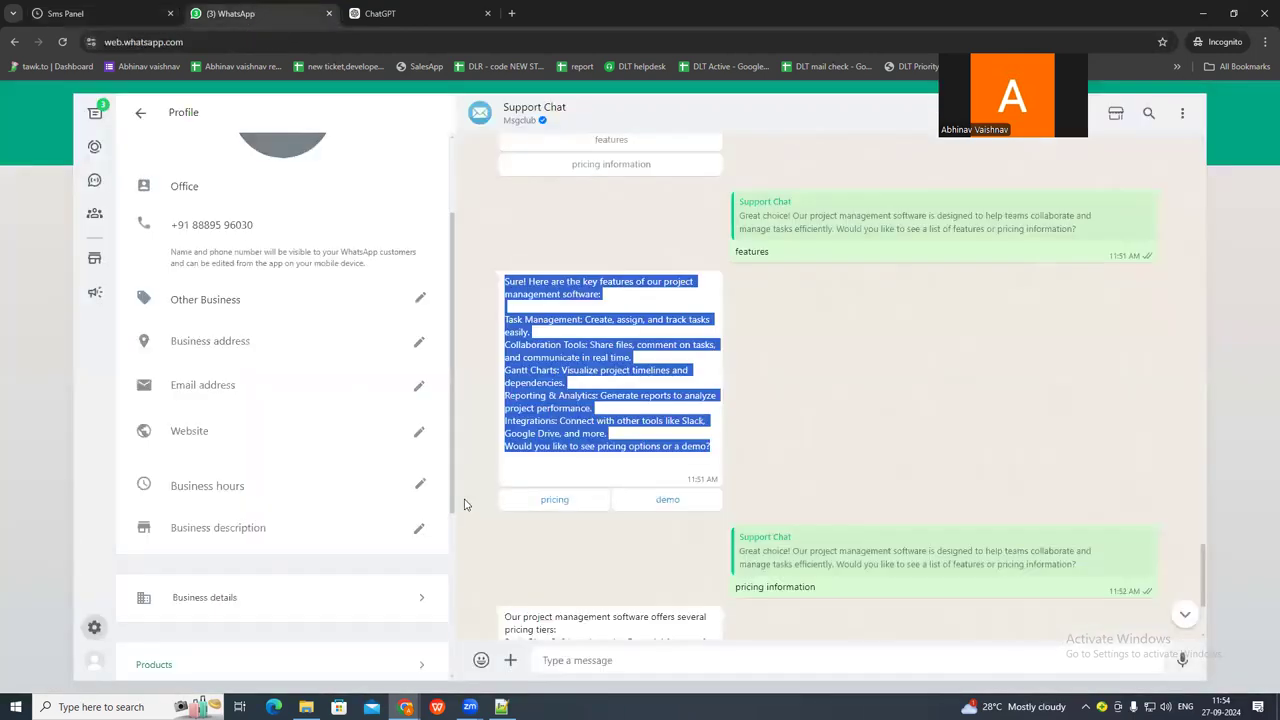
click(545, 507)
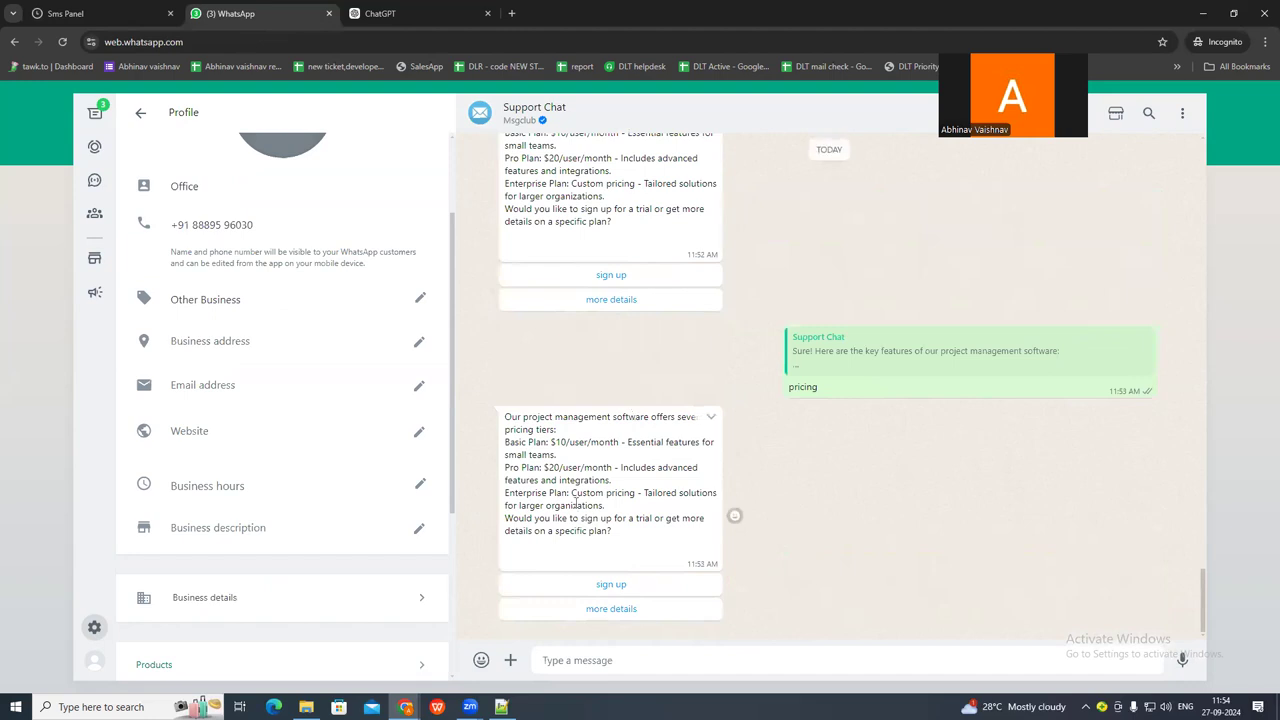
drag(509, 411, 572, 489)
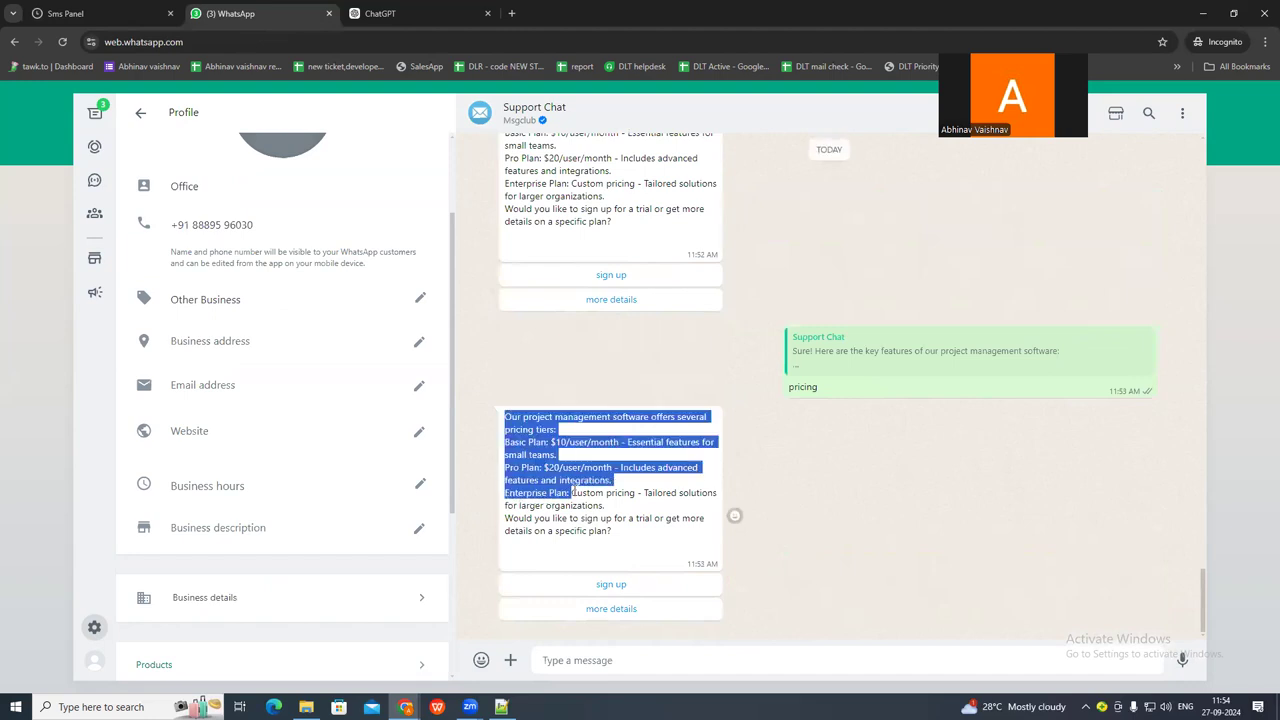
click(558, 413)
scroll(562, 402, up, 4)
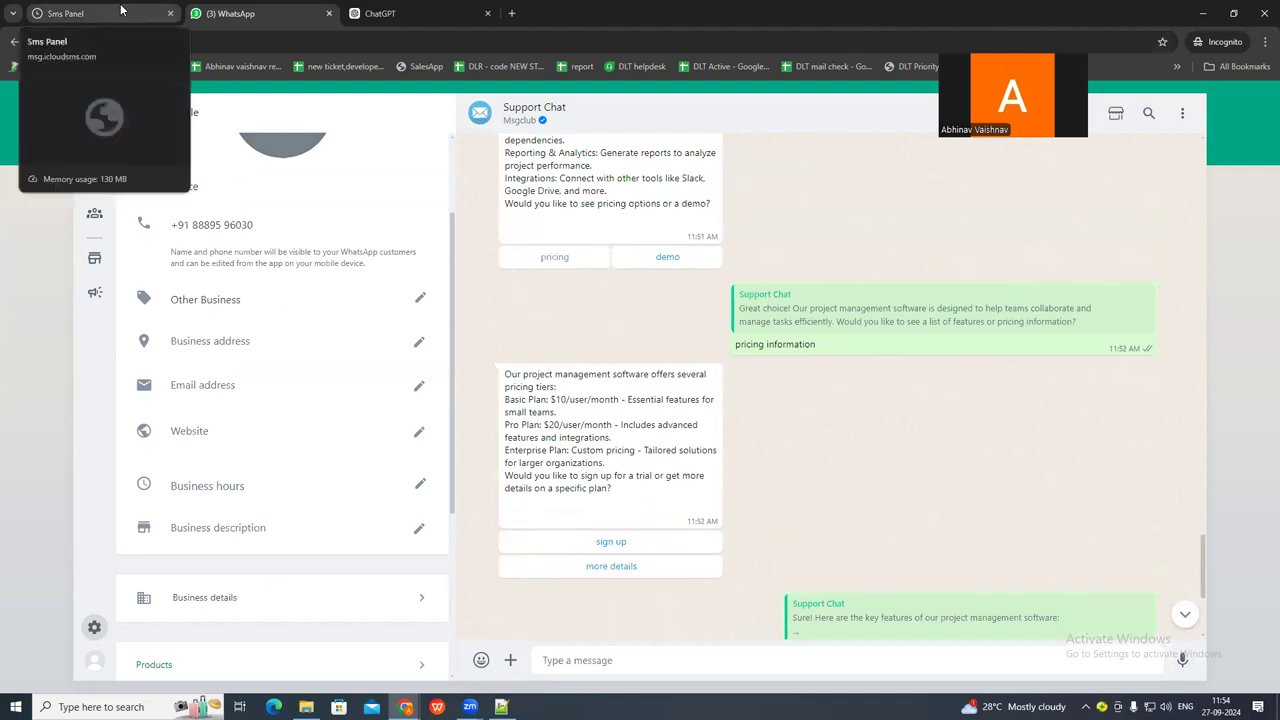
Back in the Sms Panel, create another On Reply of WhatsApp Template chatbot triggered by the featureinfor chat template.
click(121, 9)
click(1180, 132)
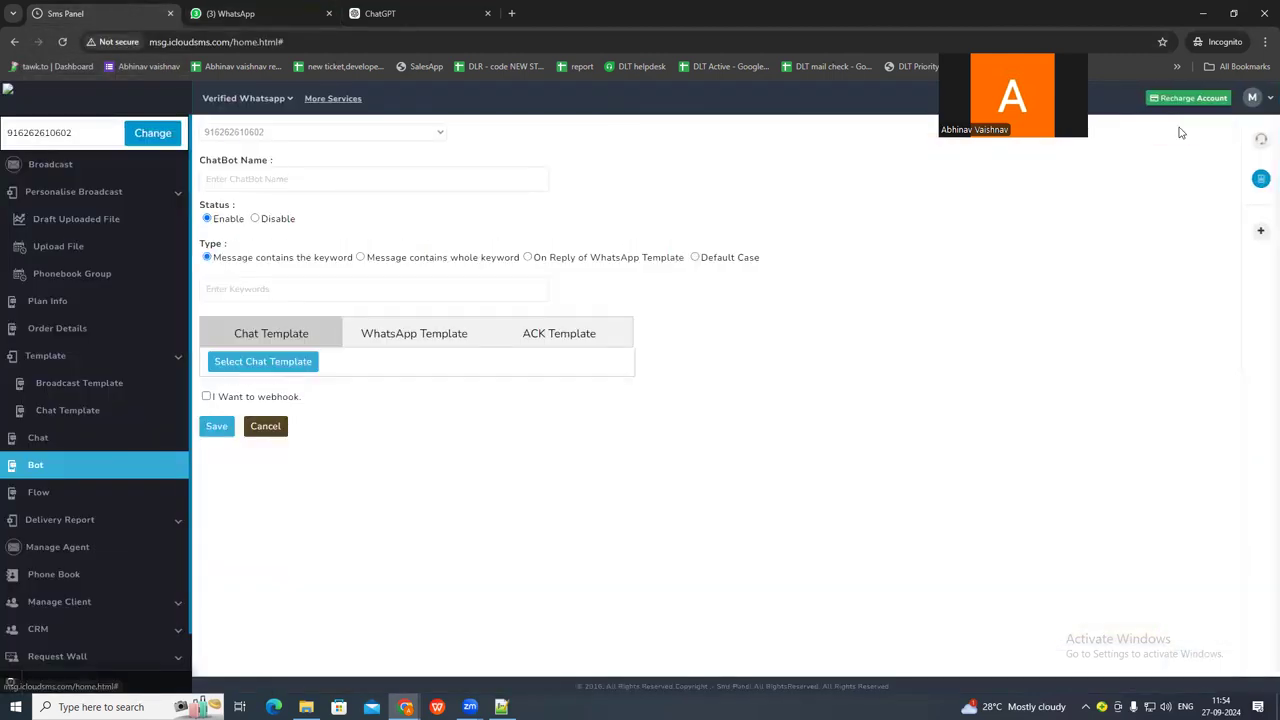
click(229, 178)
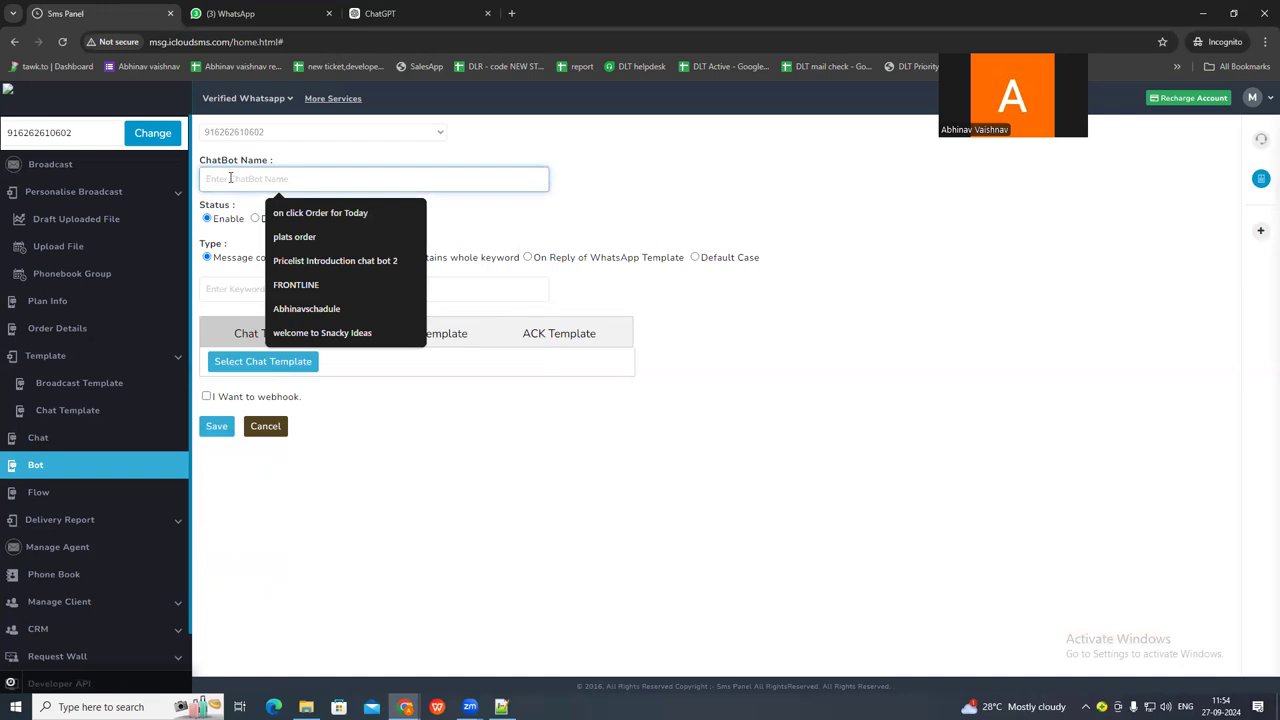
click(527, 257)
click(277, 281)
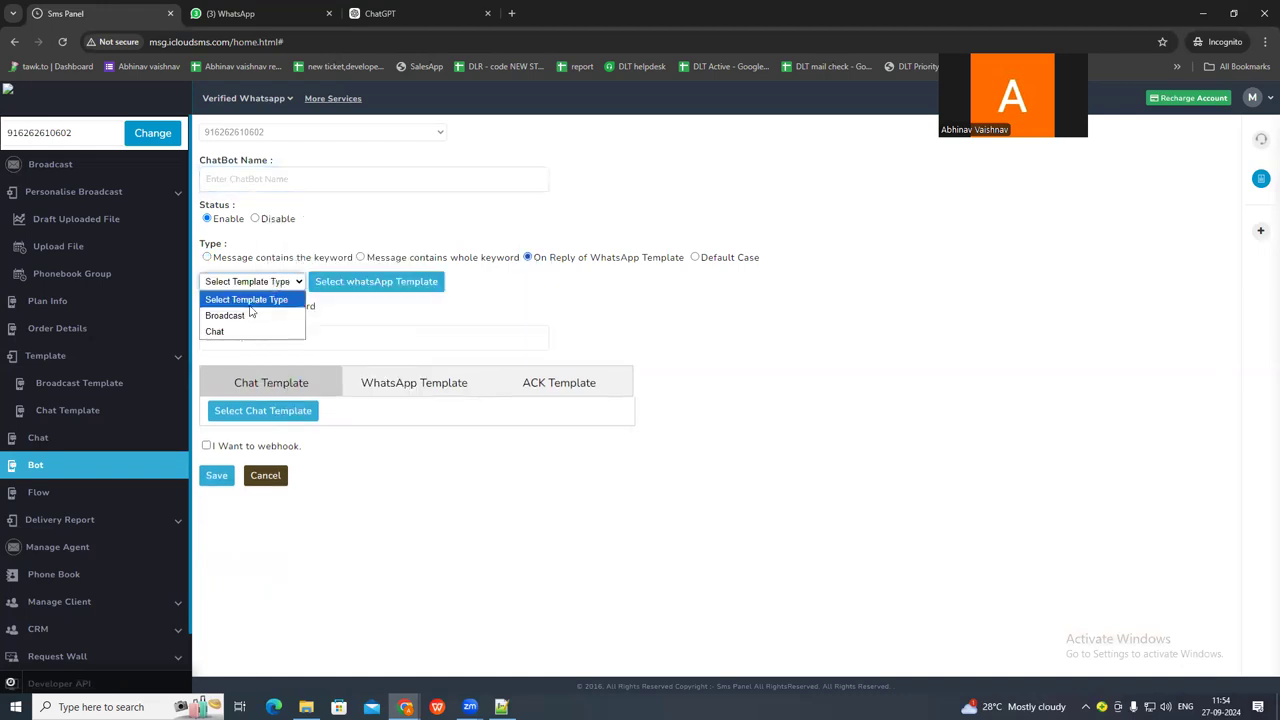
click(237, 332)
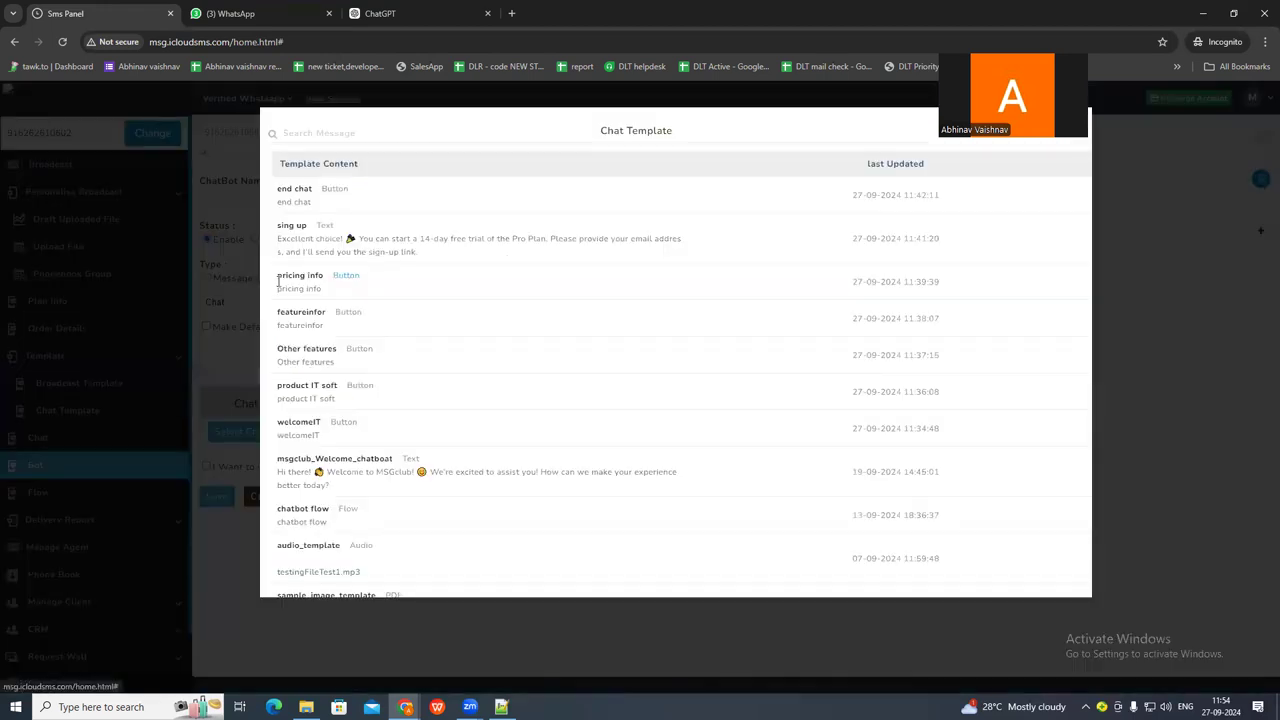
click(354, 282)
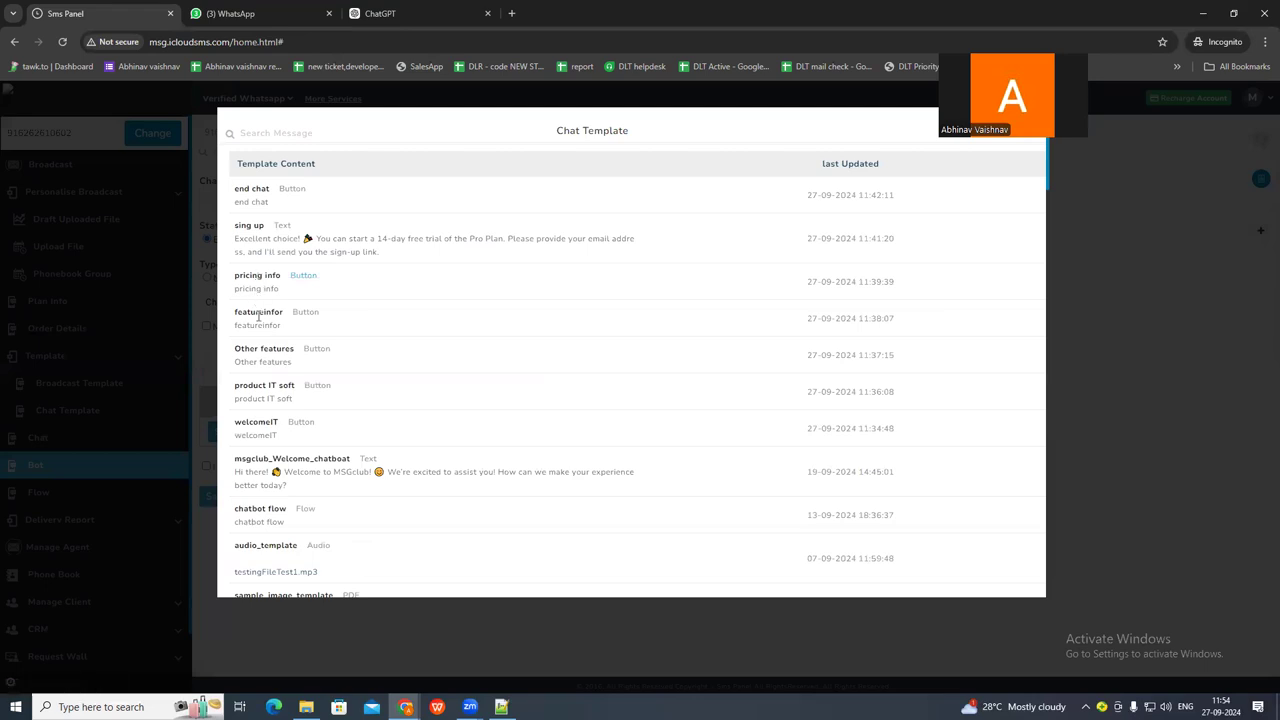
click(258, 316)
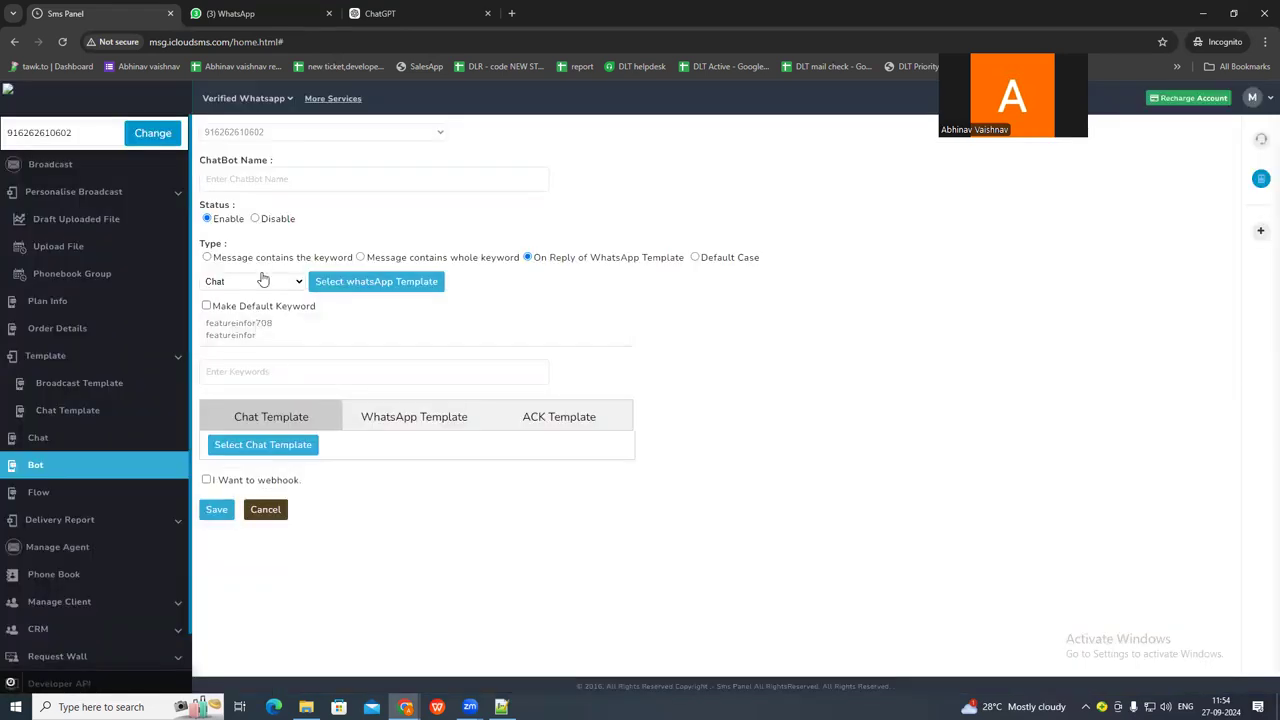
Copy demo from the Notepad++ conversation script as the chatbot's keyword and attach the sing up chat template as its reply.
click(240, 12)
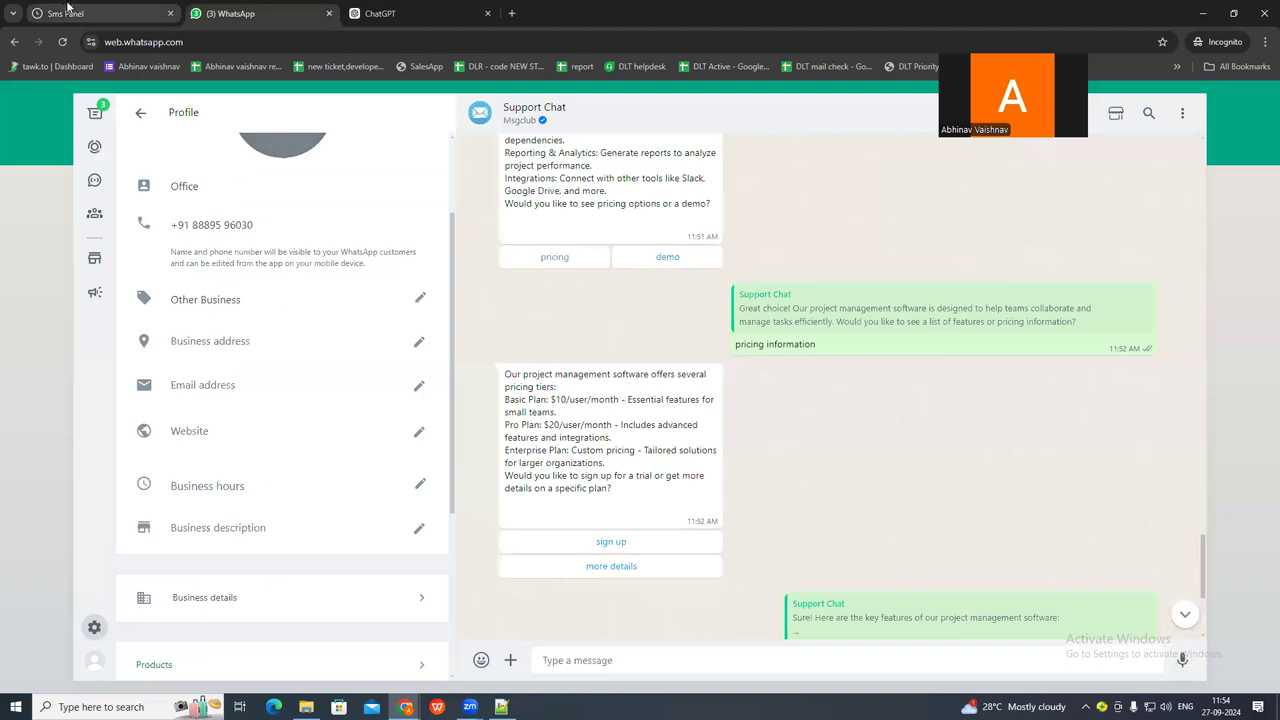
click(68, 10)
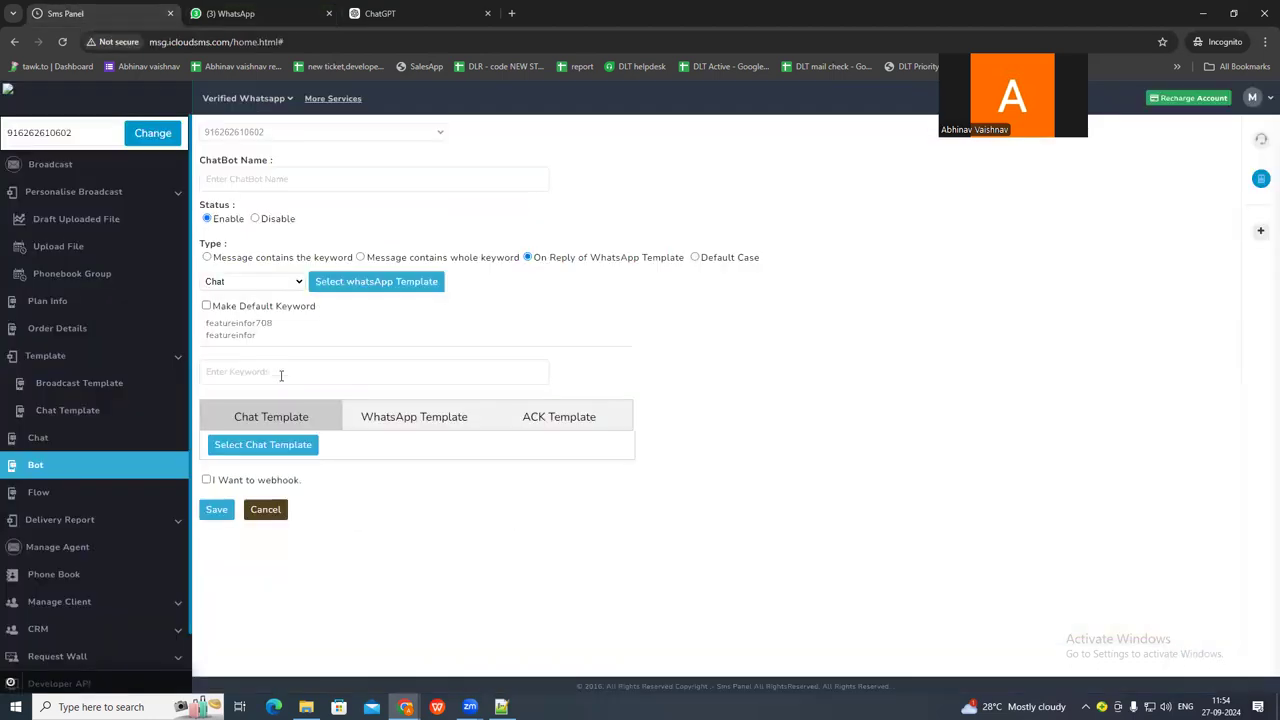
key(alt+Tab)
double_click(50, 340)
key(ctrl+c)
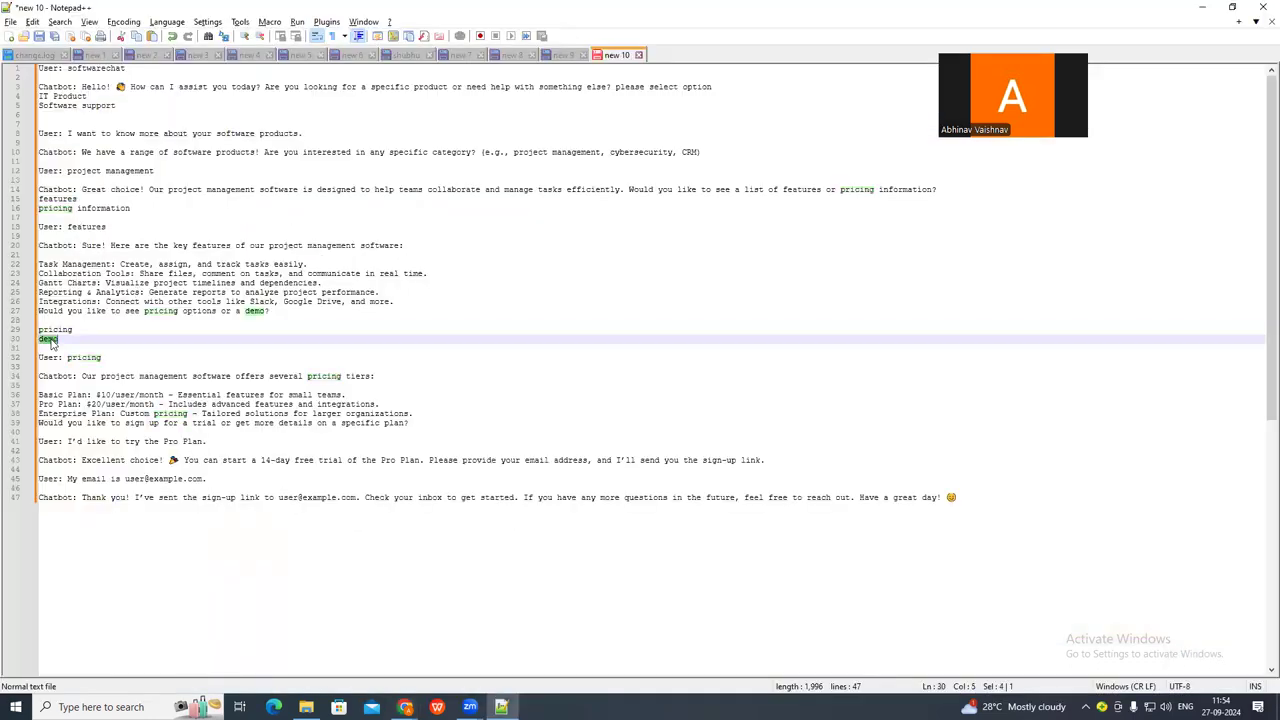
key(alt+Tab)
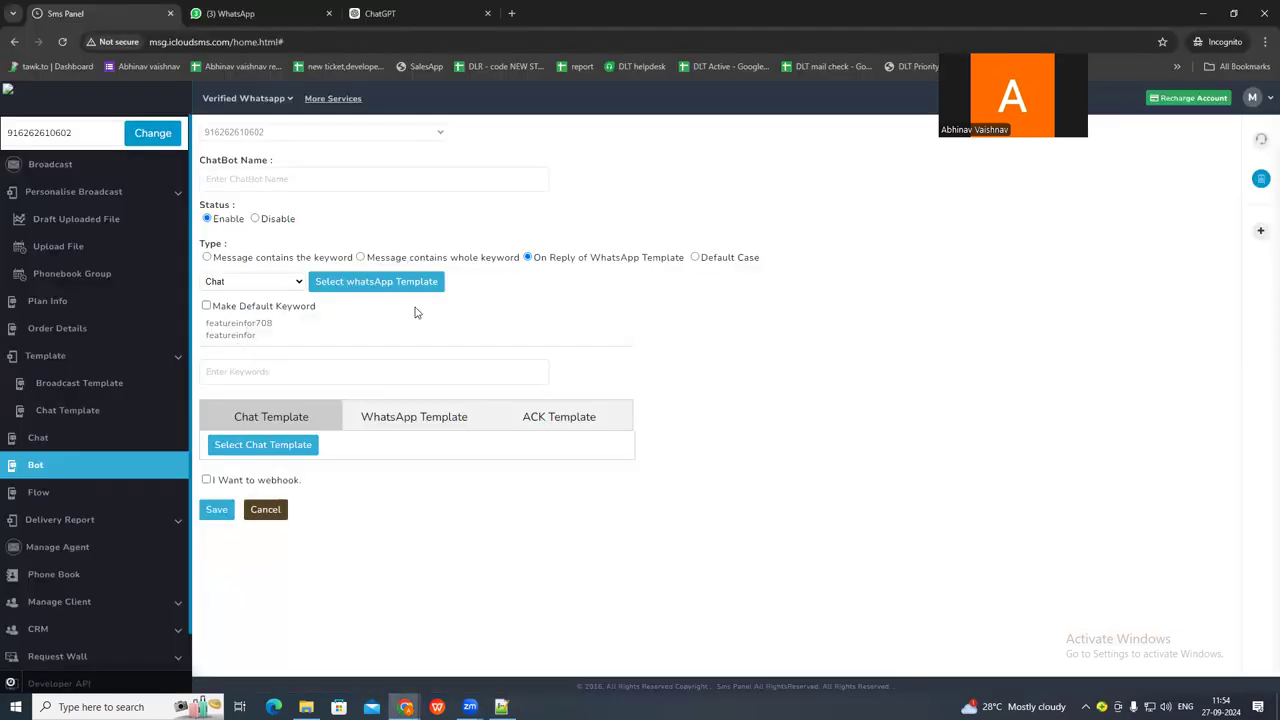
click(240, 370)
key(ctrl+v)
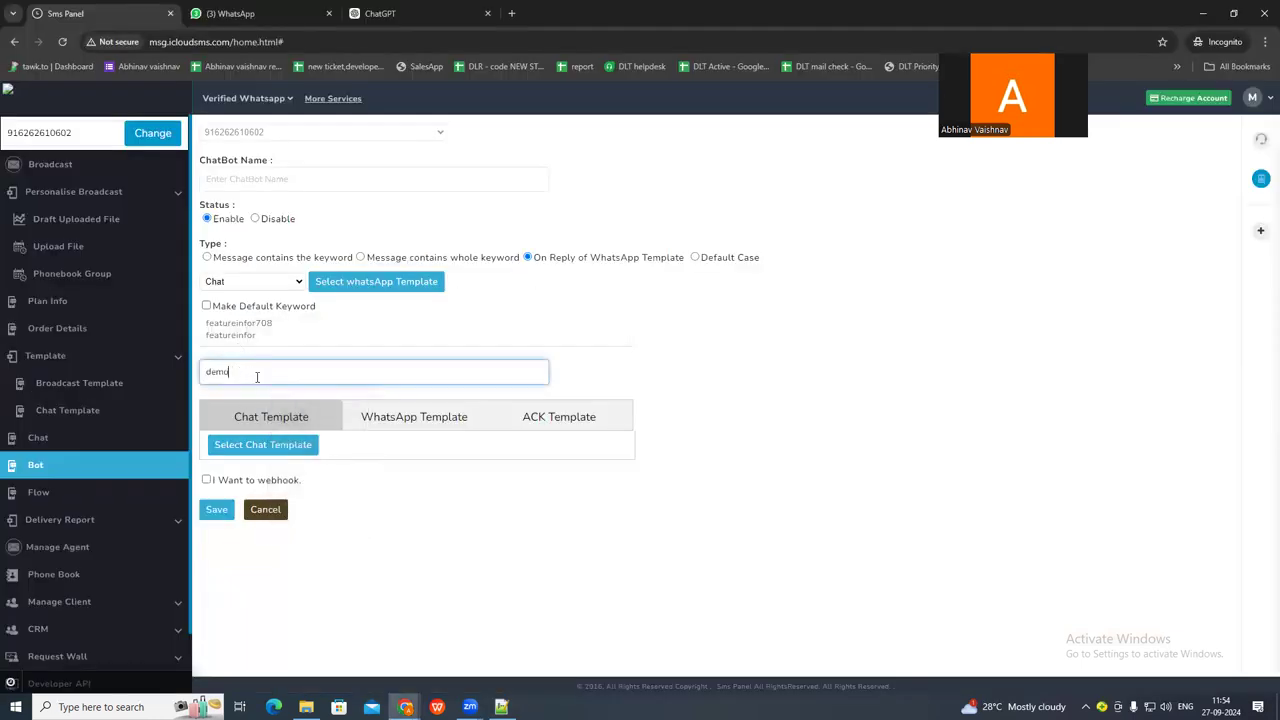
click(258, 446)
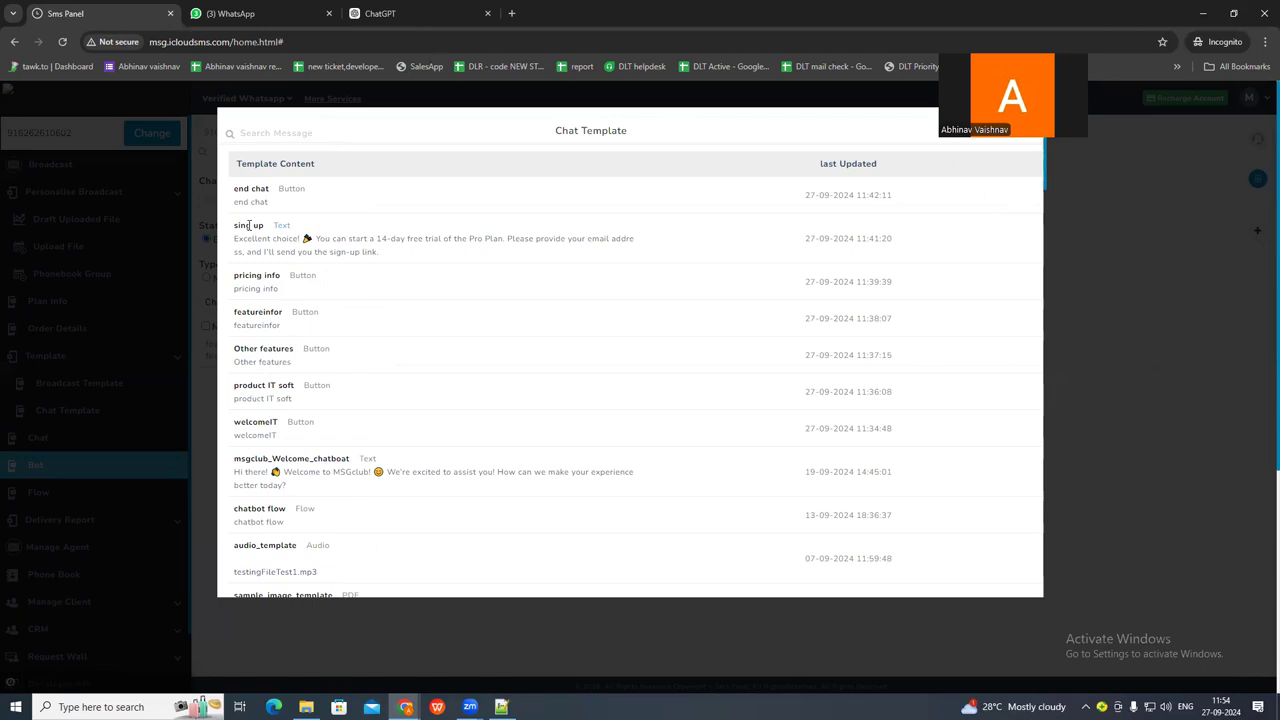
click(249, 226)
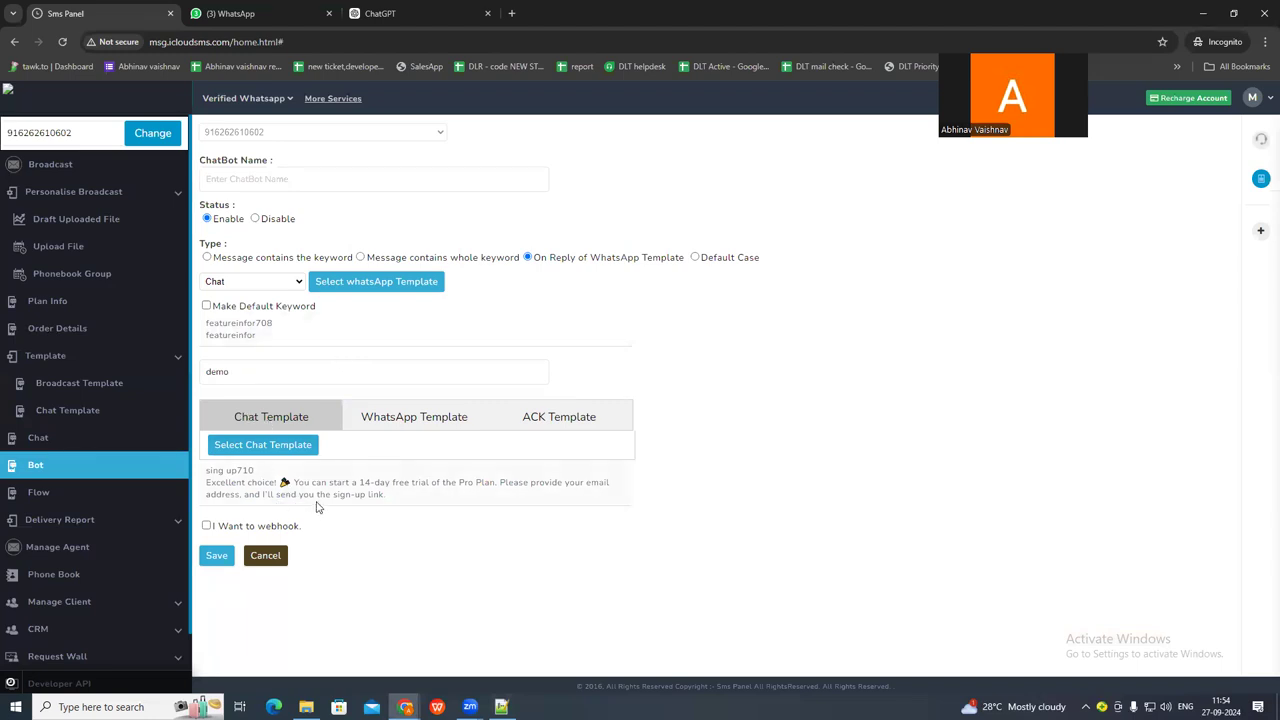
Name the chatbot demosadsa and save it.
click(233, 183)
text(demo)
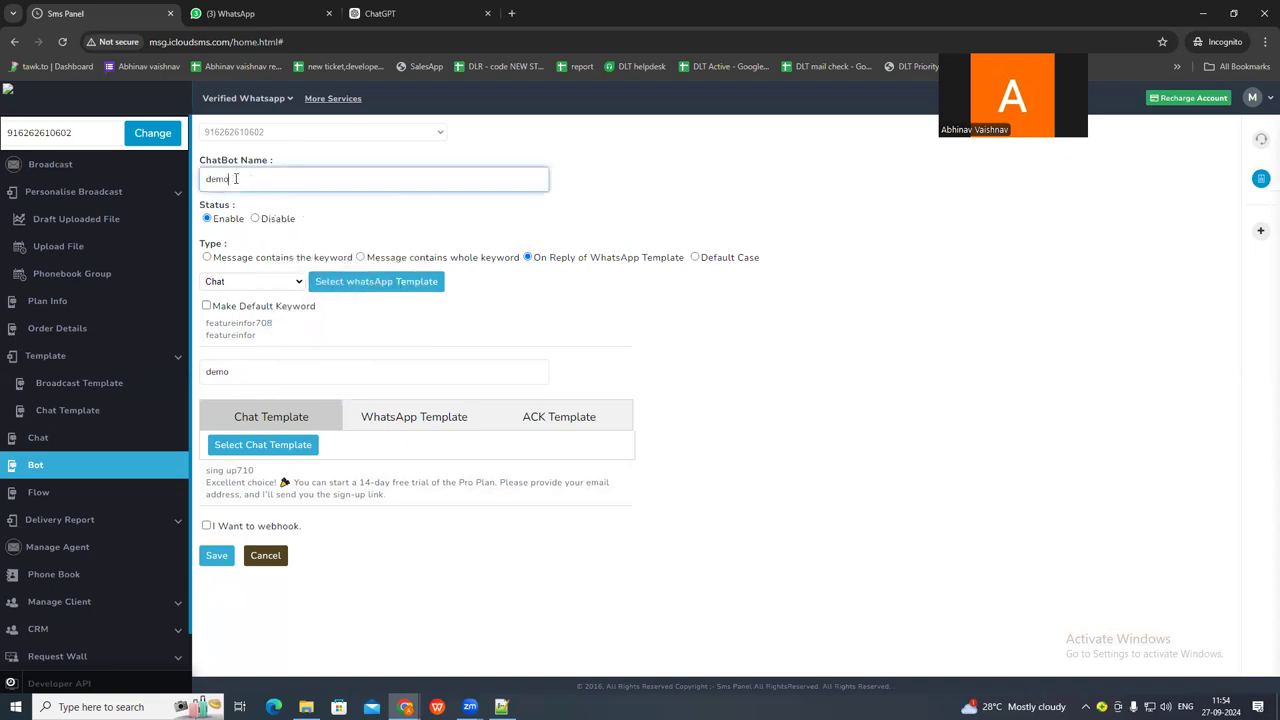
click(216, 556)
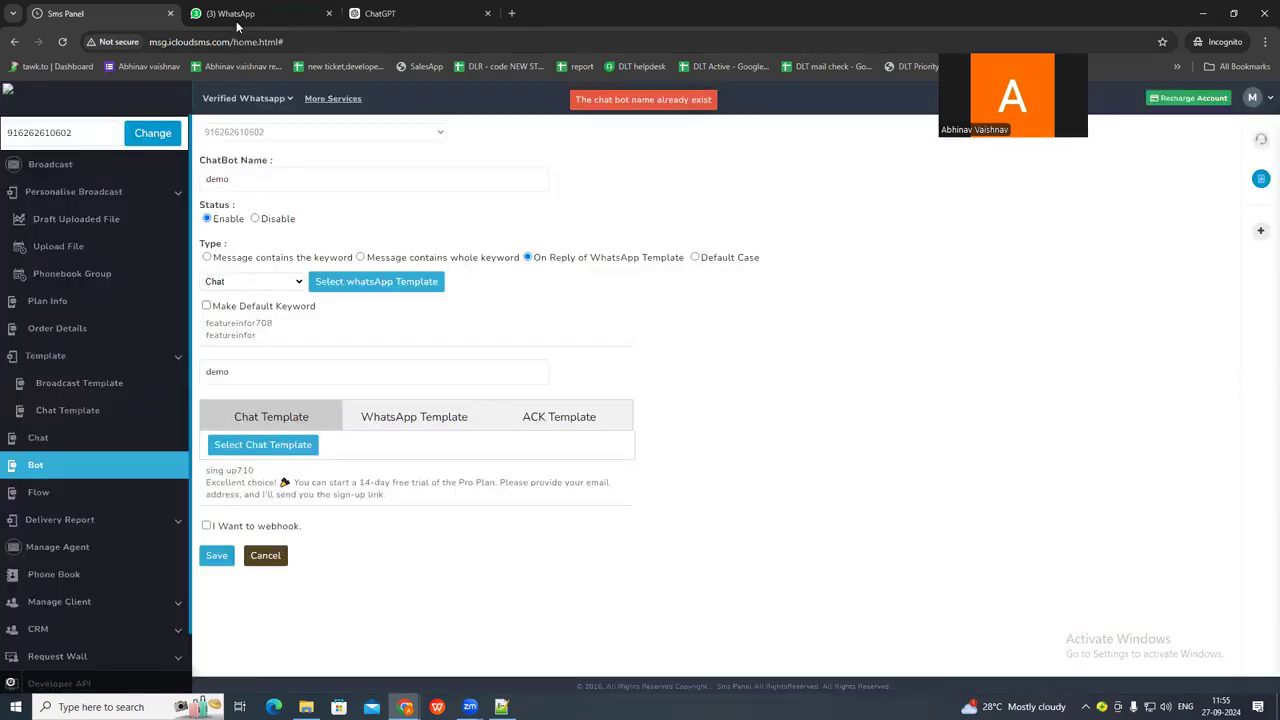
click(270, 183)
text(sadsa)
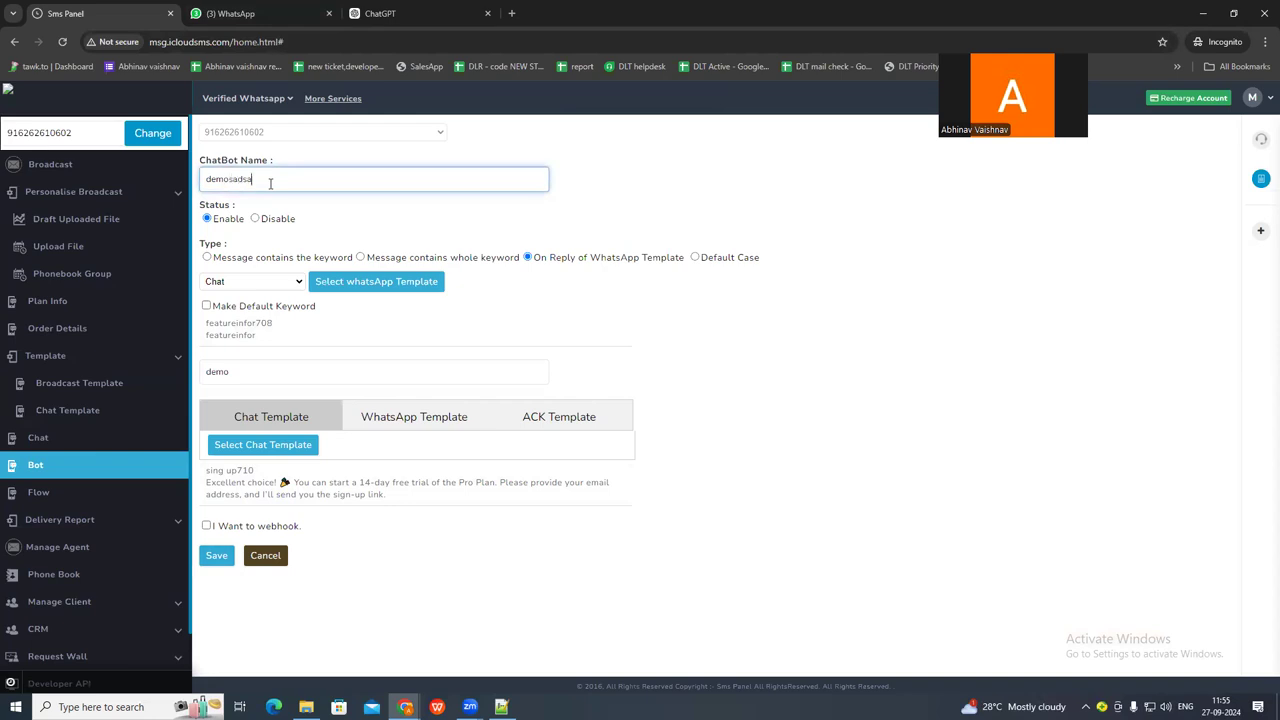
click(216, 555)
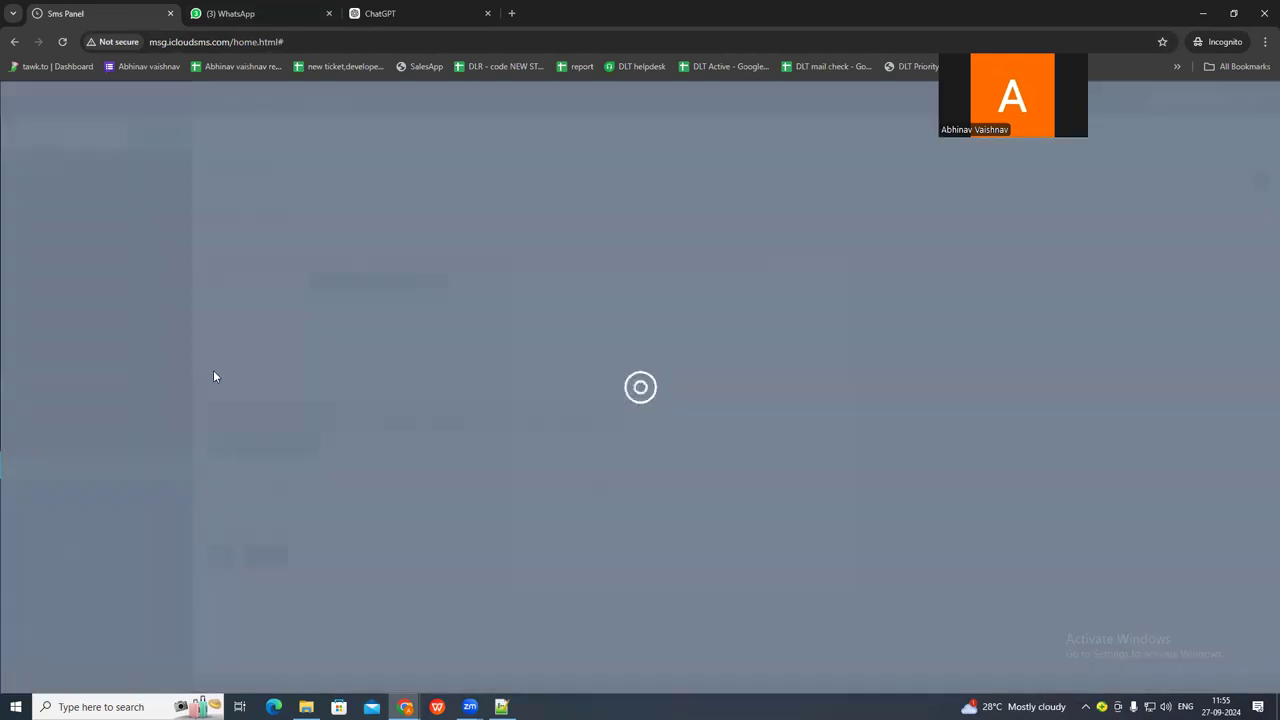
Test the demo chatbot by choosing the demo option under the features message in the WhatsApp support chat, and read the reply.
click(270, 19)
scroll(673, 402, up, 2)
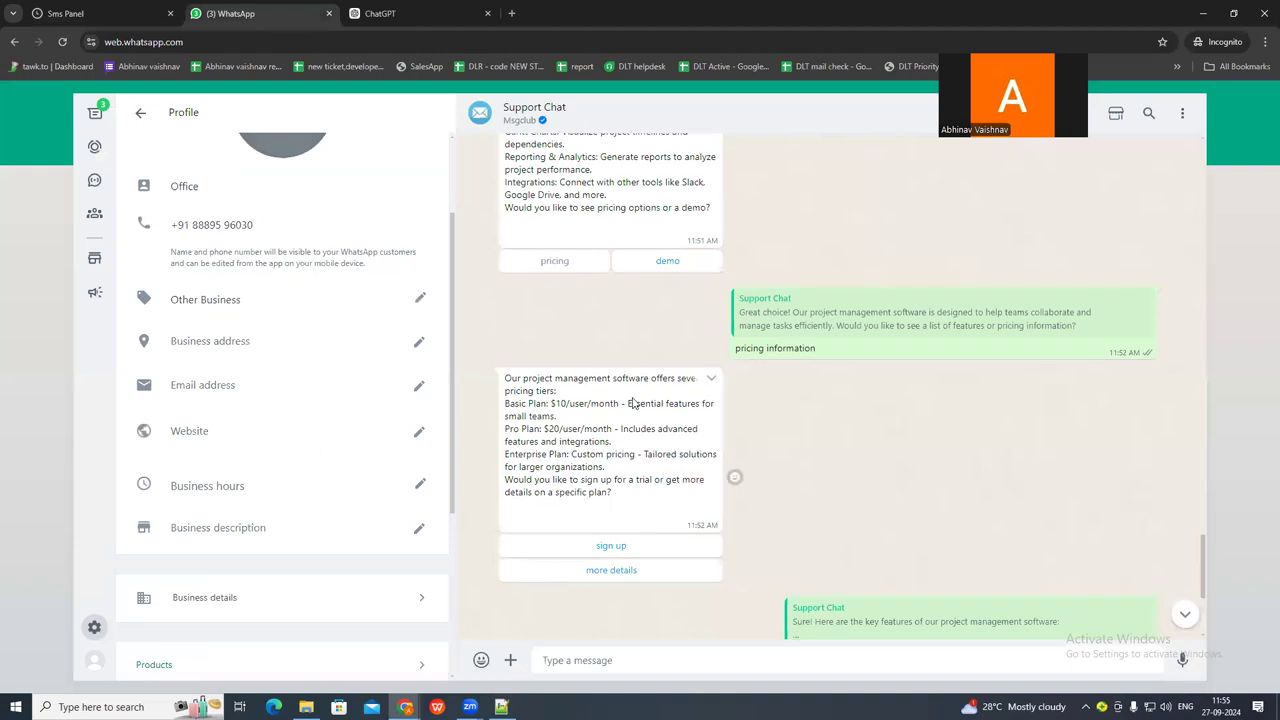
scroll(673, 402, down, 1)
click(662, 325)
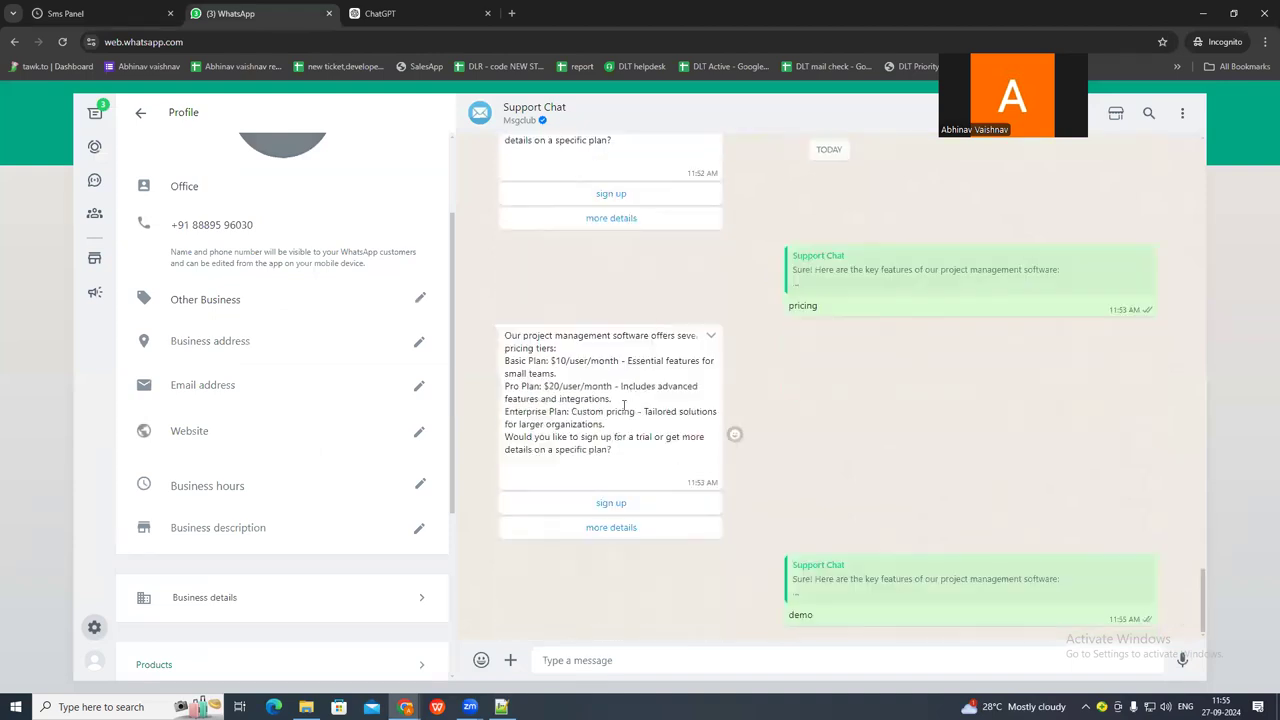
drag(504, 604, 810, 614)
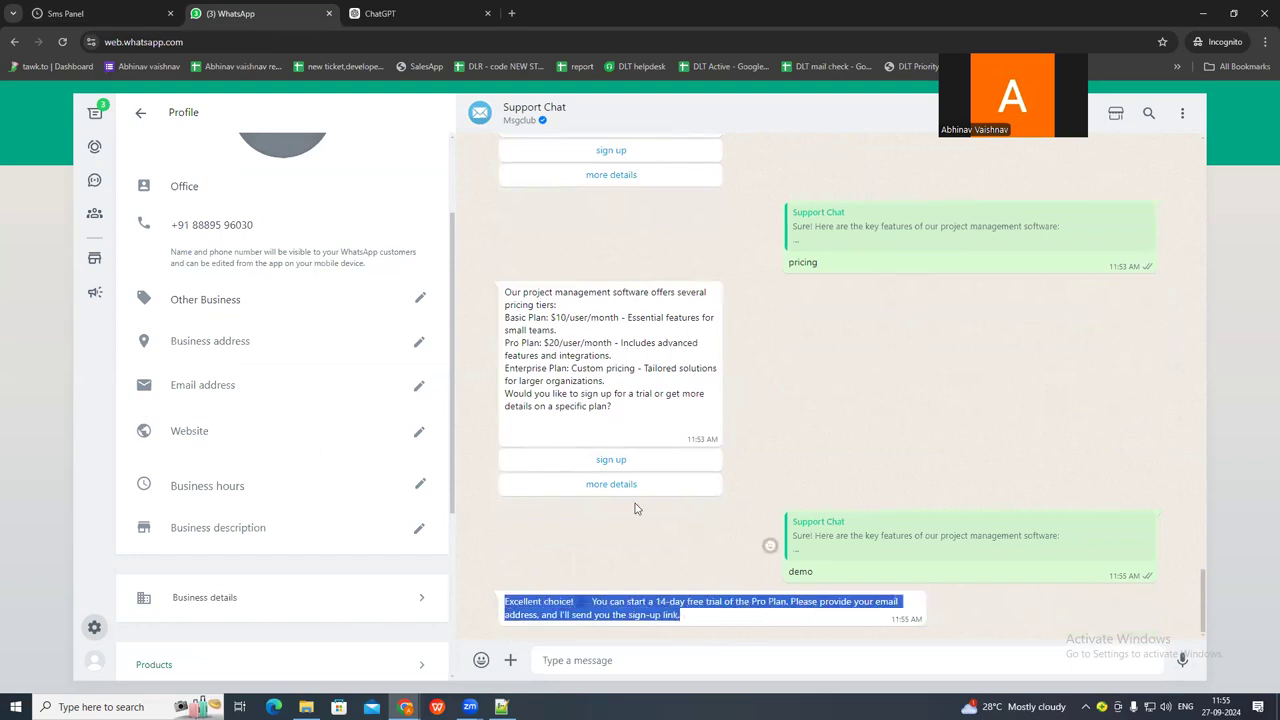
Review the support chat's pricing and demo replies, comparing the pricing tiers message with the free trial message.
scroll(607, 231, up, 1)
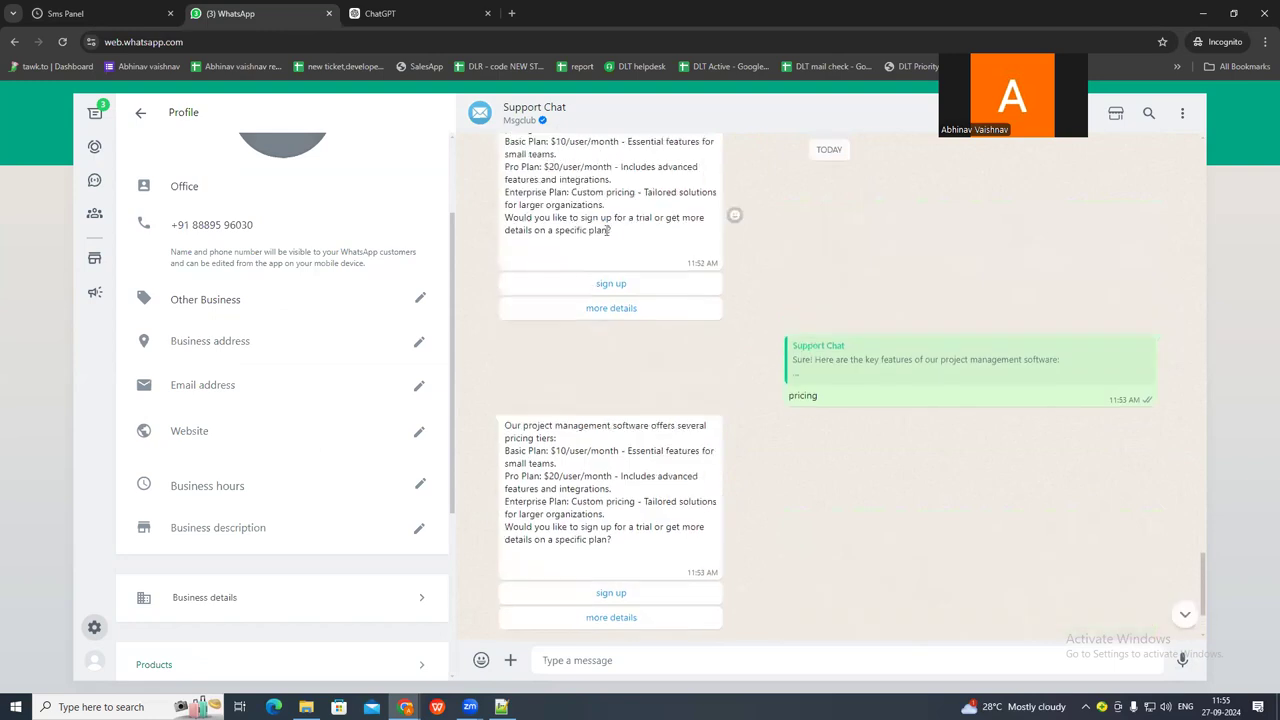
scroll(634, 271, up, 2)
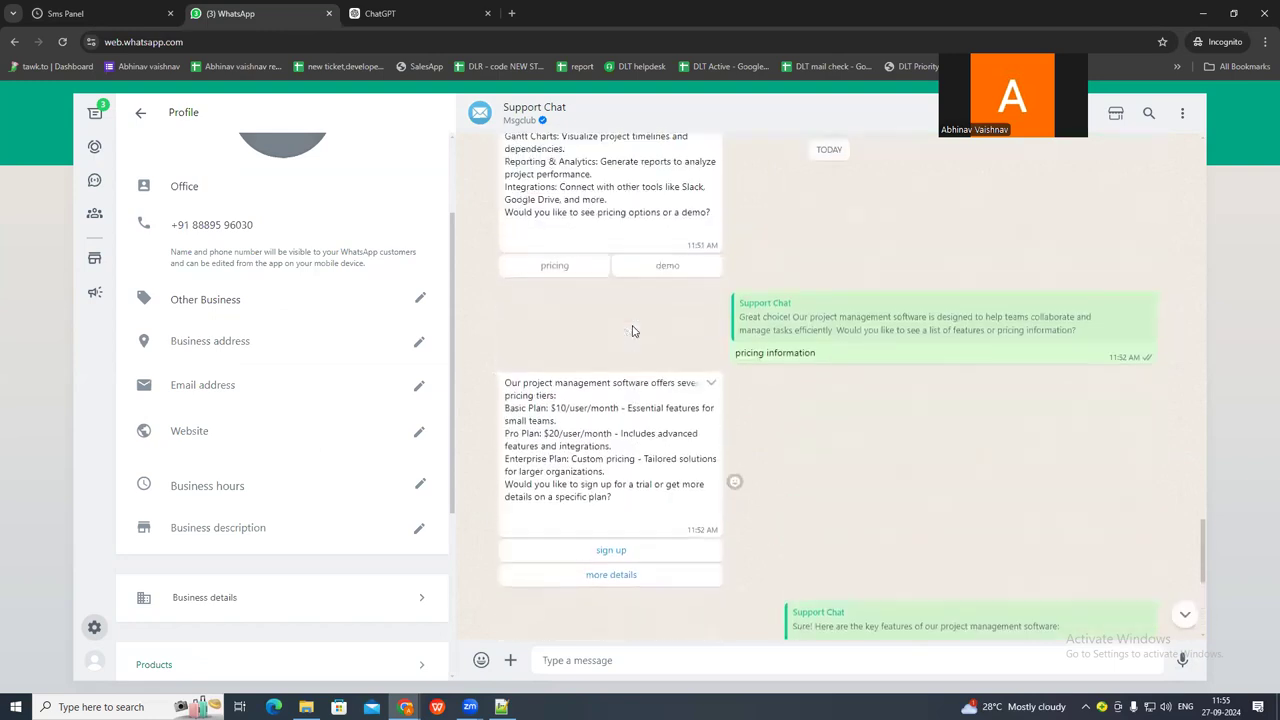
scroll(632, 331, down, 1)
scroll(603, 260, down, 1)
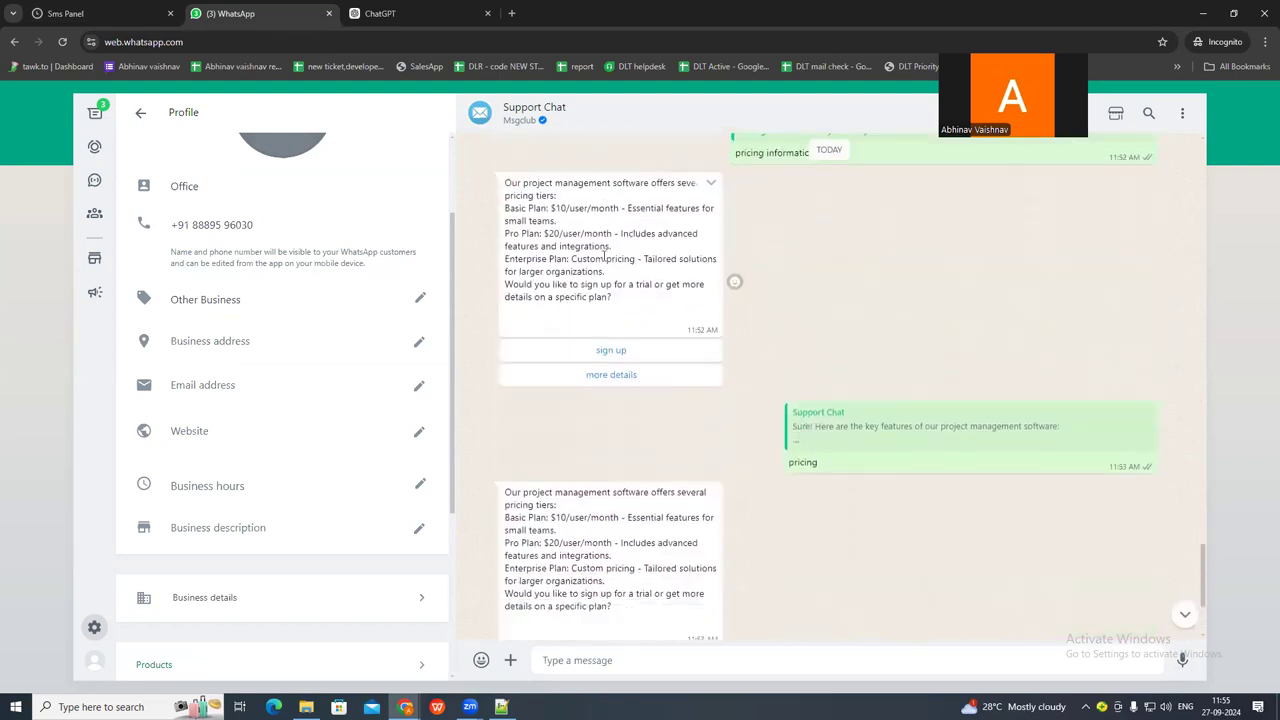
scroll(604, 256, up, 1)
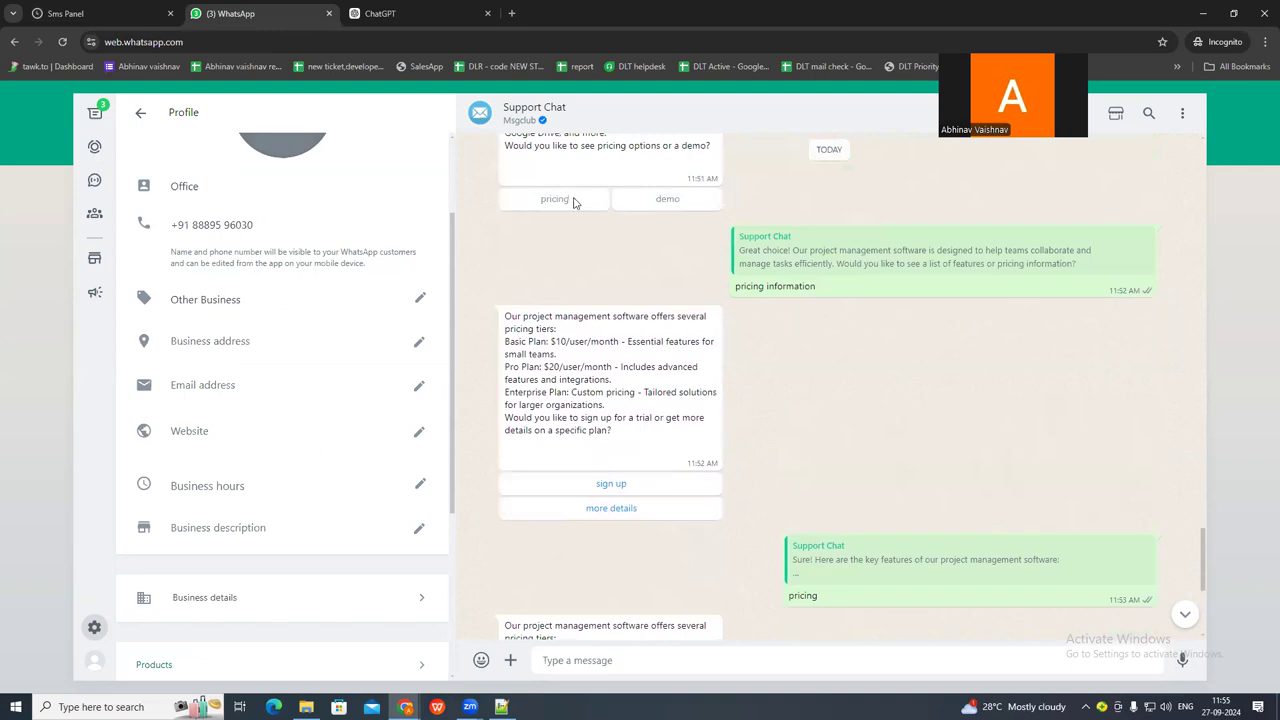
drag(505, 318, 614, 449)
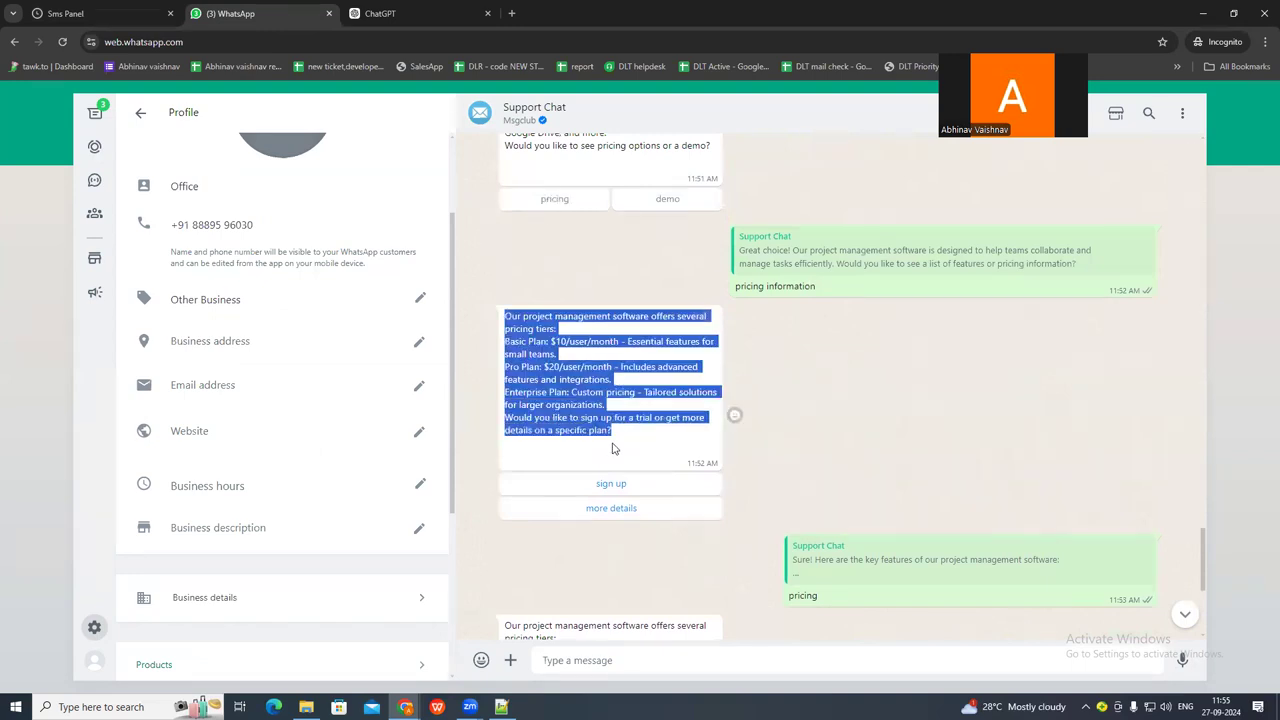
scroll(612, 450, down, 1)
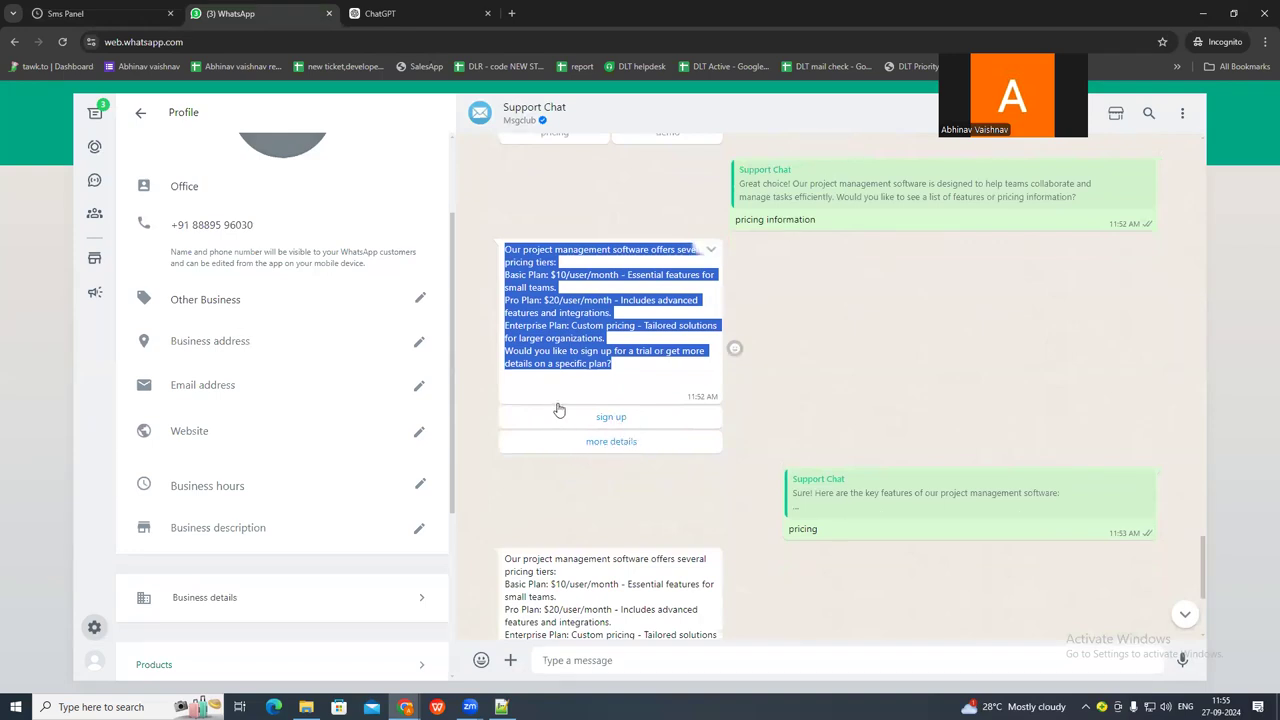
scroll(600, 370, down, 1)
scroll(617, 360, up, 2)
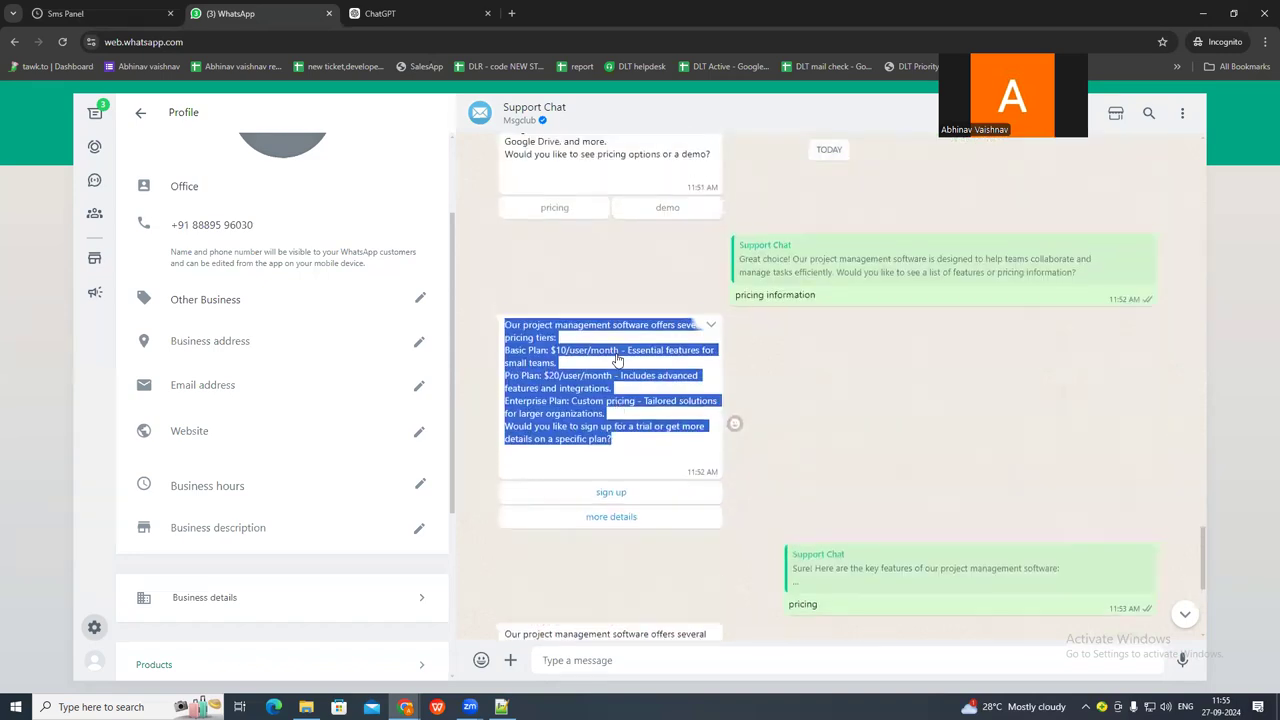
scroll(600, 430, down, 4)
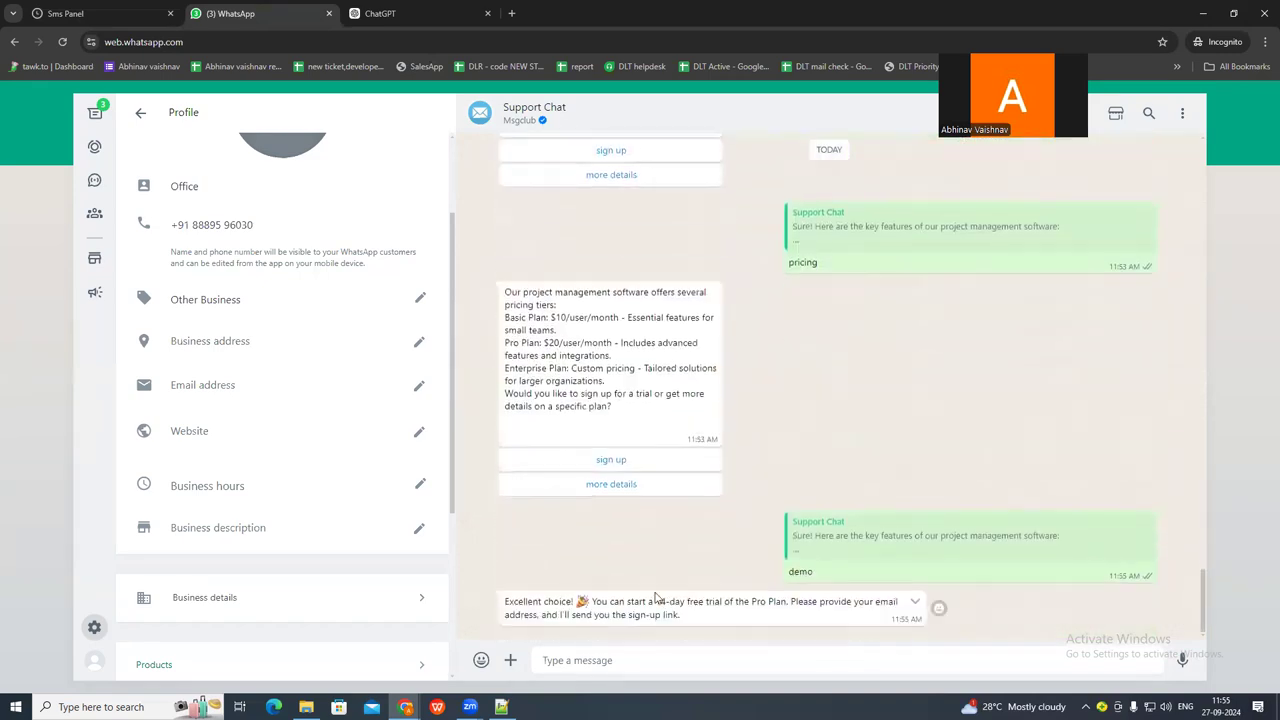
drag(505, 601, 576, 601)
scroll(500, 200, up, 2)
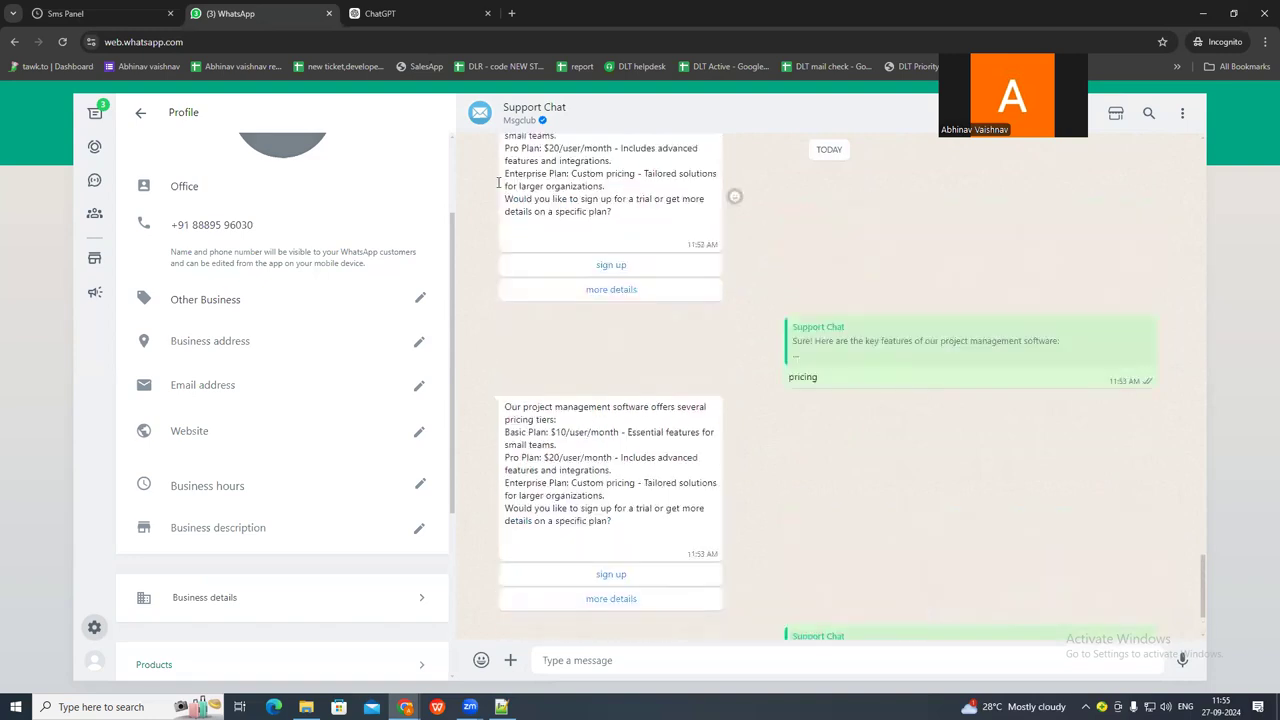
Back in the Sms Panel, create another chatbot and name it signup.
click(127, 13)
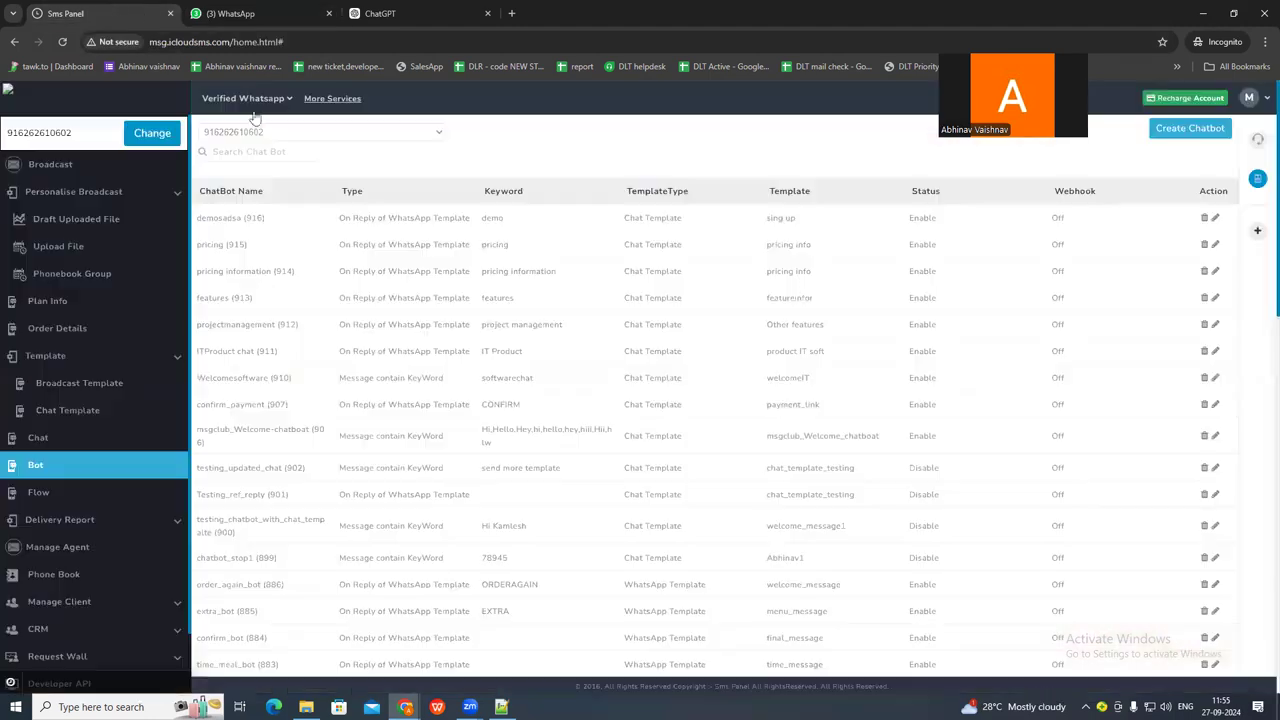
click(1176, 137)
click(261, 178)
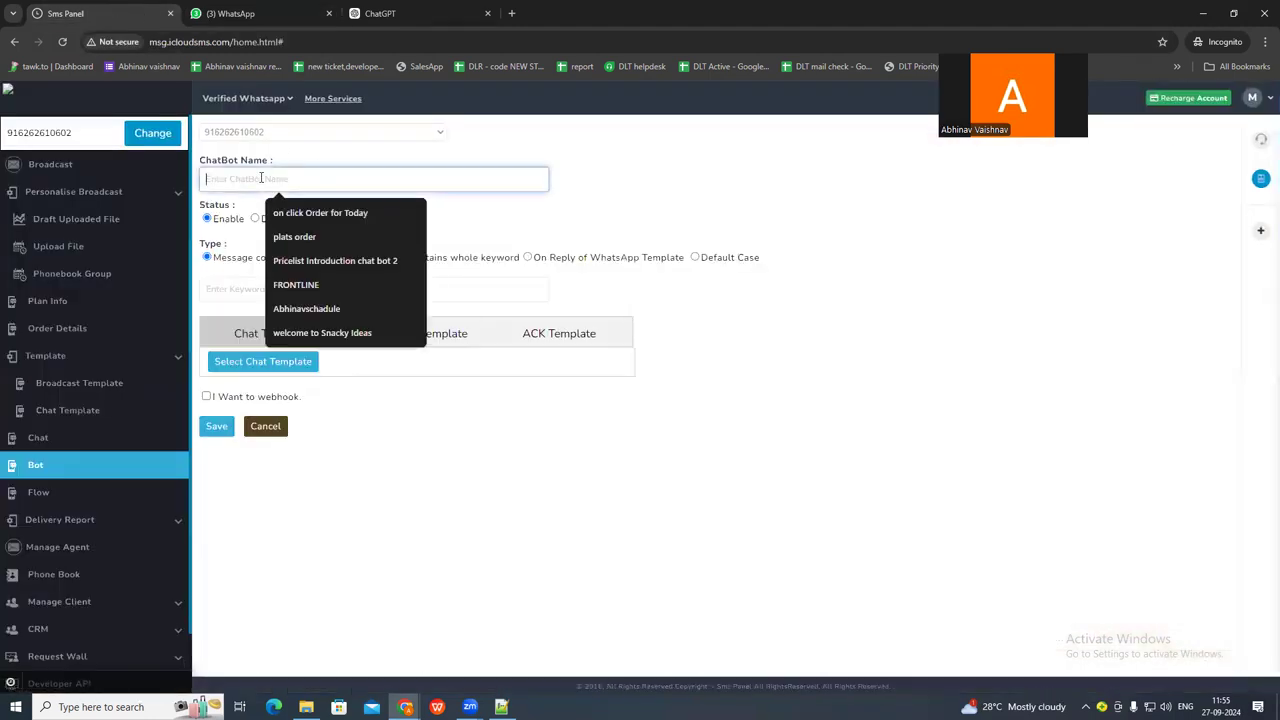
text(signup)
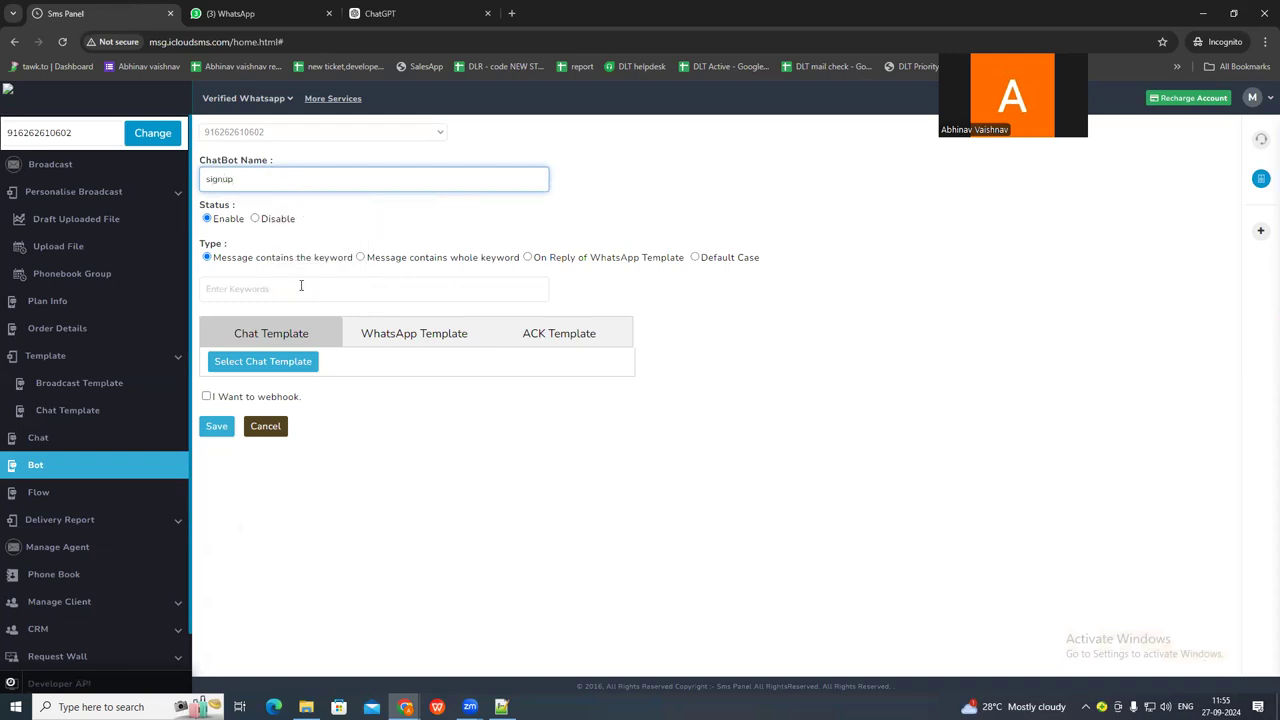
Make the signup chatbot an On Reply of WhatsApp Template bot triggered by the pricing info chat template.
click(528, 257)
click(278, 284)
click(247, 320)
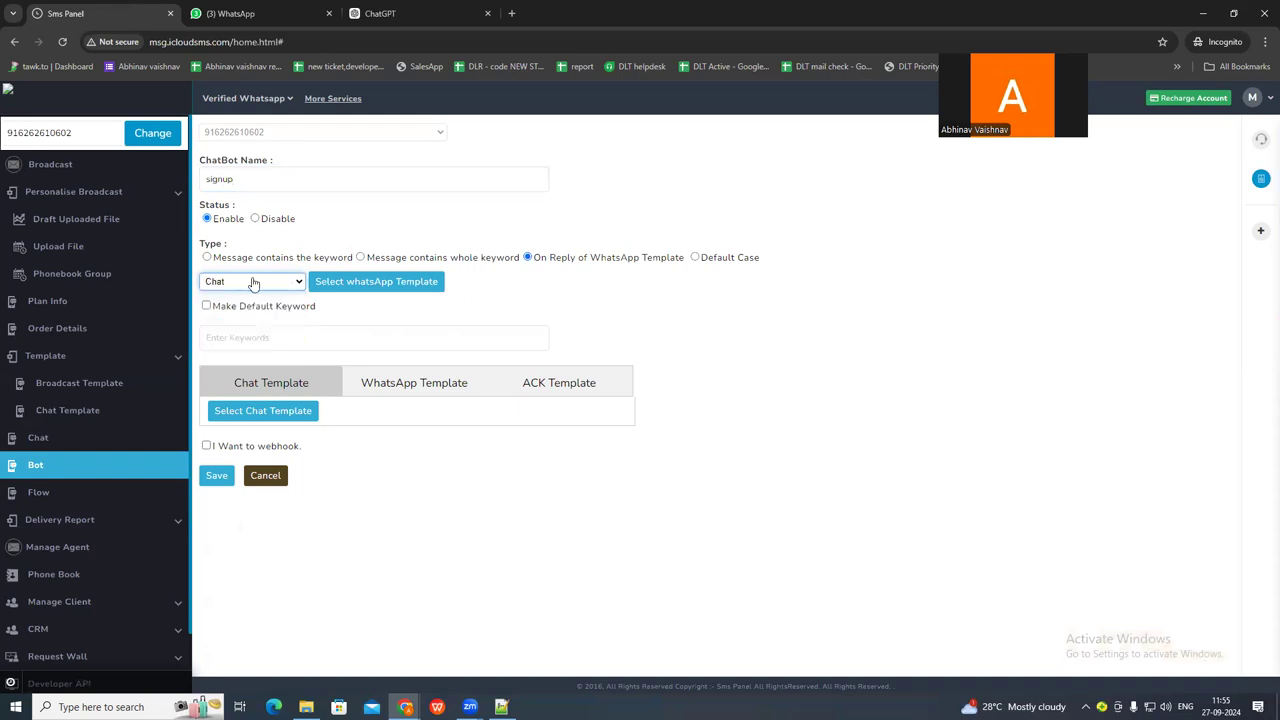
click(253, 284)
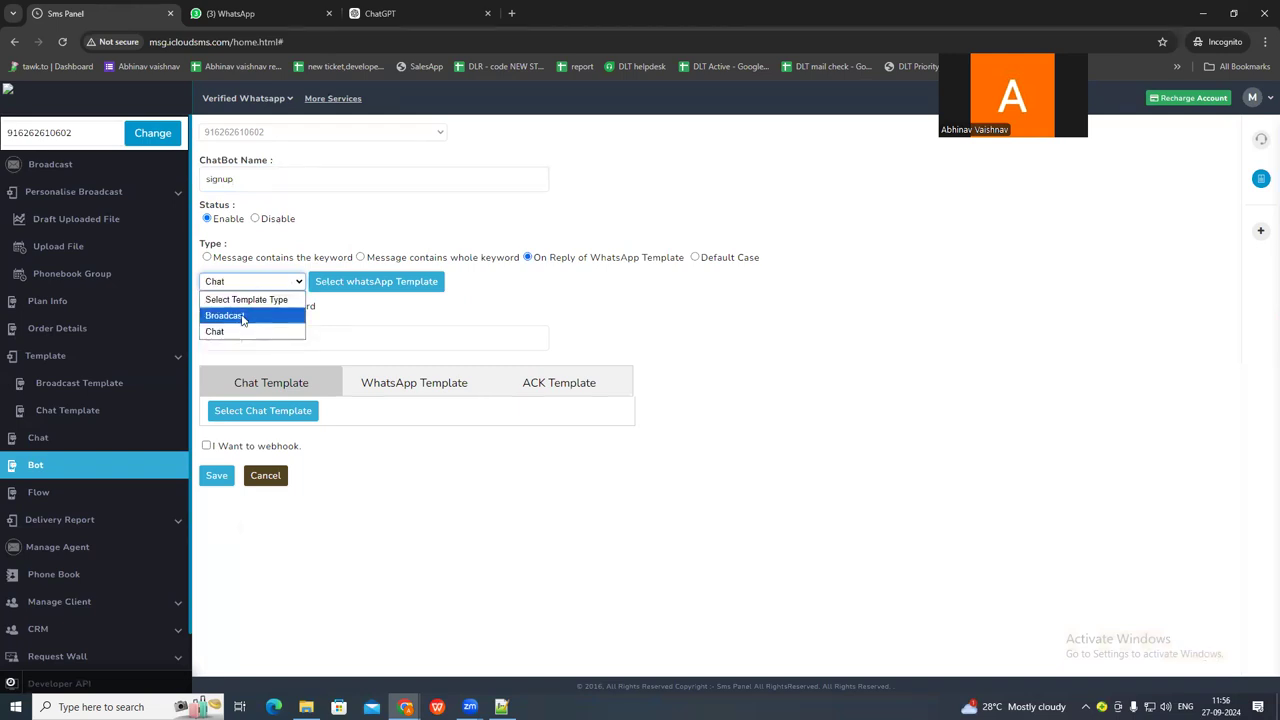
click(235, 333)
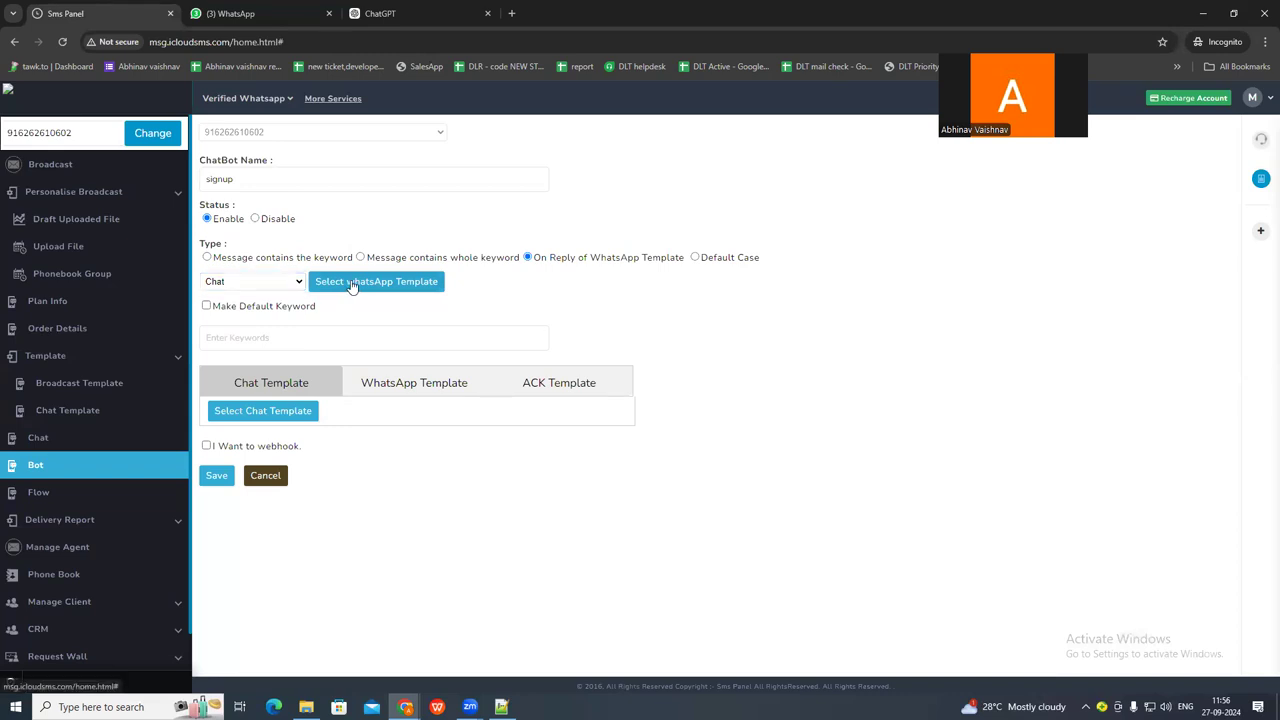
click(350, 284)
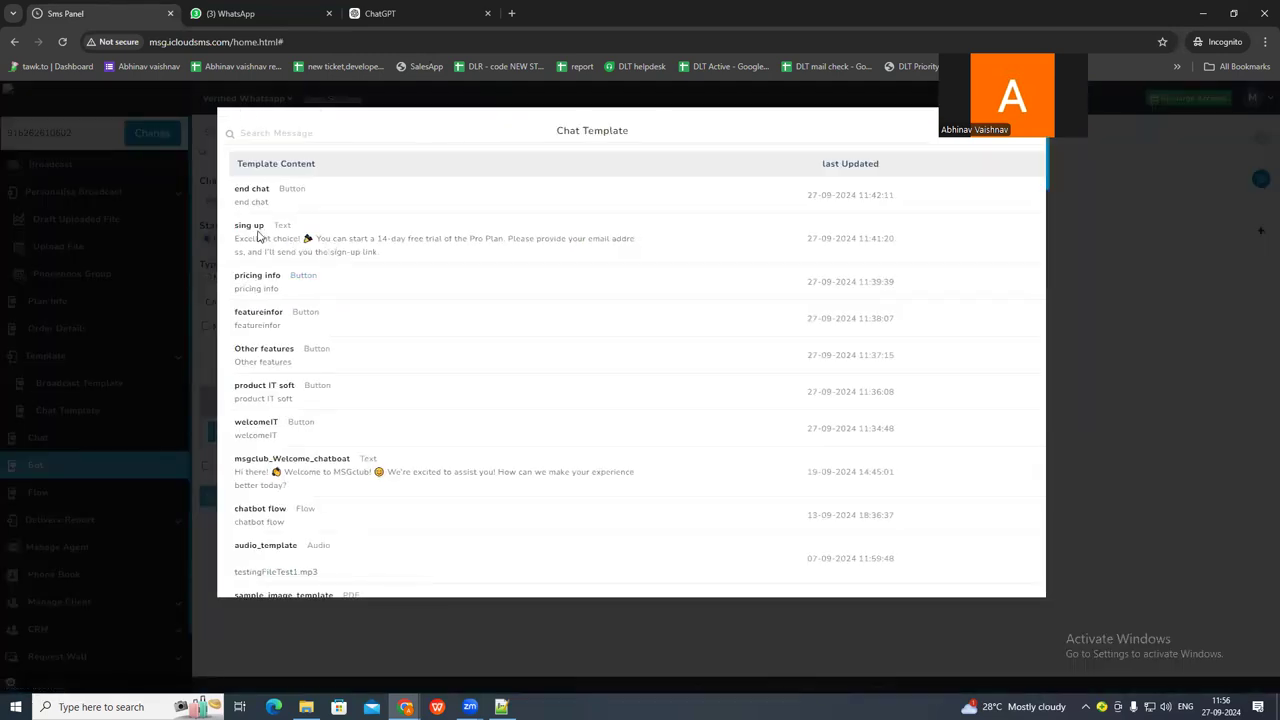
click(256, 282)
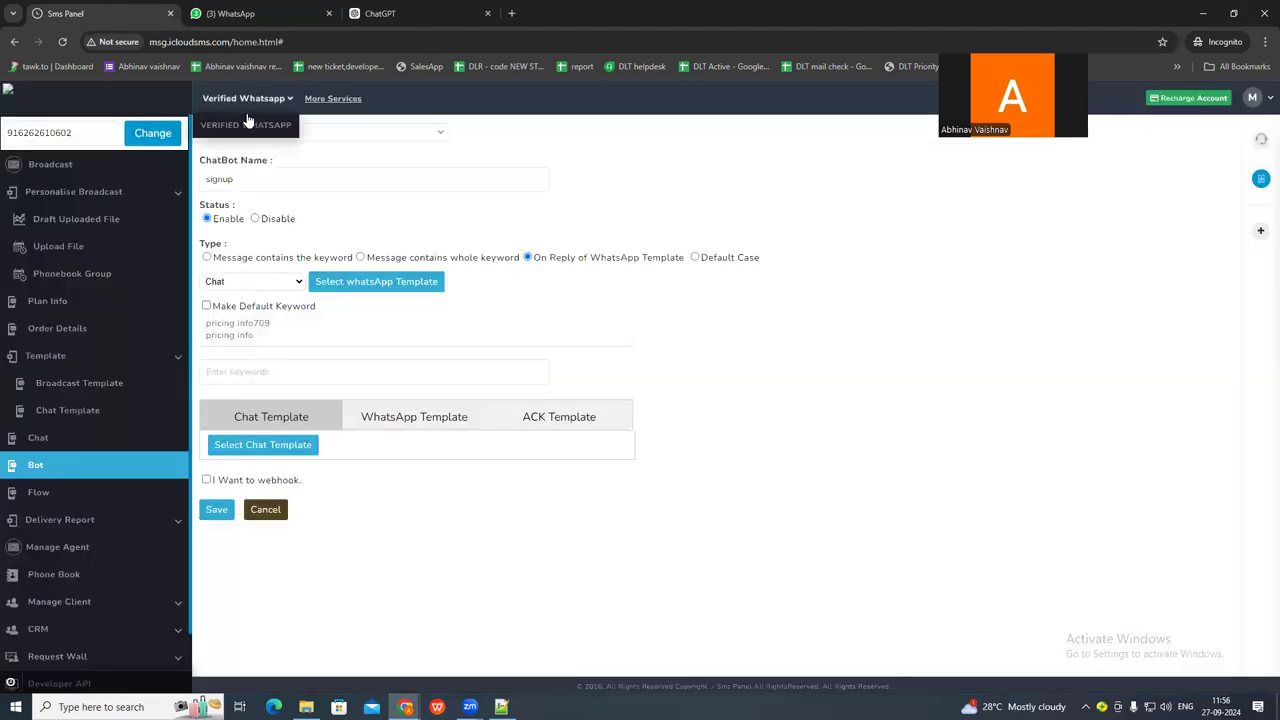
Copy sign up from the Notepad++ conversation script as the chatbot's keyword.
key(alt+Tab)
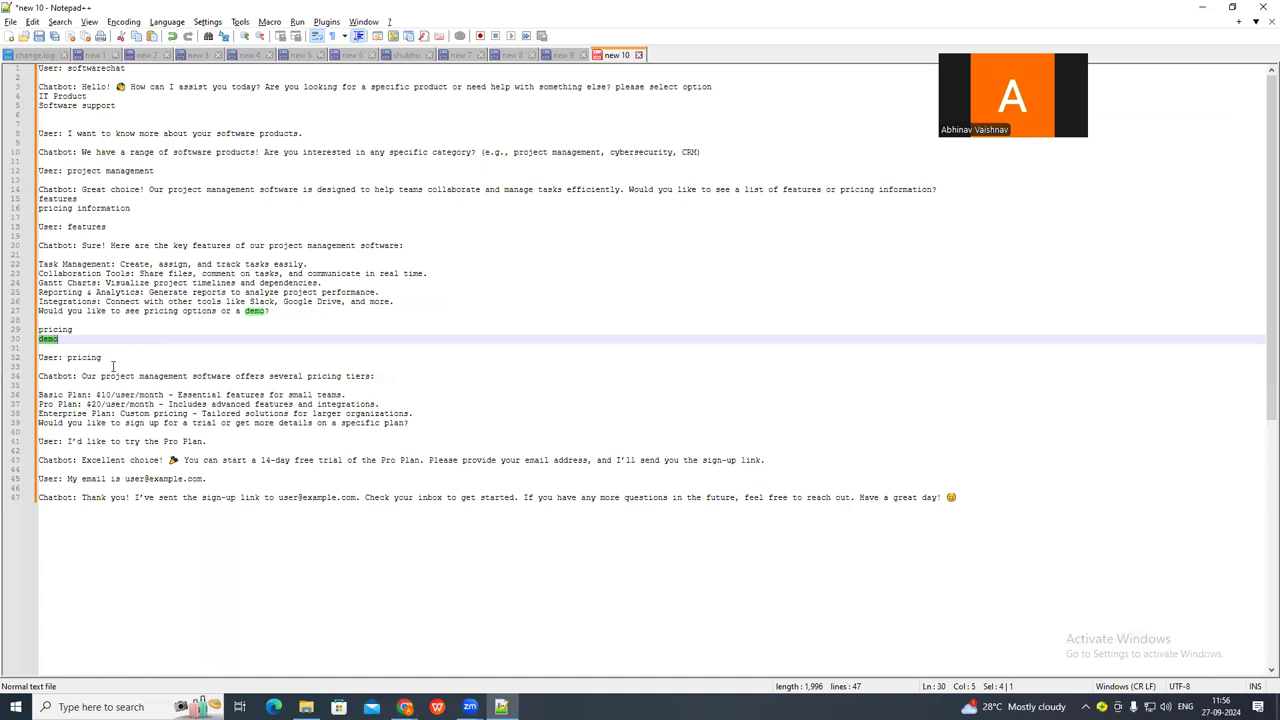
drag(124, 422, 160, 424)
key(ctrl+c)
key(alt+Tab)
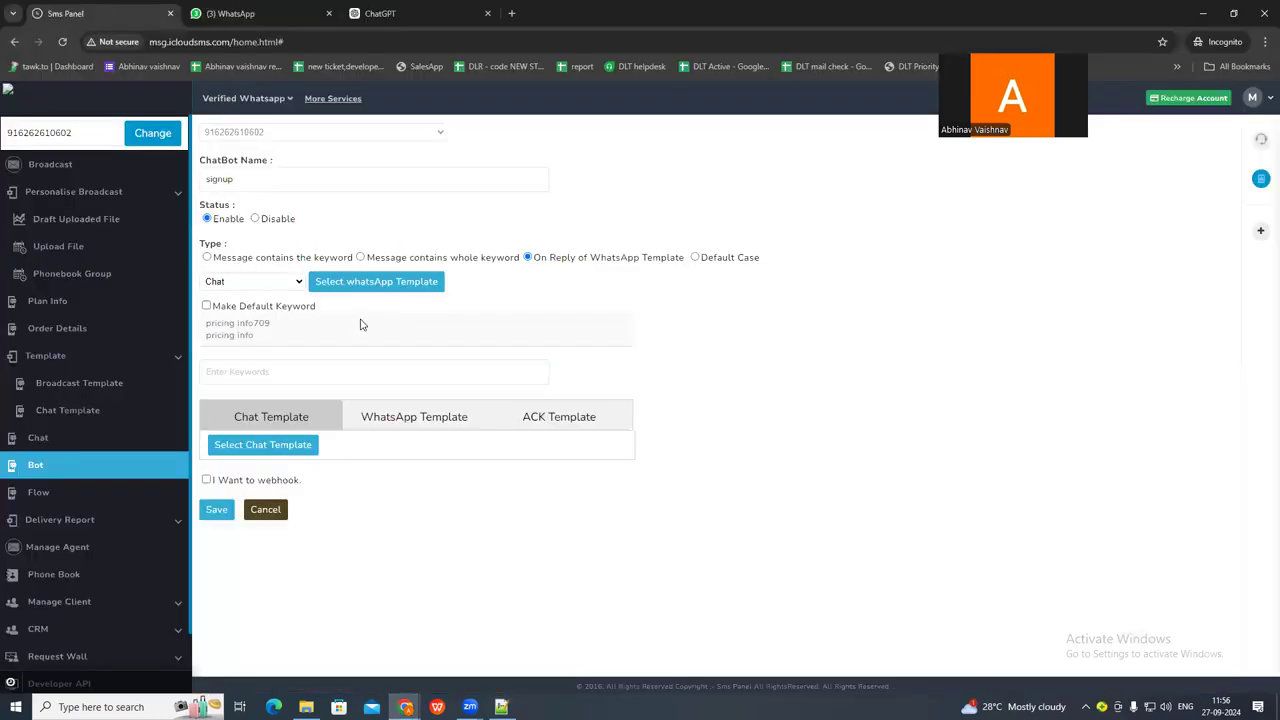
click(227, 371)
key(ctrl+v)
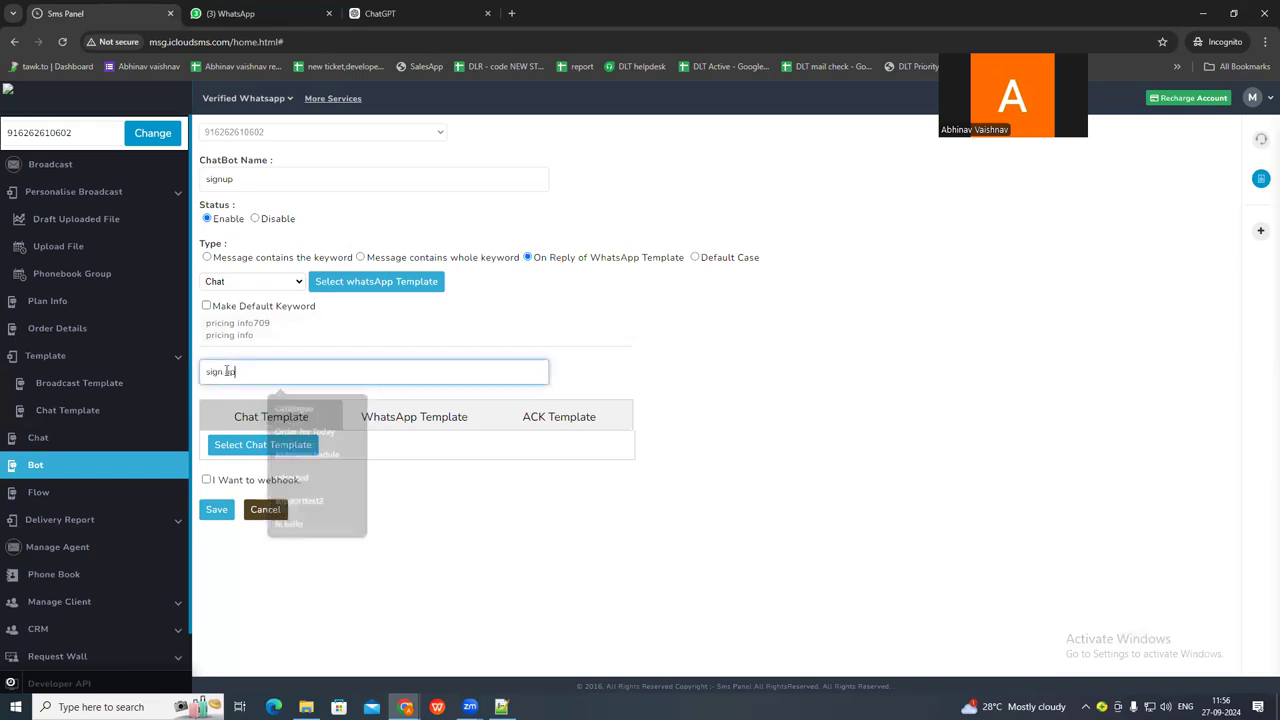
Attach the sing up chat template as the signup chatbot's reply and save the chatbot.
click(249, 452)
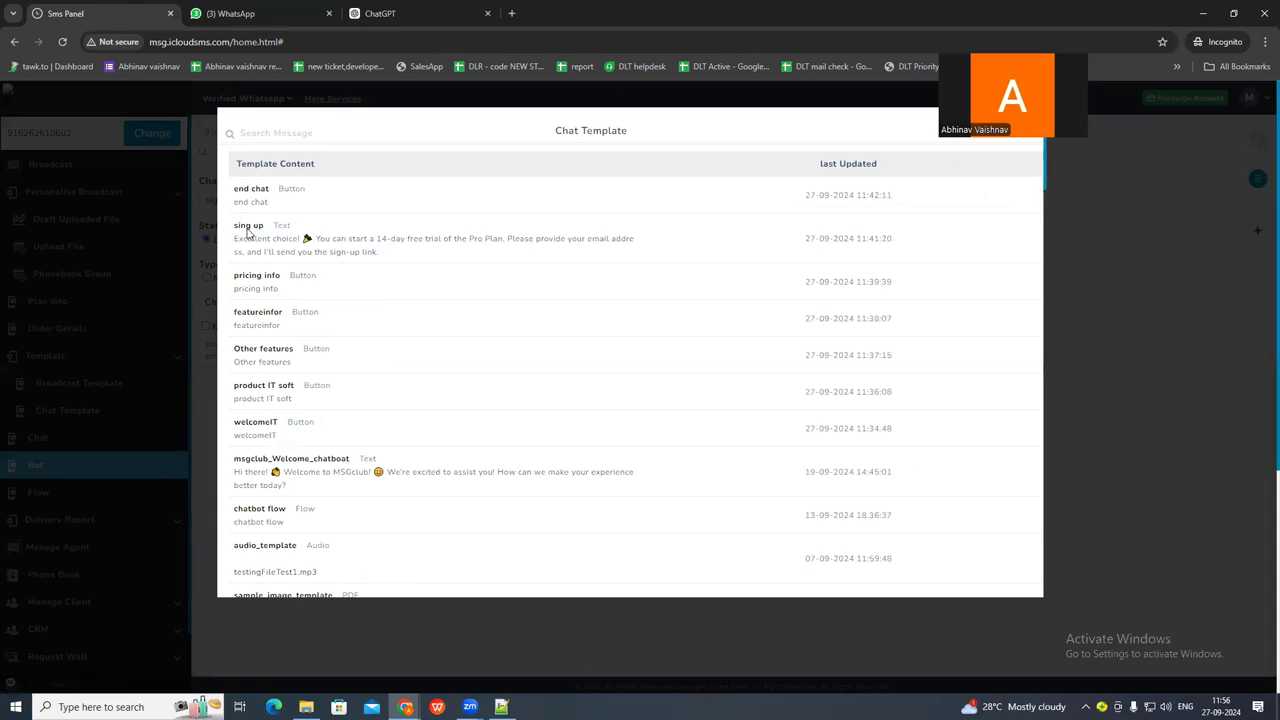
click(249, 232)
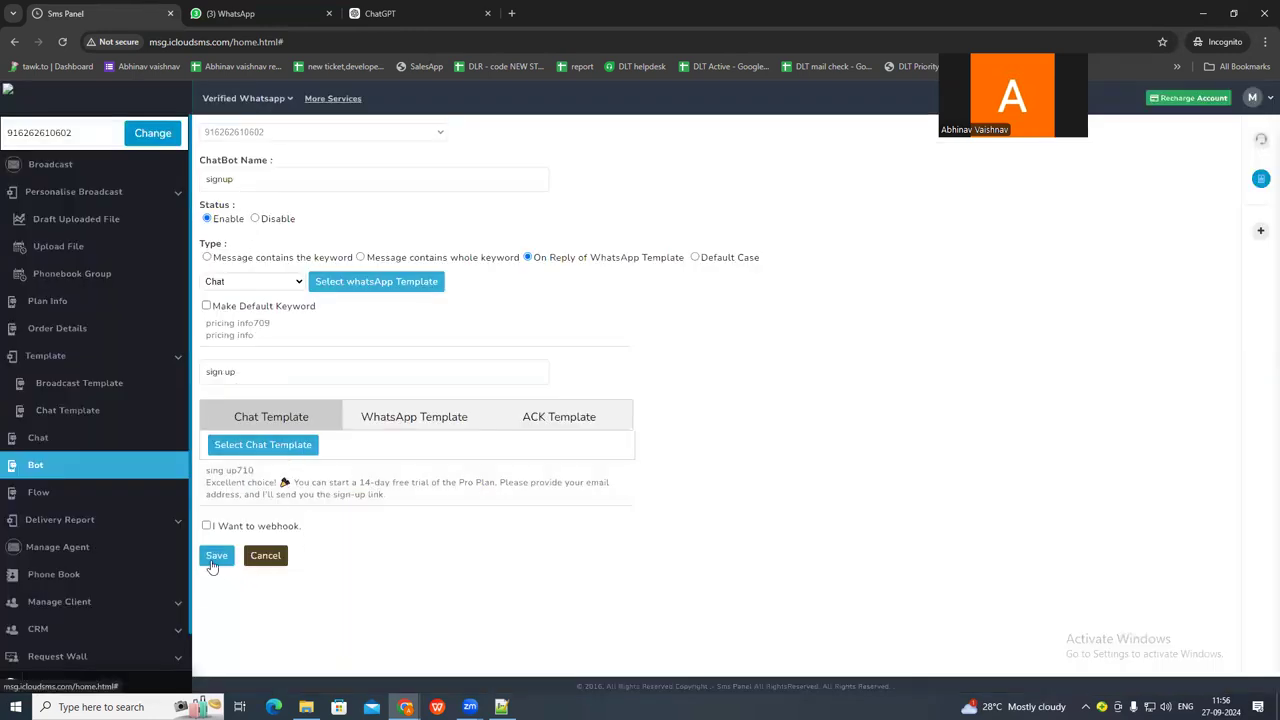
click(213, 562)
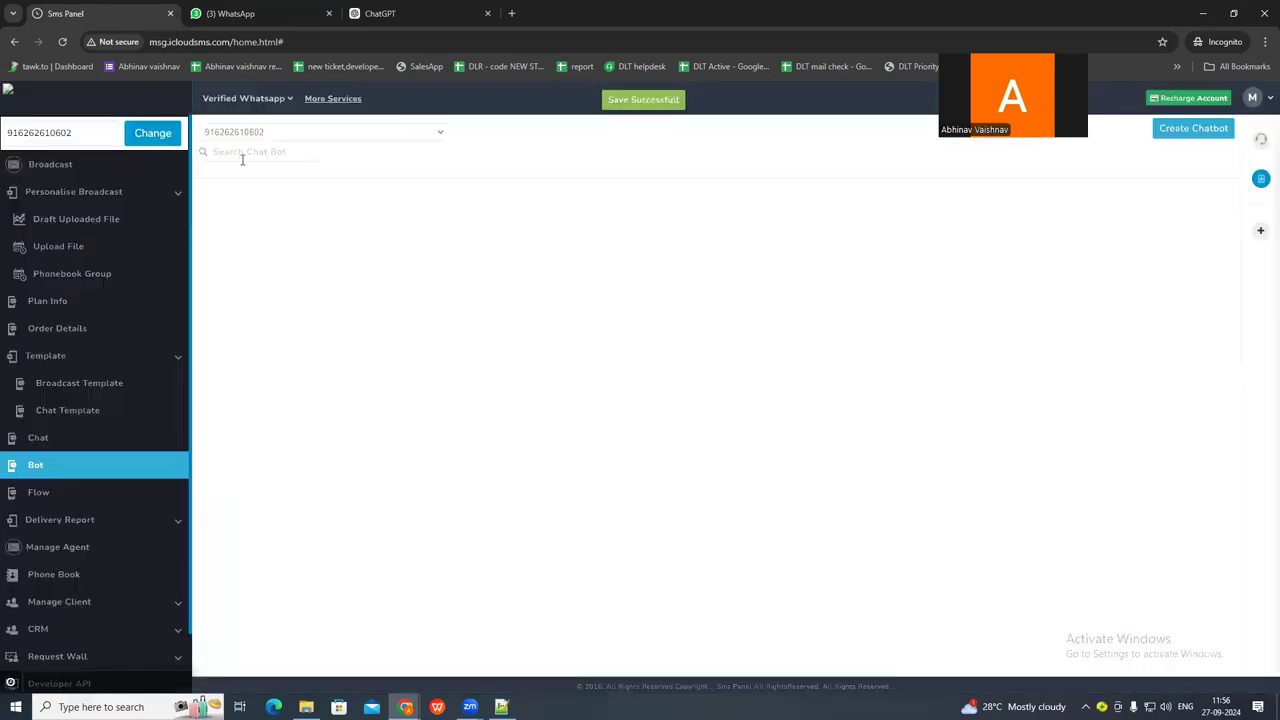
Test the signup chatbot by choosing sign up under both pricing messages in the WhatsApp support chat, and review the replies.
click(230, 13)
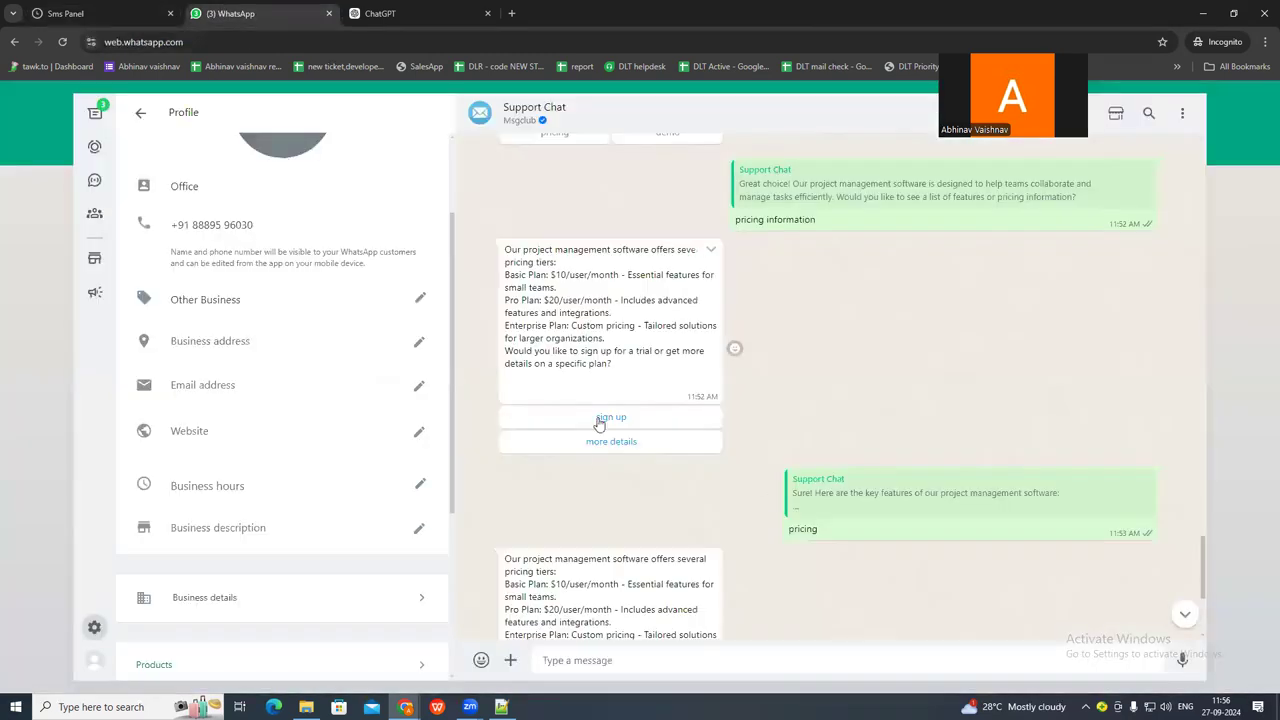
click(599, 425)
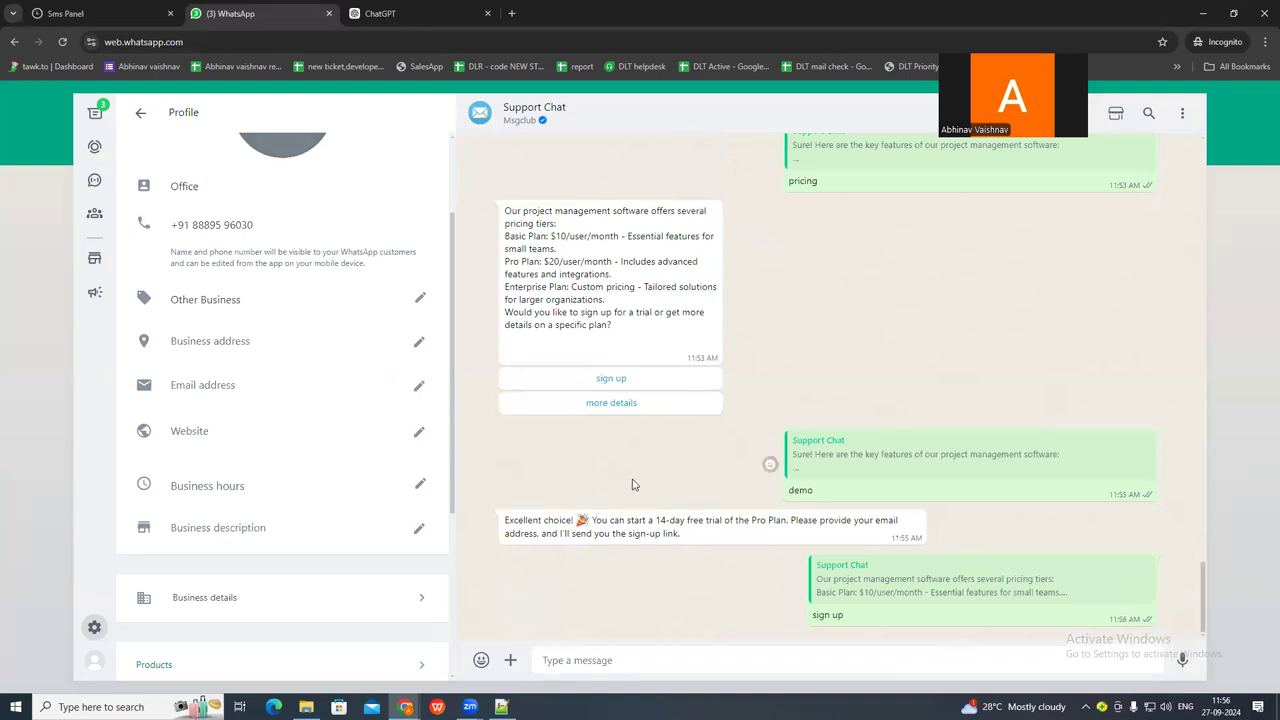
scroll(615, 489, up, 1)
scroll(612, 480, down, 1)
click(592, 380)
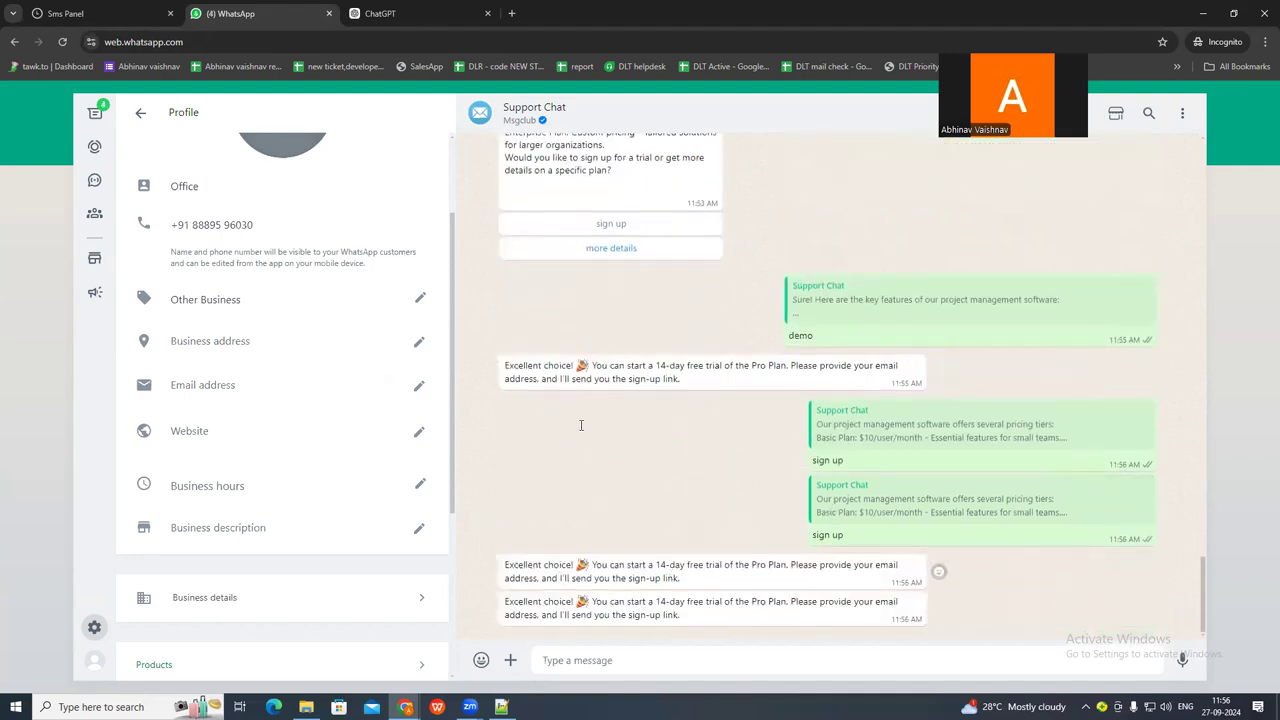
drag(506, 563, 676, 588)
click(630, 505)
scroll(632, 492, up, 3)
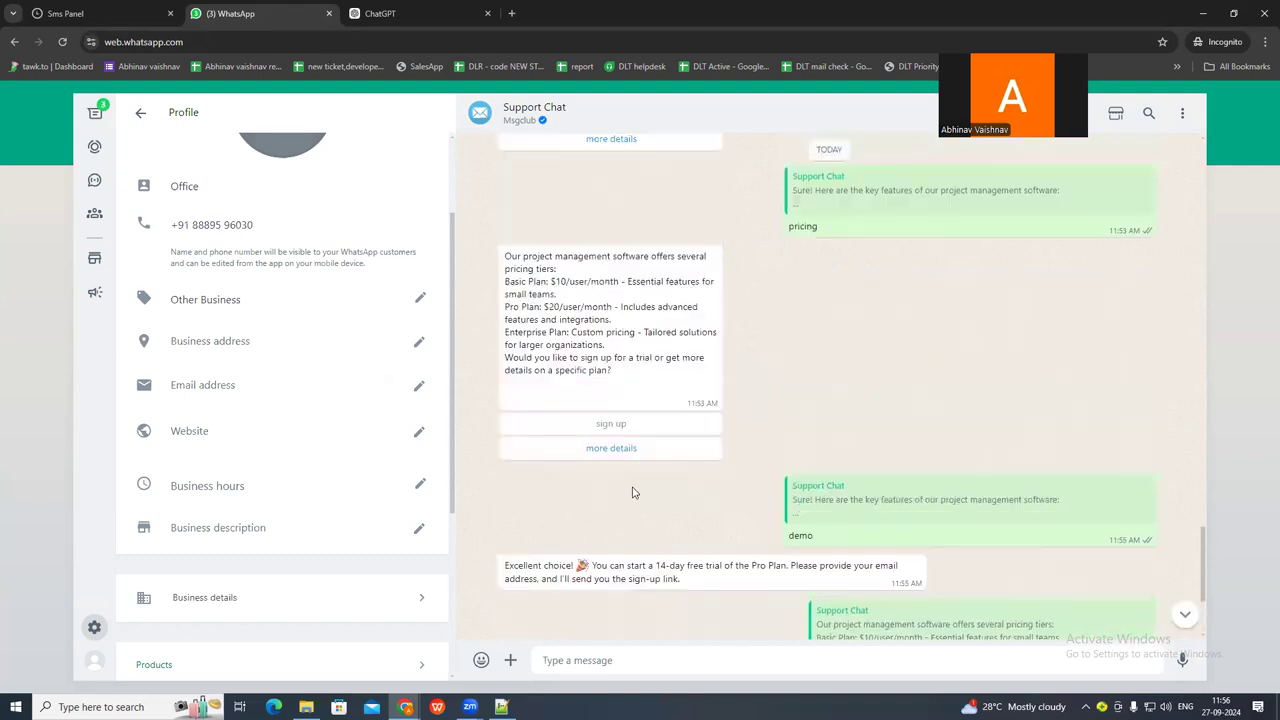
scroll(632, 492, down, 2)
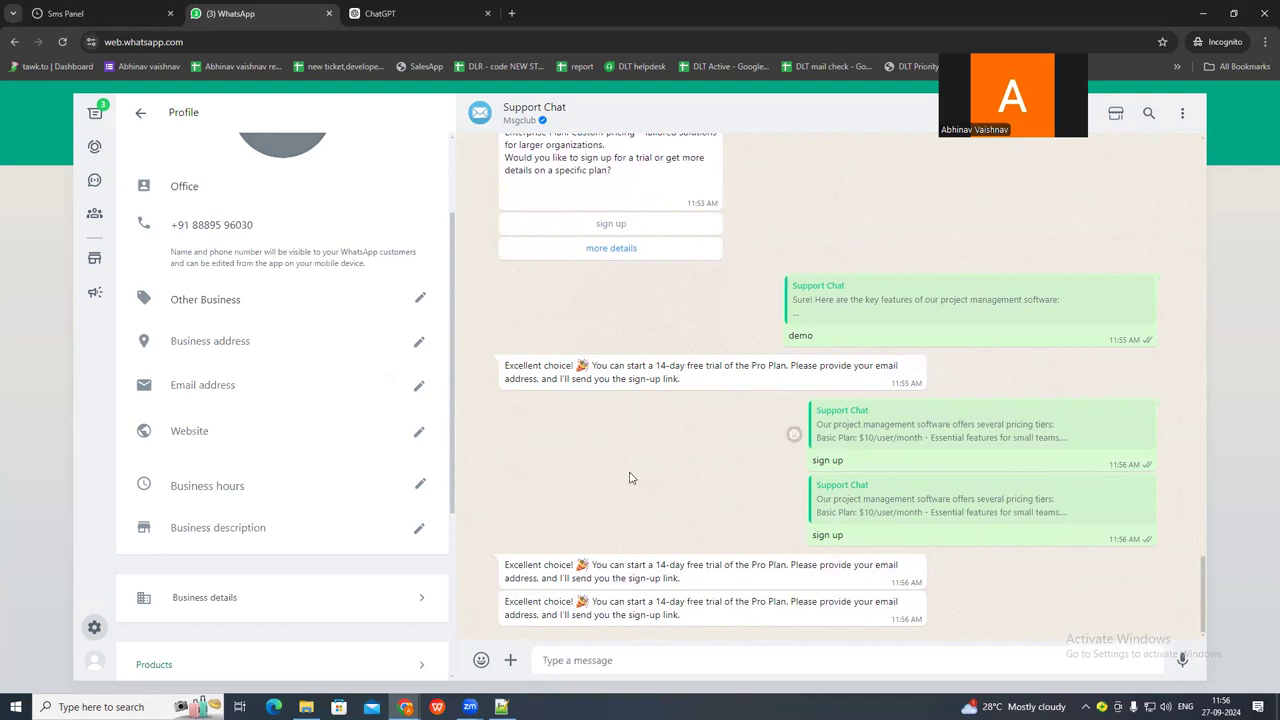
Start a new chatbot in Sms Panel as an On Reply of WhatsApp Template bot triggered by the sing up chat template.
click(117, 15)
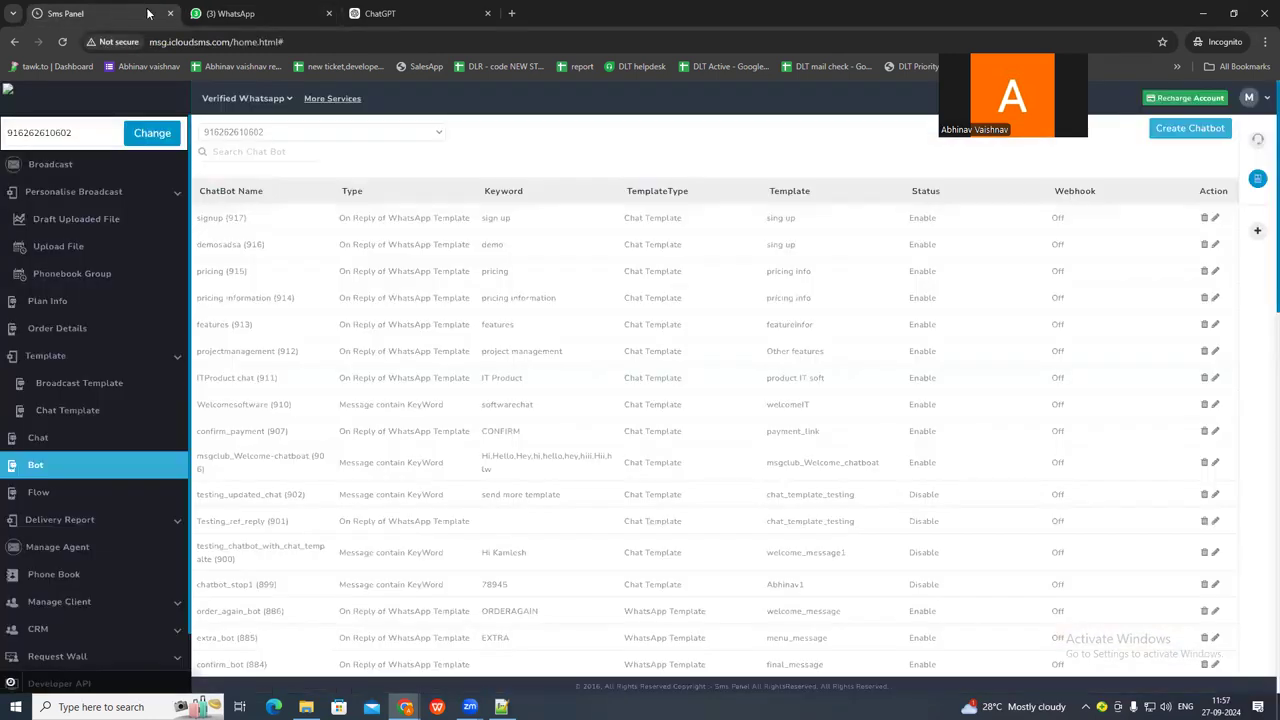
click(228, 9)
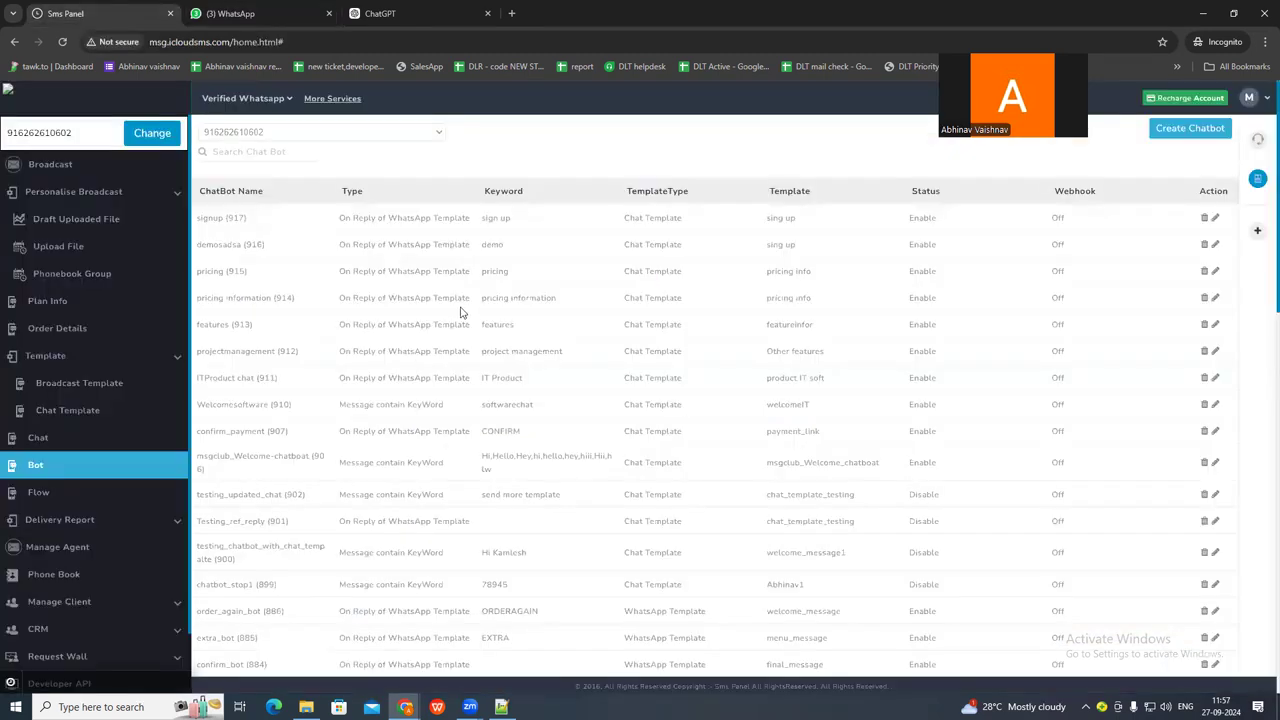
click(117, 13)
click(1198, 134)
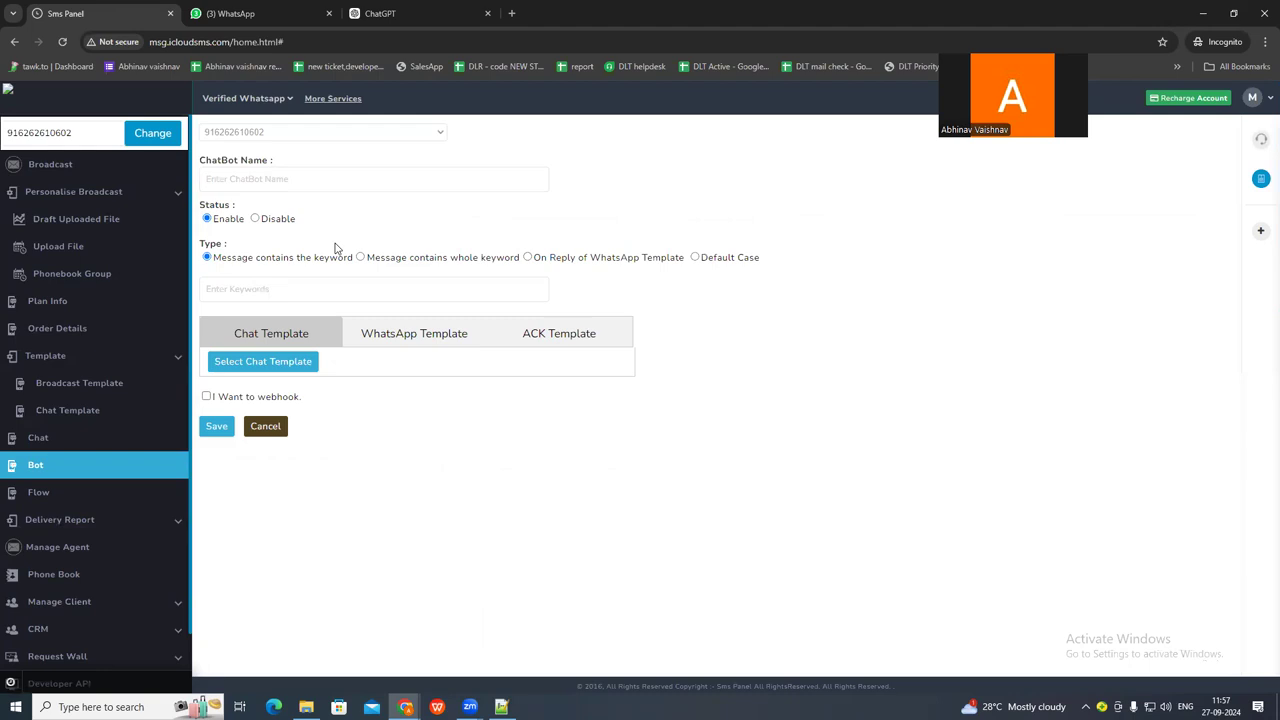
click(268, 178)
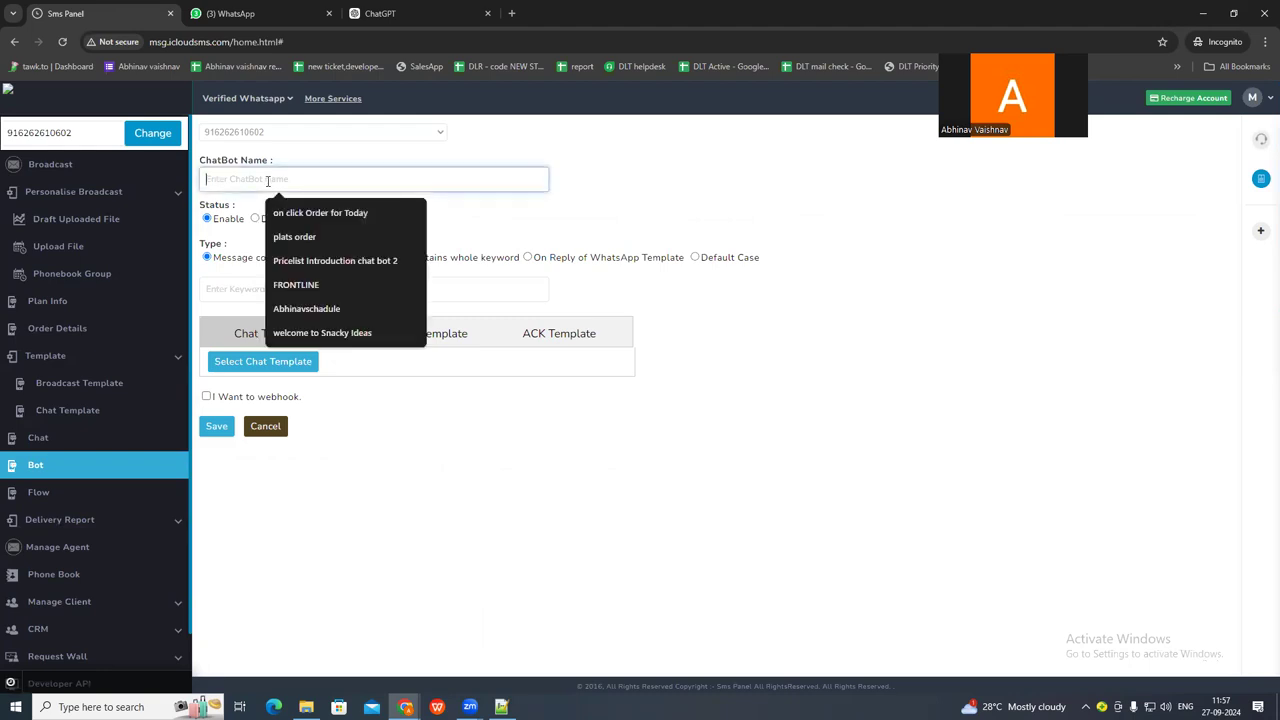
click(478, 236)
click(528, 257)
click(250, 281)
click(246, 329)
click(348, 292)
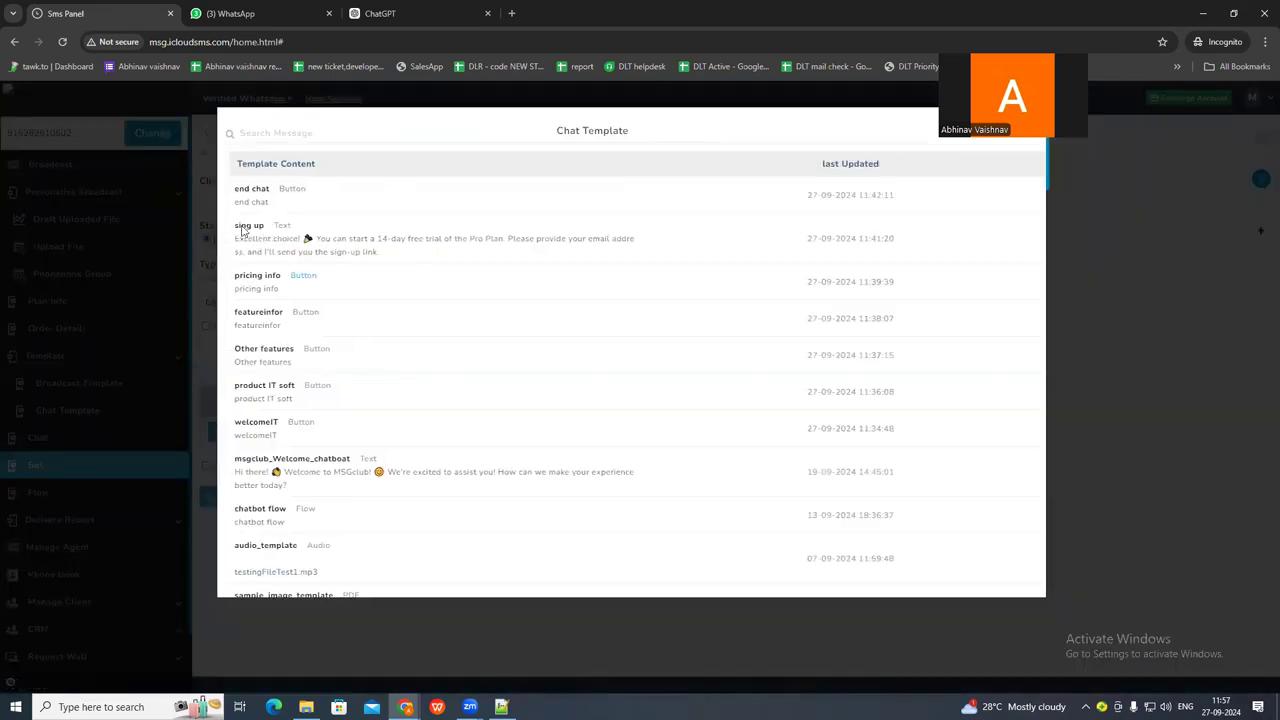
click(241, 231)
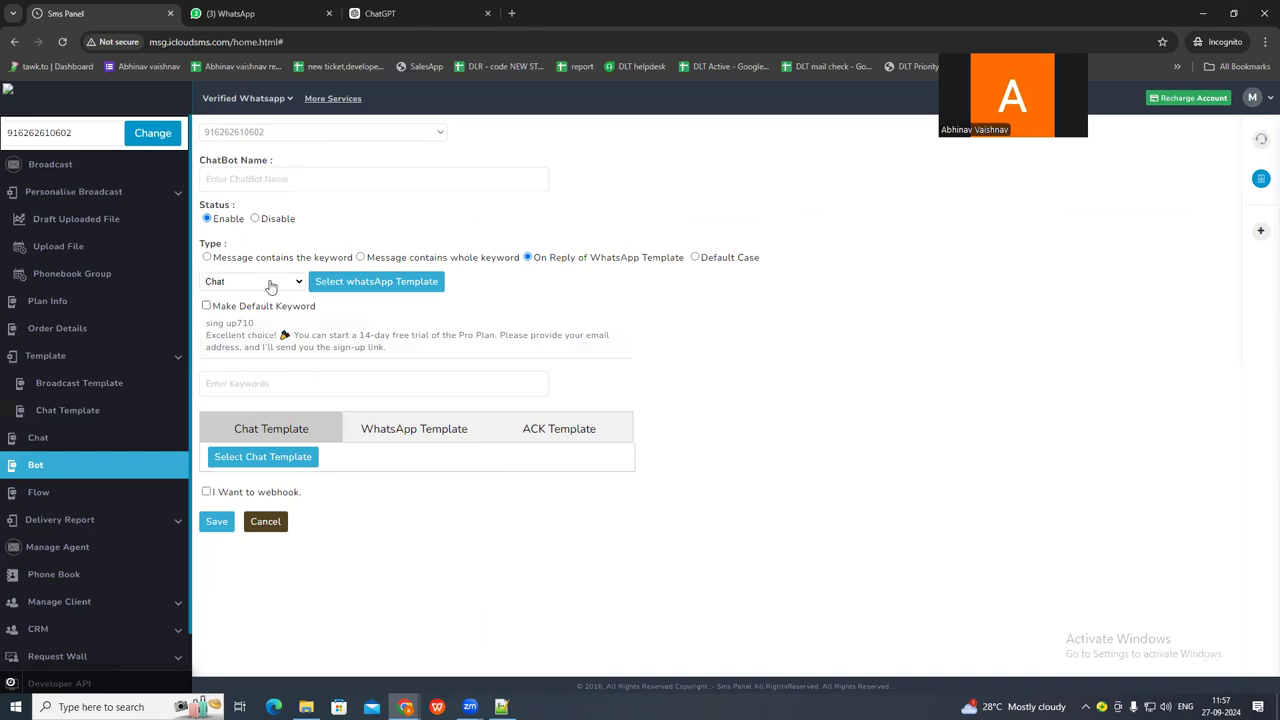
Name the chatbot sign up and turn on Make Default Keyword for its trigger.
click(260, 177)
text(sign up)
drag(258, 177, 190, 186)
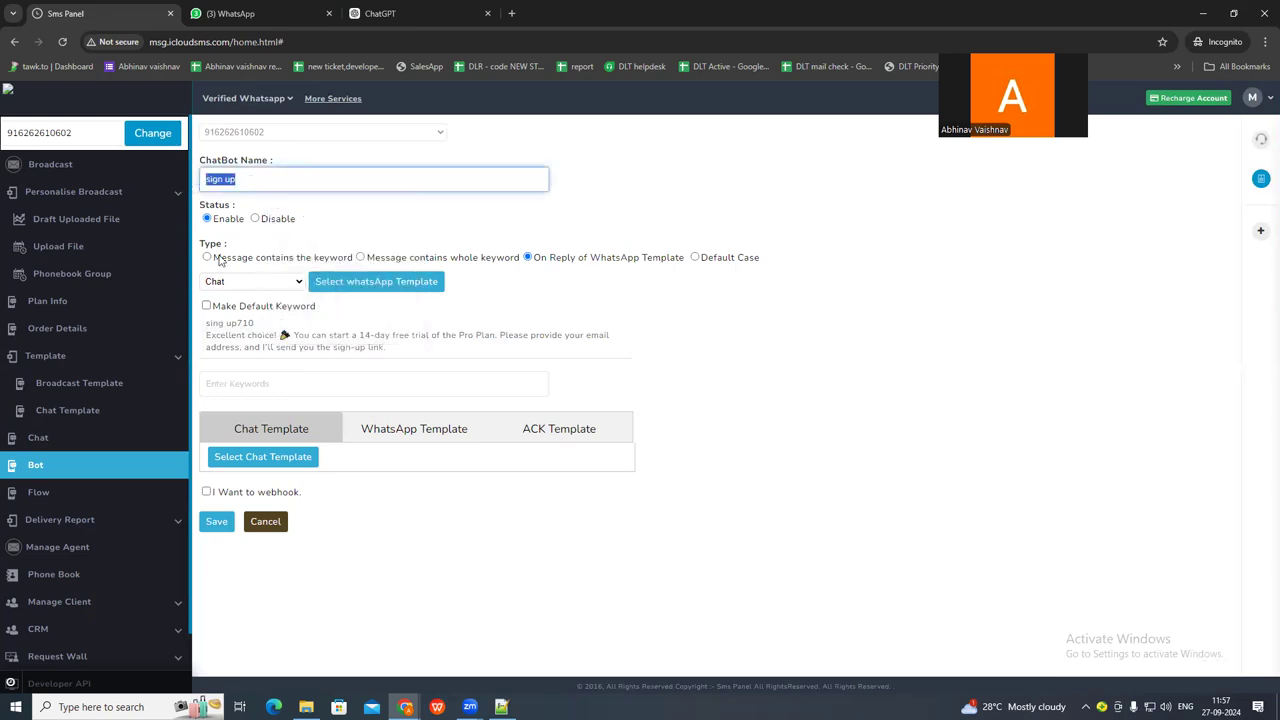
click(207, 307)
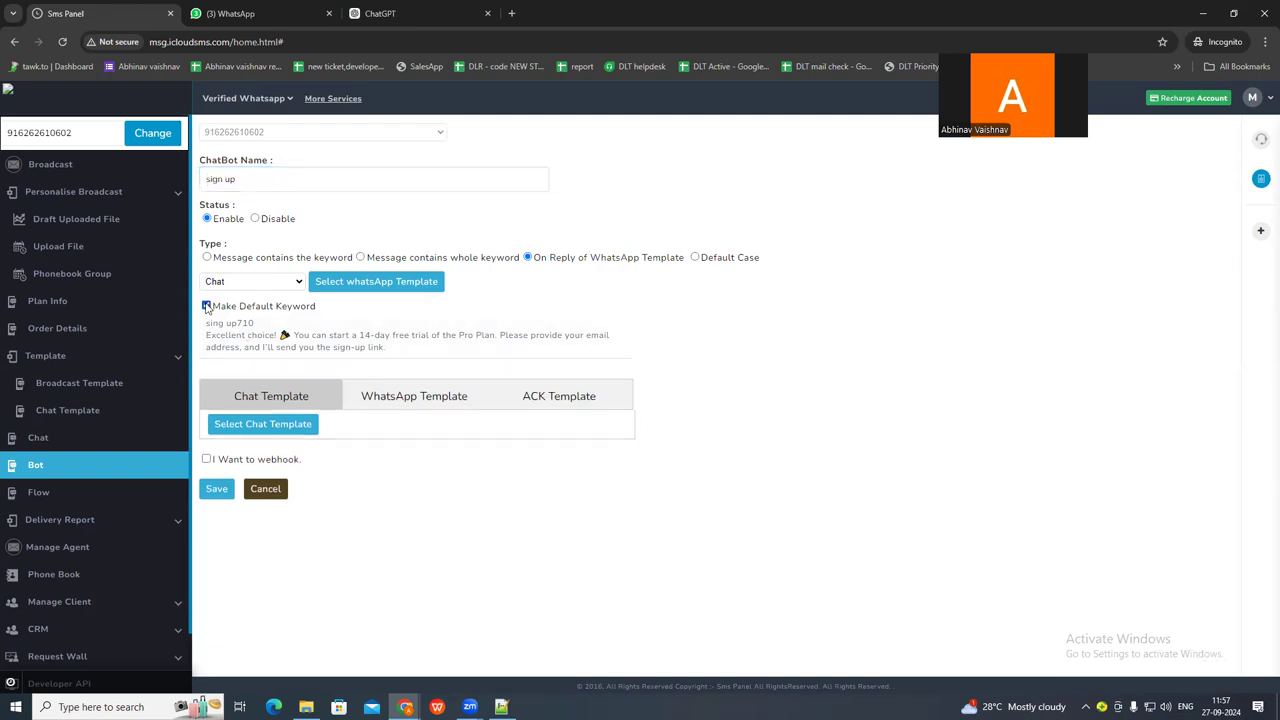
Attach the end chat template as the chatbot's reply and save the chatbot under the name sign upsadsa.
click(252, 428)
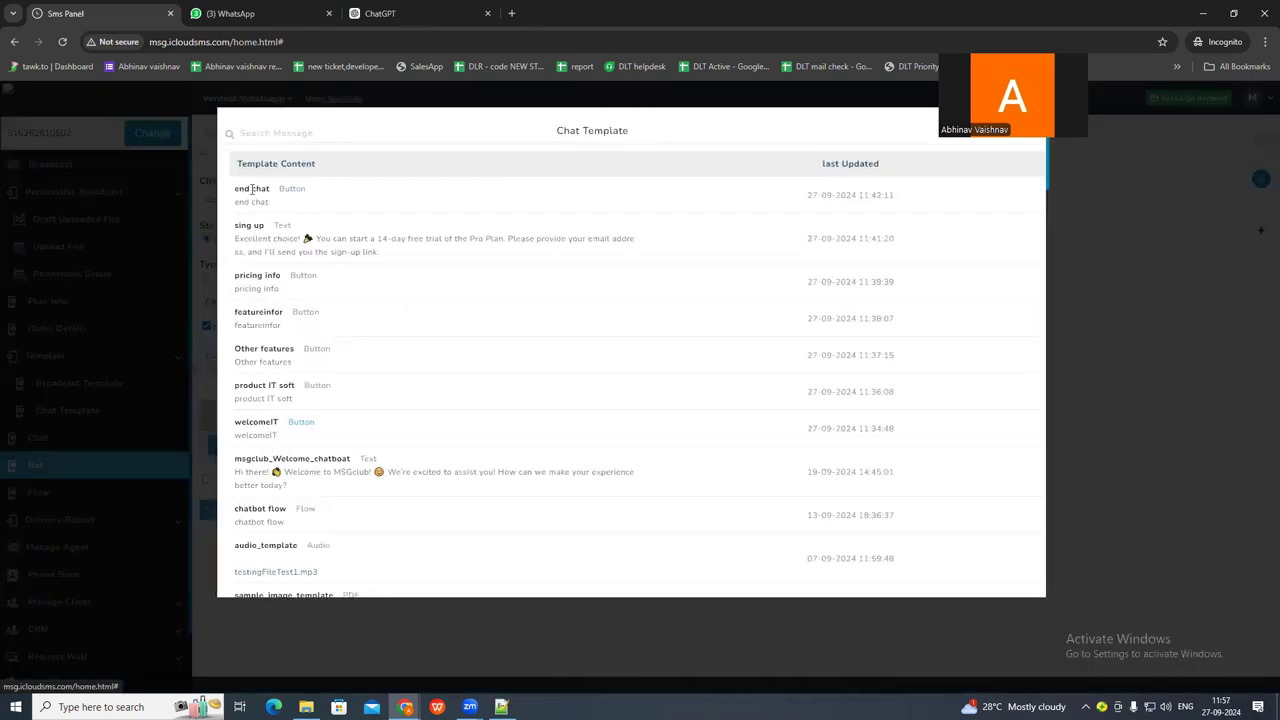
click(252, 189)
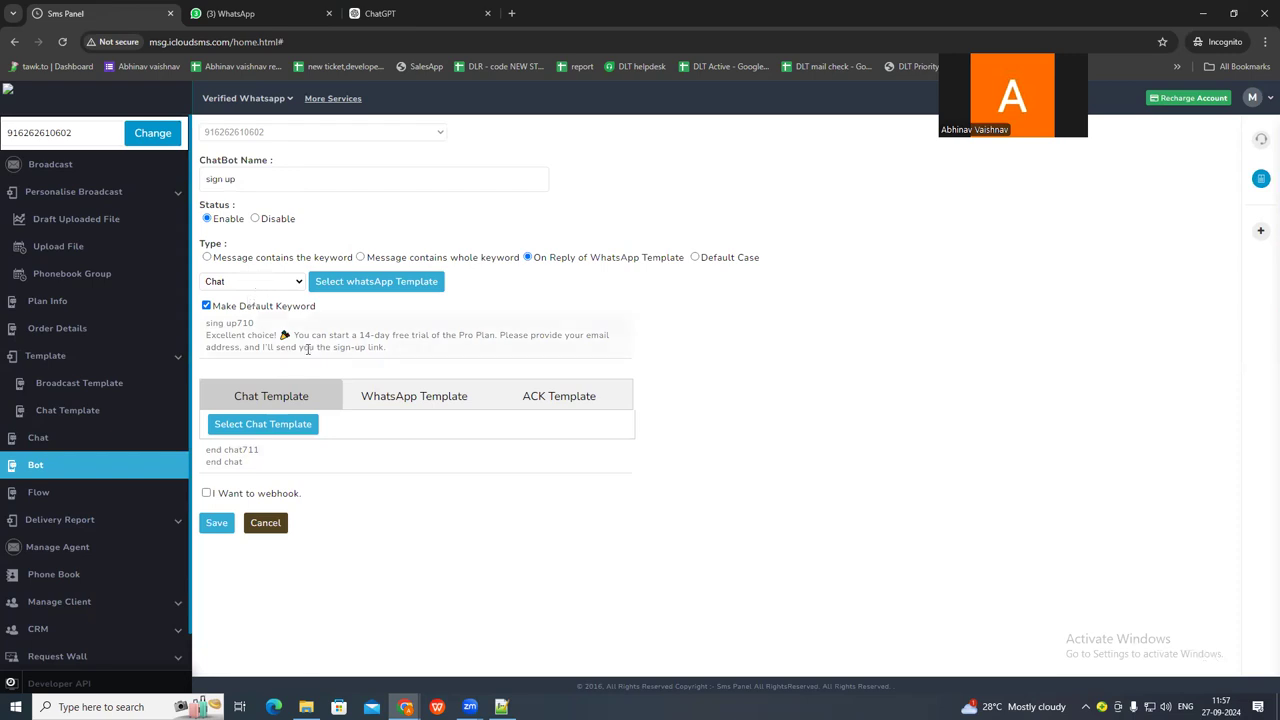
click(255, 180)
text(demo)
click(218, 522)
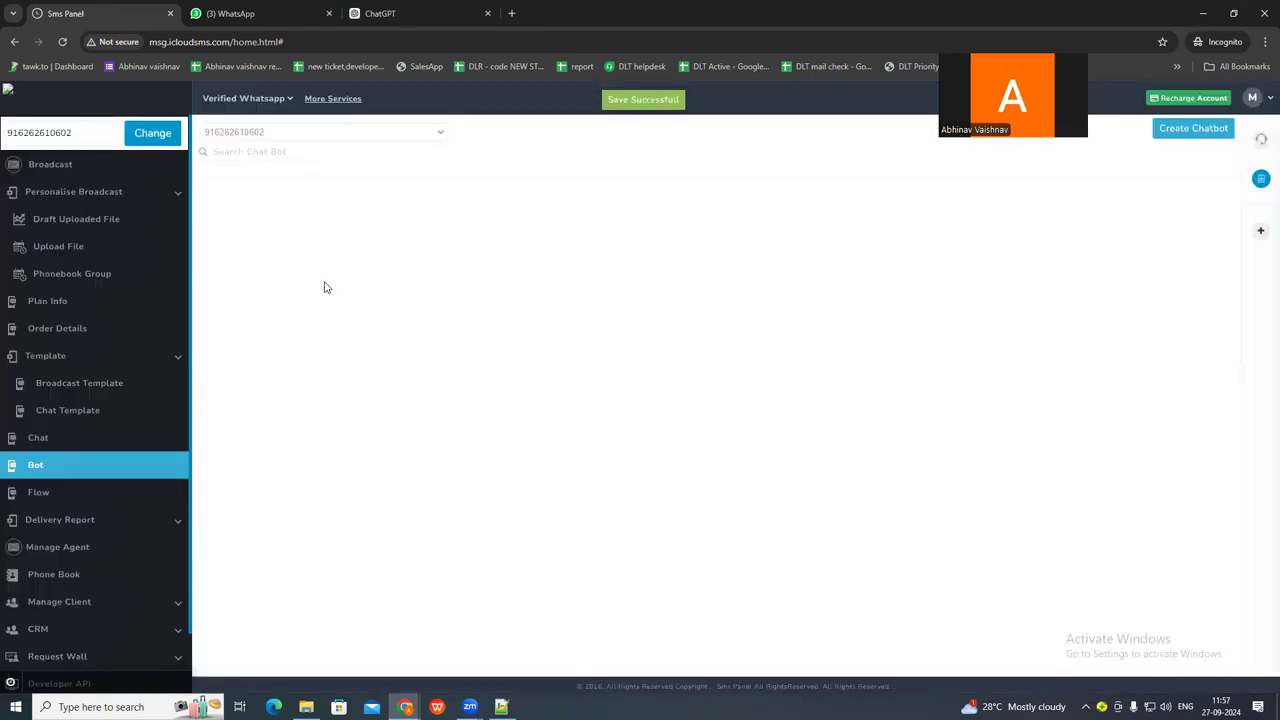
Test the default-keyword chatbot by sending a sample e-mail address in the WhatsApp support chat, and review the reply.
click(233, 9)
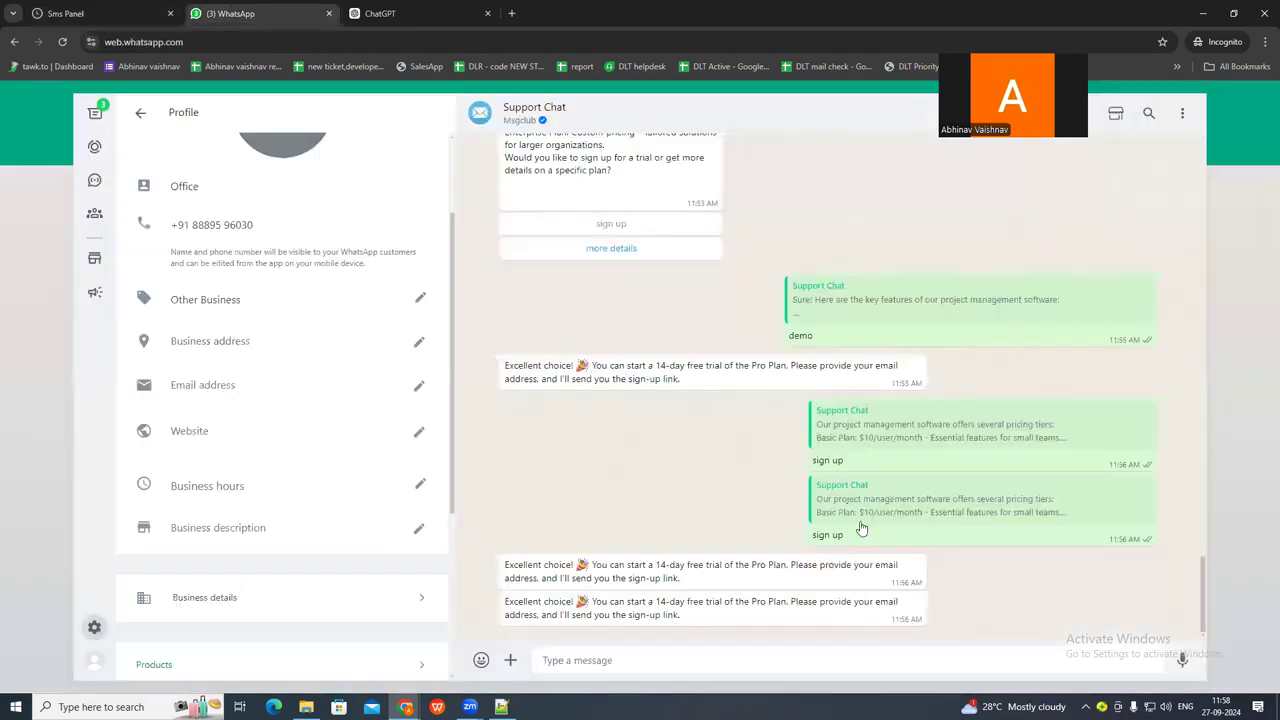
click(580, 661)
key(Return)
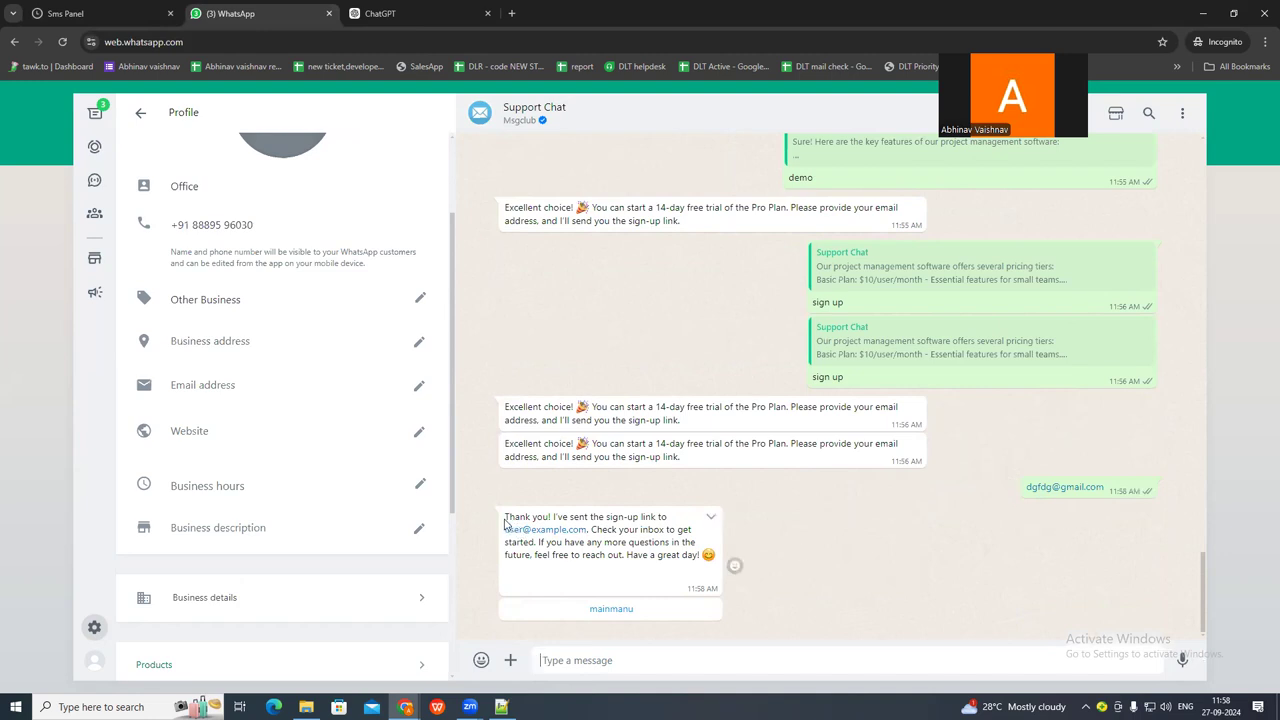
drag(507, 517, 708, 552)
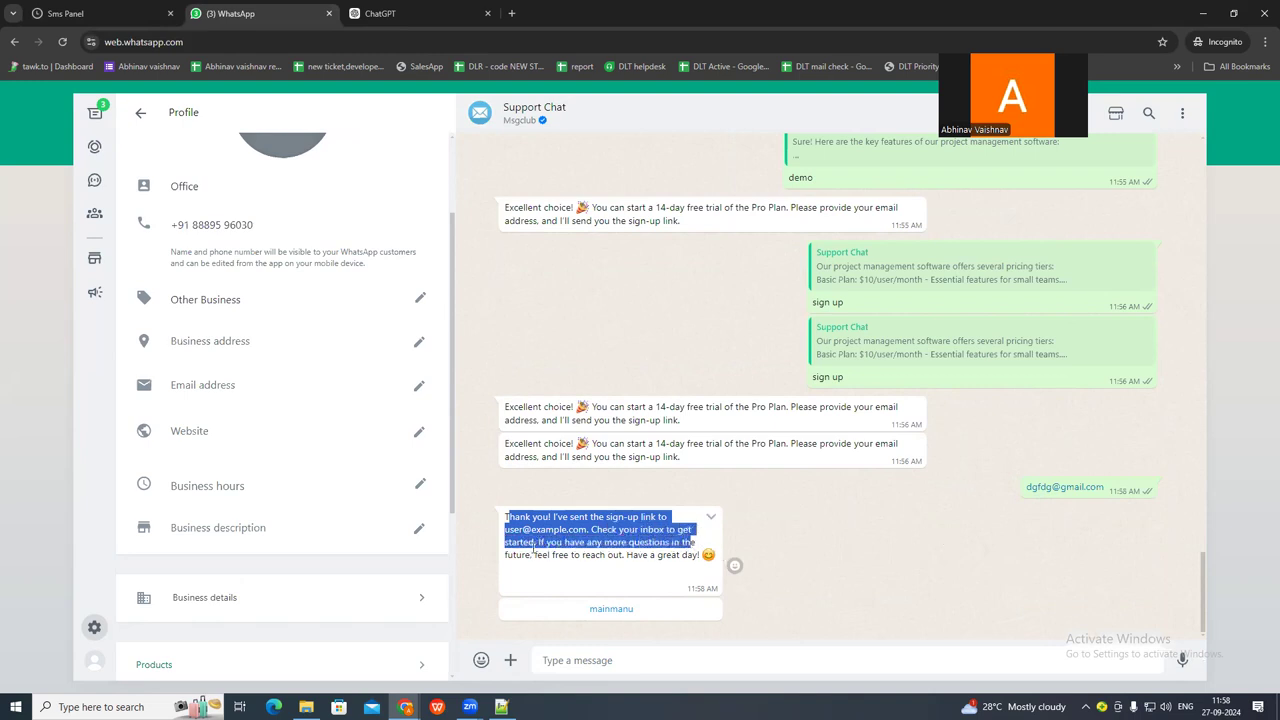
click(475, 518)
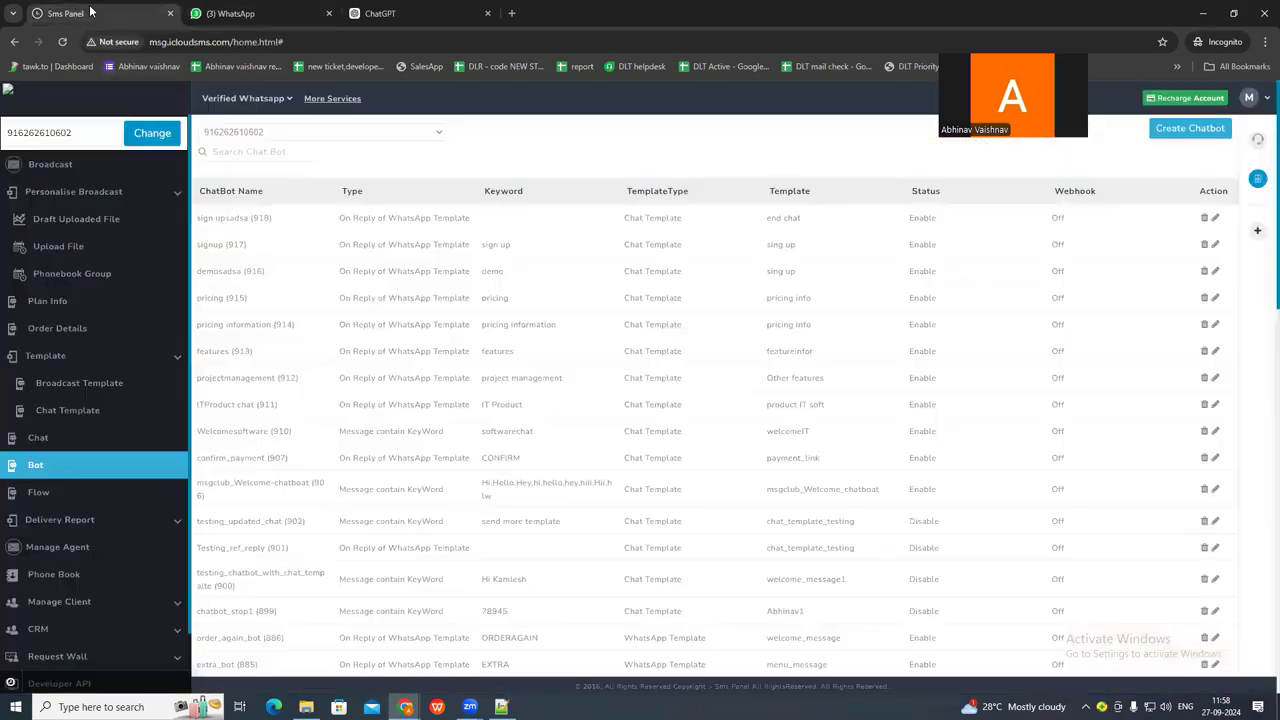
Create a chatbot named mainimanu123 in Sms Panel, set to On Reply of WhatsApp Template and triggered by the end chat template.
click(66, 13)
click(1193, 130)
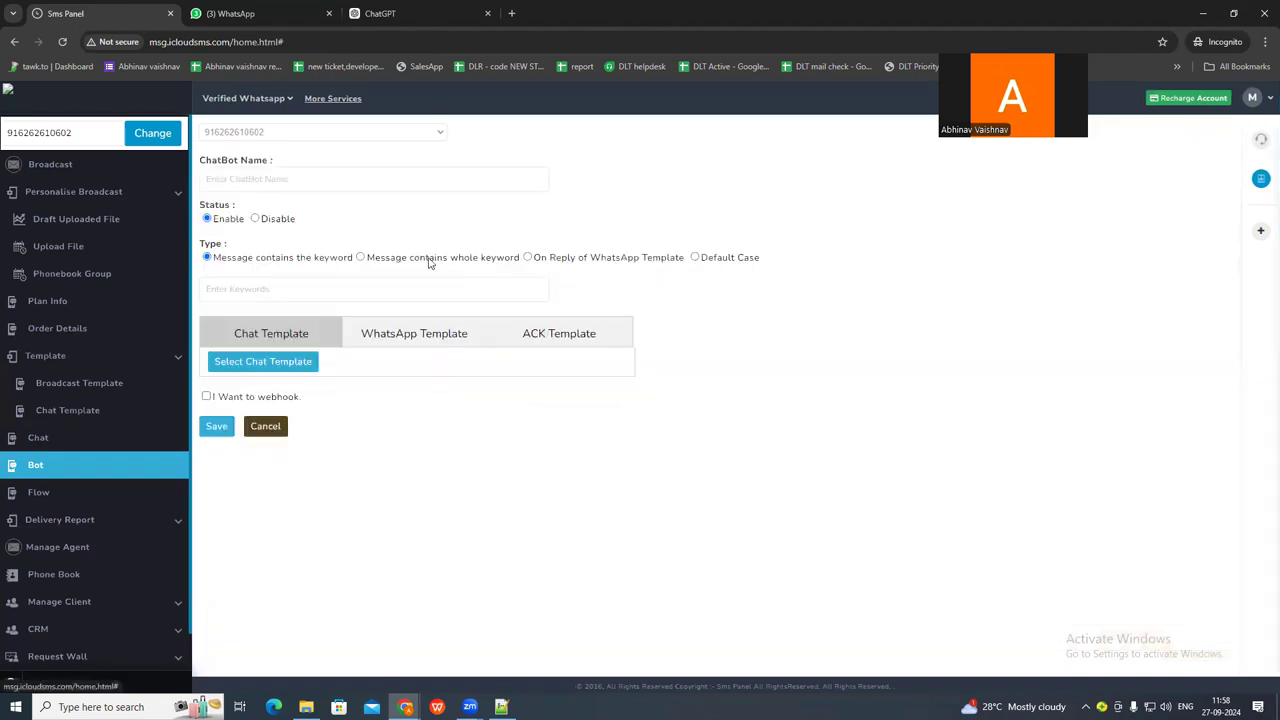
click(382, 185)
text(mainimanu1)
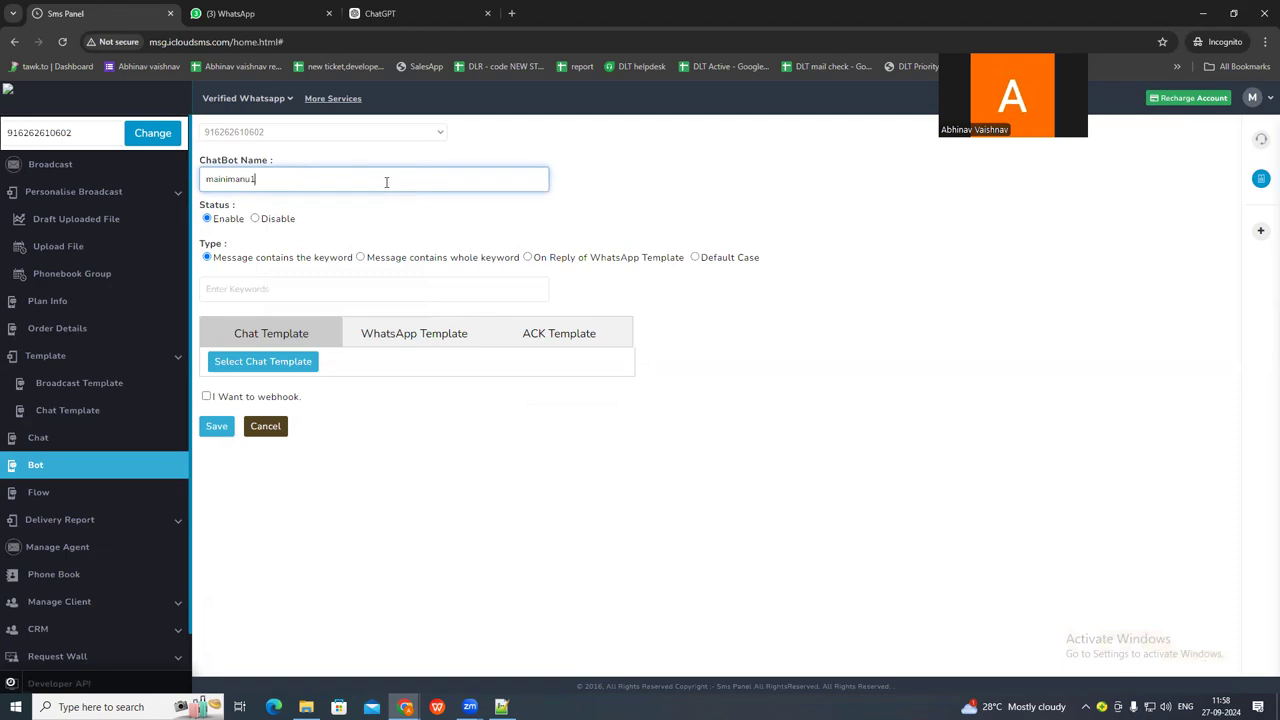
click(527, 257)
click(270, 284)
click(236, 331)
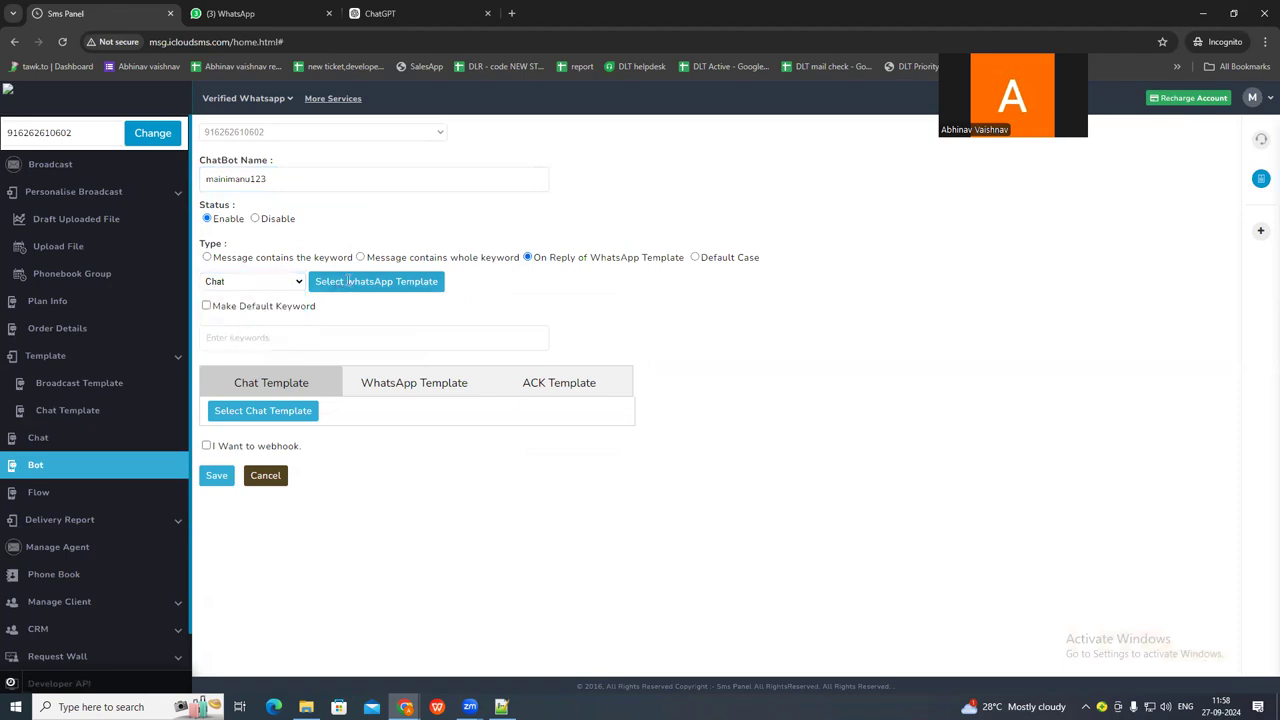
click(345, 284)
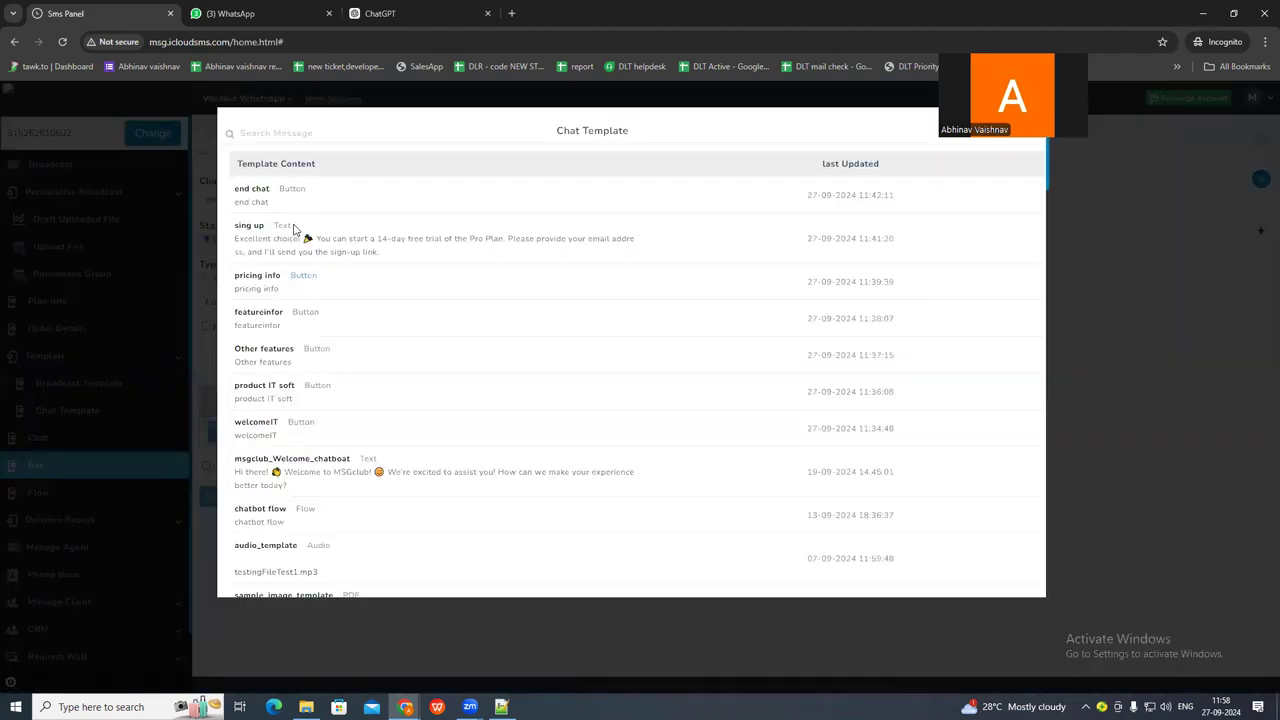
click(255, 188)
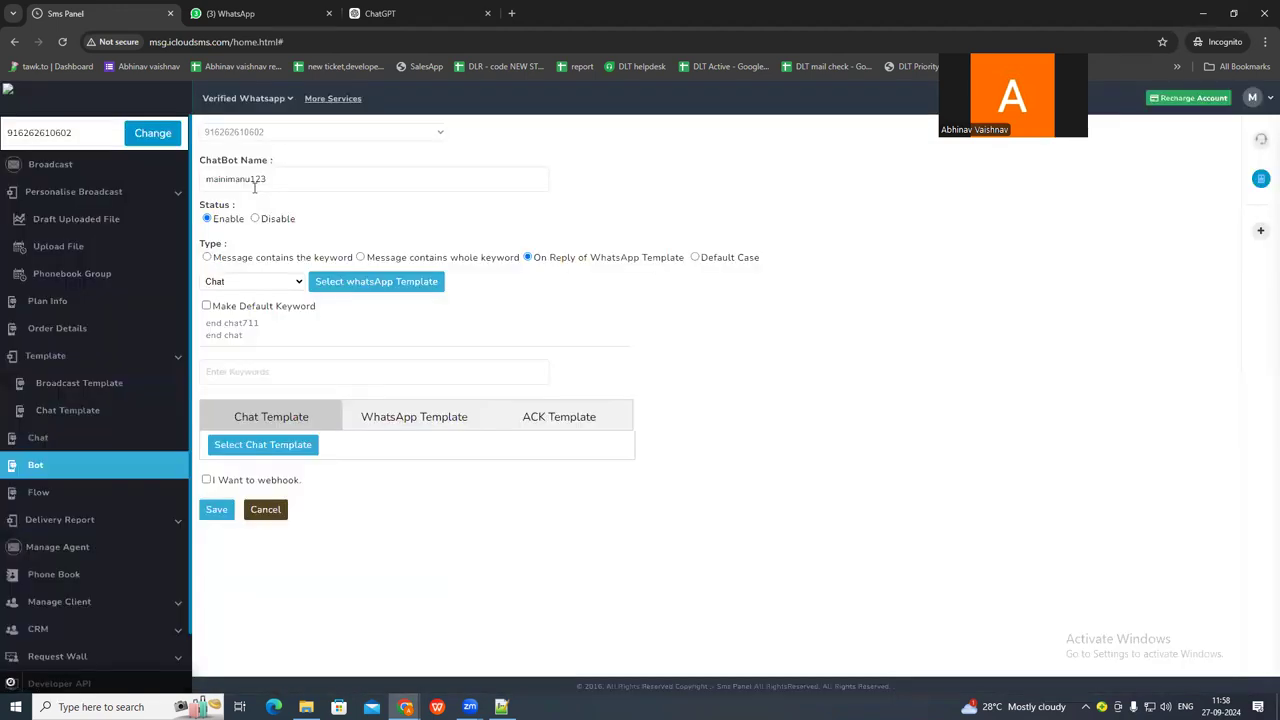
Choose mainmanu under the thank-you message in WhatsApp and copy that reply text as the mainimanu123 chatbot's keyword.
click(243, 14)
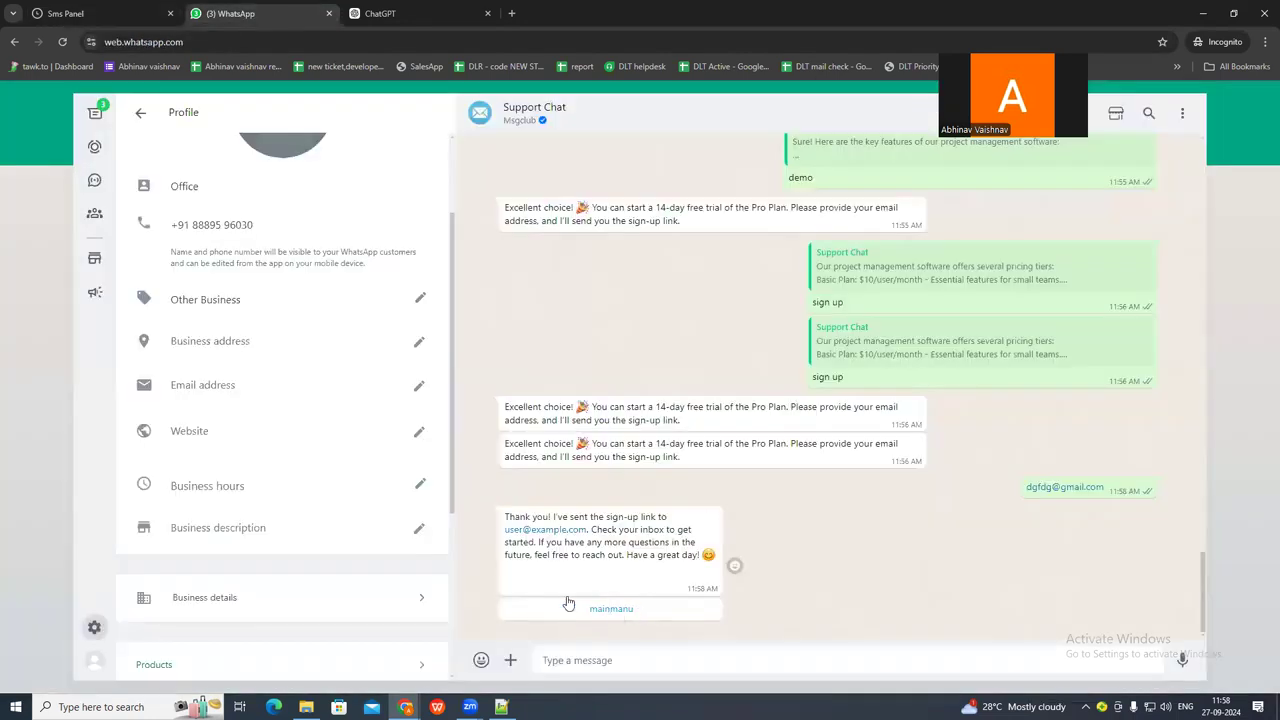
click(570, 605)
drag(806, 621, 723, 621)
key(ctrl+c)
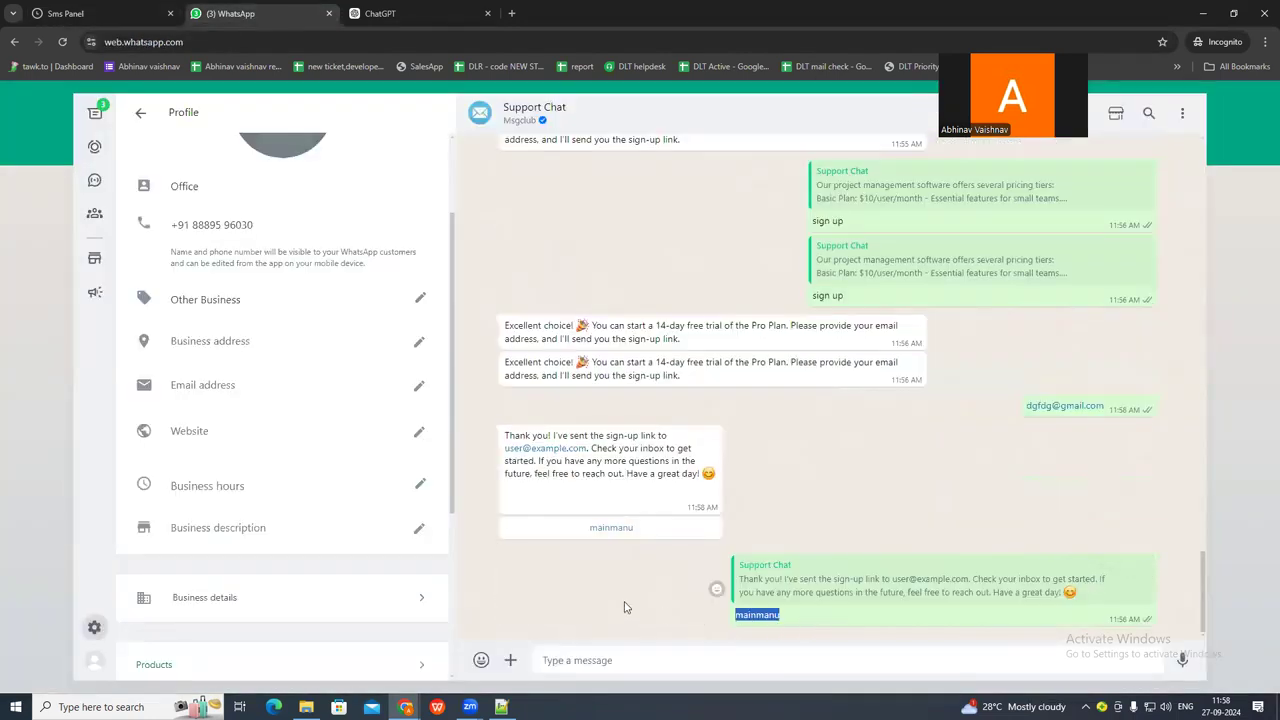
click(96, 15)
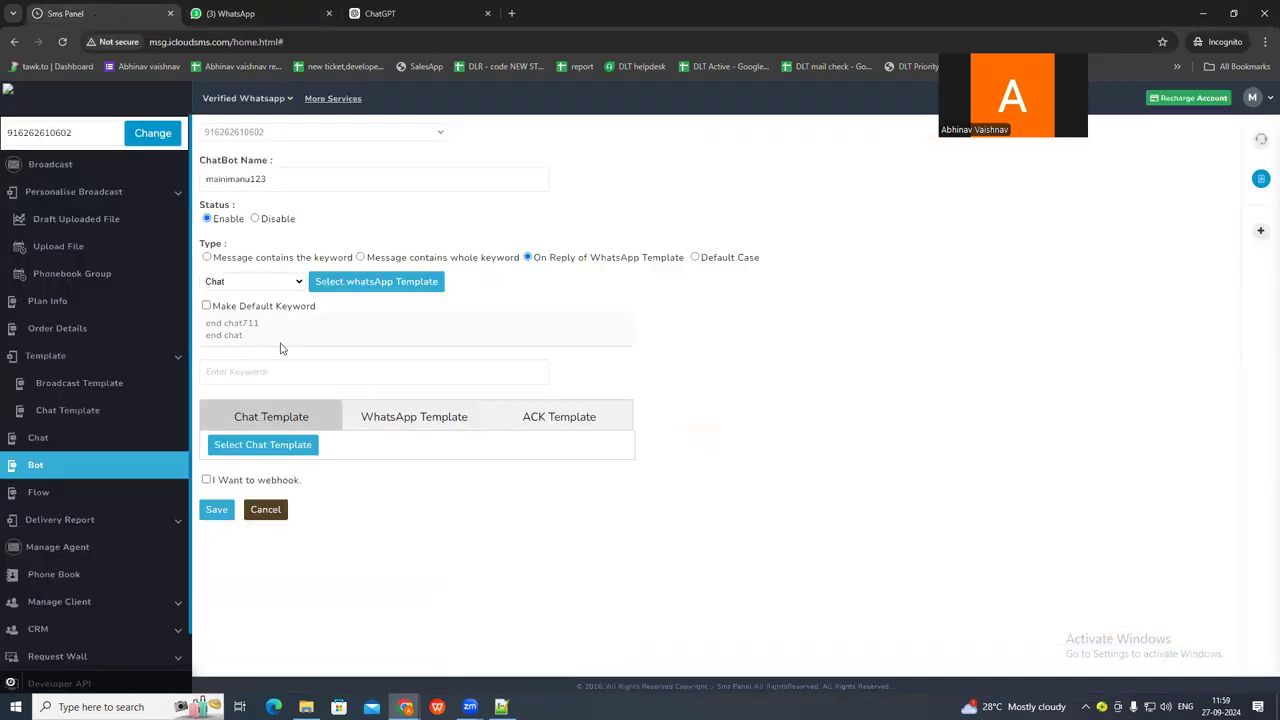
click(268, 376)
key(ctrl+v)
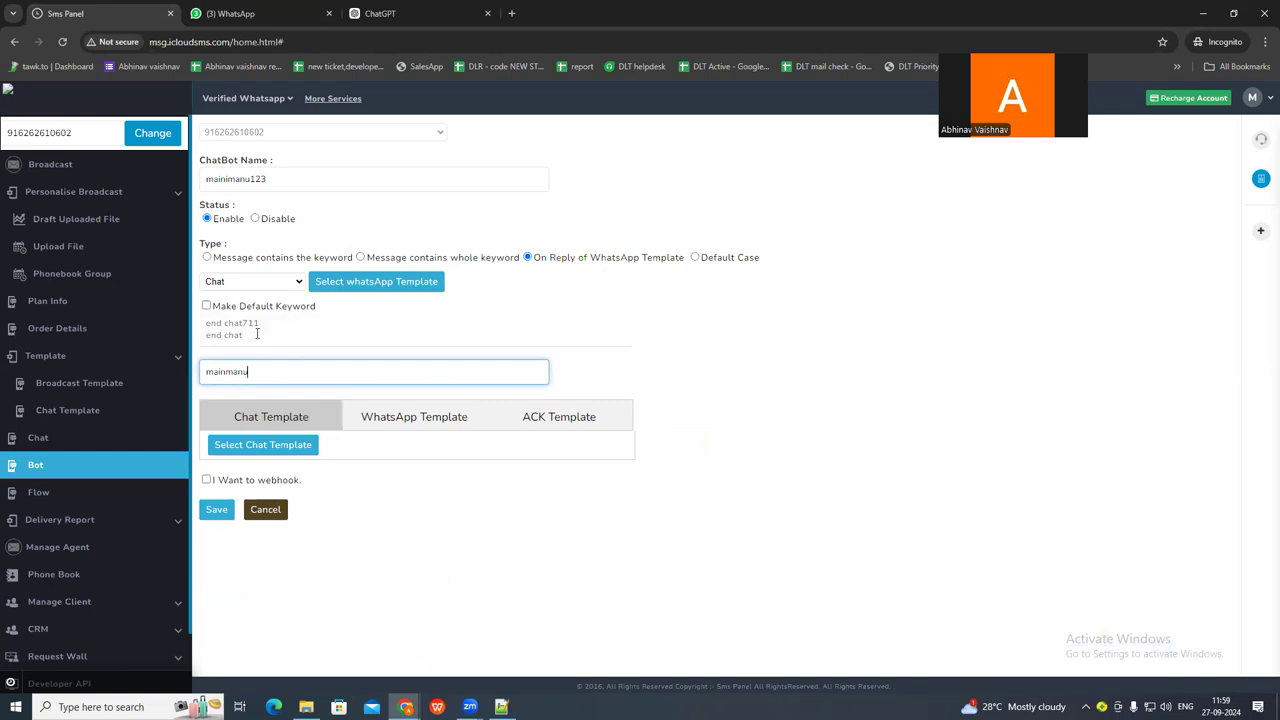
Attach the welcomeIT chat template as the mainimanu123 chatbot's reply and save the chatbot.
click(256, 446)
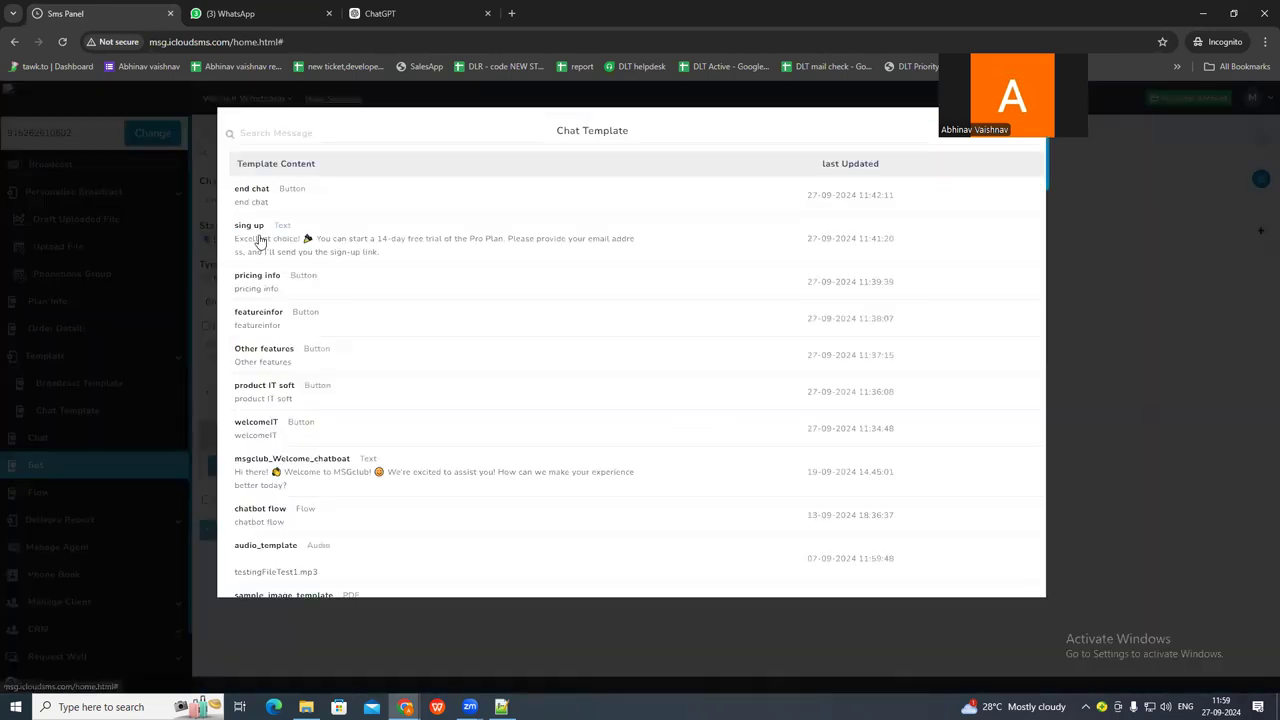
click(252, 428)
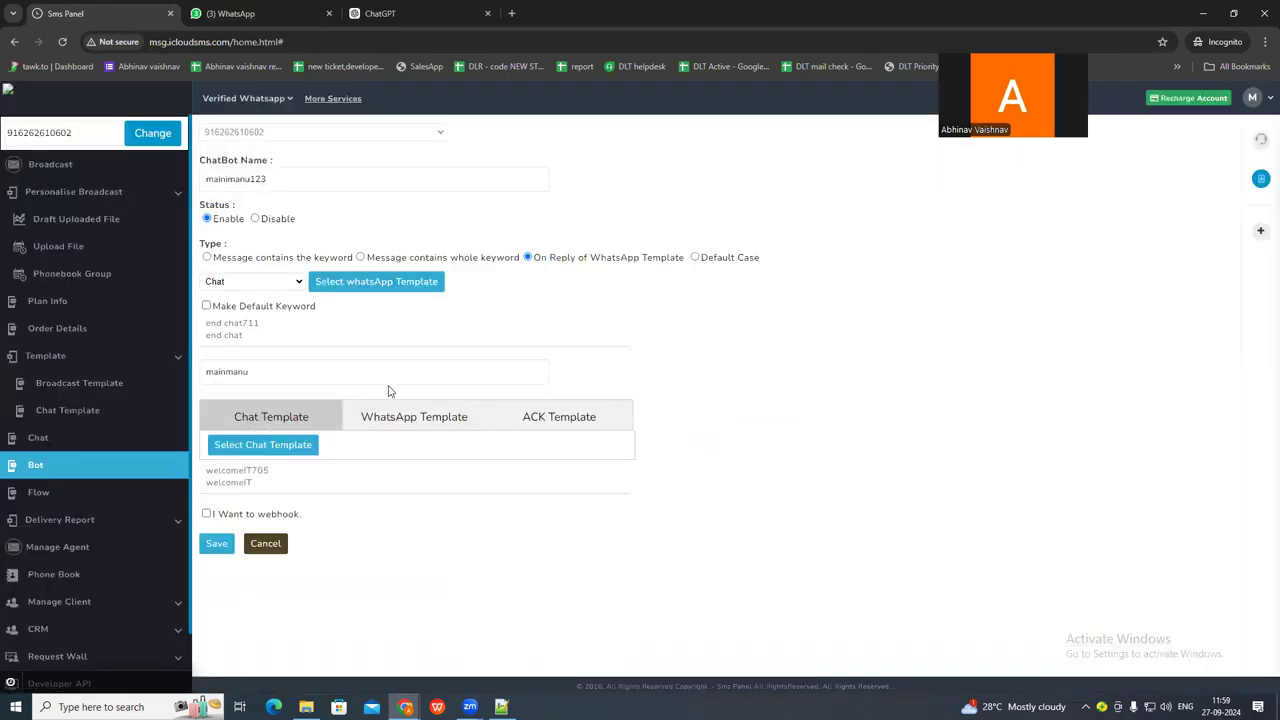
click(218, 546)
Test the main menu chatbot by sending mainmanu in the WhatsApp support chat, and review the reply.
click(265, 12)
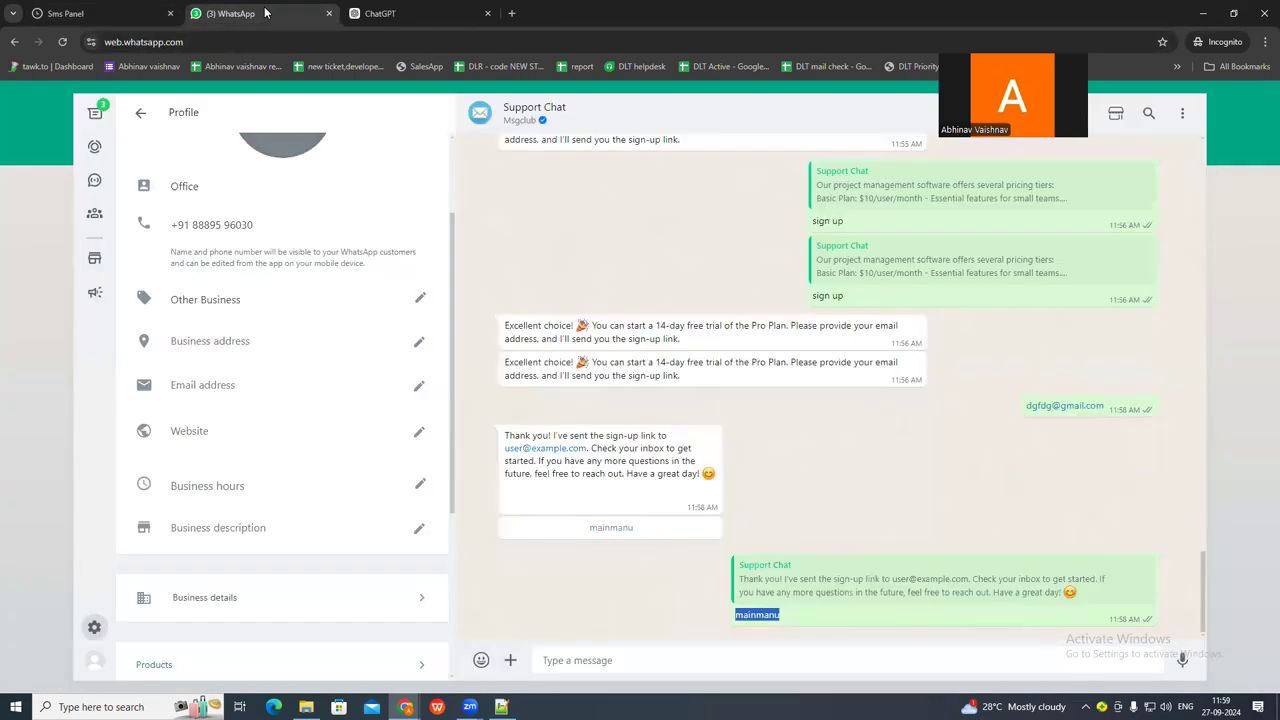
click(643, 662)
key(ctrl+v)
key(Return)
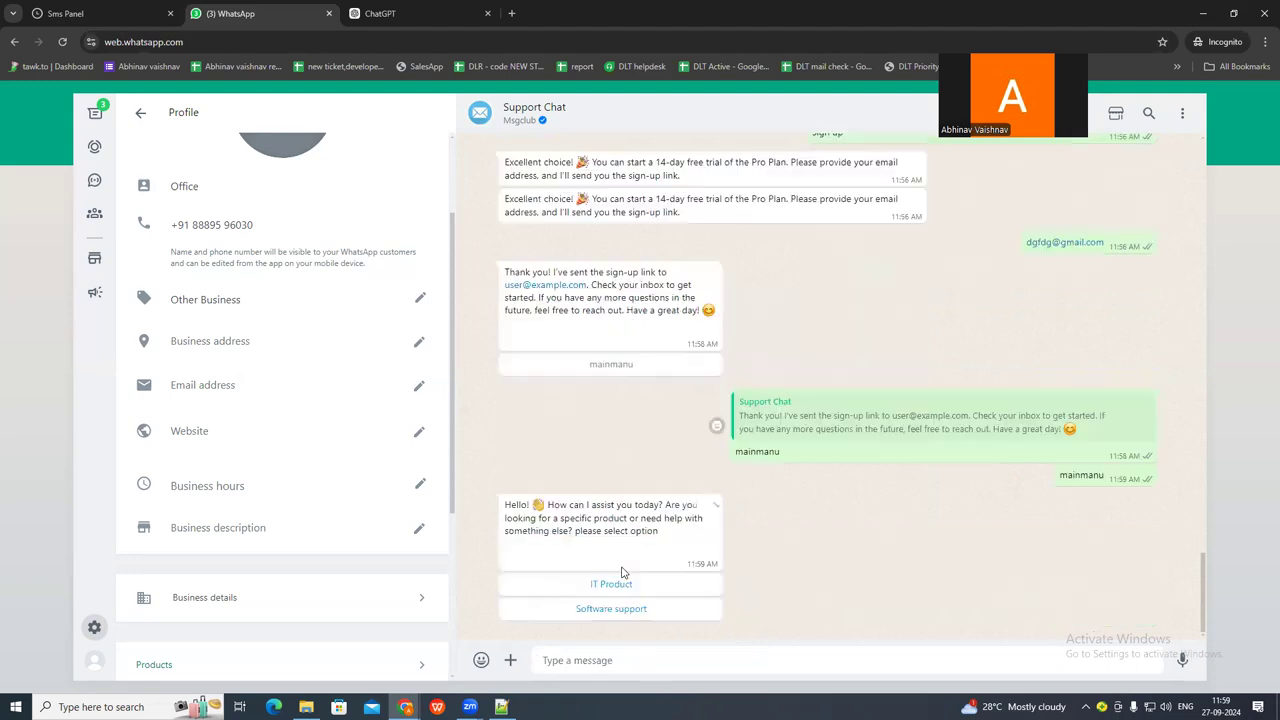
triple_click(584, 511)
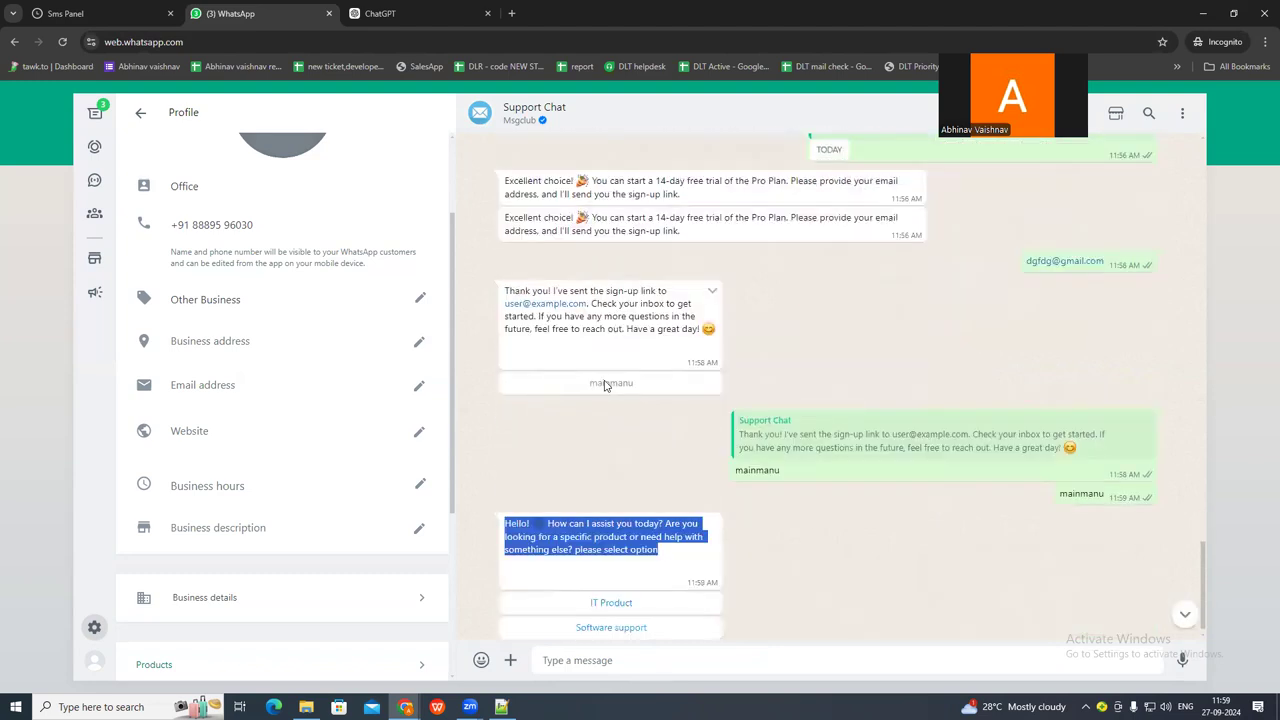
Open a new chatbot form in Sms Panel and review the available type options, including Default Case and On Reply of WhatsApp Template.
click(118, 10)
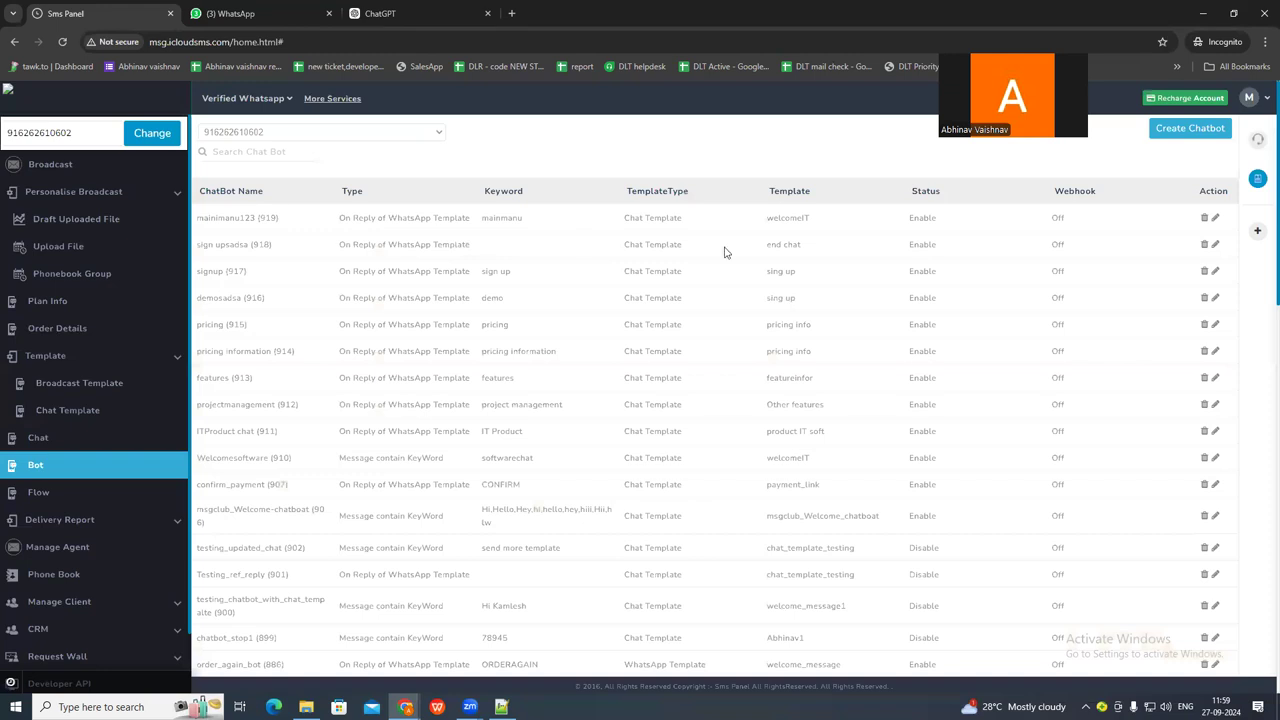
click(1189, 133)
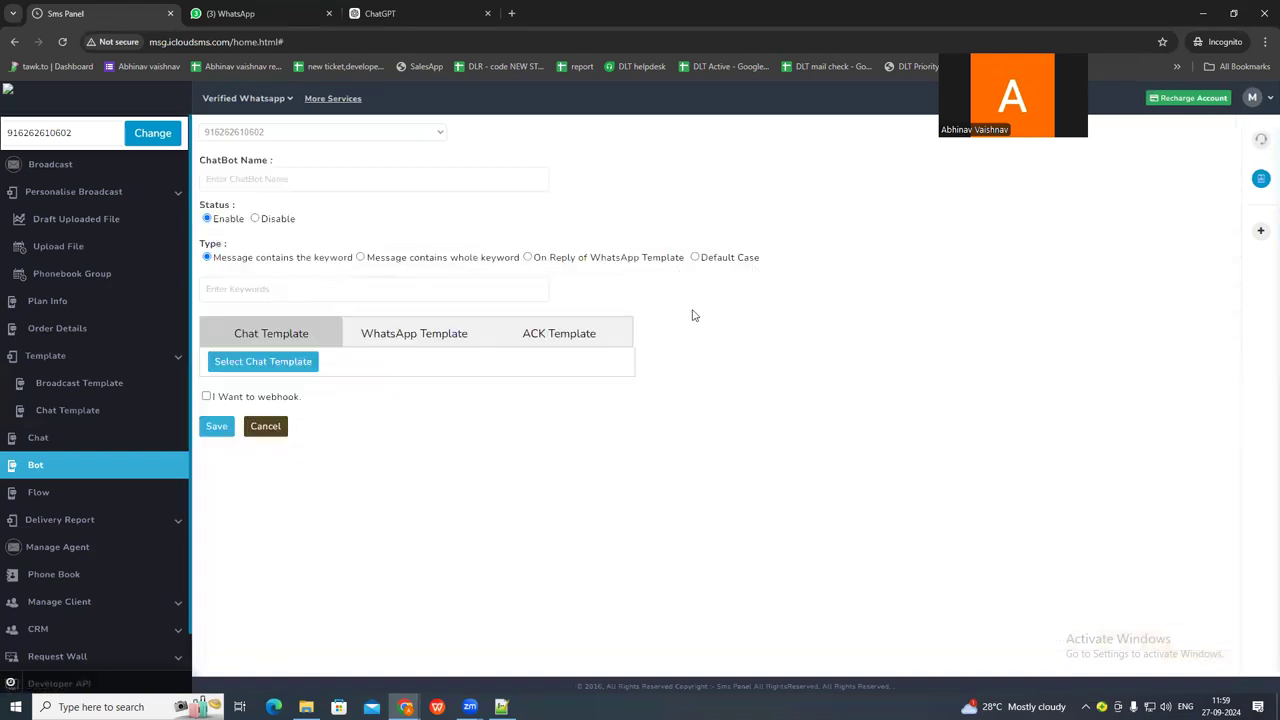
triple_click(718, 264)
double_click(395, 261)
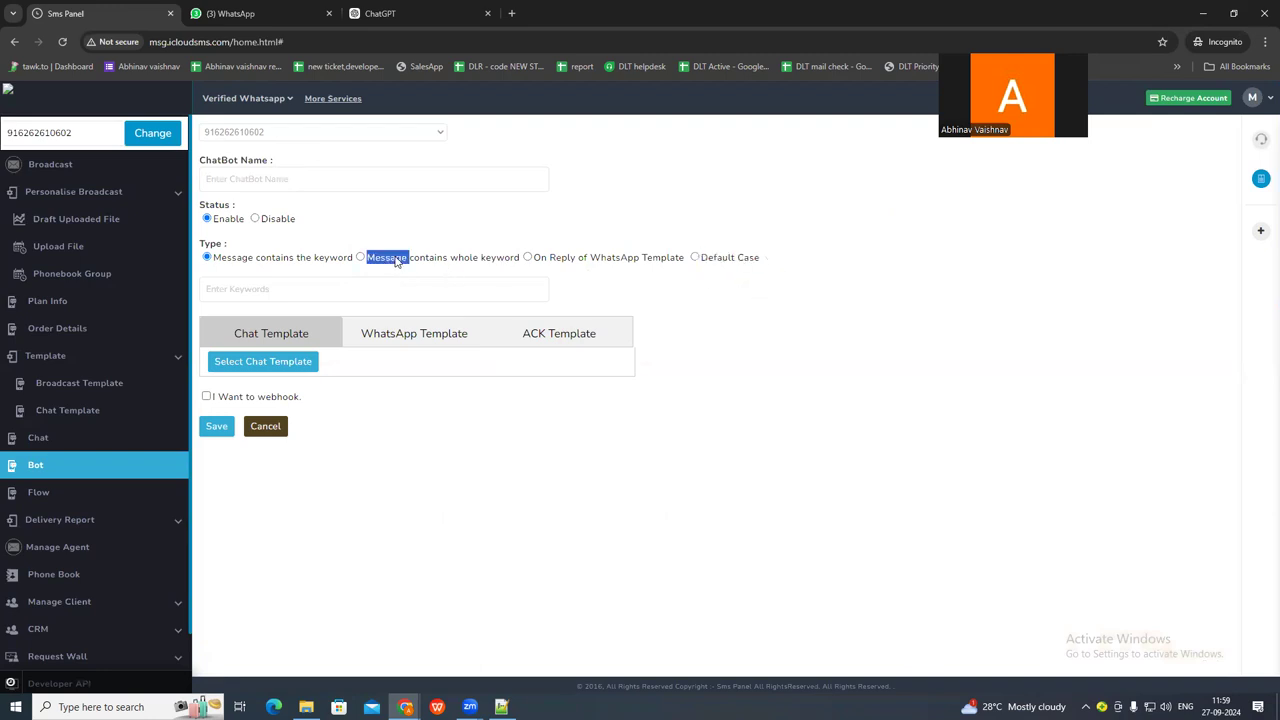
triple_click(247, 259)
click(549, 262)
drag(537, 259, 685, 259)
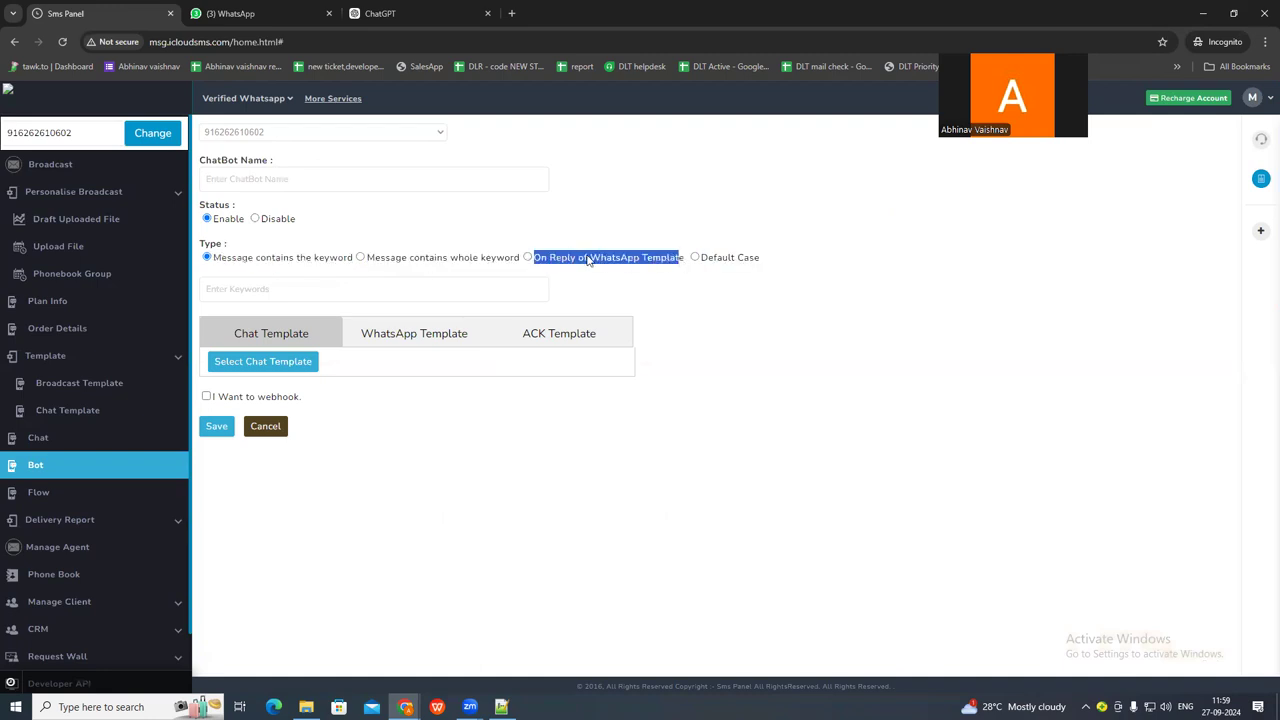
Set the chatbot type to On Reply of WhatsApp Template with the Broadcast template type, and browse the selectable trigger templates.
click(527, 257)
click(287, 282)
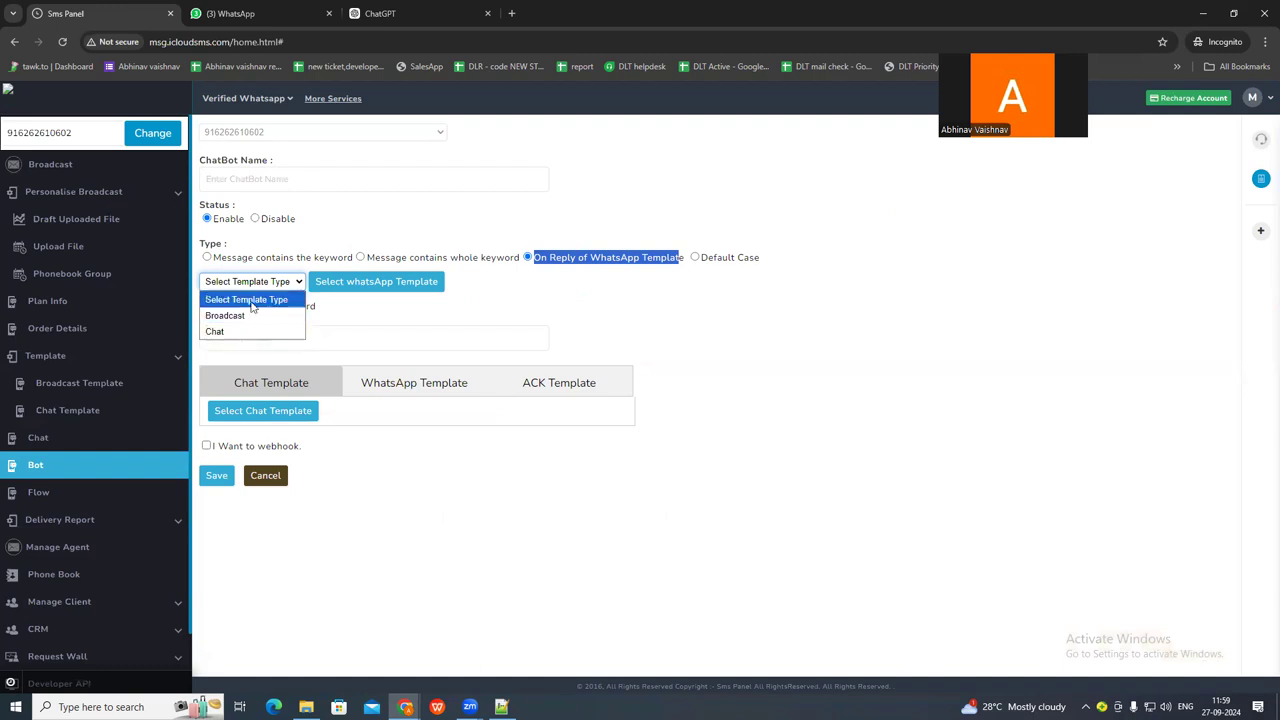
click(249, 316)
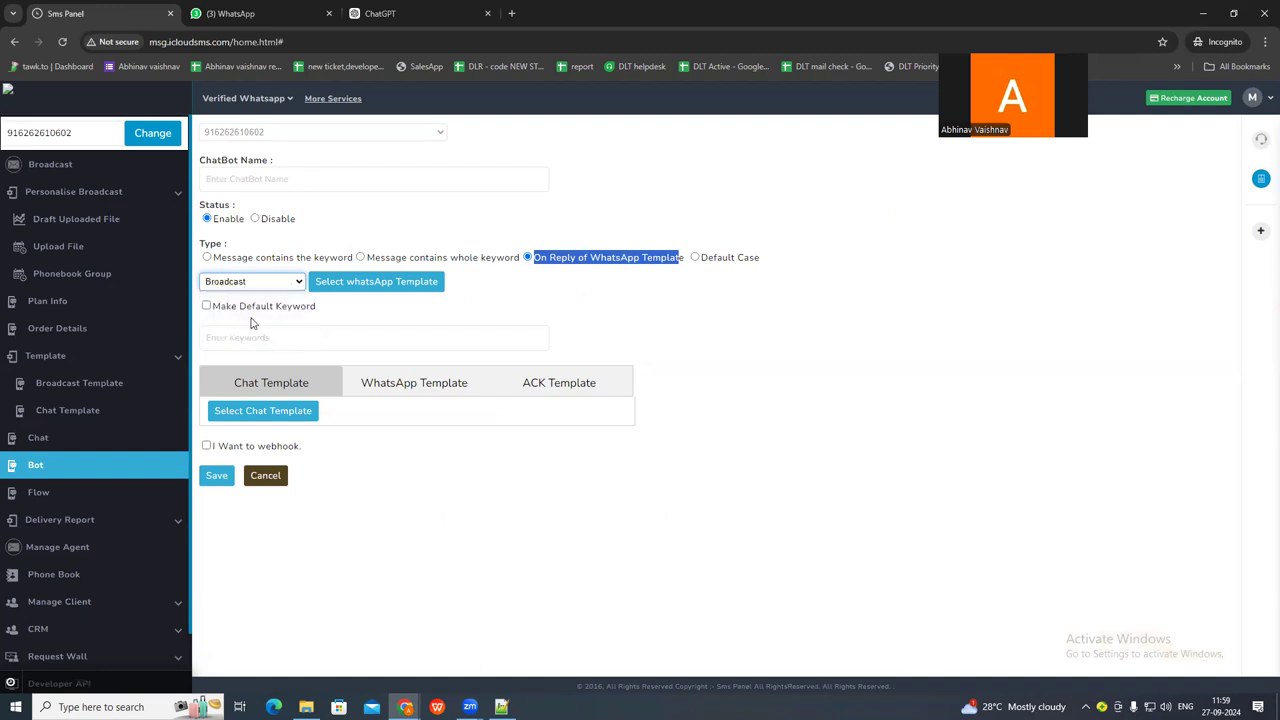
click(360, 281)
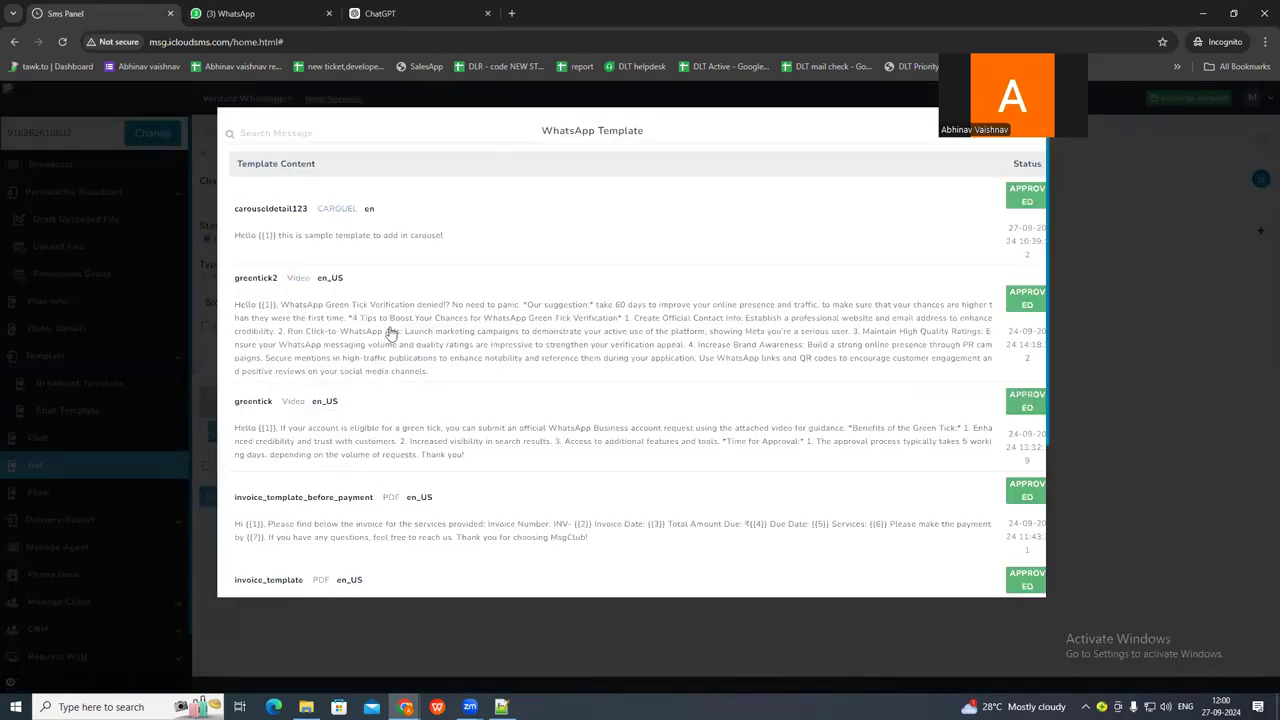
scroll(391, 333, down, 5)
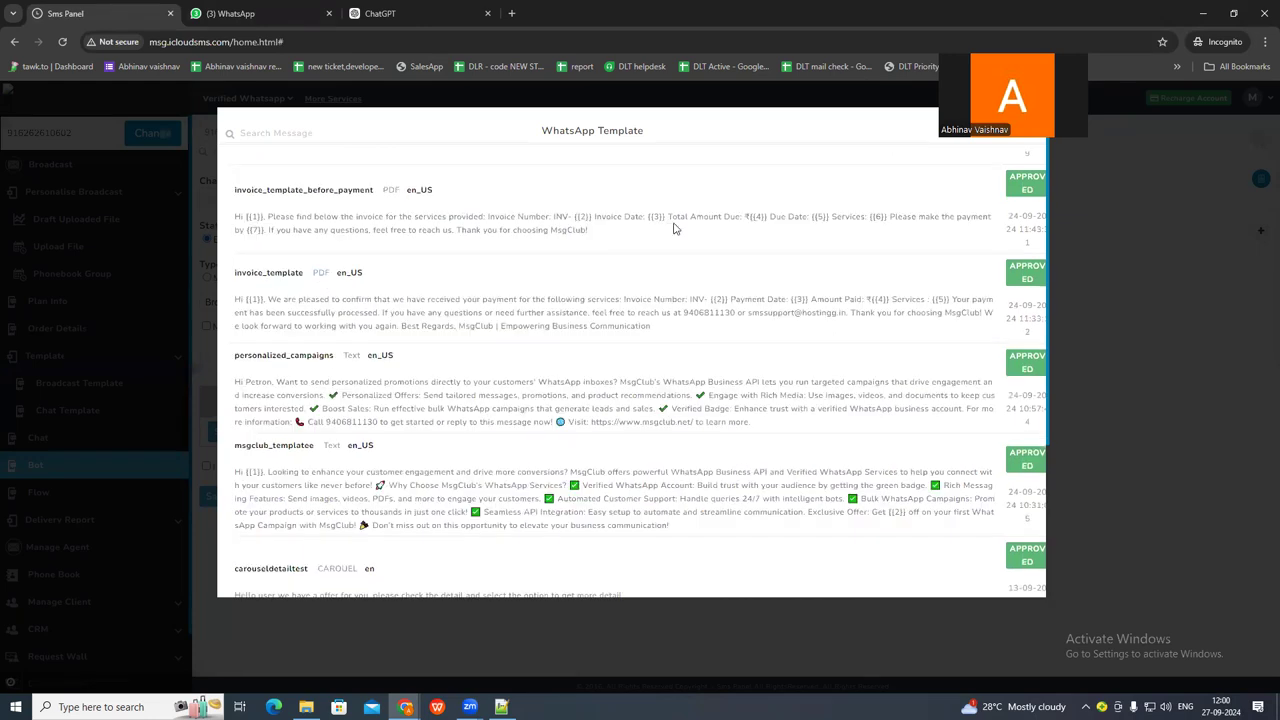
scroll(673, 229, up, 5)
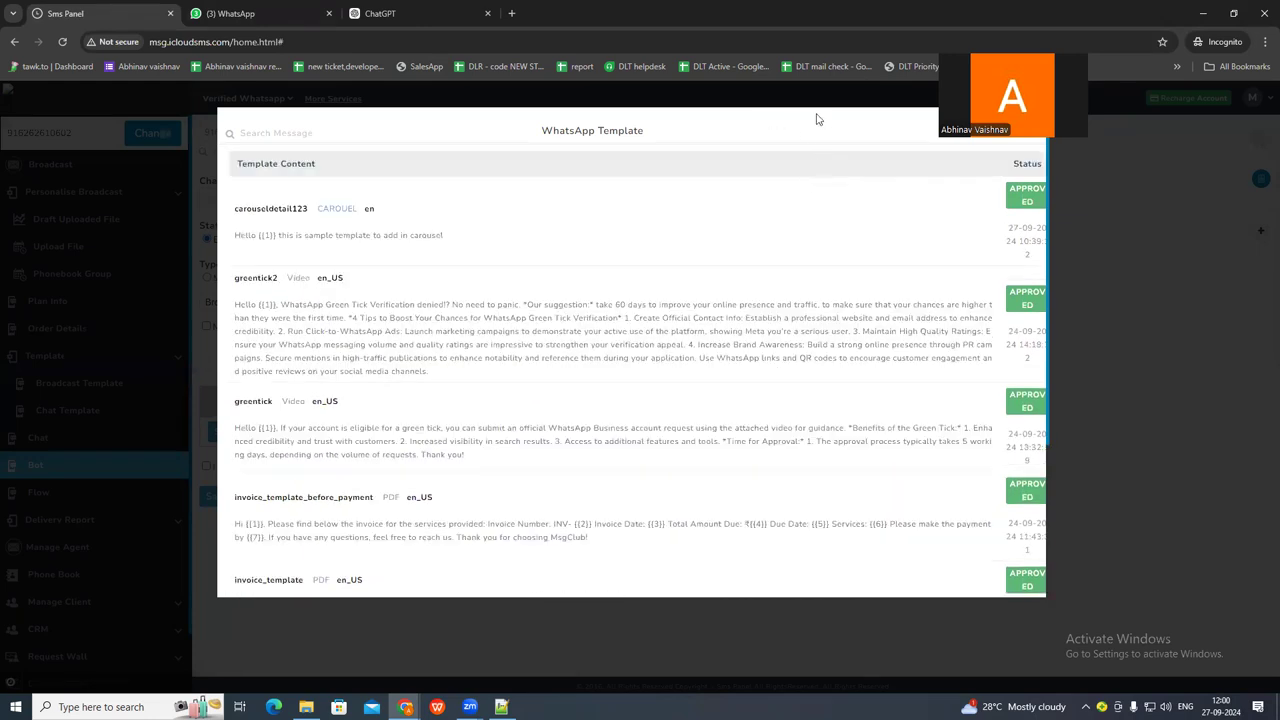
click(1030, 125)
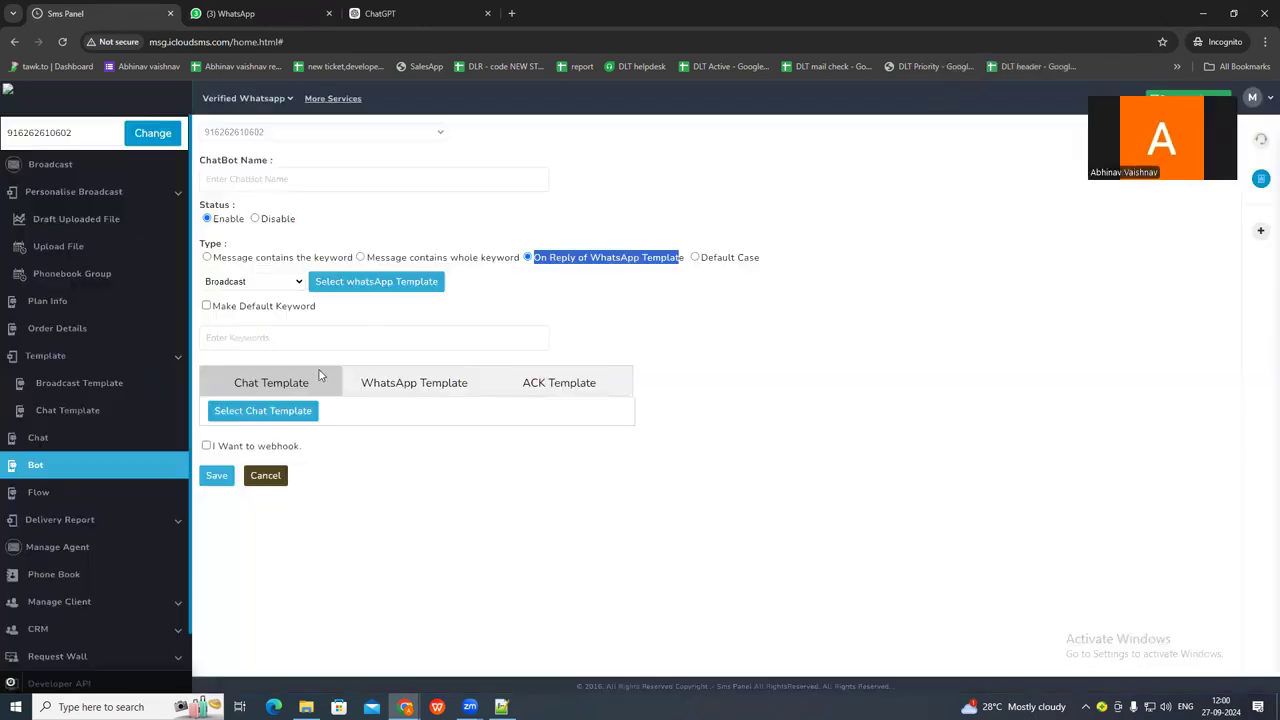
Switch the chatbot's reply to WhatsApp Template, browse the templates available as replies, and close the list without choosing one.
click(398, 387)
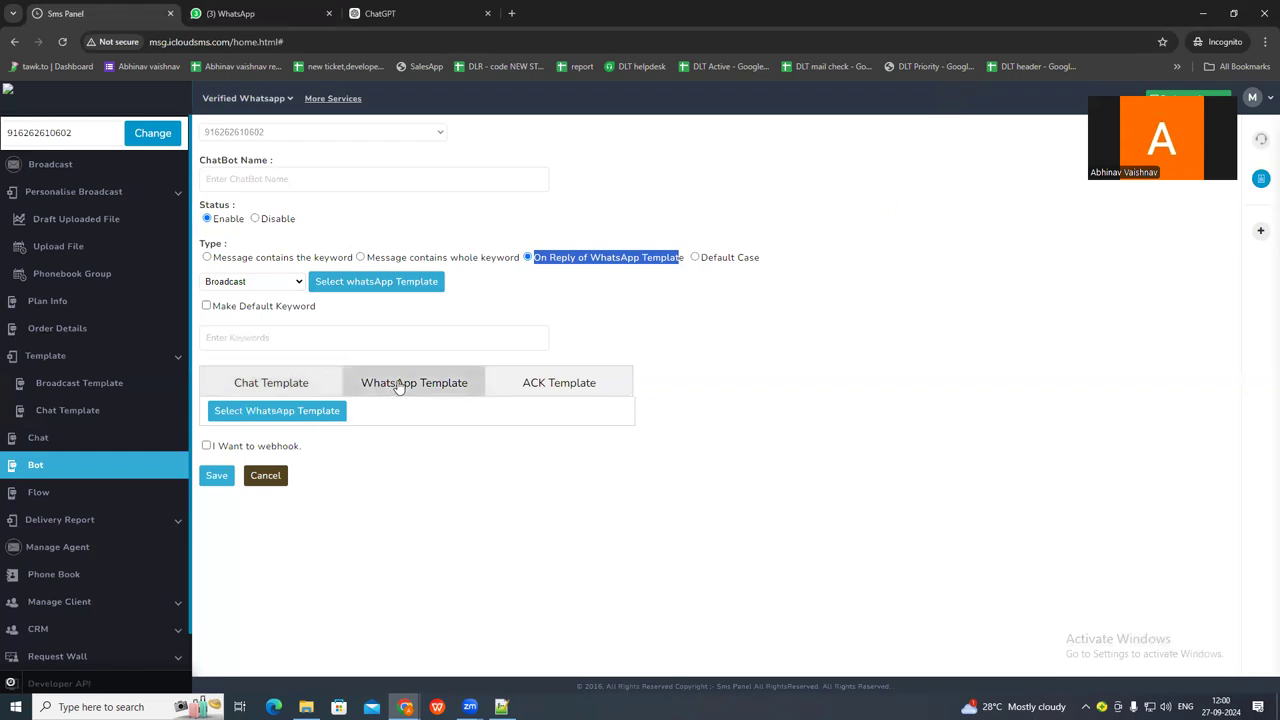
click(263, 418)
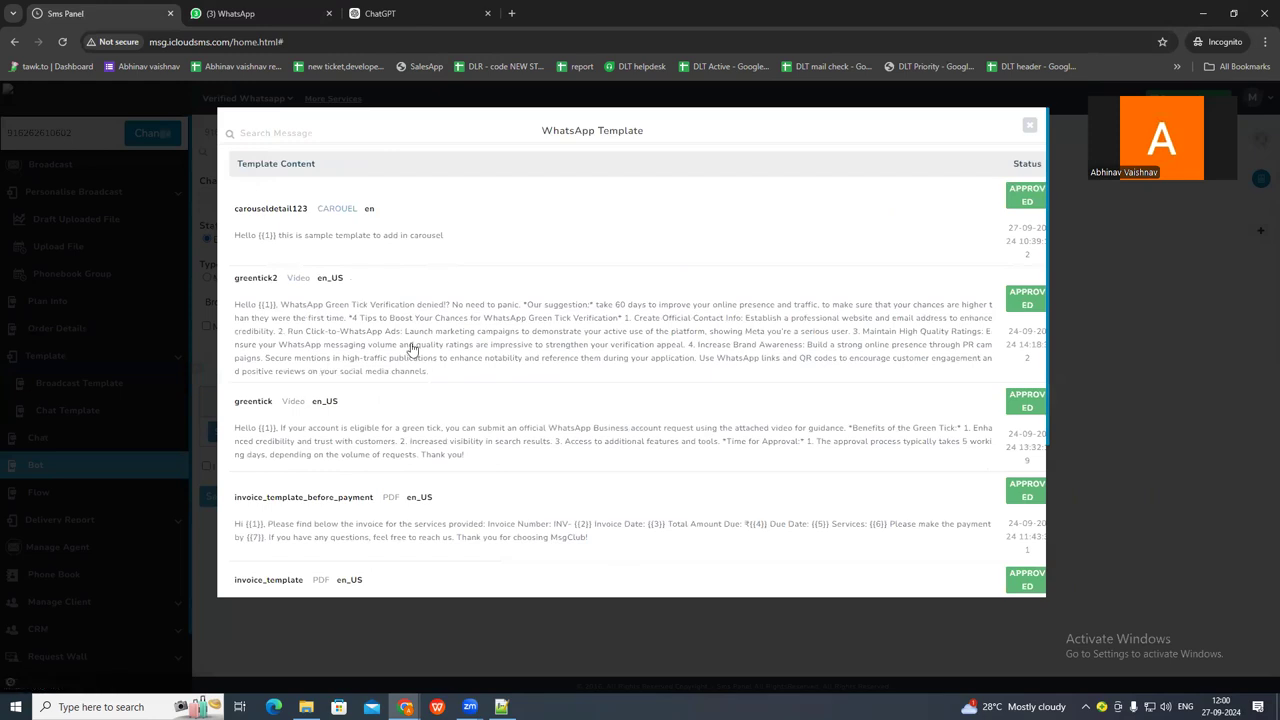
scroll(415, 365, down, 2)
scroll(421, 379, down, 5)
scroll(393, 379, up, 7)
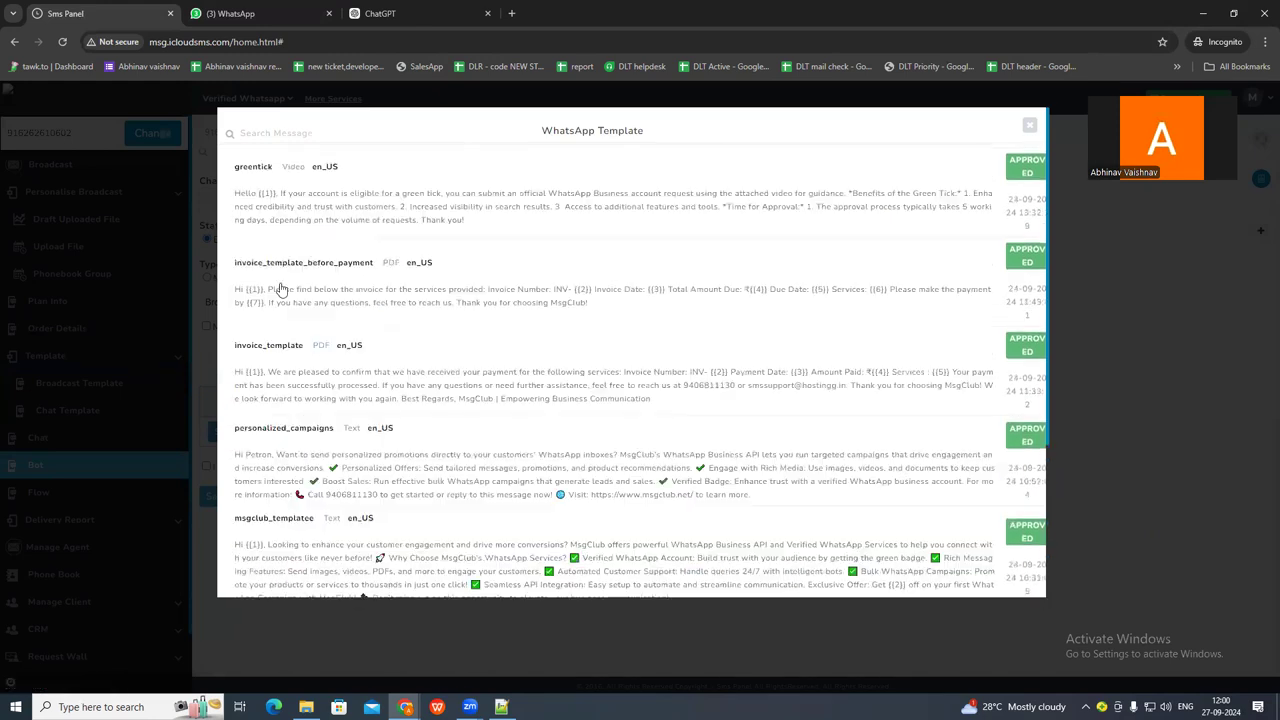
click(1029, 125)
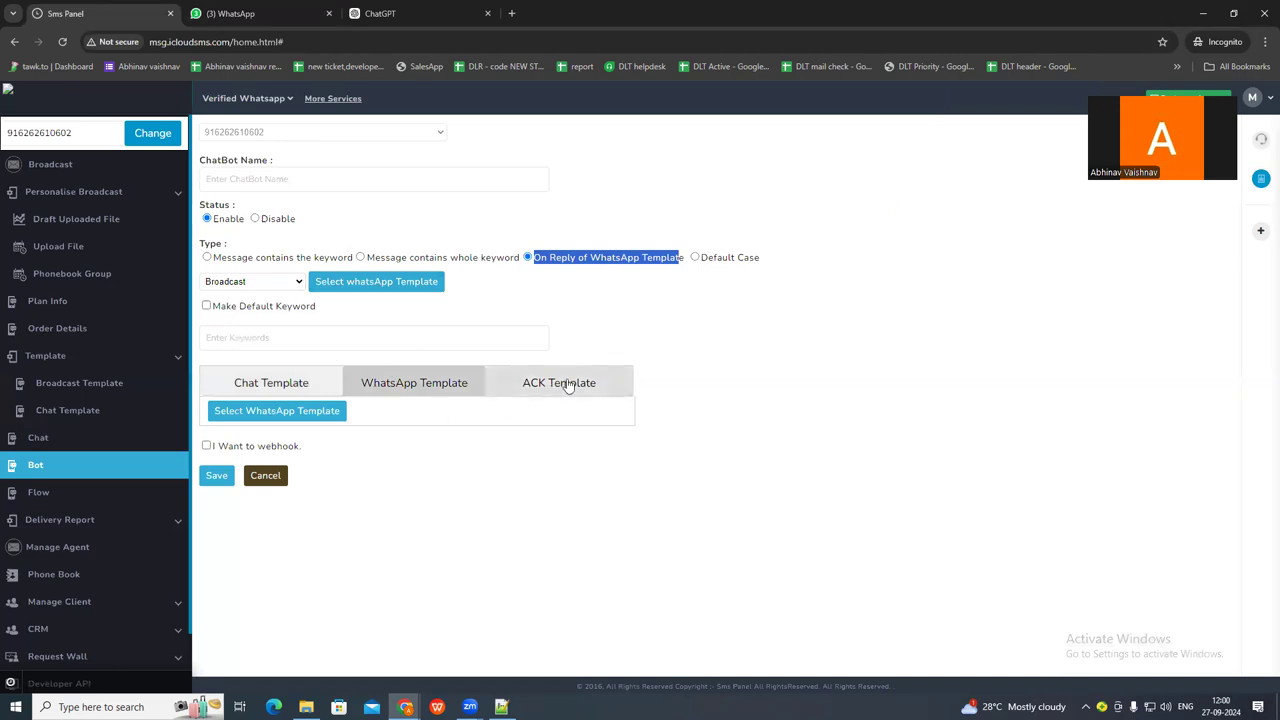
Examine the ACK Template reply option, and enable the webhook briefly to review its method, URL and parameter settings.
click(572, 386)
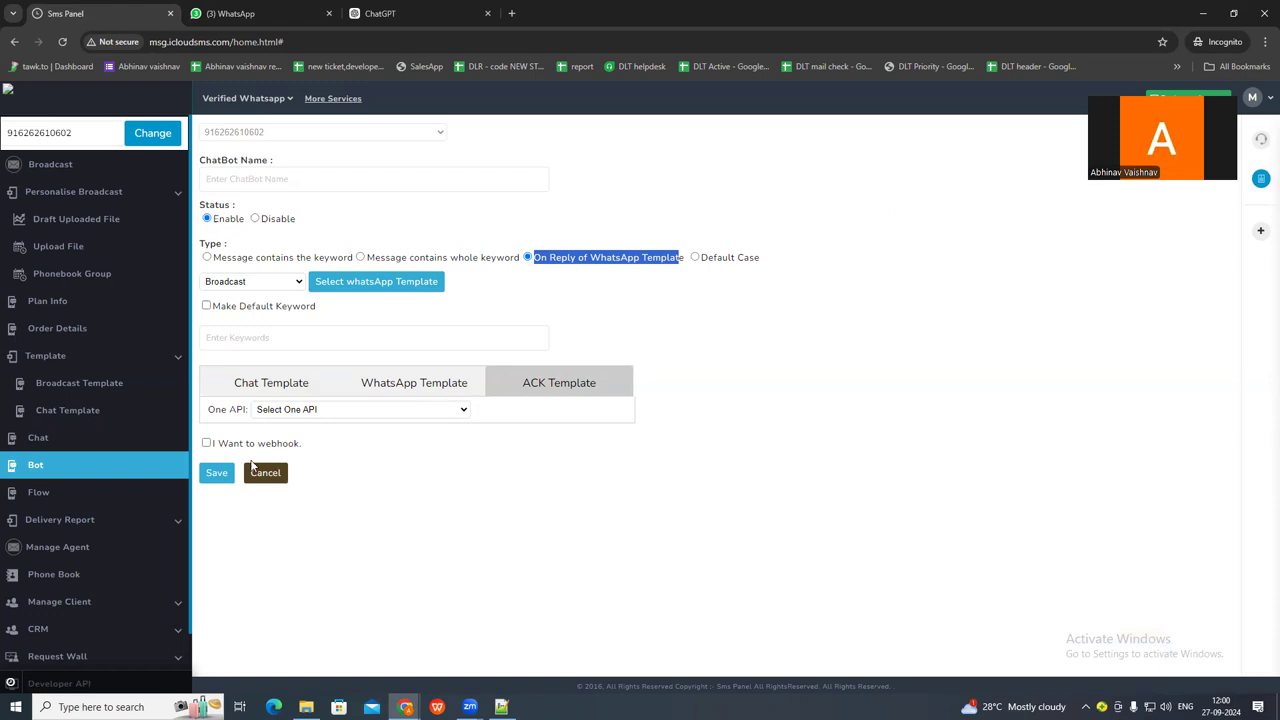
click(208, 445)
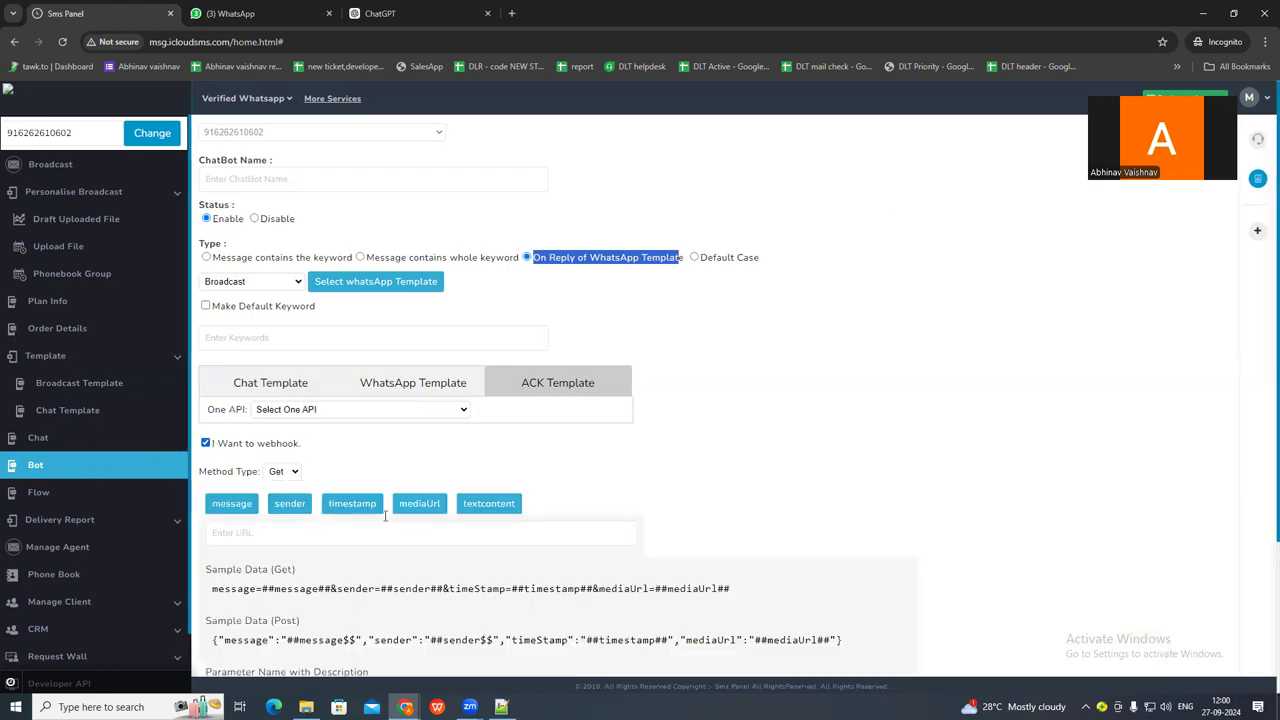
scroll(362, 525, down, 1)
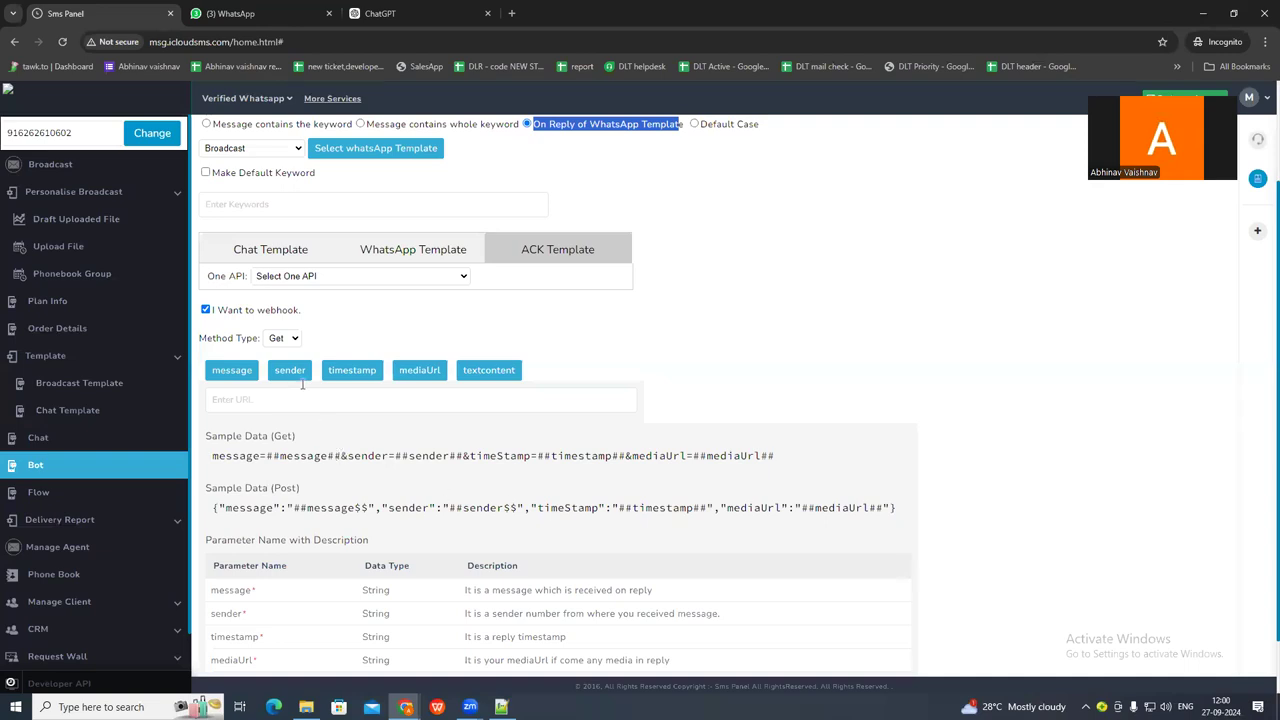
click(206, 311)
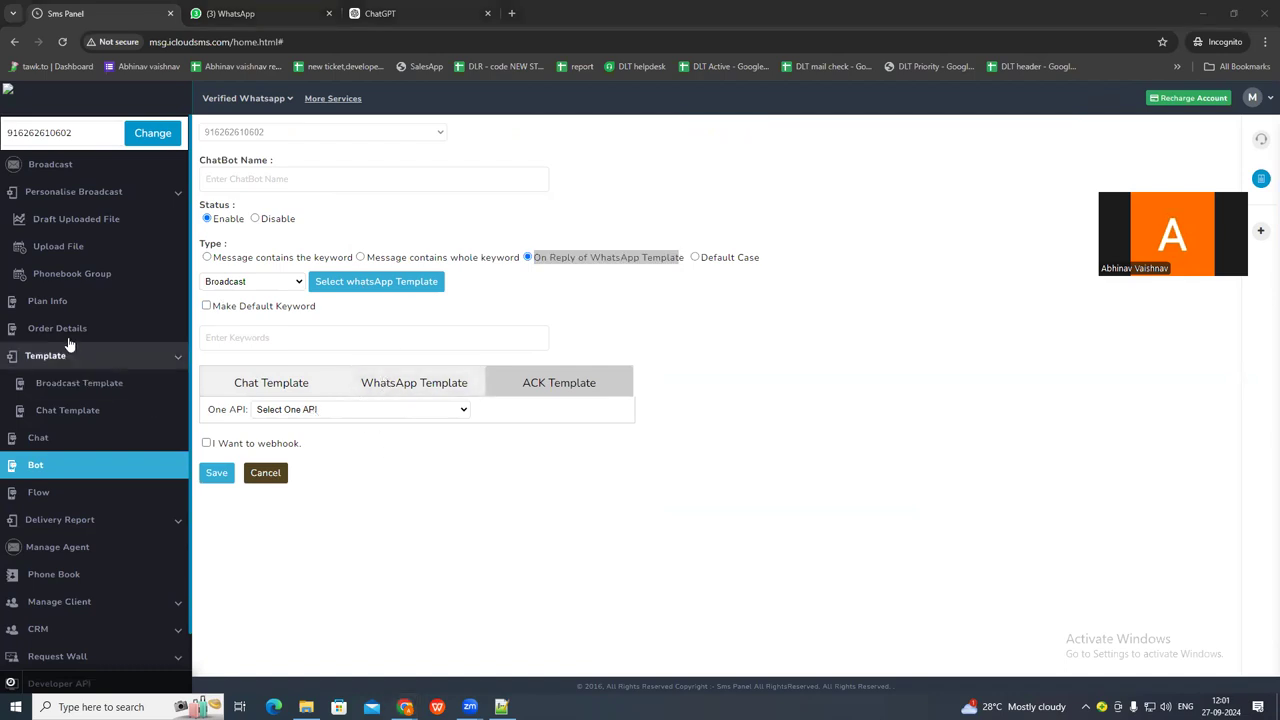
Review the Office conversation's chatbot exchange in the WhatsApp chat, and return to the list of chatbots.
click(84, 447)
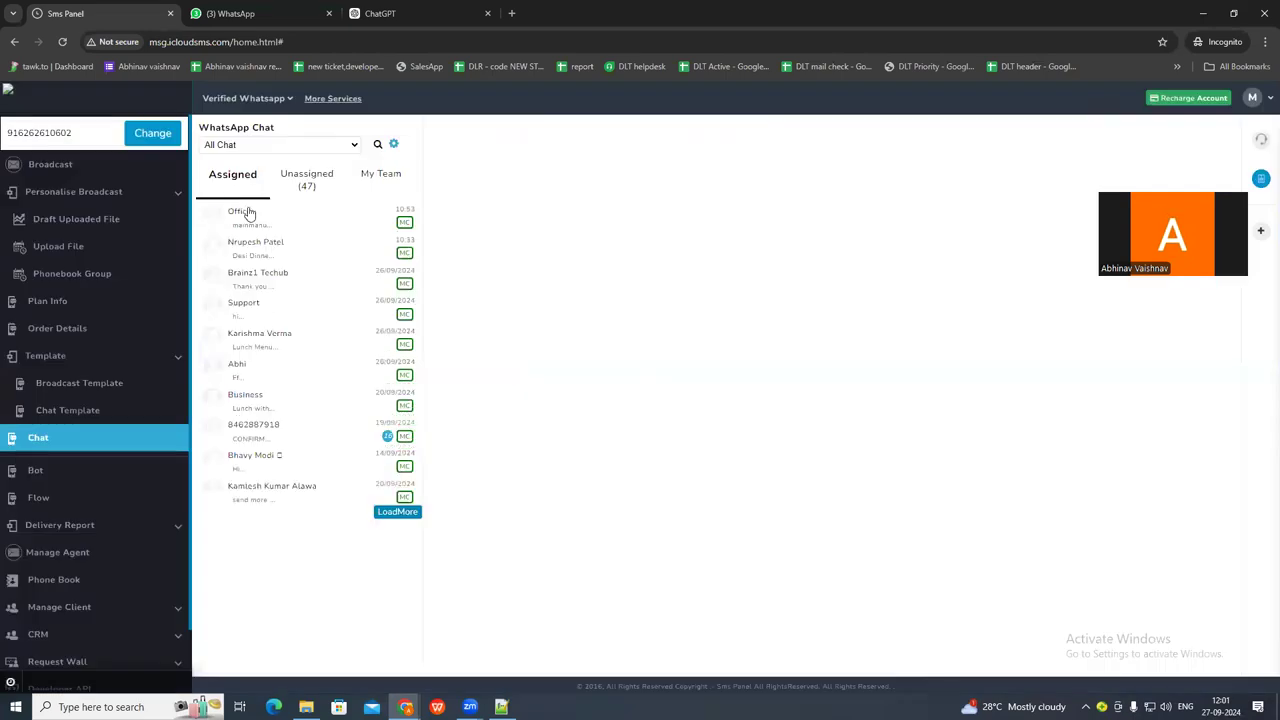
click(247, 213)
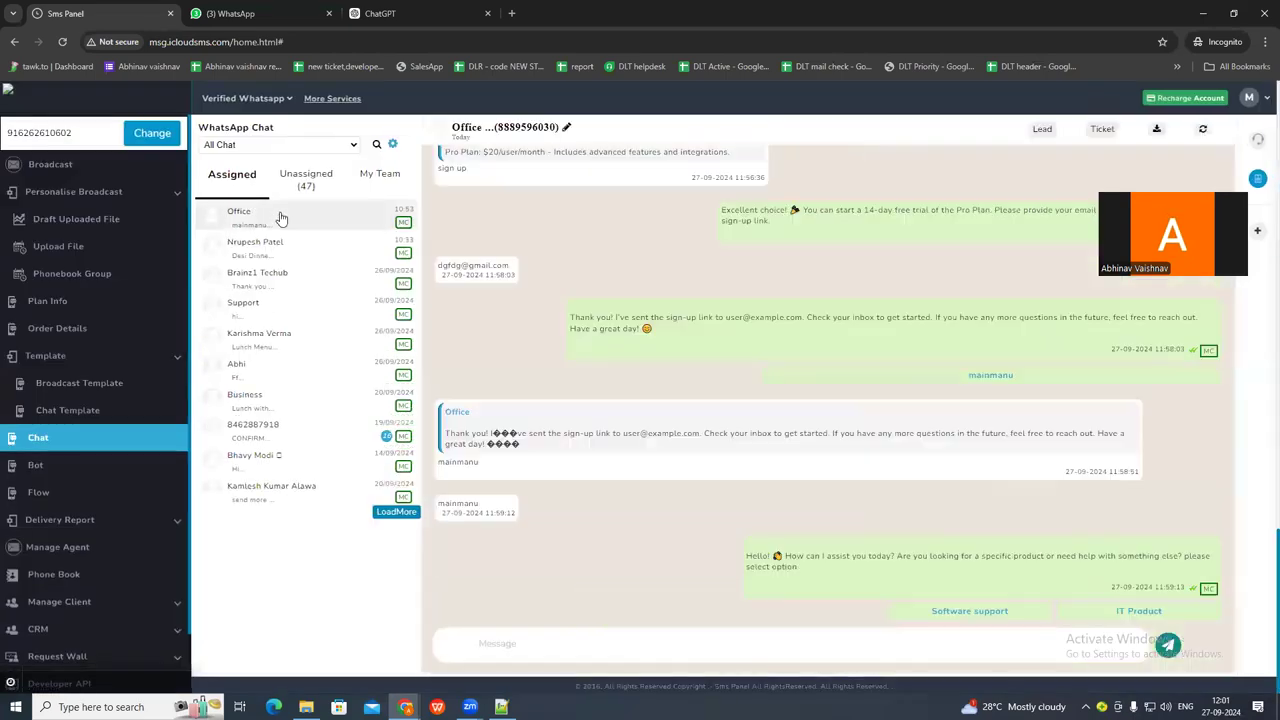
scroll(671, 543, up, 10)
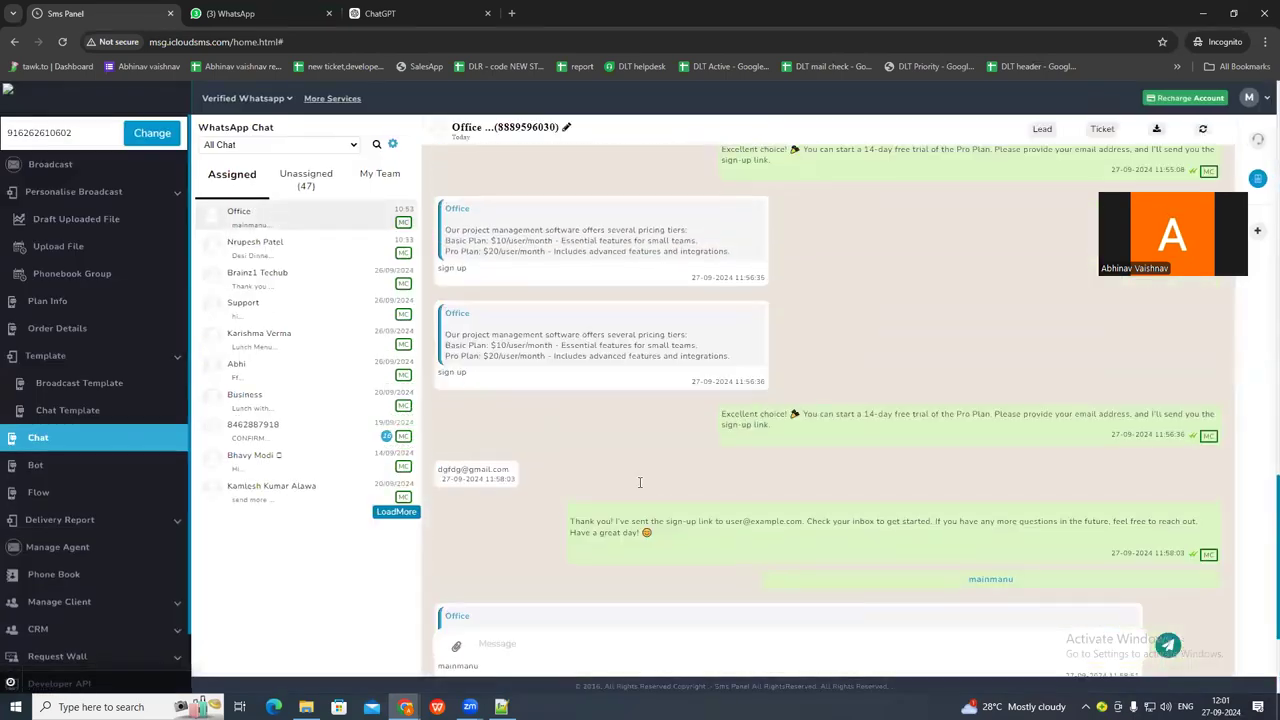
scroll(623, 463, up, 2)
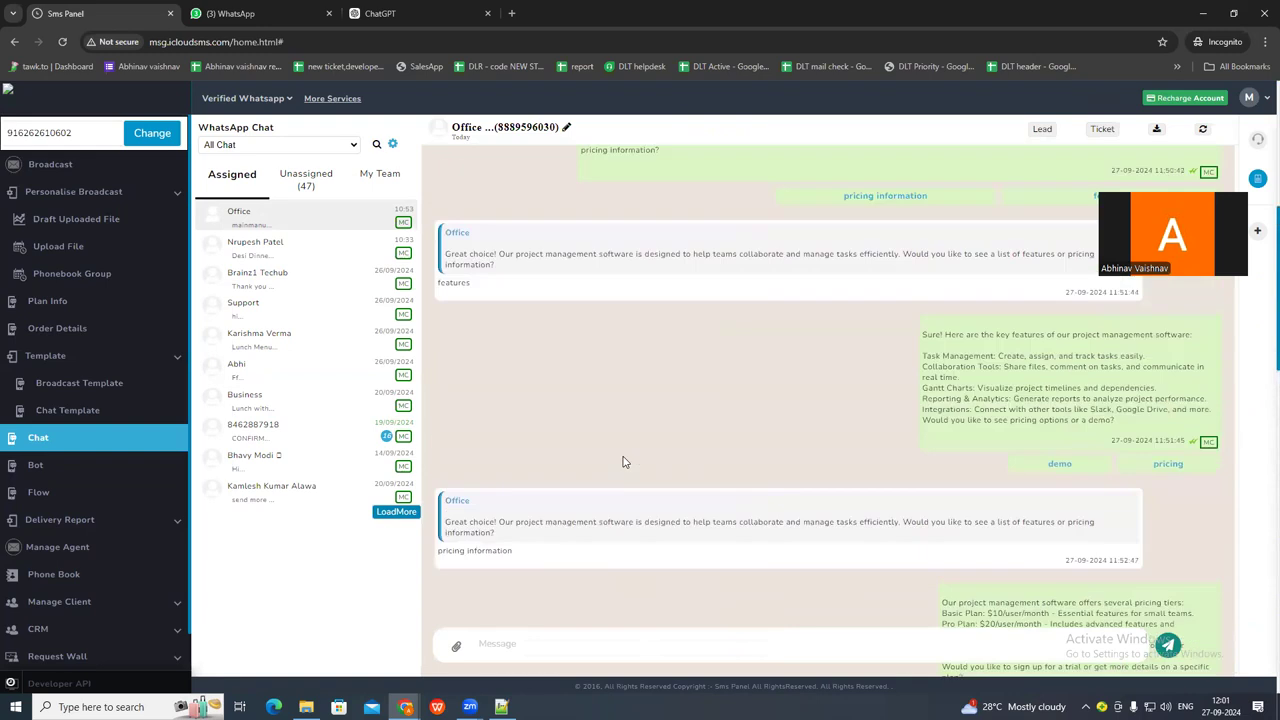
scroll(623, 460, down, 5)
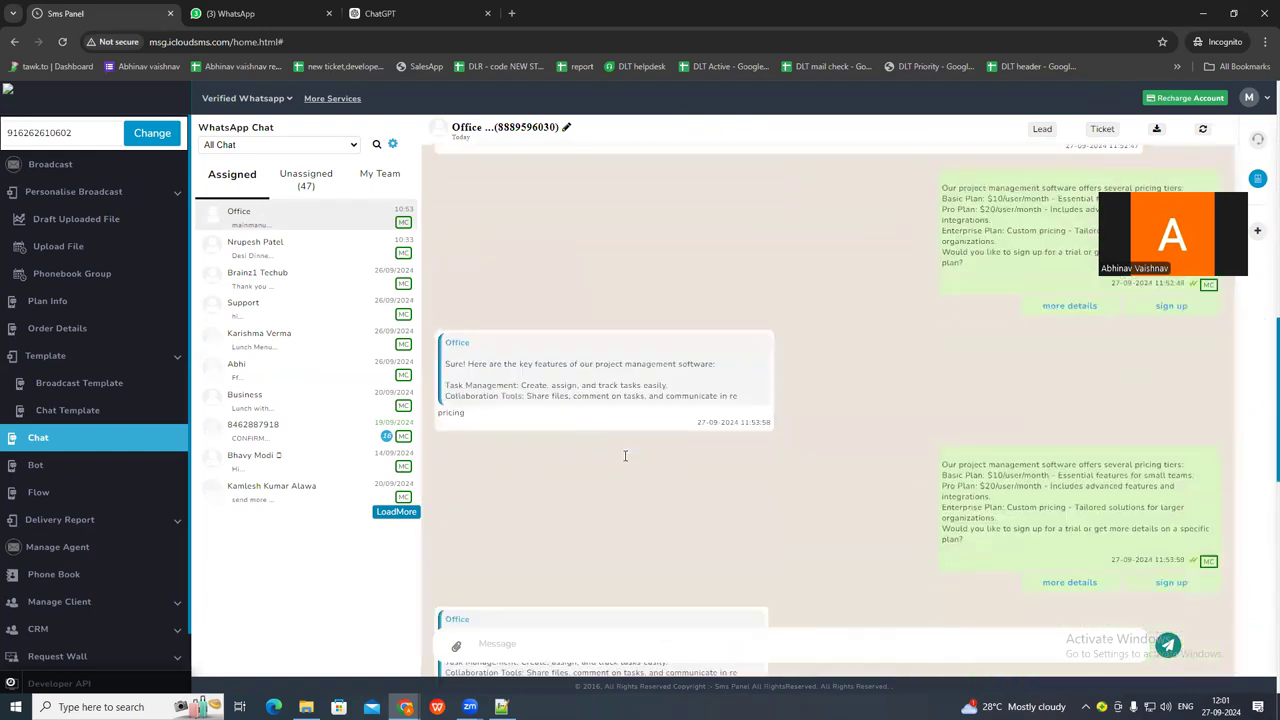
click(46, 466)
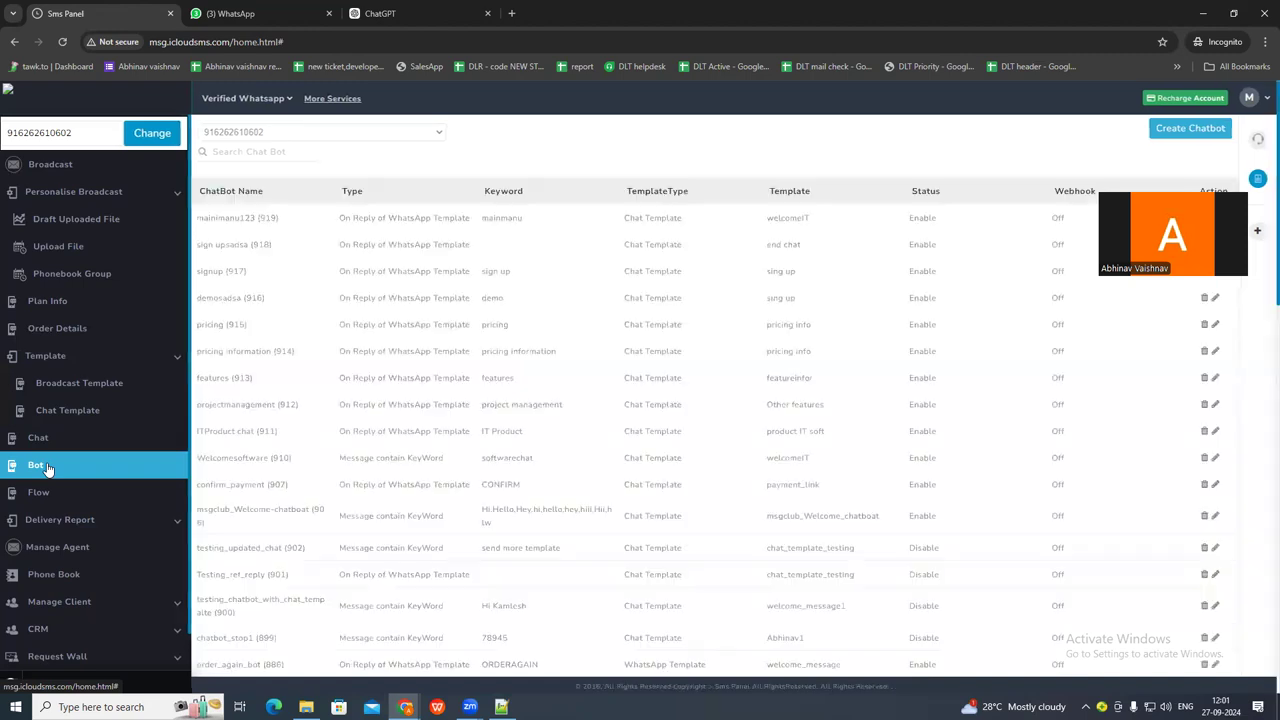